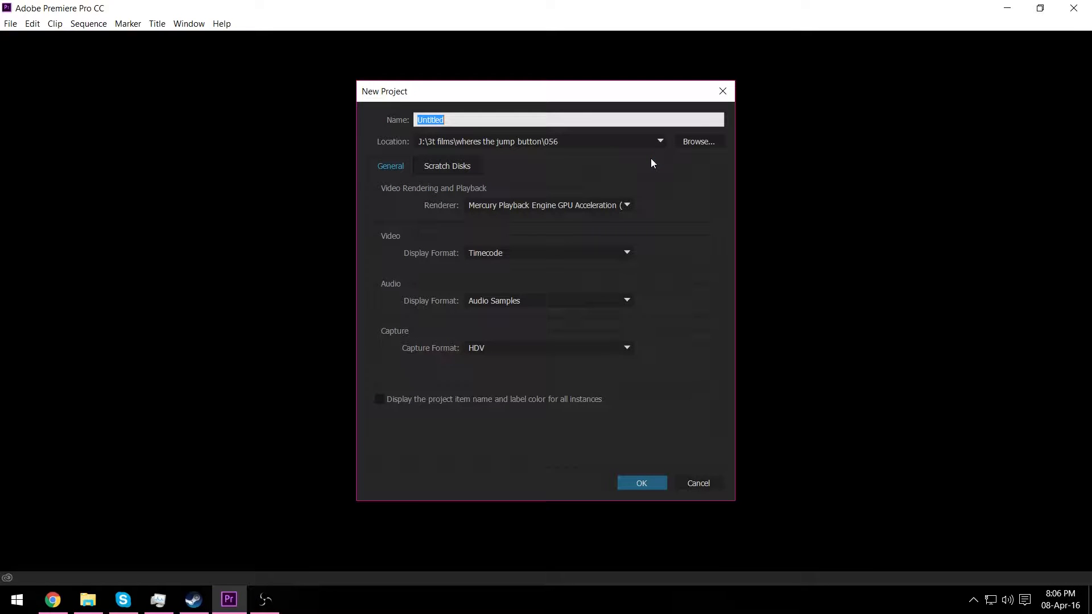
Step: Create a new project named 053, stored in the 055 folder inside "wheres the jump button"
type("053")
left_click(691, 146)
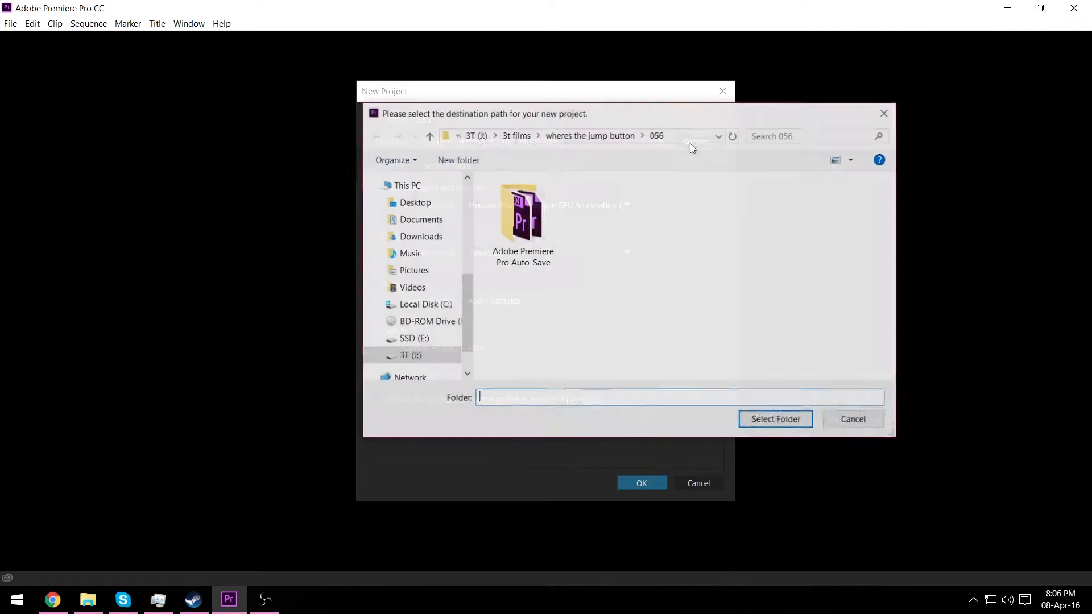
left_click(580, 135)
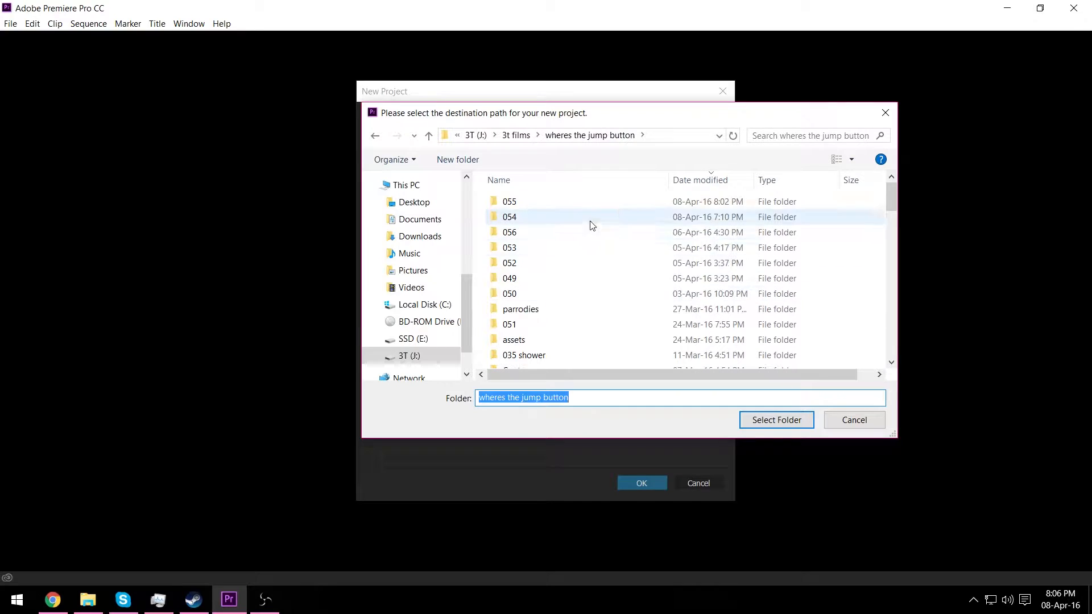
double_click(592, 203)
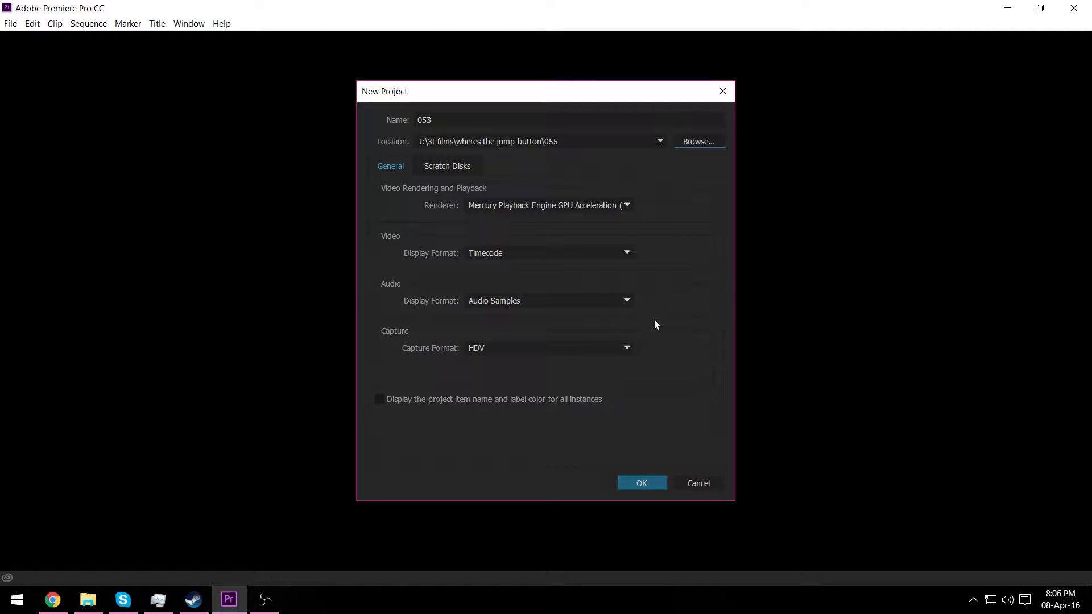
left_click(641, 483)
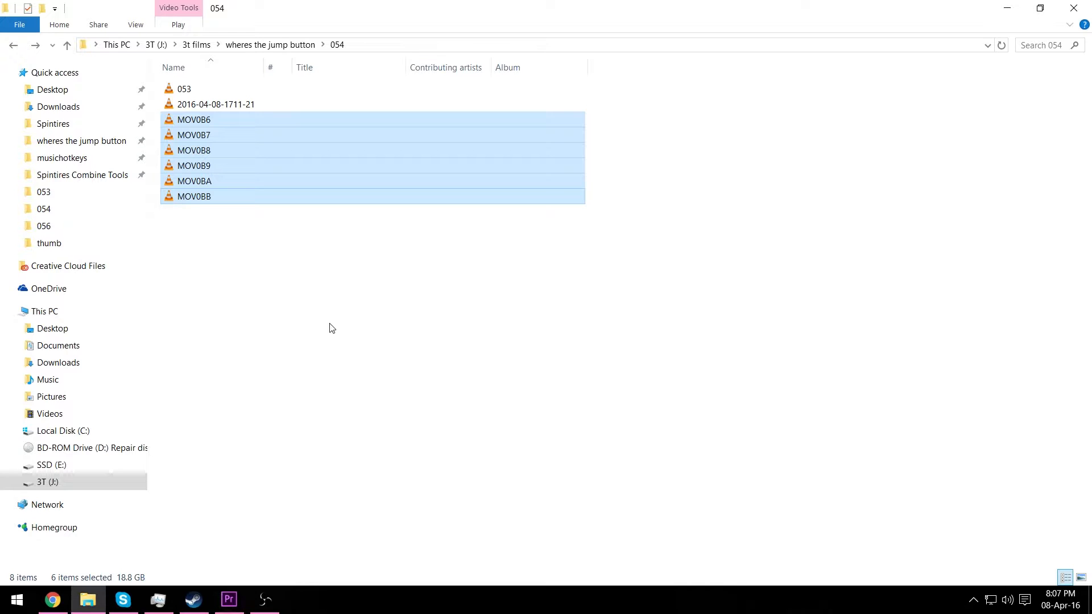
left_click(310, 197)
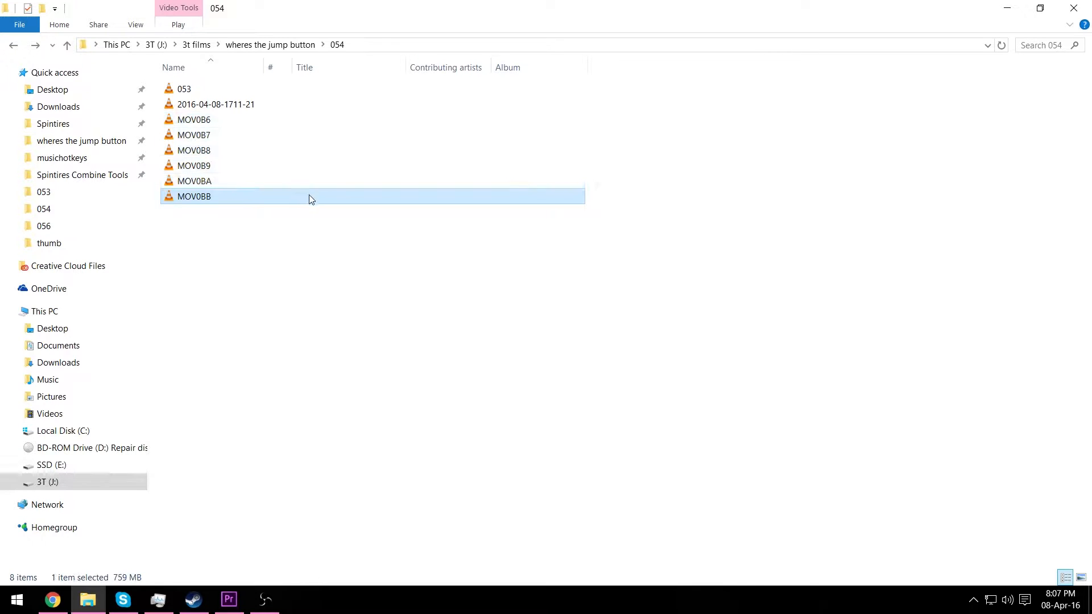
left_click(282, 105)
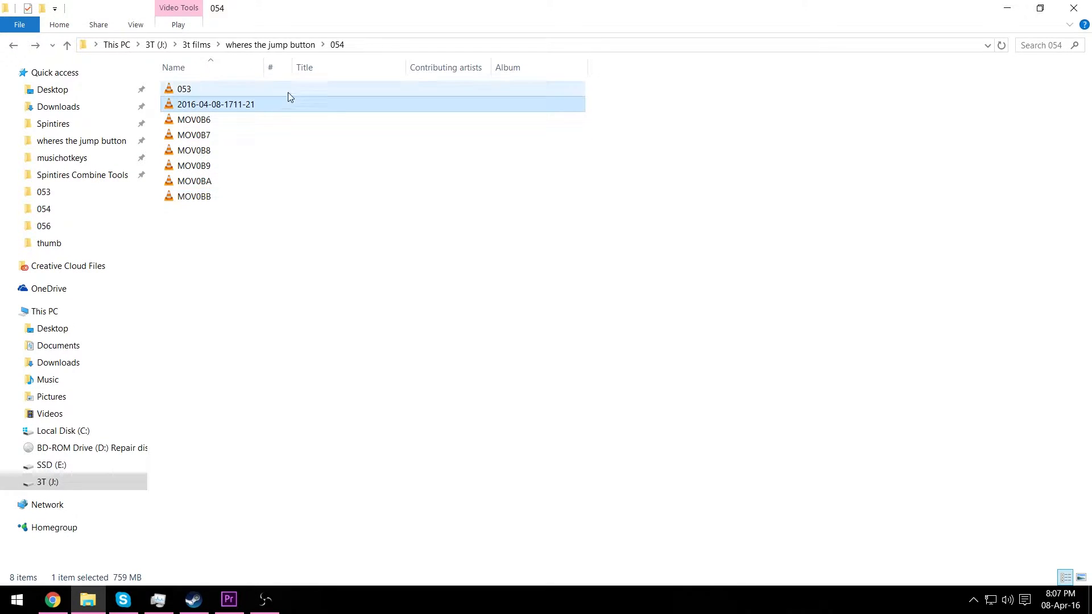
left_click(199, 93)
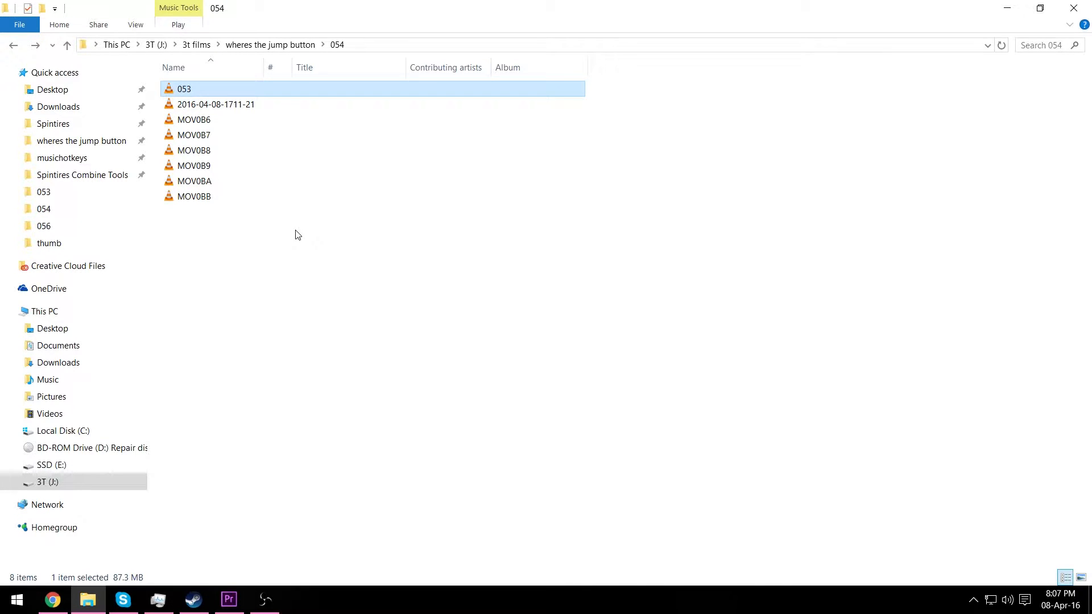
left_click_drag(288, 249, 264, 470)
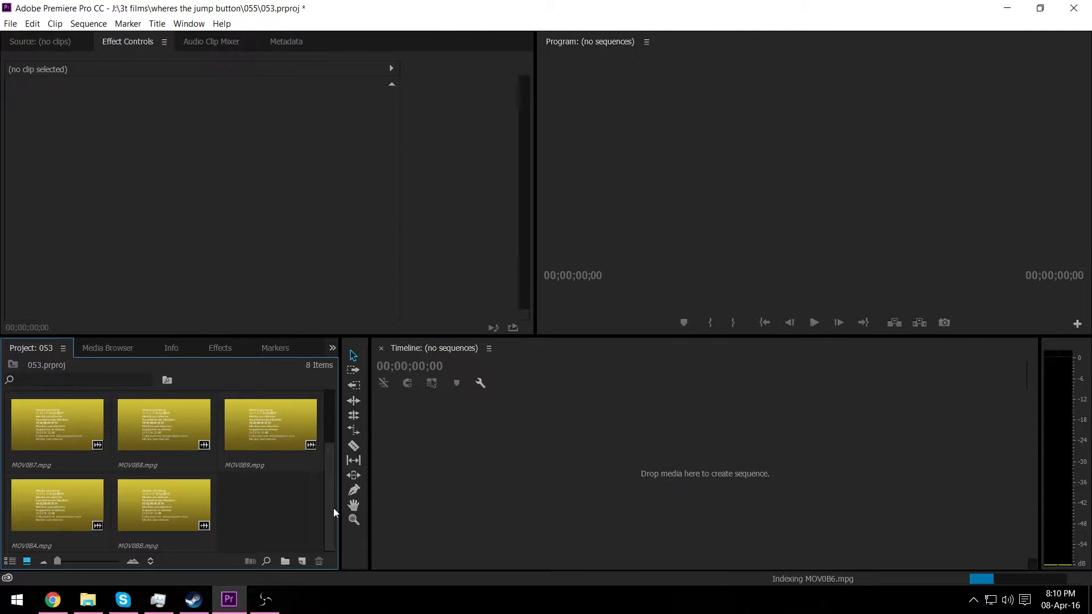
left_click_drag(333, 508, 327, 463)
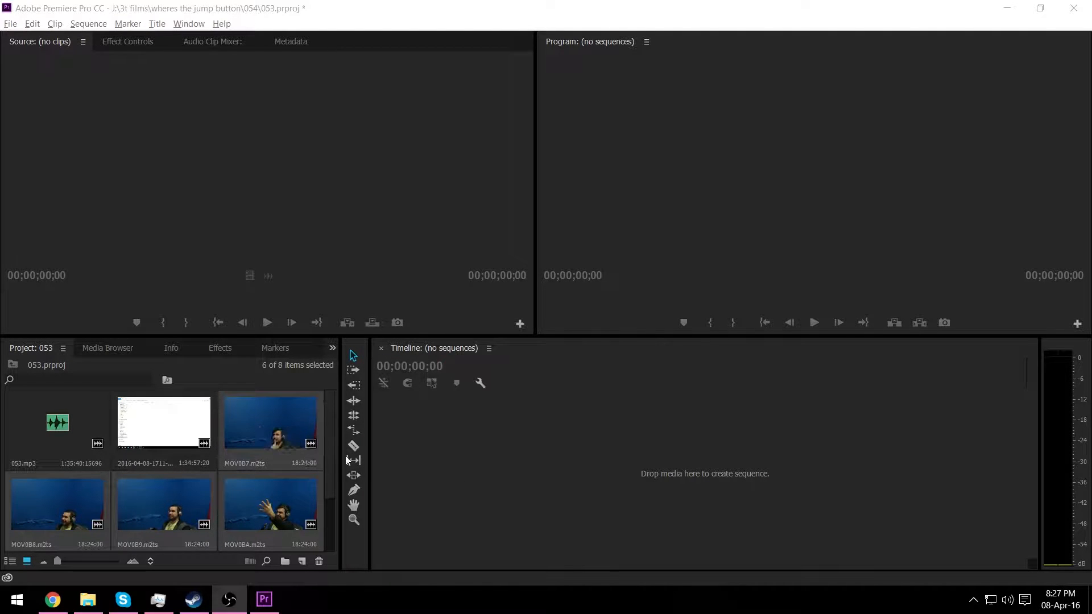
Step: Create a multi-camera source sequence from the six MOV camera clips plus 053.mp3, synchronized by audio on track channel 1
mouse_move(330, 453)
left_mouse_down()
mouse_move(333, 496)
mouse_move(335, 449)
left_mouse_up()
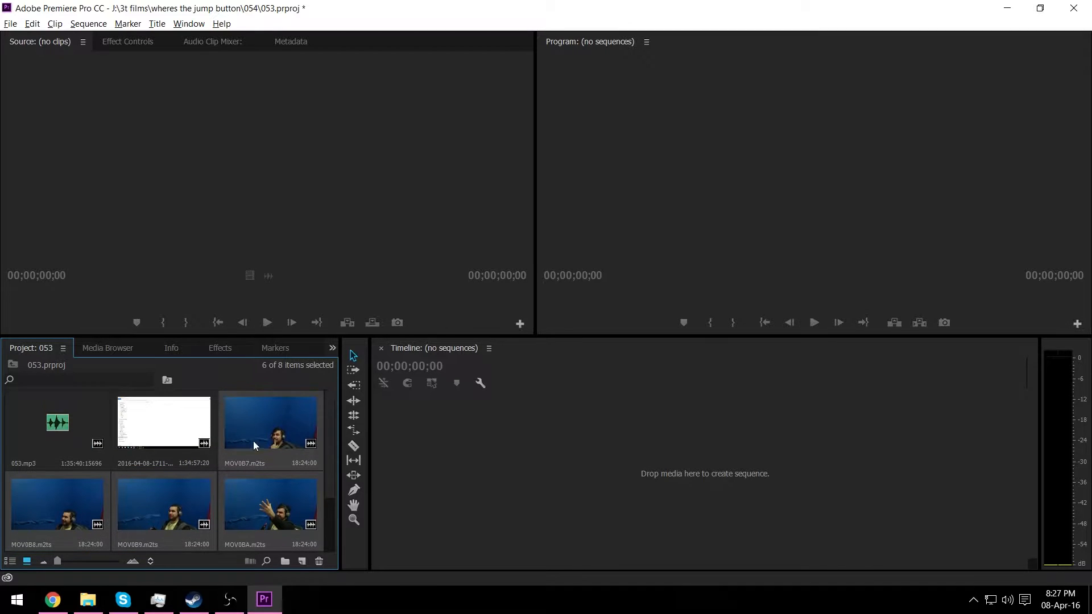
left_click(56, 415, "ctrl")
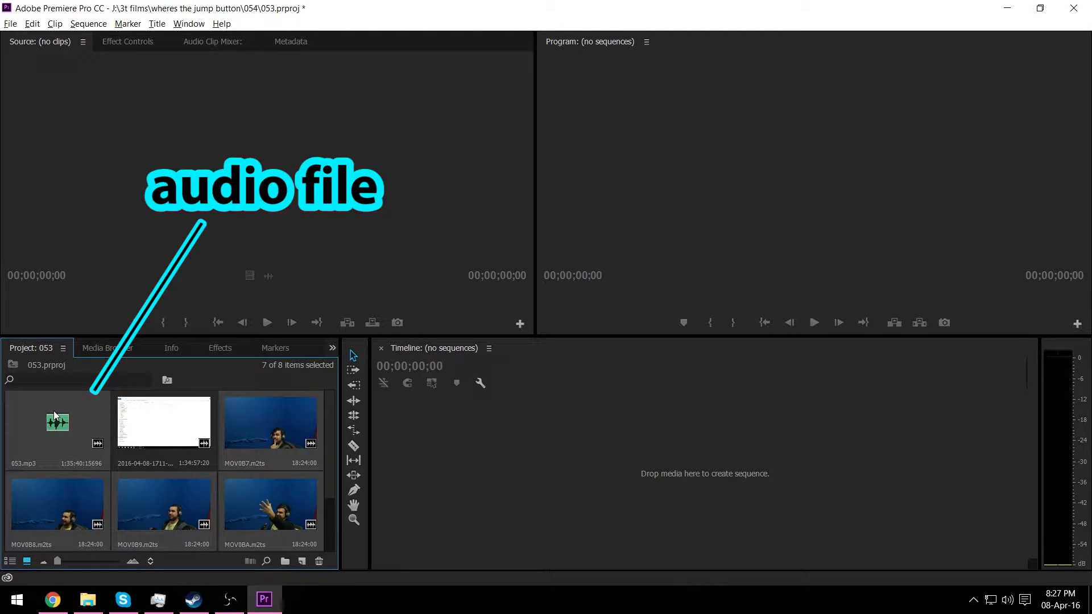
right_click(55, 415)
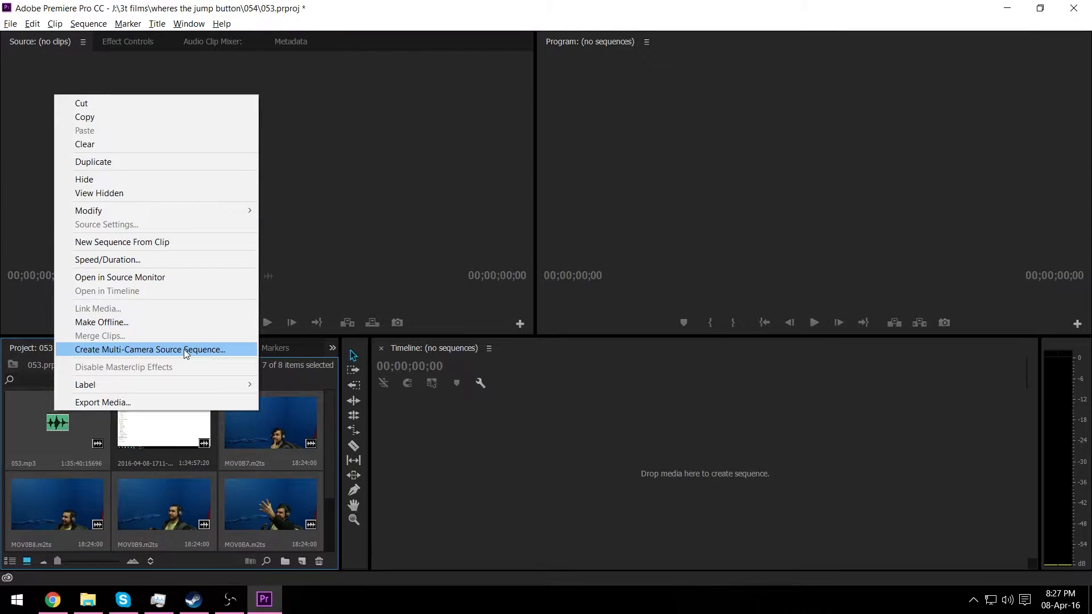
left_click(184, 349)
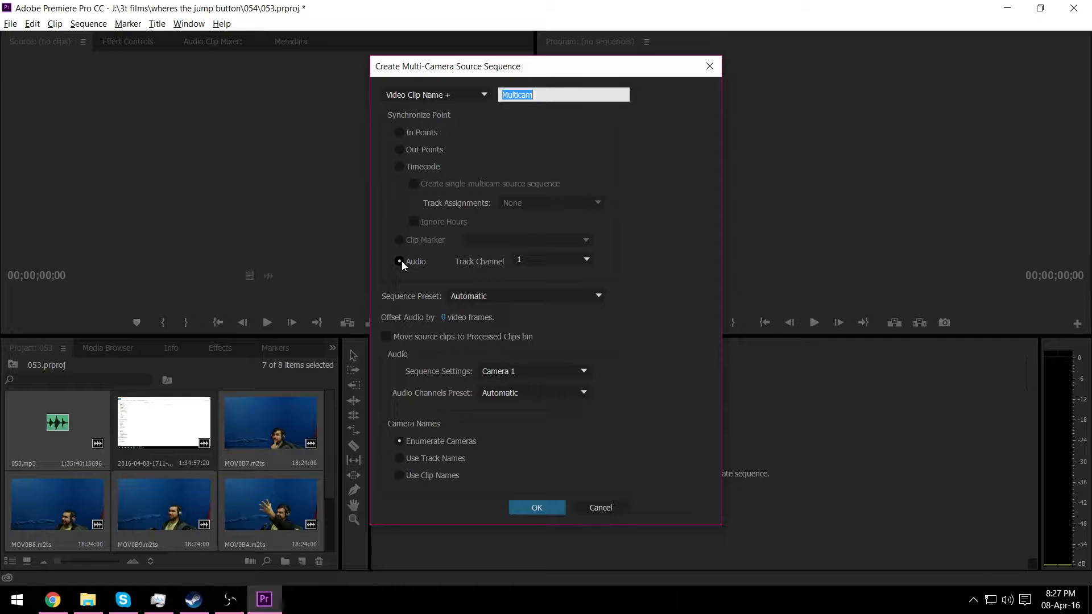
left_click(548, 512)
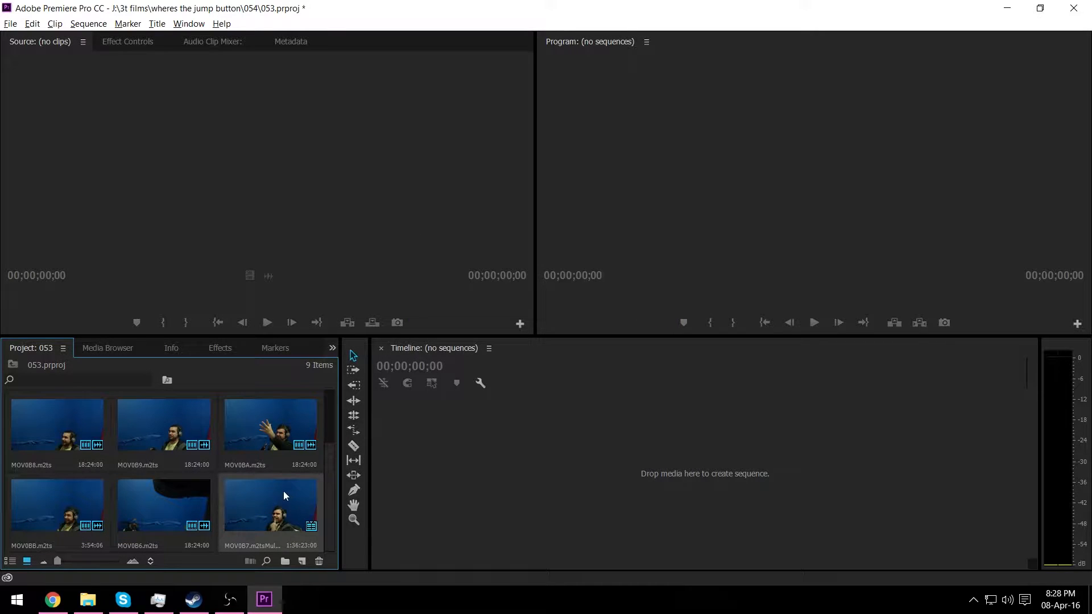
Step: Open the multicam source sequence in the timeline and bring all its staggered video clips down onto track V1
double_click(264, 499)
right_click(264, 500)
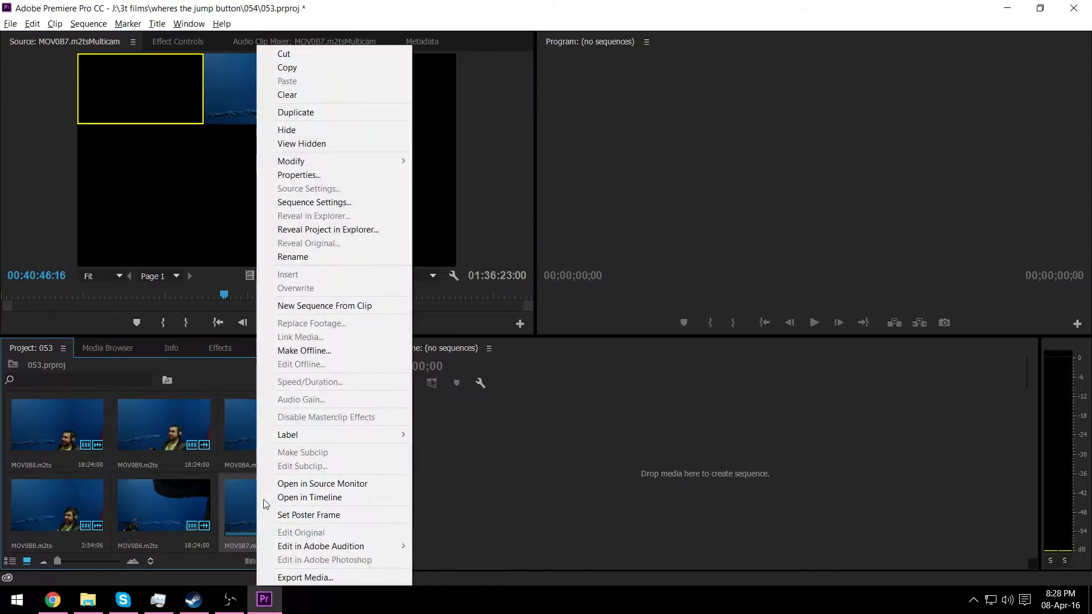
left_click(336, 499)
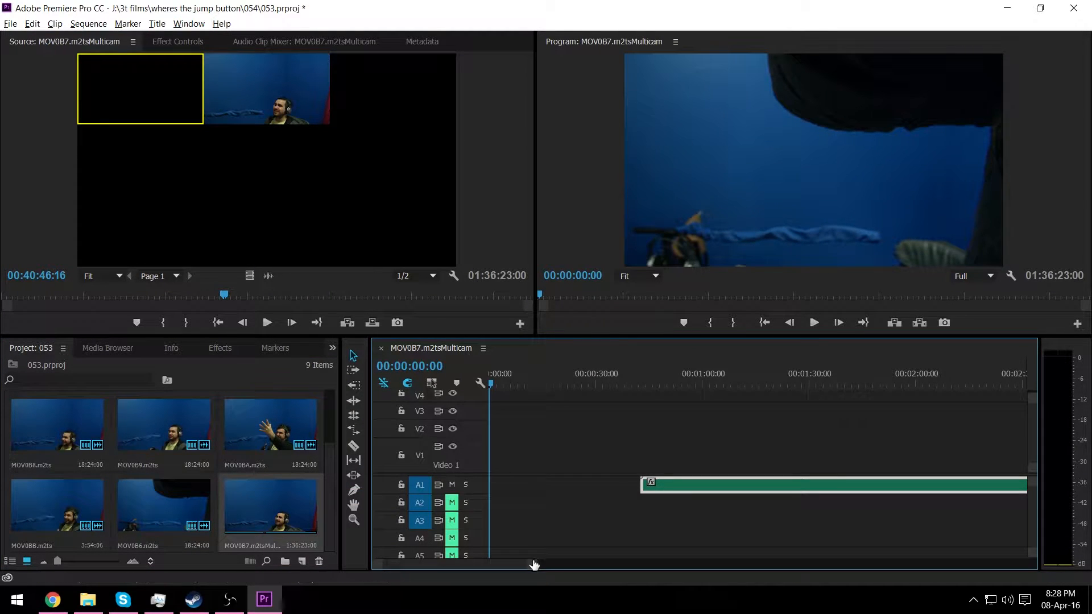
left_click_drag(534, 569, 1062, 586)
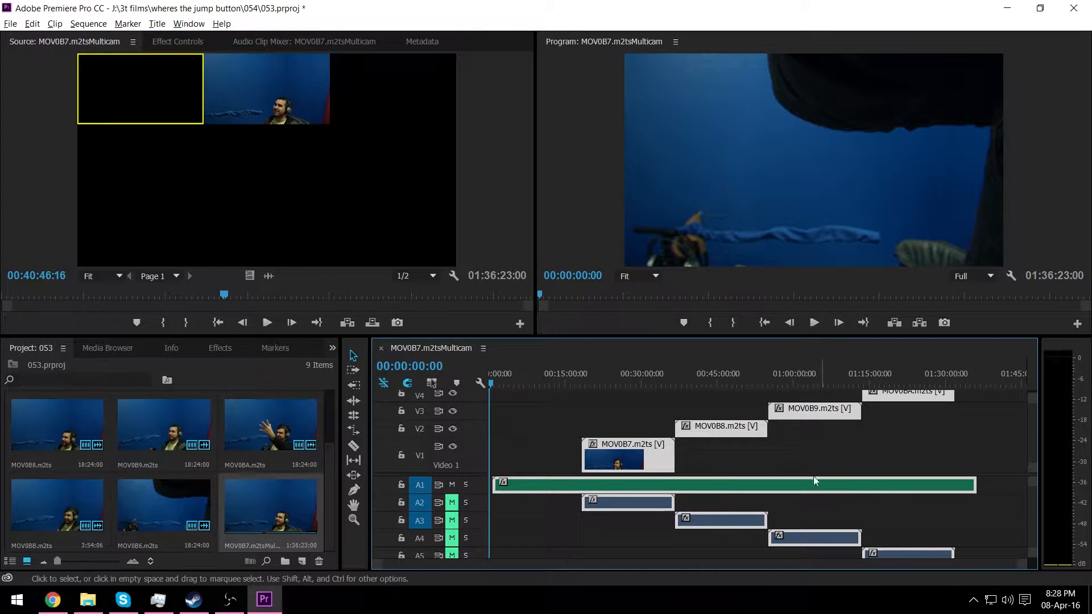
left_click(785, 455)
left_click_drag(733, 430, 733, 469)
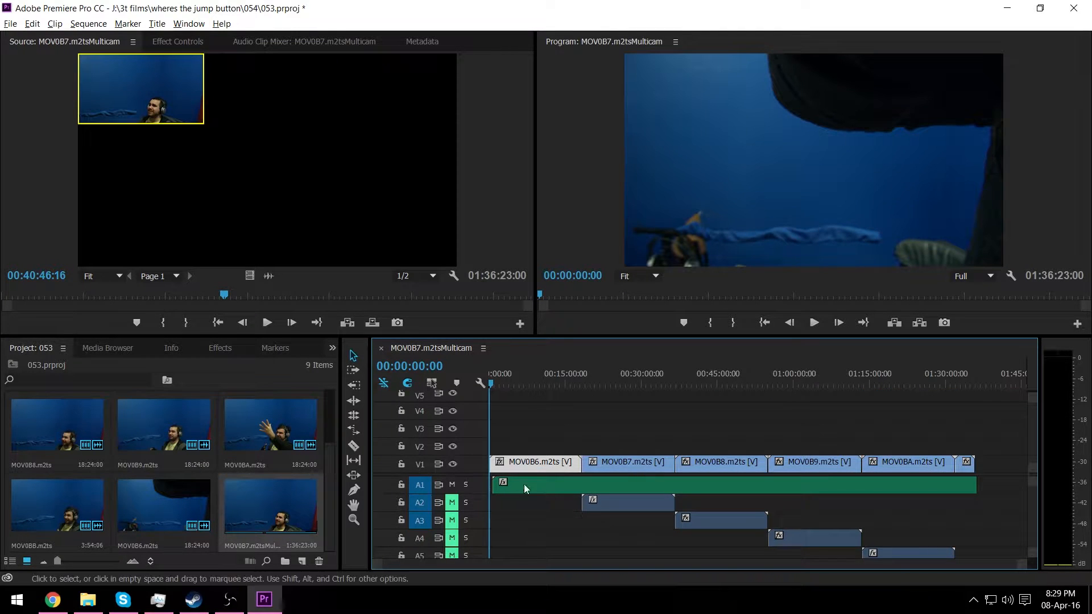
Step: Play the multicam sequence from around 00:11:05:04 to check that picture and audio are in sync
left_click(531, 377)
key("space")
left_click(545, 378)
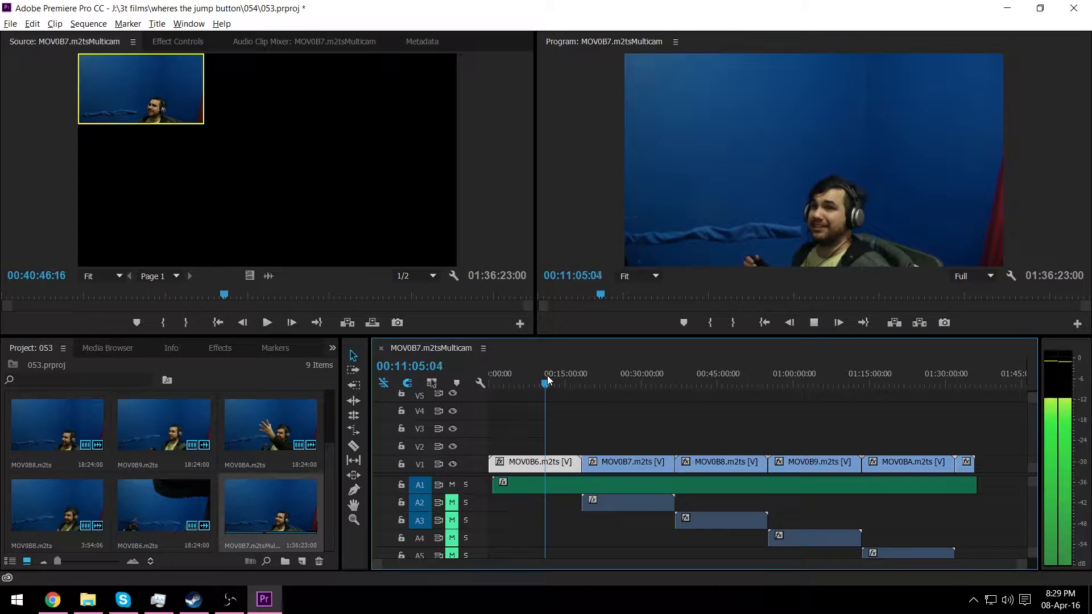
key("space")
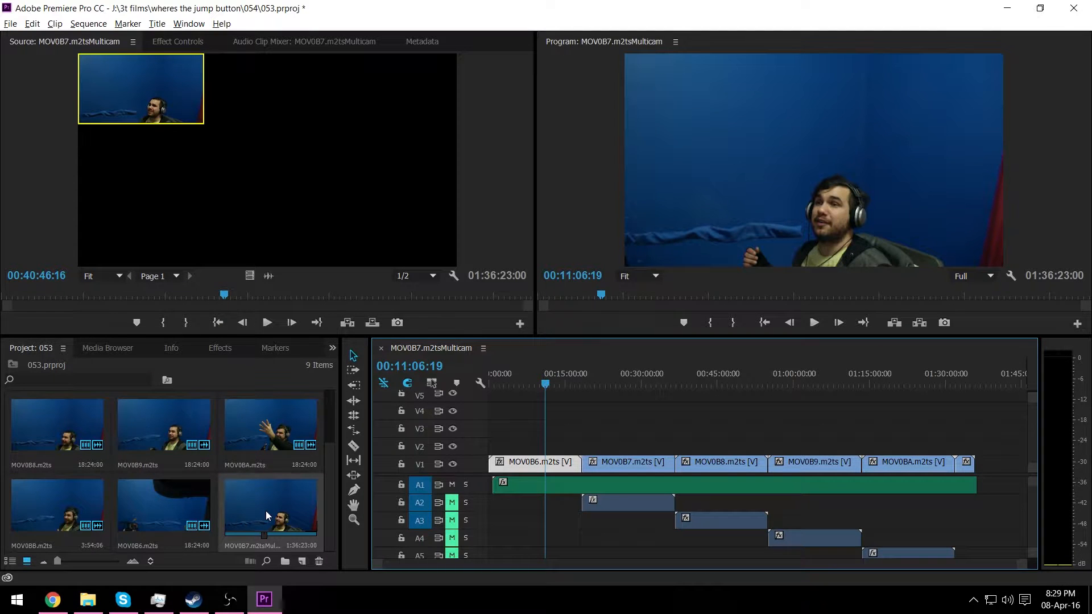
Step: Create a new sequence from the multicam clip, preview its opening, and move the clip up to V2 and its audio to A2
left_click_drag(265, 510, 304, 563)
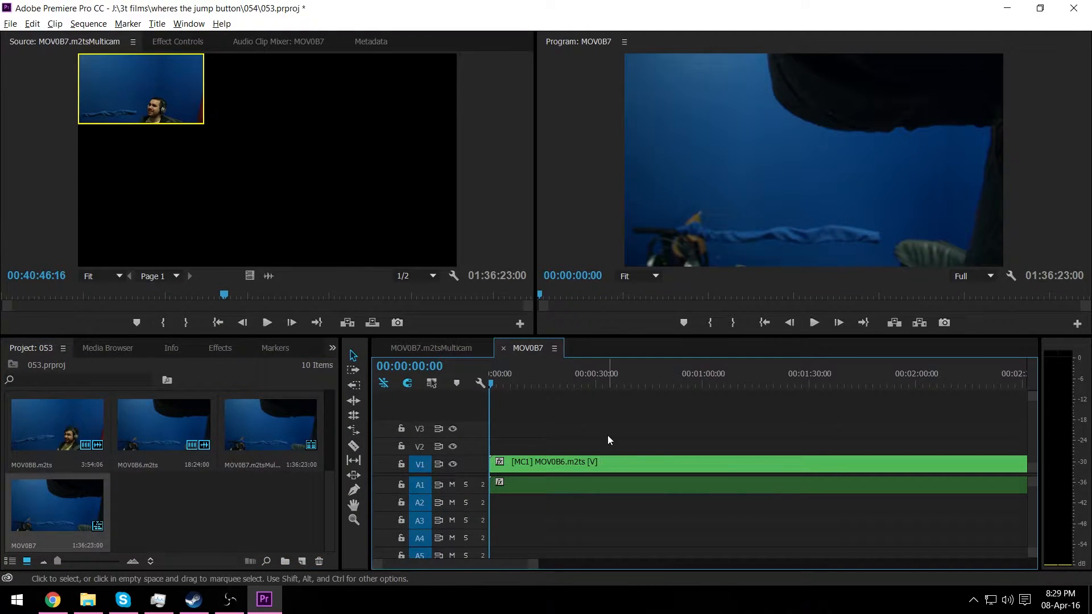
left_click(578, 382)
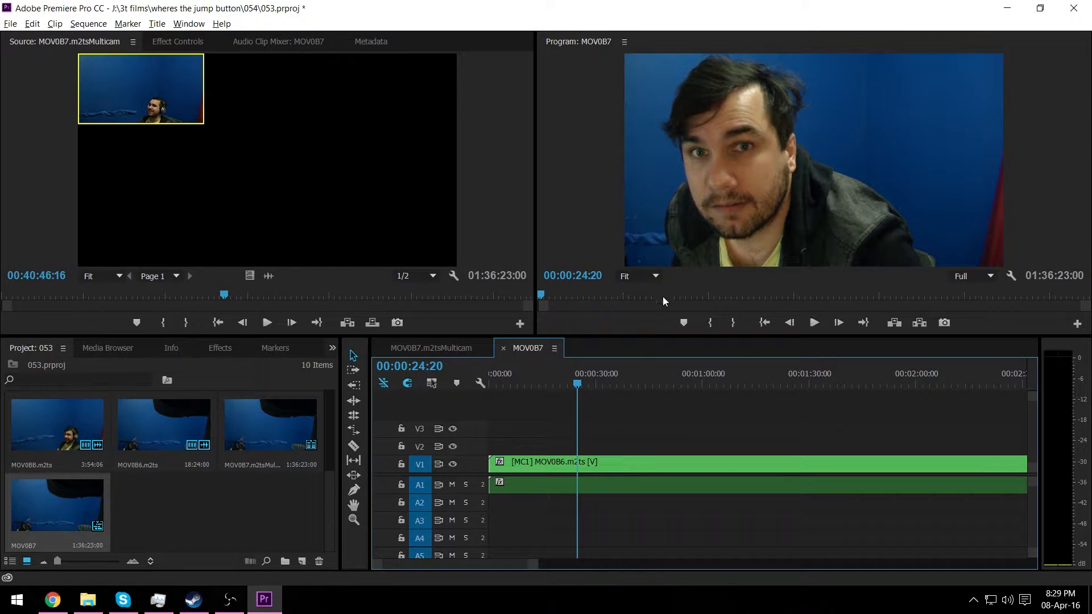
left_click(651, 381)
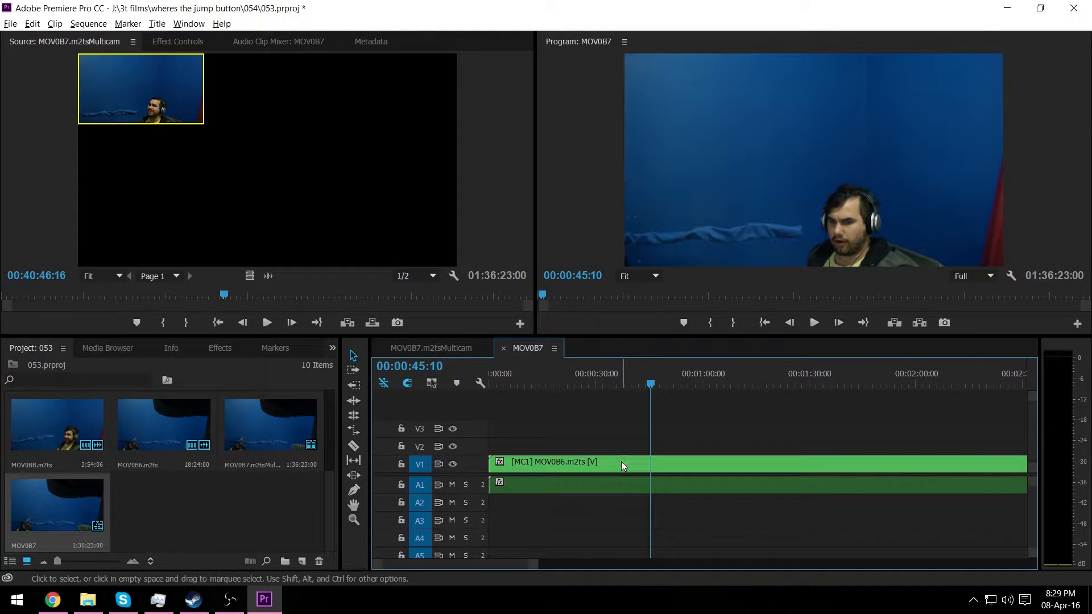
left_click_drag(623, 466, 603, 506)
scroll(150, 424, "up", 5)
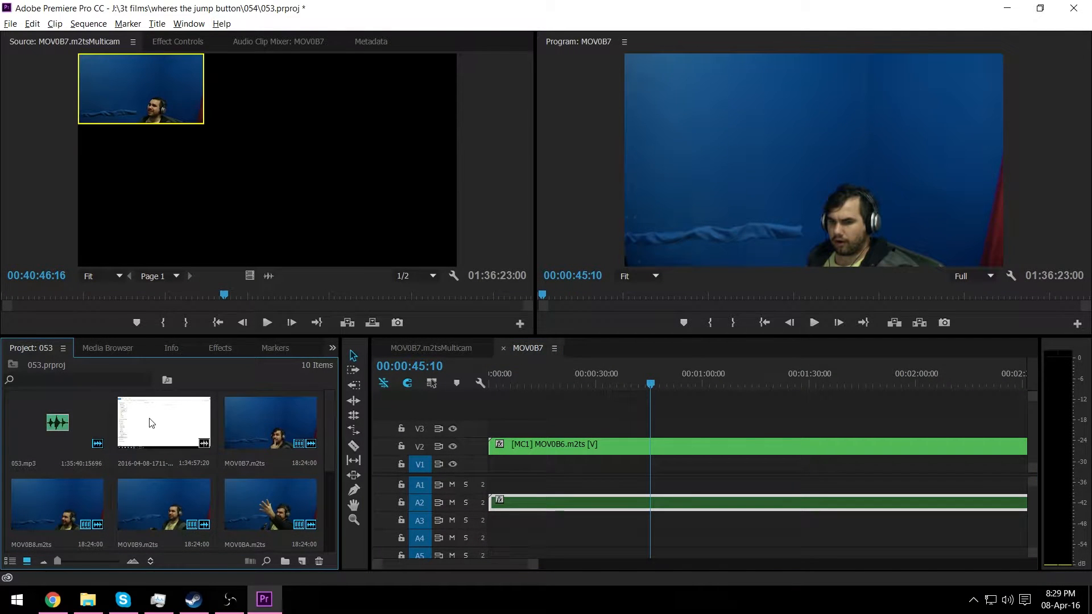
left_click_drag(140, 421, 494, 462)
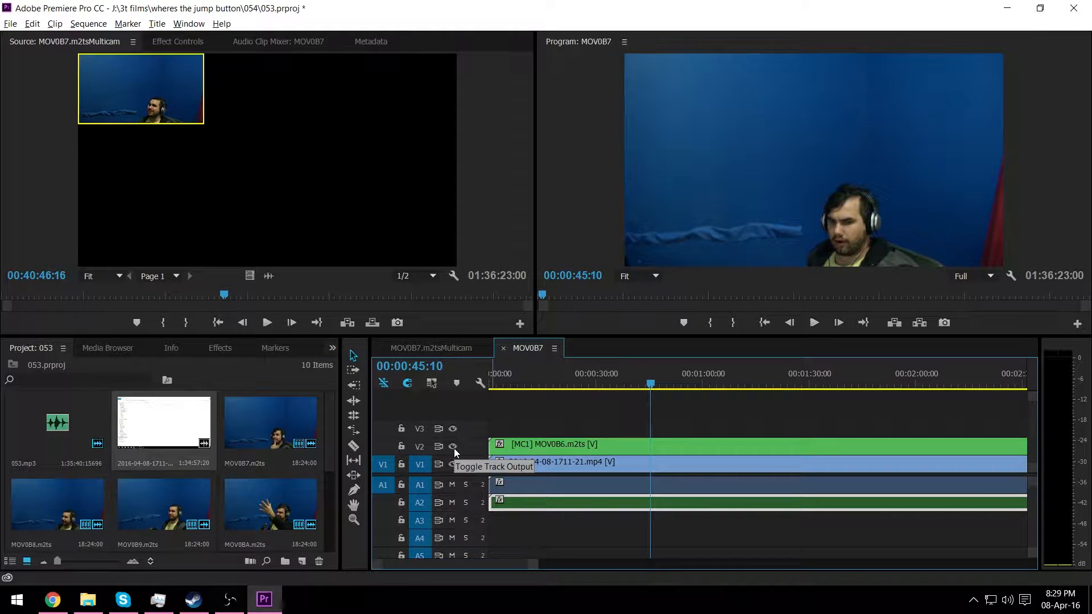
double_click(471, 510)
left_click_drag(466, 492, 466, 520)
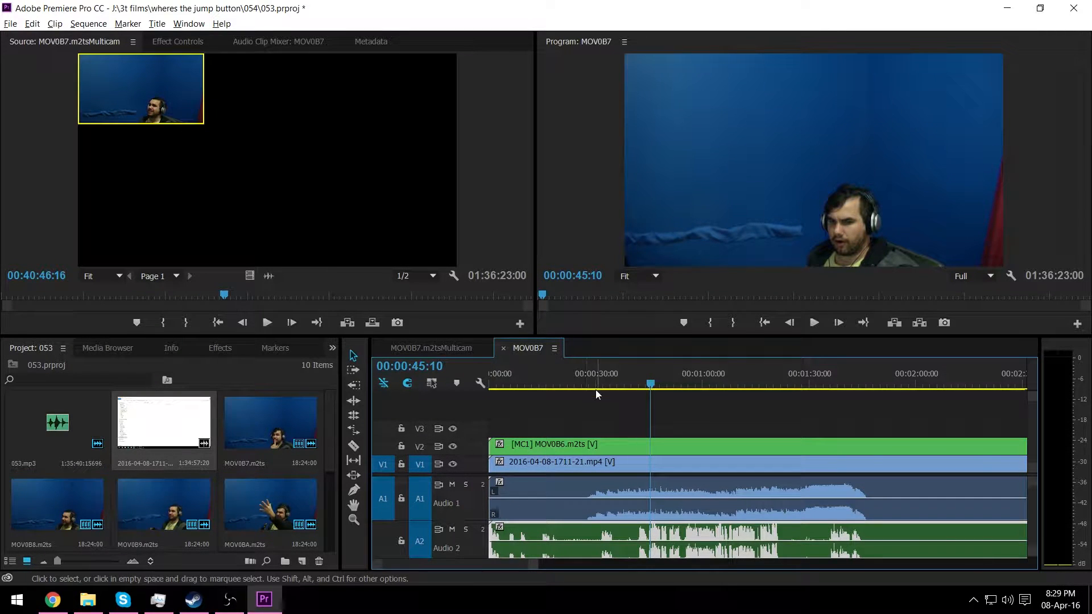
Step: Hide video track V2 and set the playhead on the screen recording at 00:00:15:03
left_click_drag(596, 376, 542, 387)
left_click(453, 446)
left_click(537, 384)
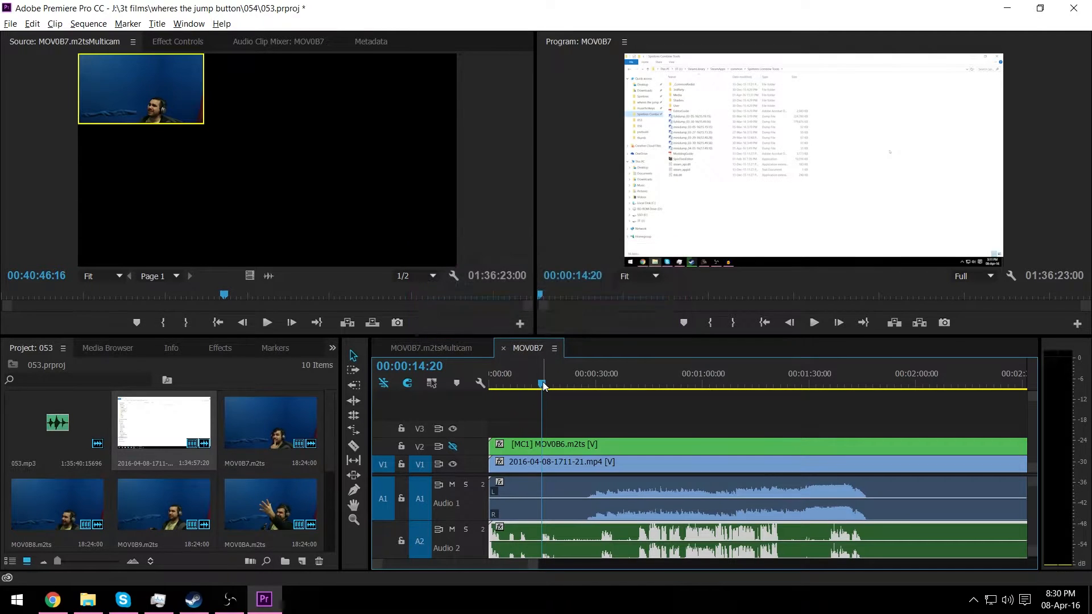
left_click_drag(544, 386, 545, 385)
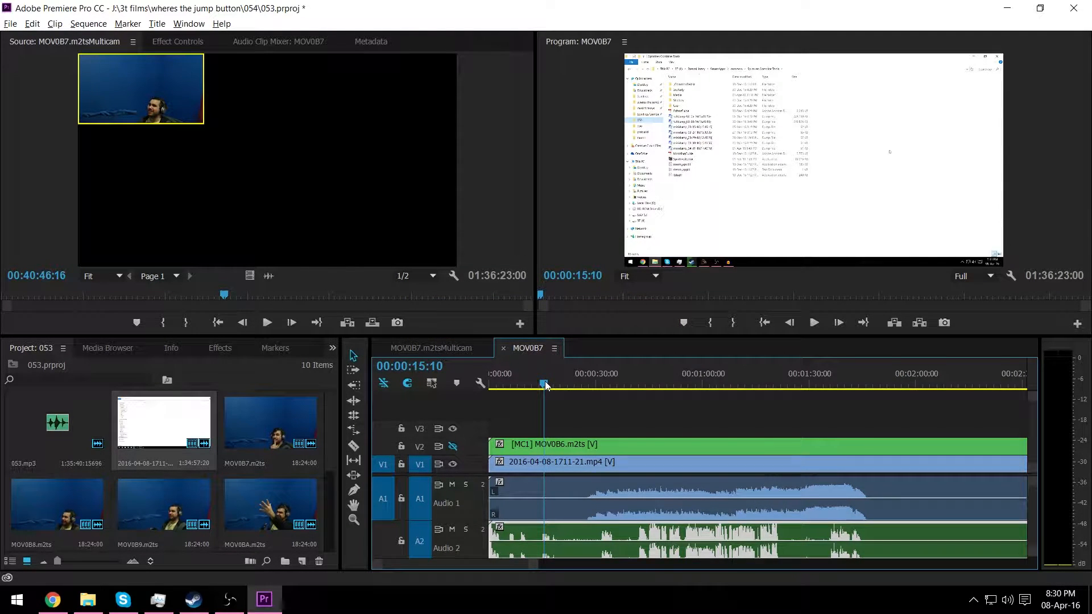
key("shift+Left")
key("Left")
key("Left")
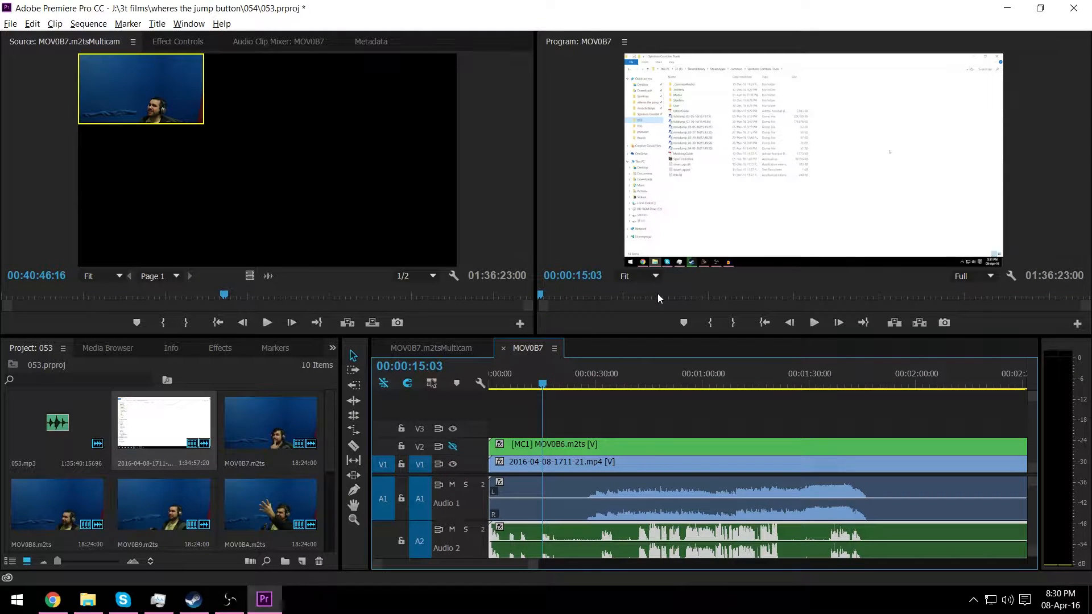
Step: Split the screen recording at 00:00:15:03 with the Razor tool and delete the piece before the cut
key("c")
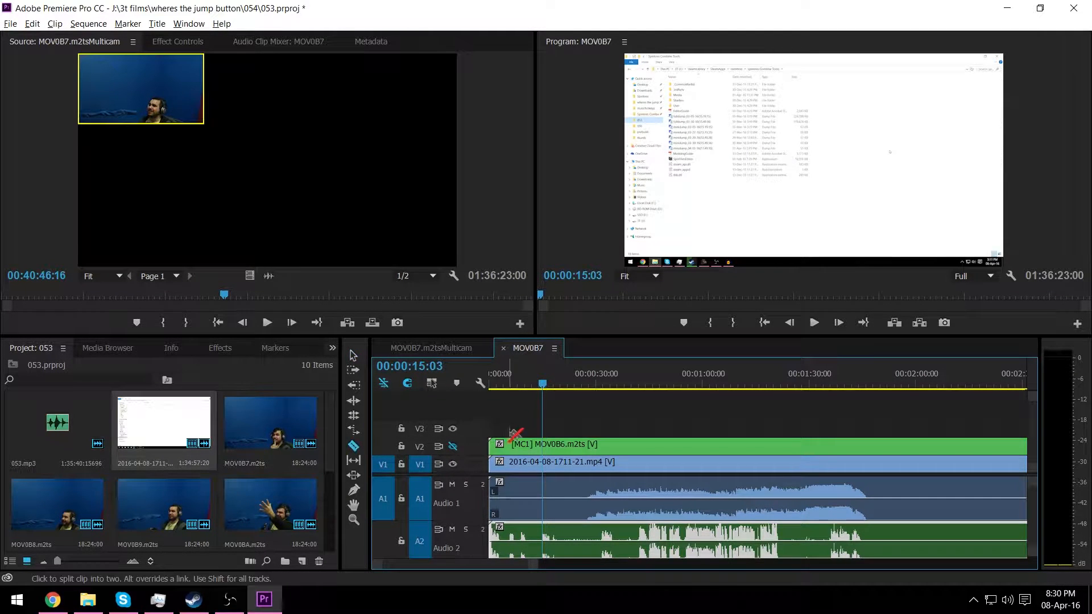
left_click(543, 464)
left_click(544, 487)
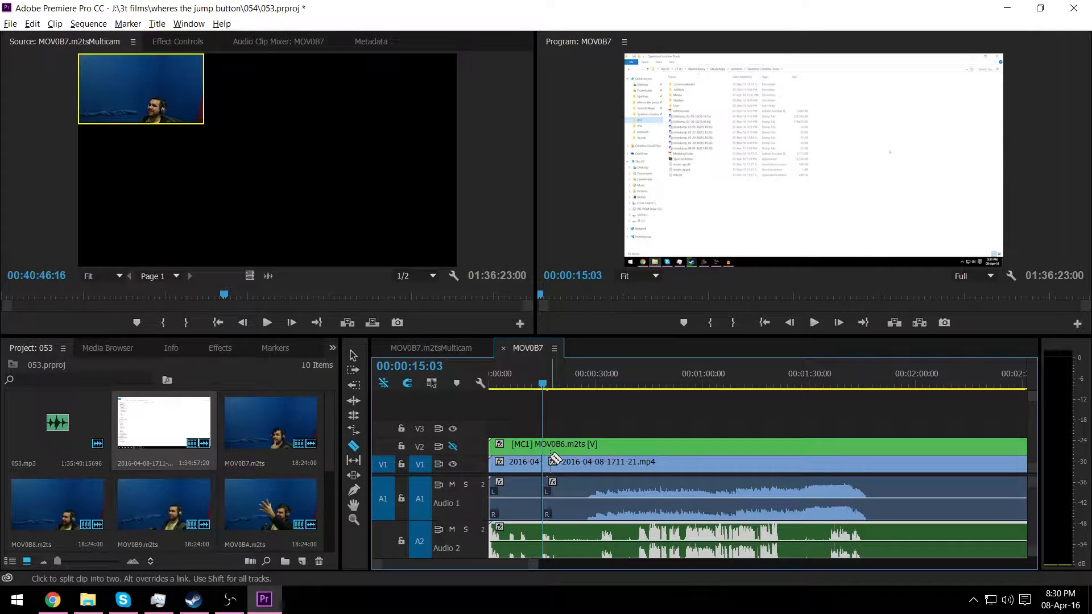
key("v")
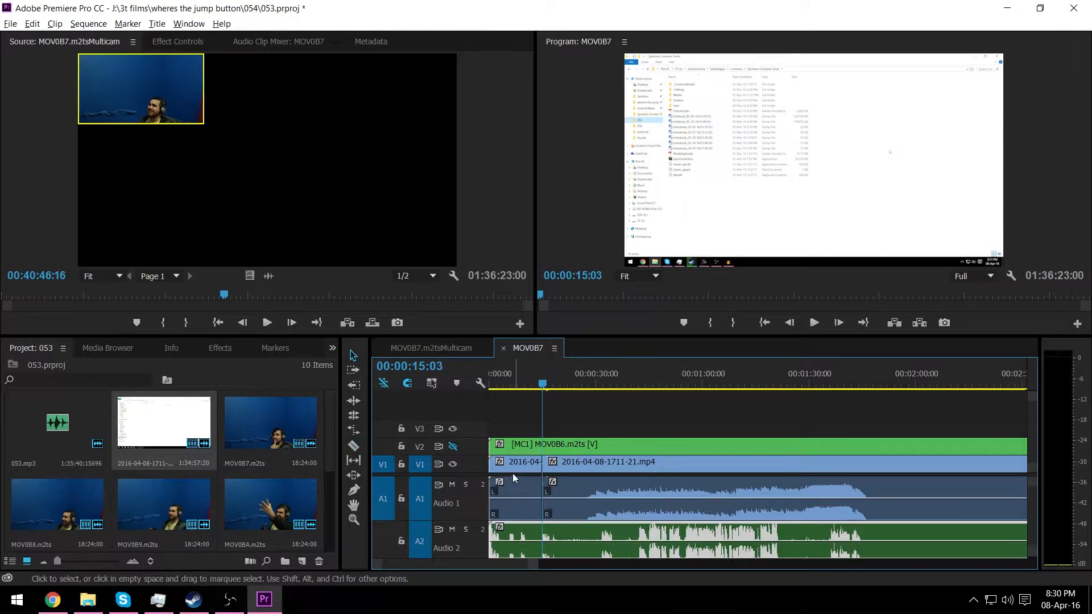
left_click(526, 463)
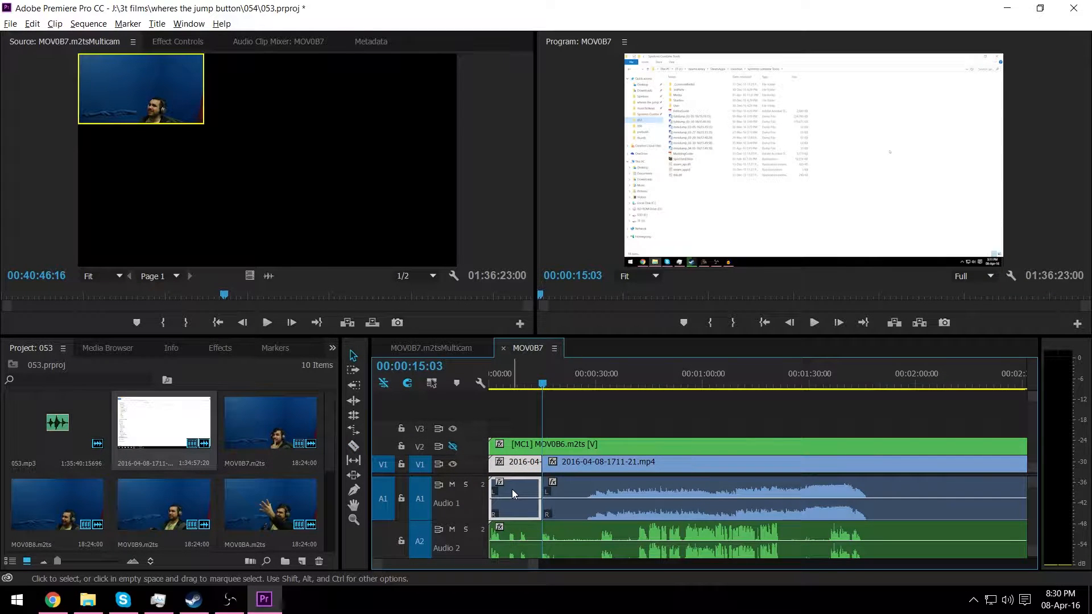
key("Delete")
Step: Show video track V2 again and set the playhead on the multicam clip's keyboard hit at 00:01:03:24
left_click(452, 446)
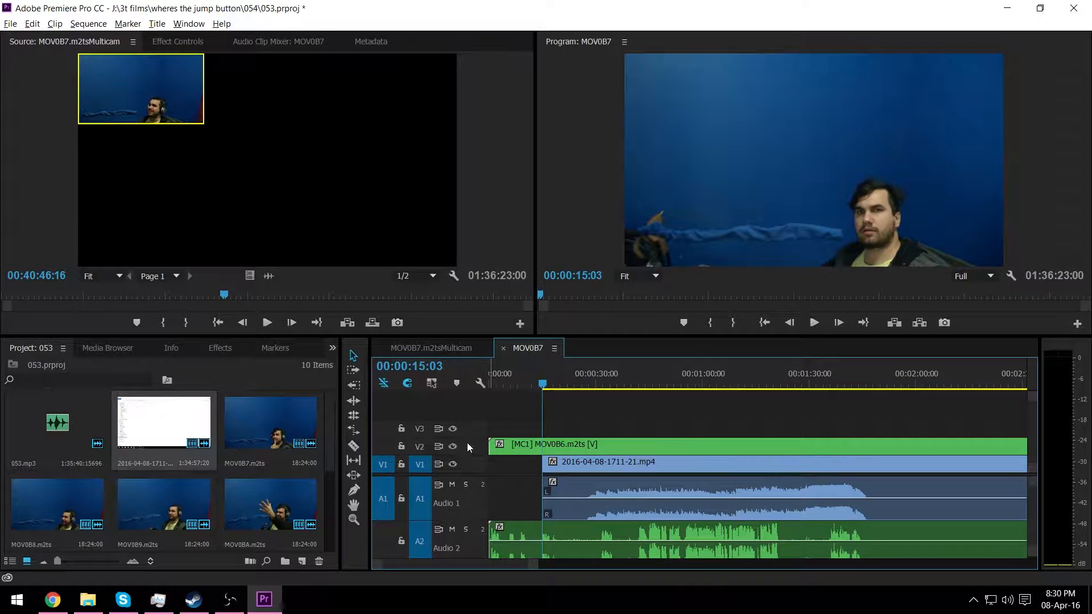
left_click_drag(546, 385, 717, 386)
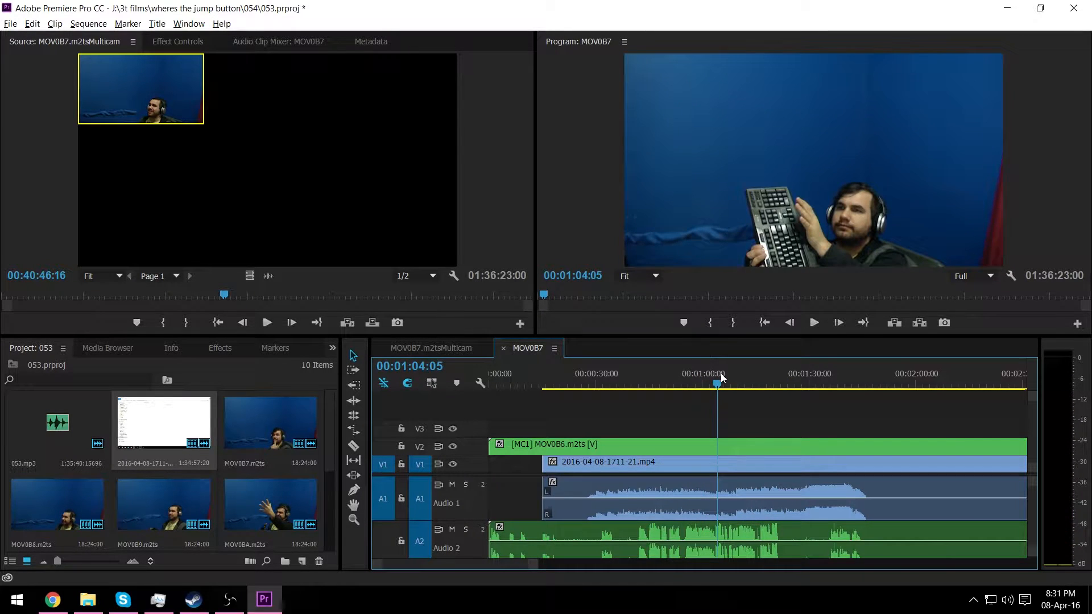
scroll(753, 291, "up", 5)
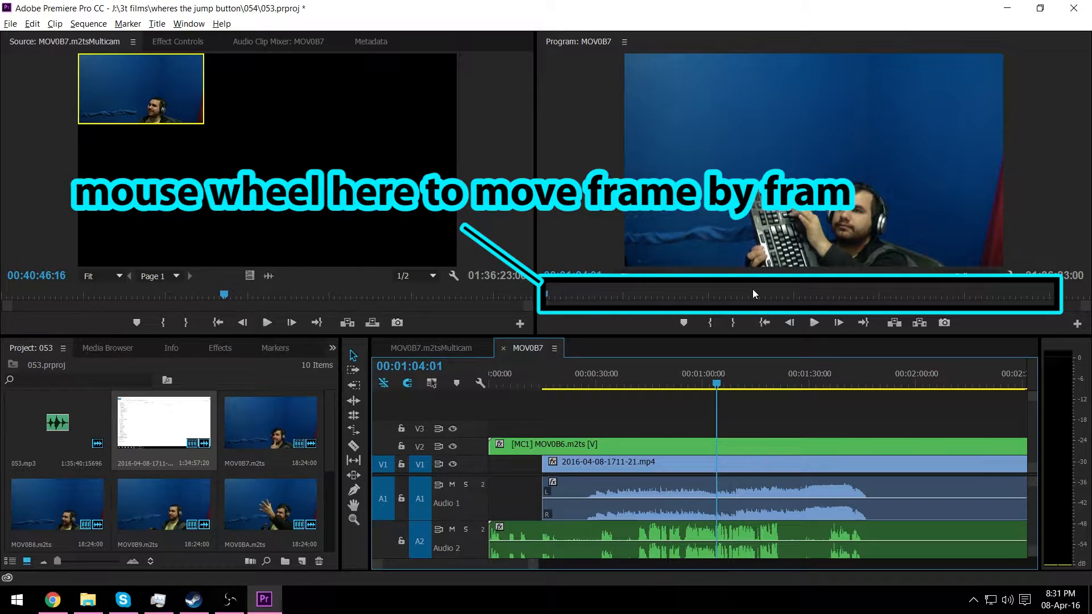
scroll(753, 291, "up", 2)
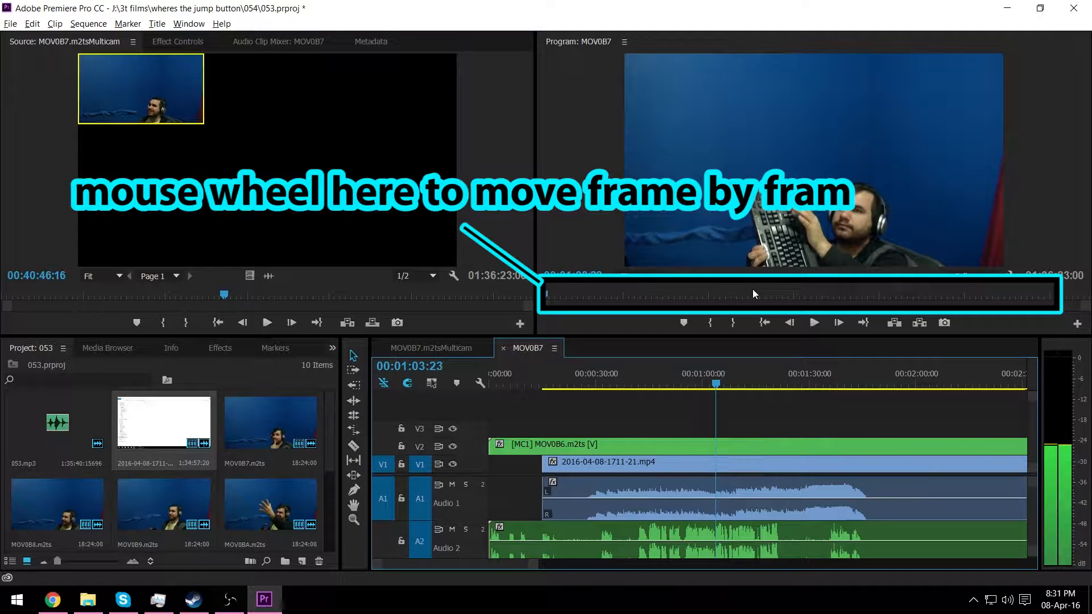
scroll(752, 291, "down", 1)
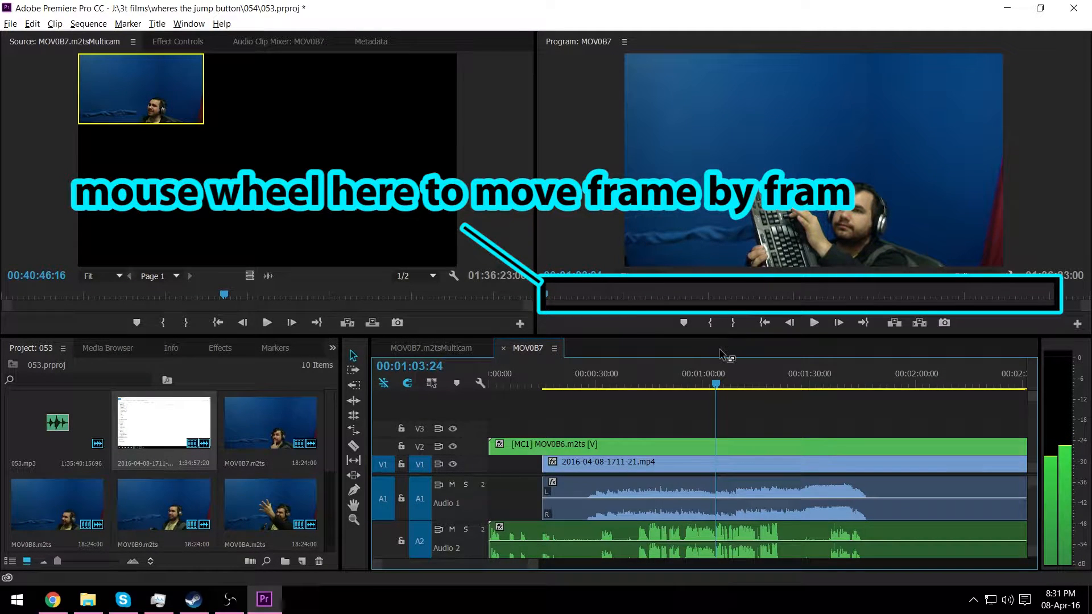
Step: Split the multicam clip's video and audio at 00:01:03:24 with the Razor tool and delete the pieces before the cut
key("c")
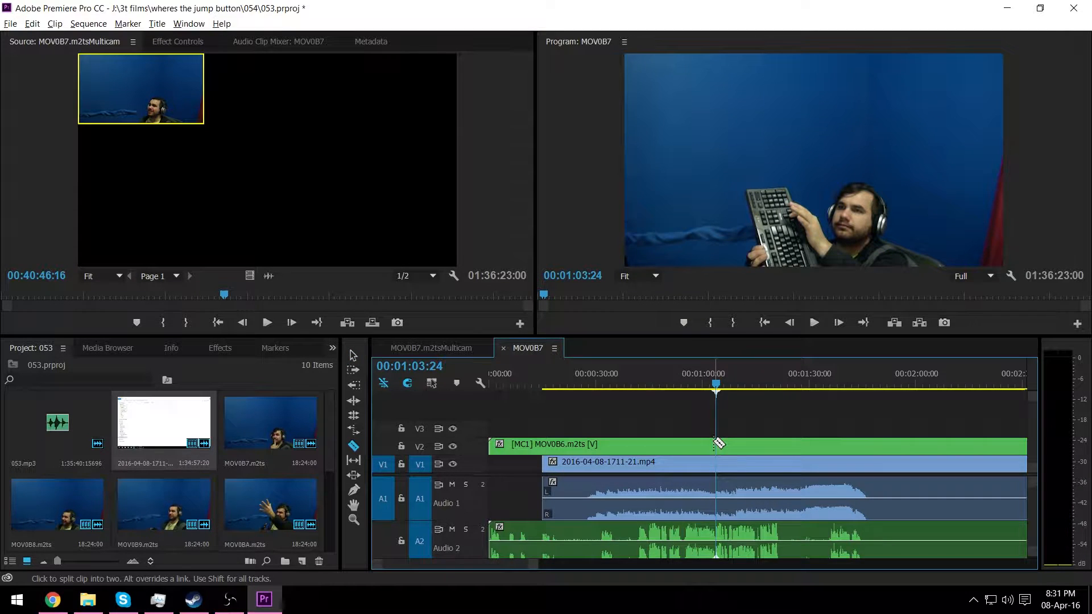
left_click(716, 446)
left_click(712, 542)
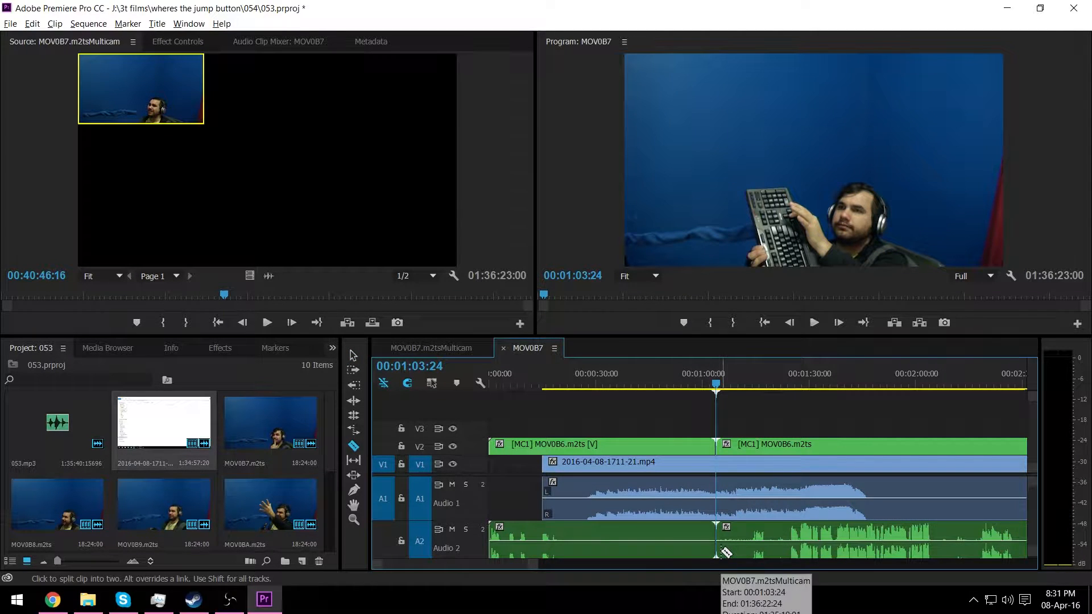
key("v")
left_click(657, 531, "alt")
key("Delete")
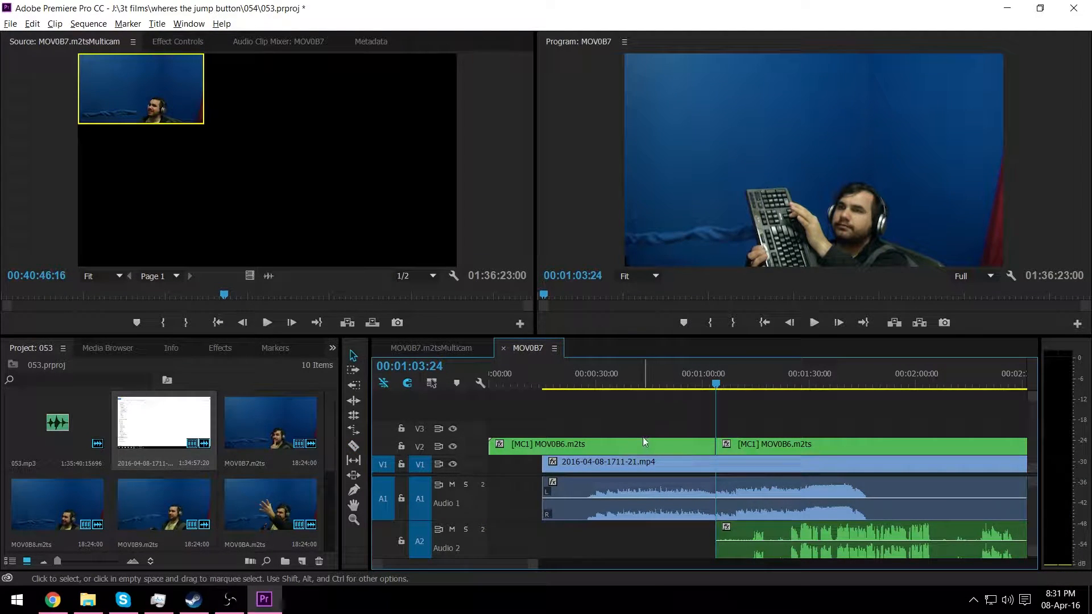
left_click(645, 445)
key("Delete")
Step: Close the gaps before the screen recording and the multicam clip so both start at the sequence start
left_click(510, 463)
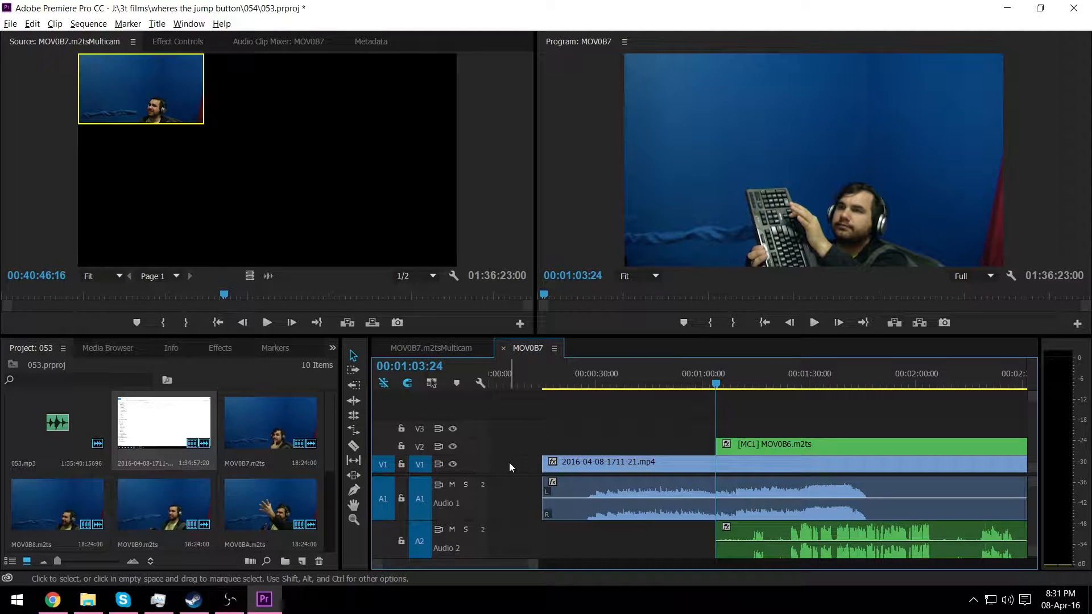
key("Delete")
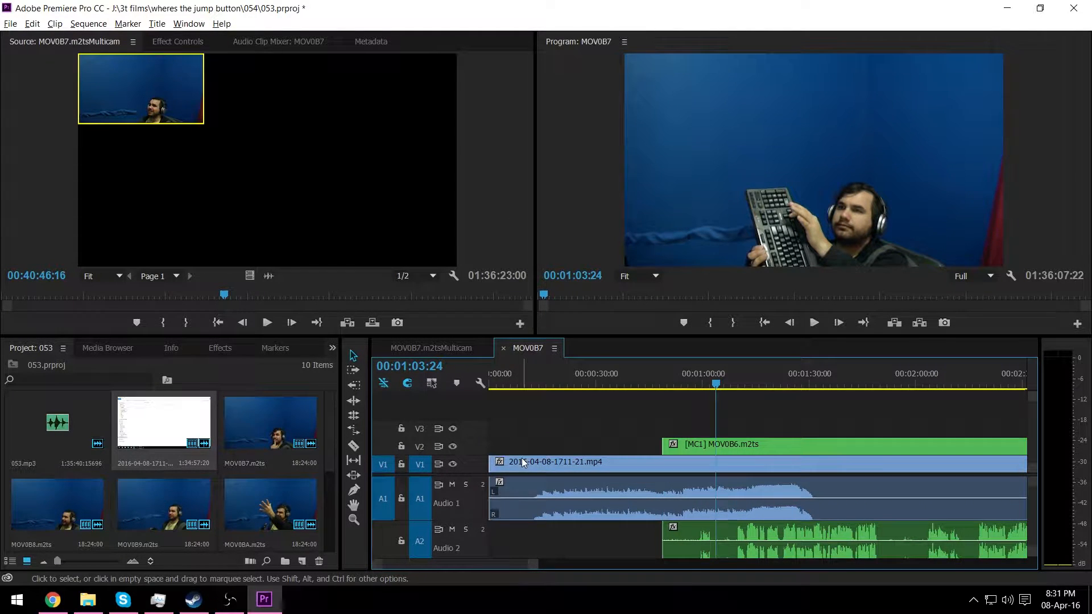
left_click(585, 444)
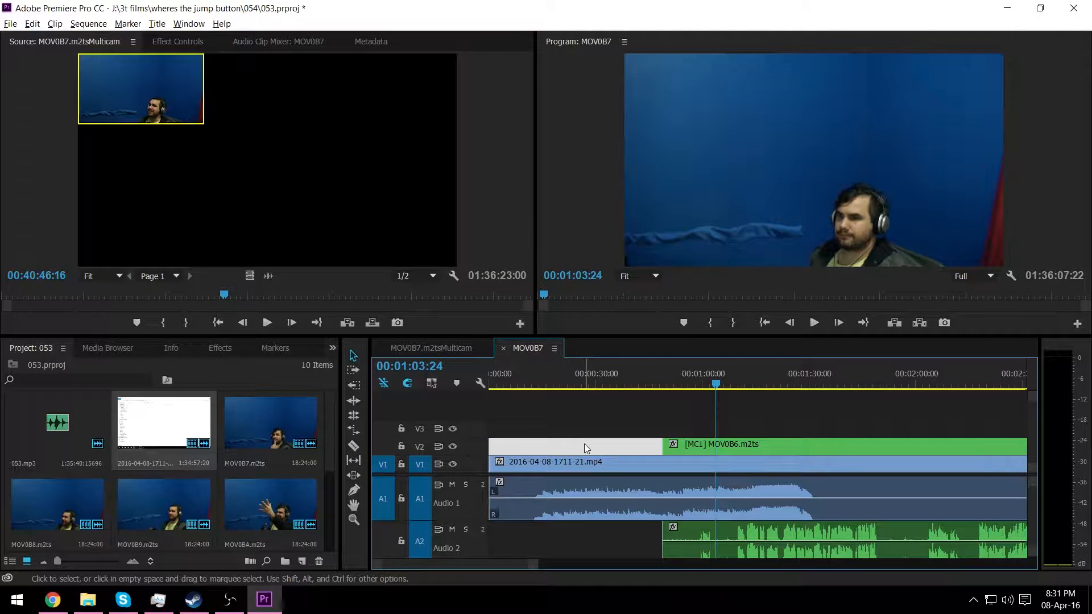
key("Delete")
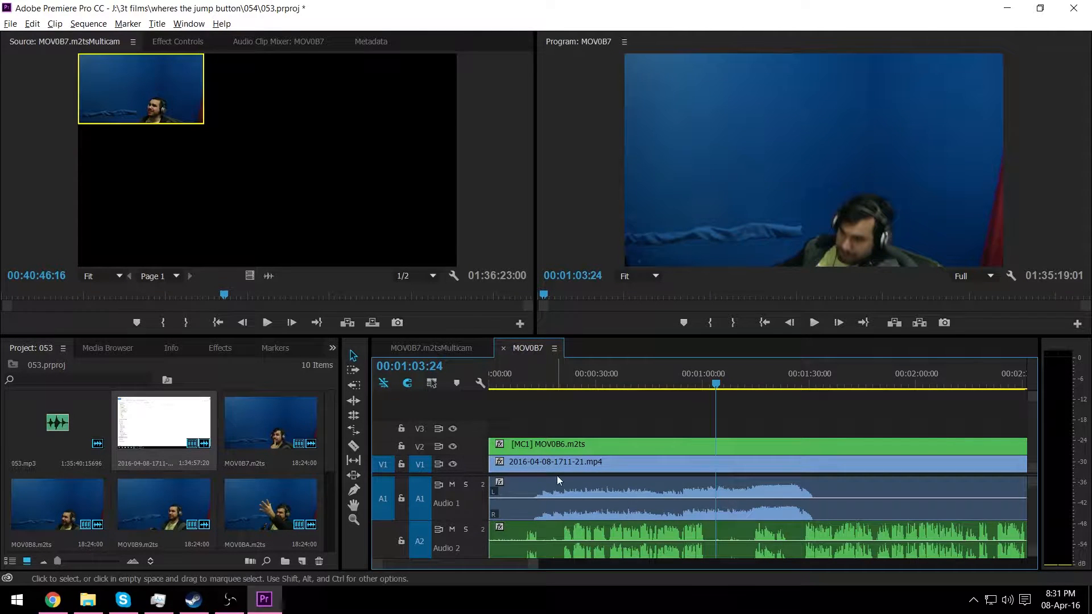
Step: Set the playhead to 00:00:09:15, search the effects for "ultra", and apply Ultra Key to the multicam clip on V2
left_click(523, 382)
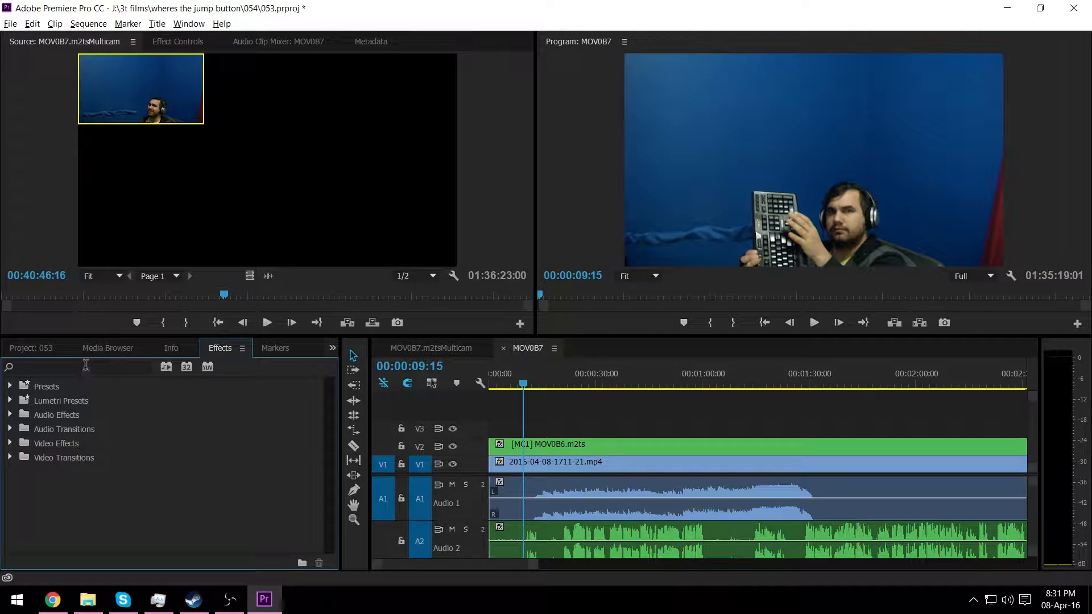
left_click(85, 365)
type("ultra")
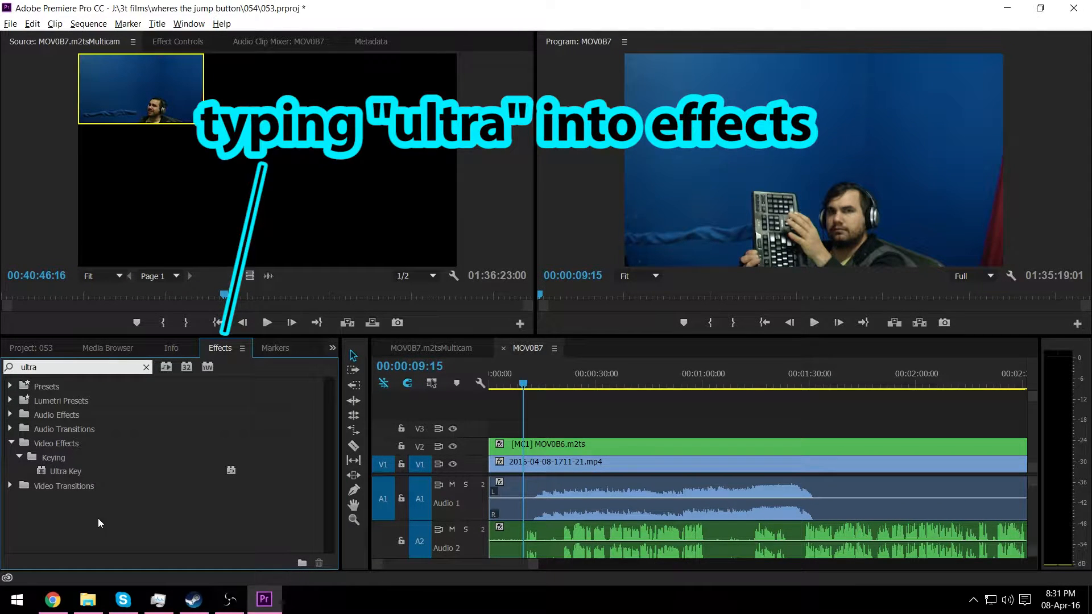
left_click_drag(71, 472, 589, 444)
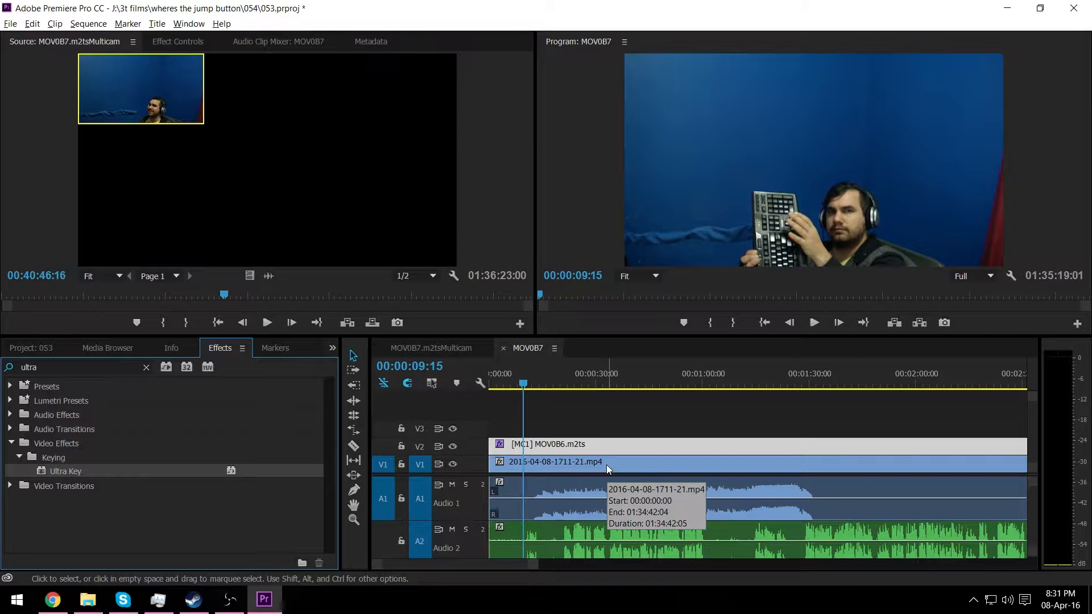
Step: Sample the blue background behind the presenter as the Ultra Key's key color
left_click(177, 41)
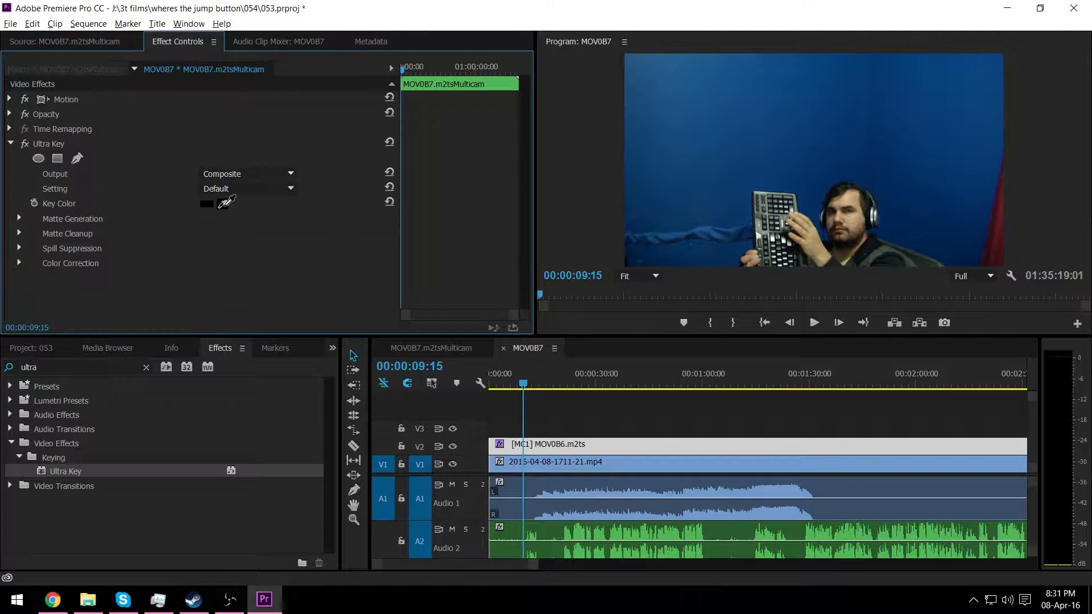
left_click(225, 203)
left_click_drag(830, 191, 663, 57)
left_click(844, 164)
left_click(794, 121)
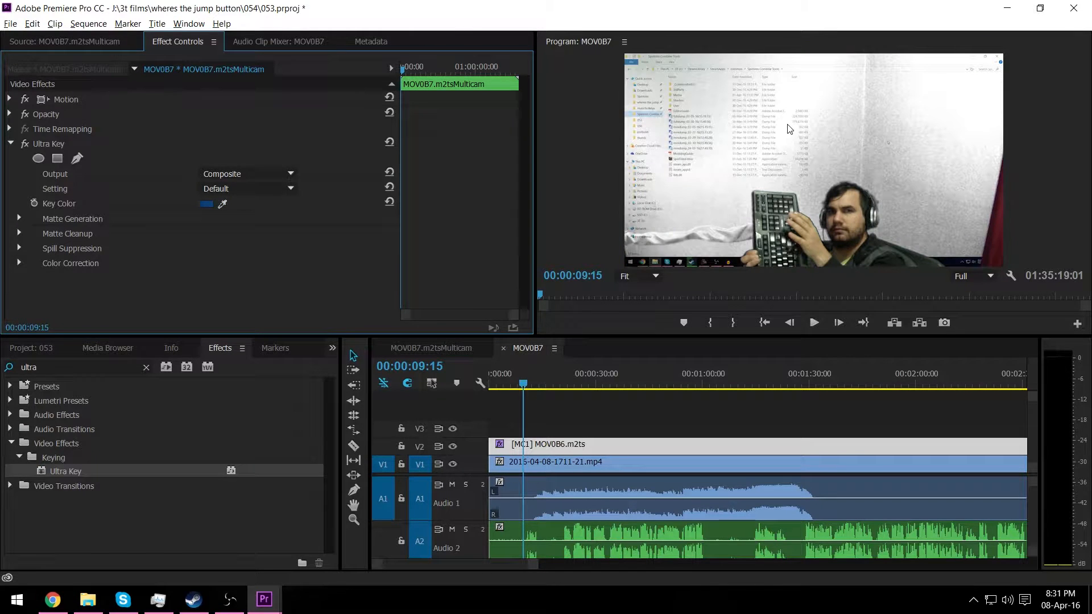
Step: Set the Ultra Key output to Alpha Channel and expand the Matte Generation and Matte Cleanup settings
left_click(249, 173)
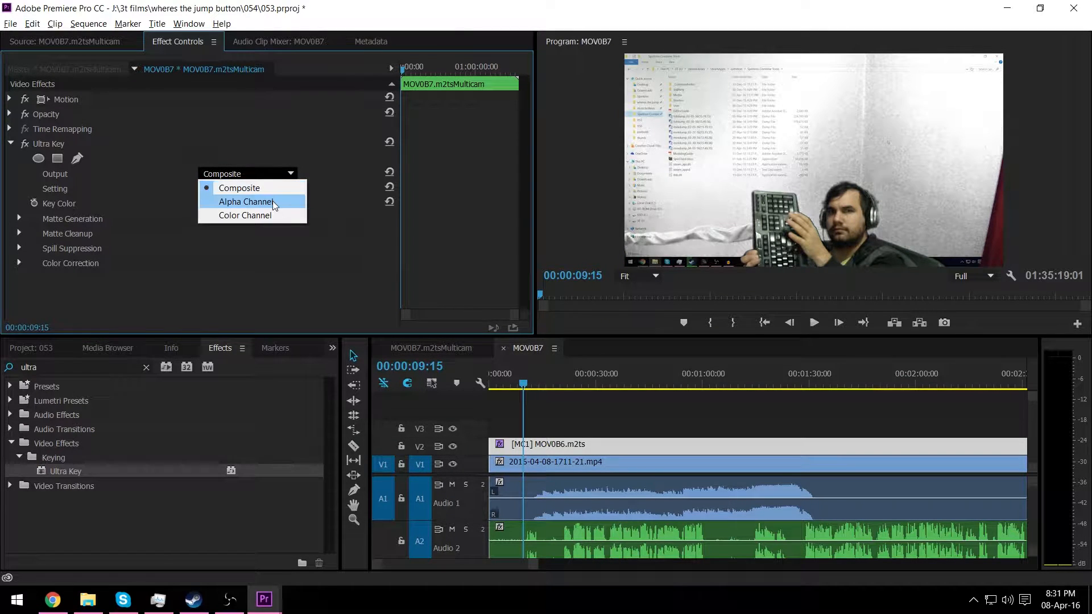
left_click(272, 200)
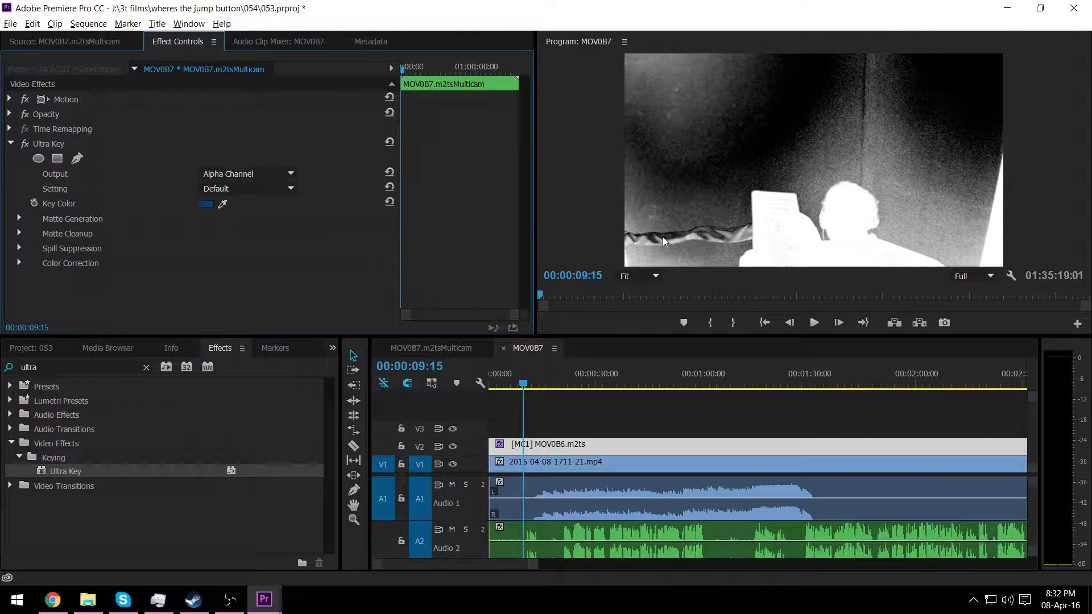
left_click(19, 234)
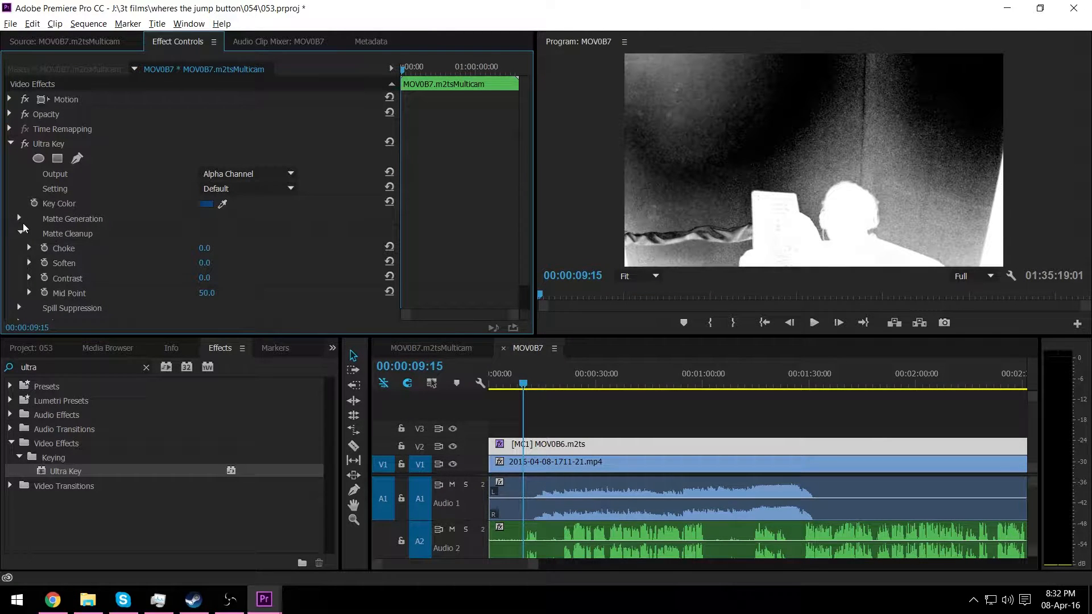
left_click(19, 220)
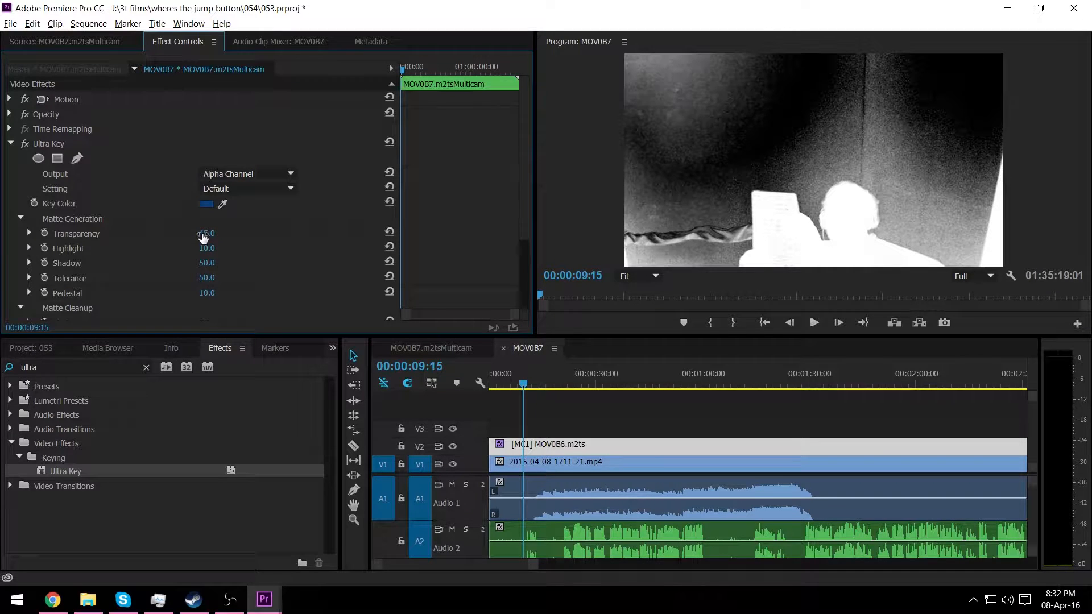
left_click(211, 238)
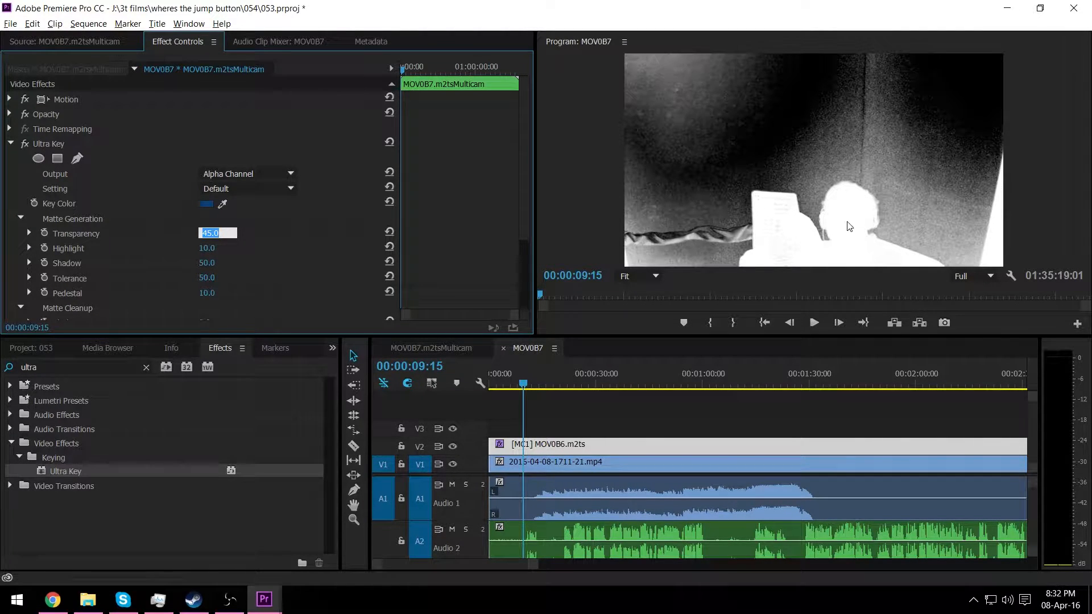
type("100")
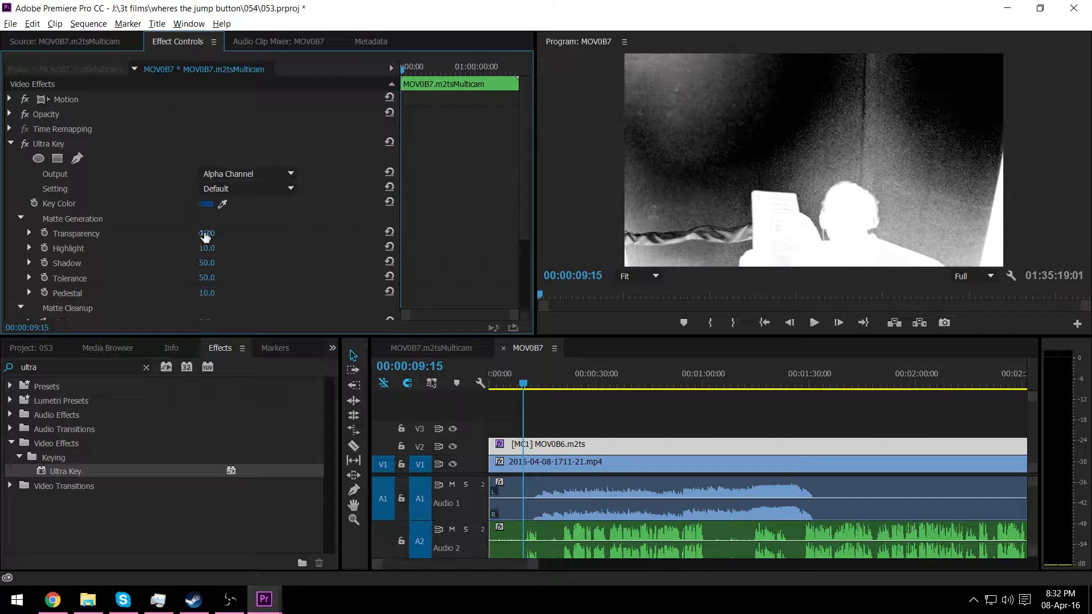
key("Return")
key("ctrl+z")
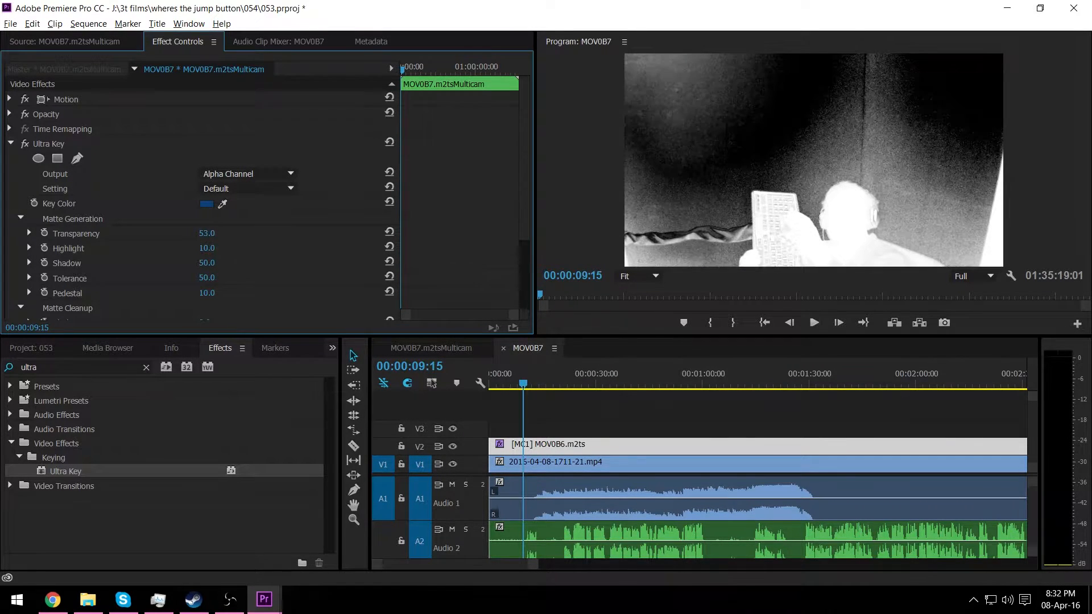
Step: Set the Matte Generation values to Transparency 36, Highlight 0, Shadow 0 and Pedestal 100
left_click_drag(207, 234, 185, 264)
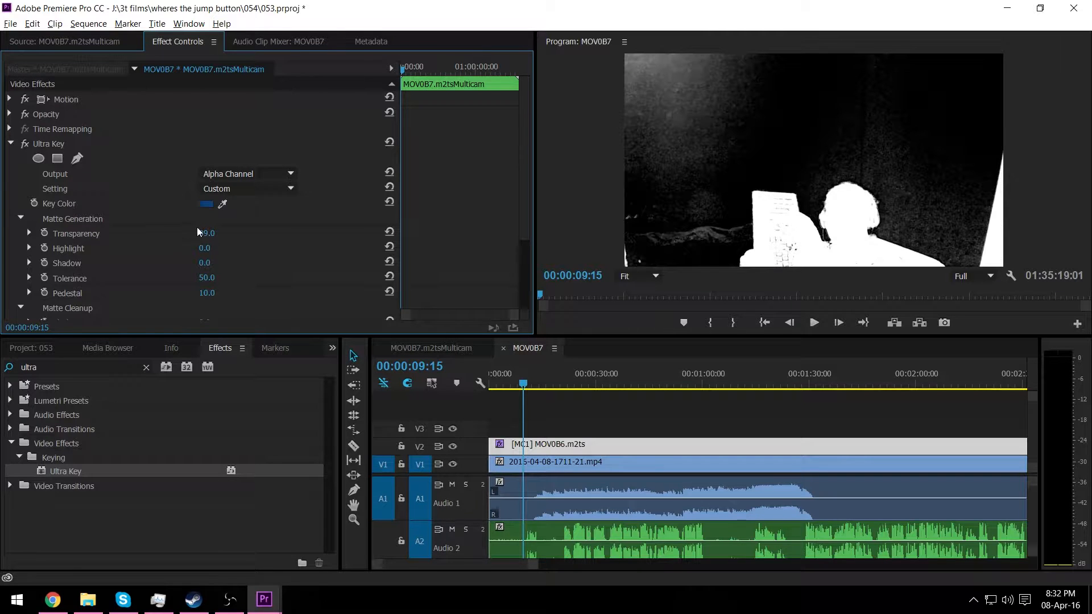
left_click(216, 231)
type("36")
key("Return")
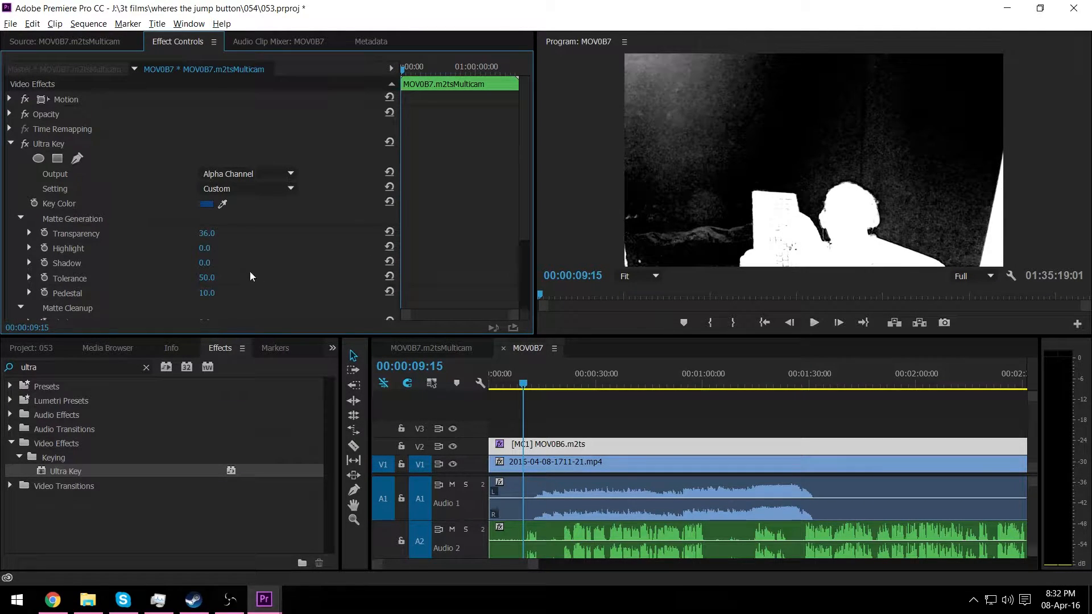
scroll(254, 299, "down", 1)
left_click(207, 265)
type("100")
key("Return")
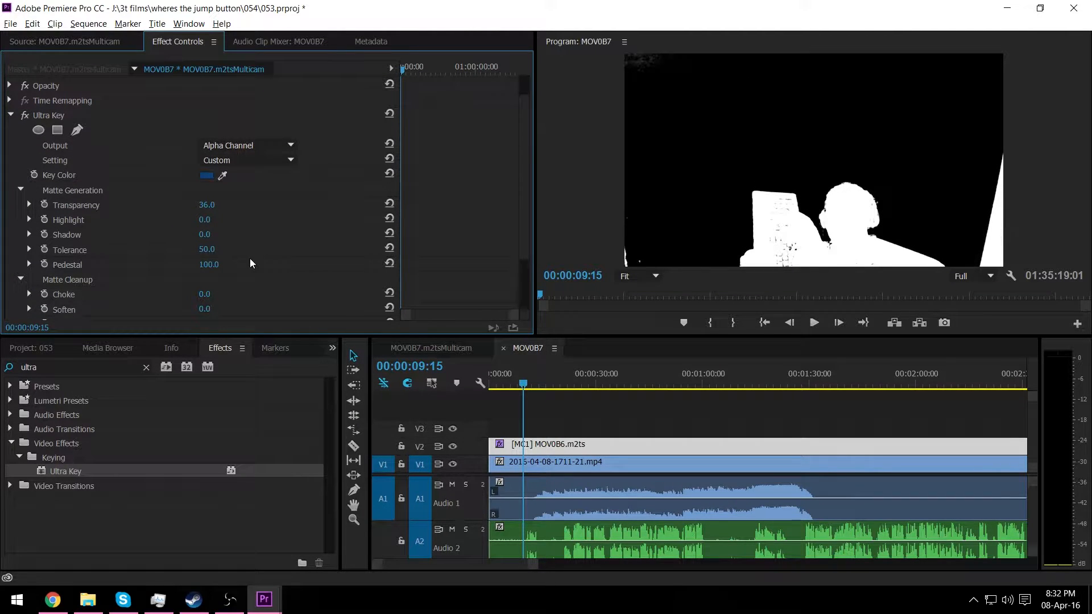
Step: Set the Matte Cleanup values to Choke 3, Soften 3, Contrast 100 and Mid Point 0
scroll(214, 265, "down", 2)
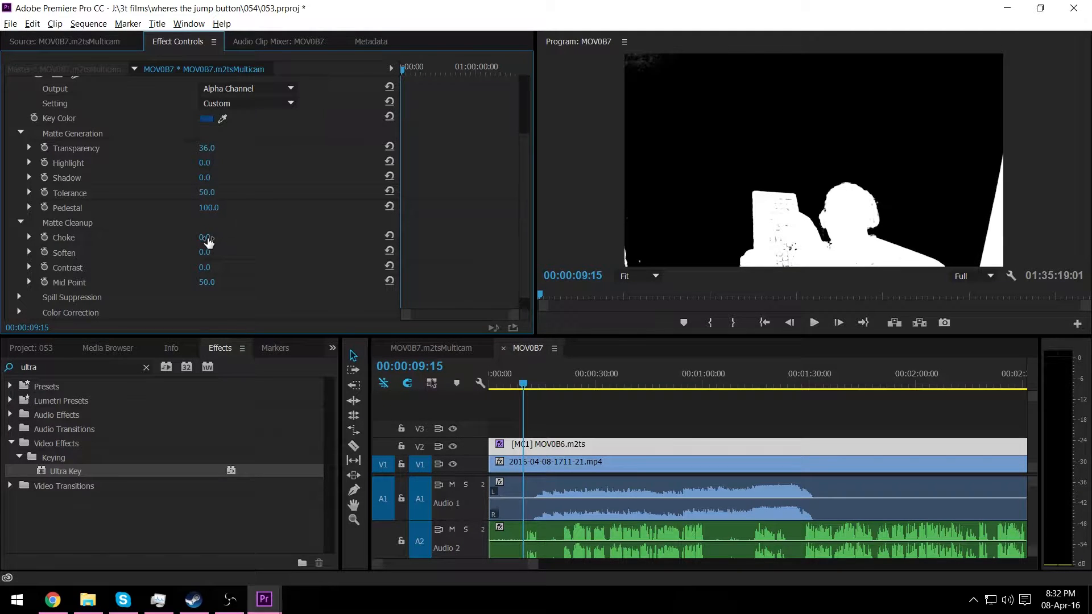
left_click(208, 237)
type("3")
left_click(209, 250)
type("3")
key("Return")
left_click_drag(206, 268, 270, 268)
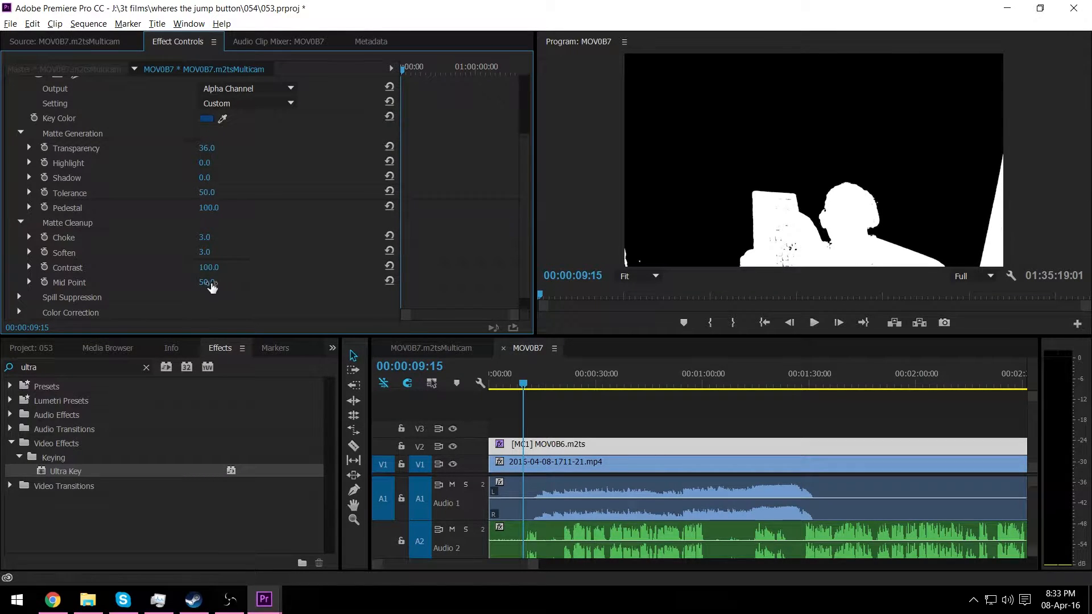
left_click_drag(206, 282, 171, 282)
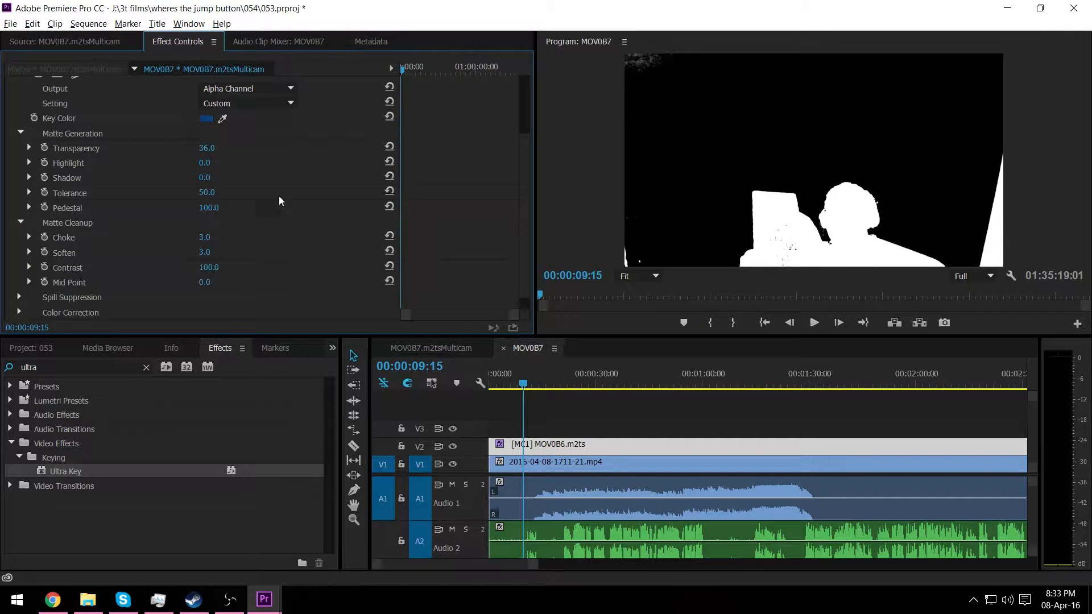
Step: Set the Ultra Key output back to Composite
scroll(221, 157, "up", 2)
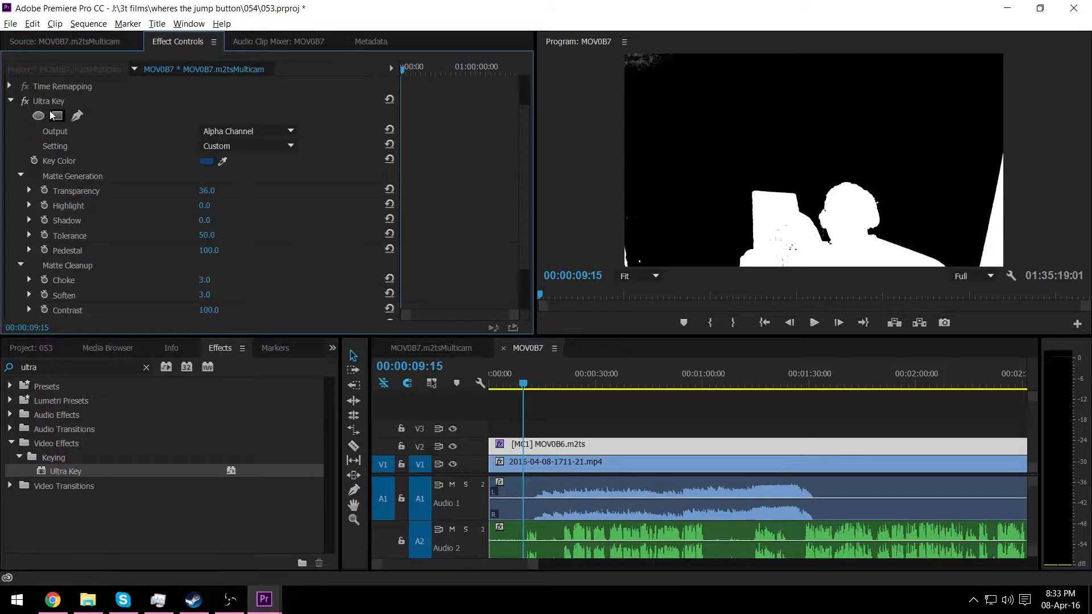
left_click(245, 132)
left_click(242, 147)
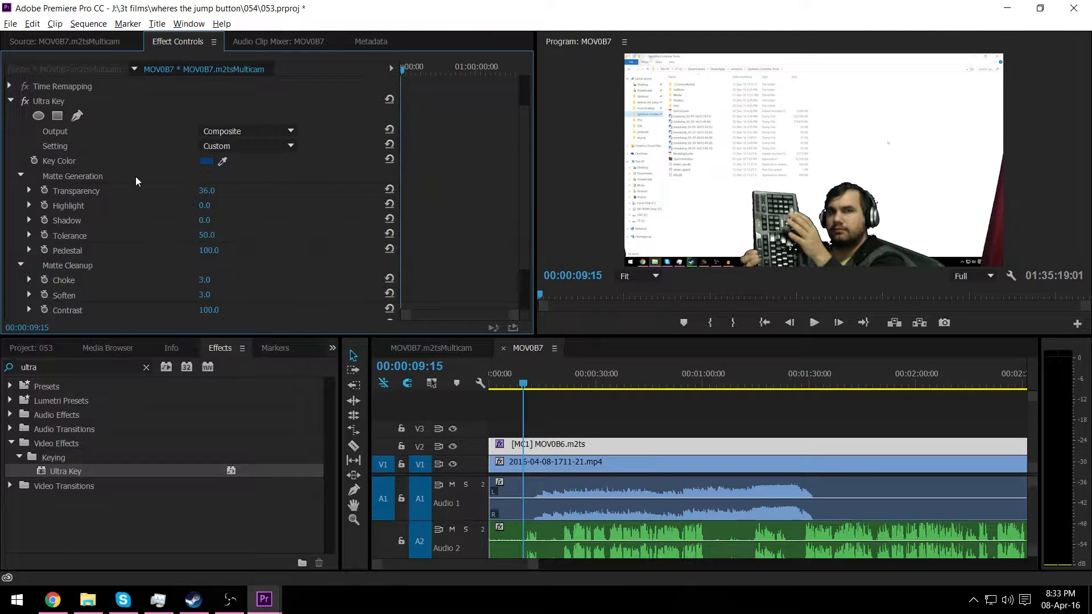
Step: Expand the multicam clip's Motion settings and move the keyed presenter up and to the right, to about position 1118.5, 417.6
scroll(137, 177, "up", 2)
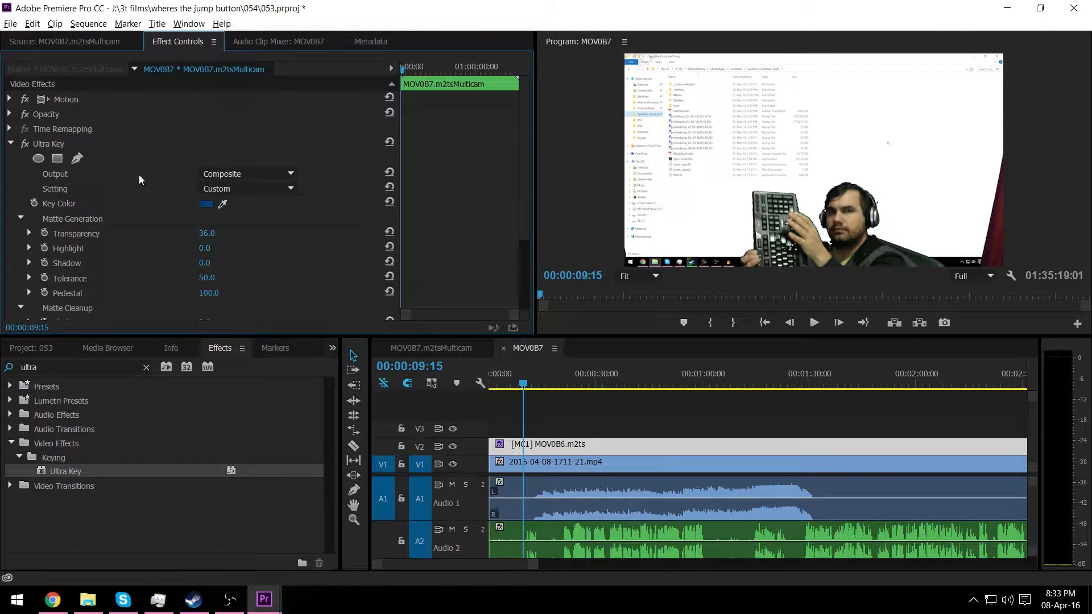
left_click(10, 100)
left_click(65, 101)
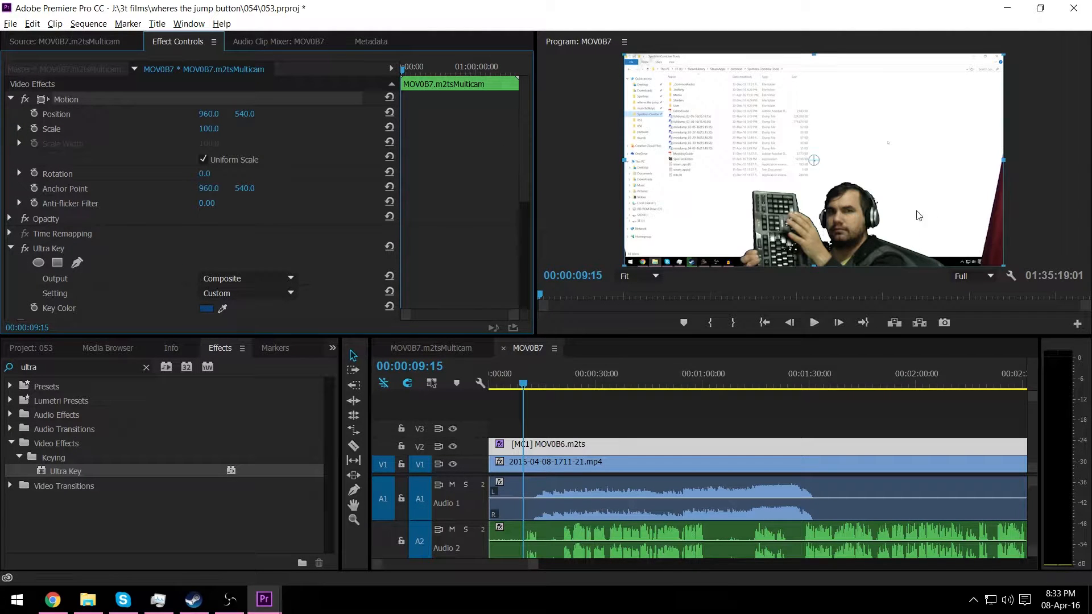
left_click_drag(869, 234, 895, 205)
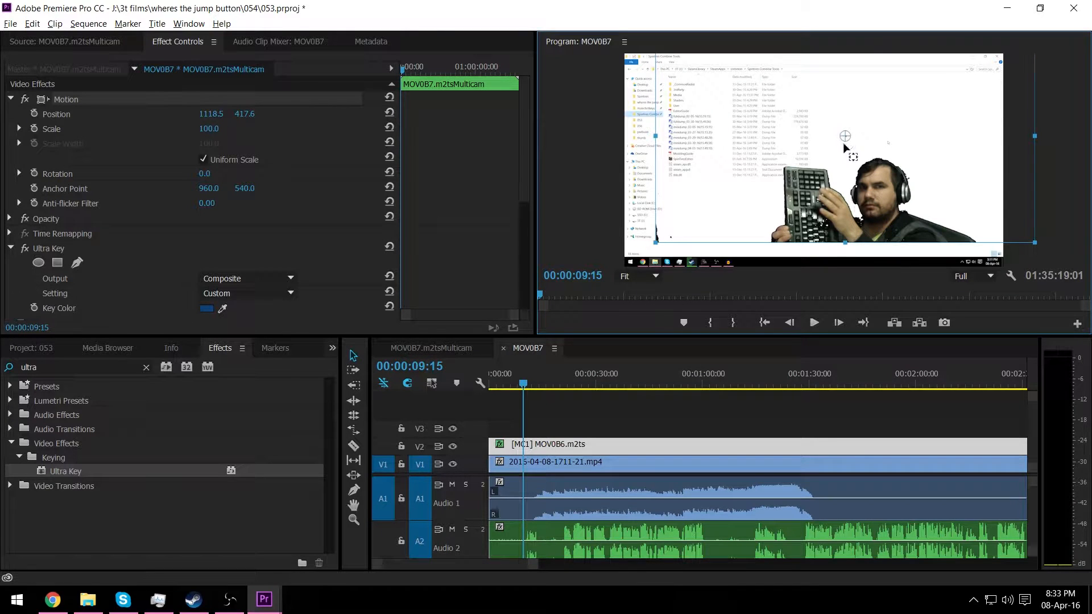
Step: Set the keyed presenter's anchor point to about 1217.6, 885.6, then move him to the frame's lower-right corner at about 1829.9, 975.6 and scale him down
left_click_drag(846, 138, 898, 208)
left_click_drag(783, 154, 867, 199)
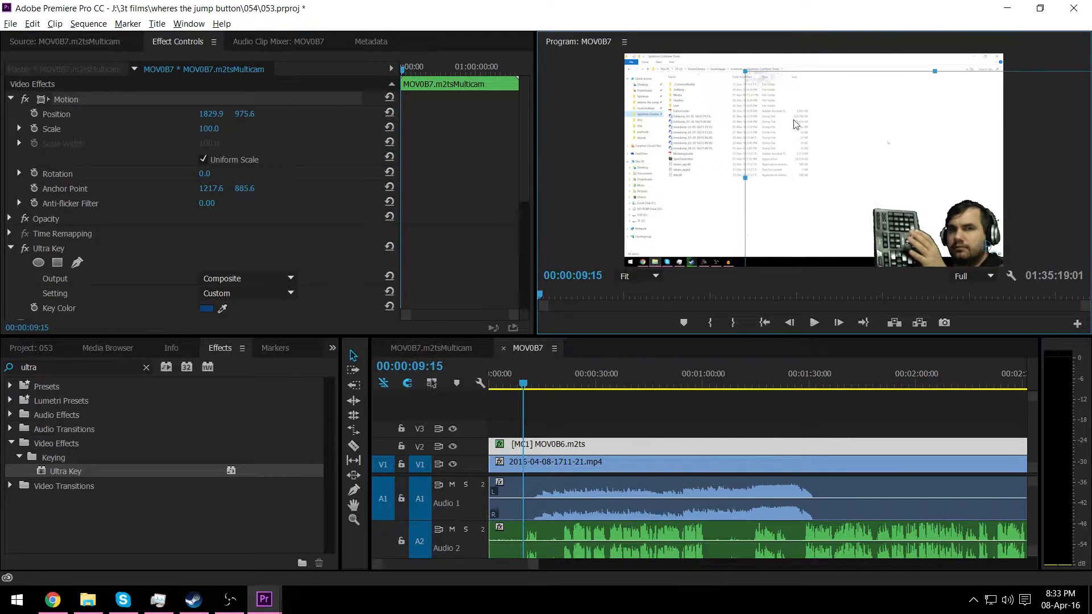
left_click_drag(738, 69, 802, 107)
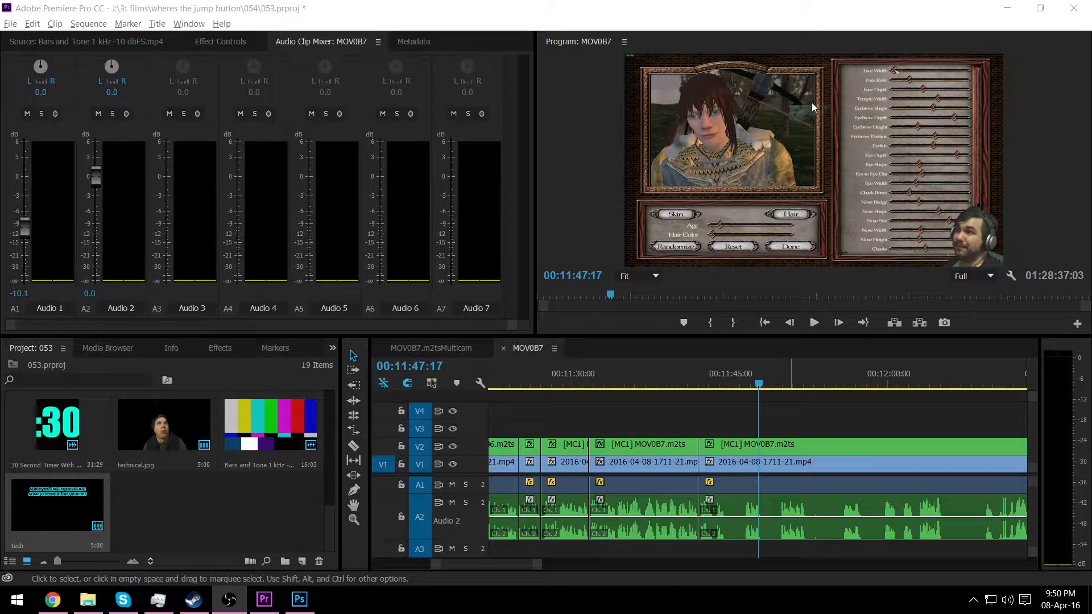
Step: Find the Crop effect and apply it to the multicam clip on V2 at 00:11:49:00
left_click(773, 377)
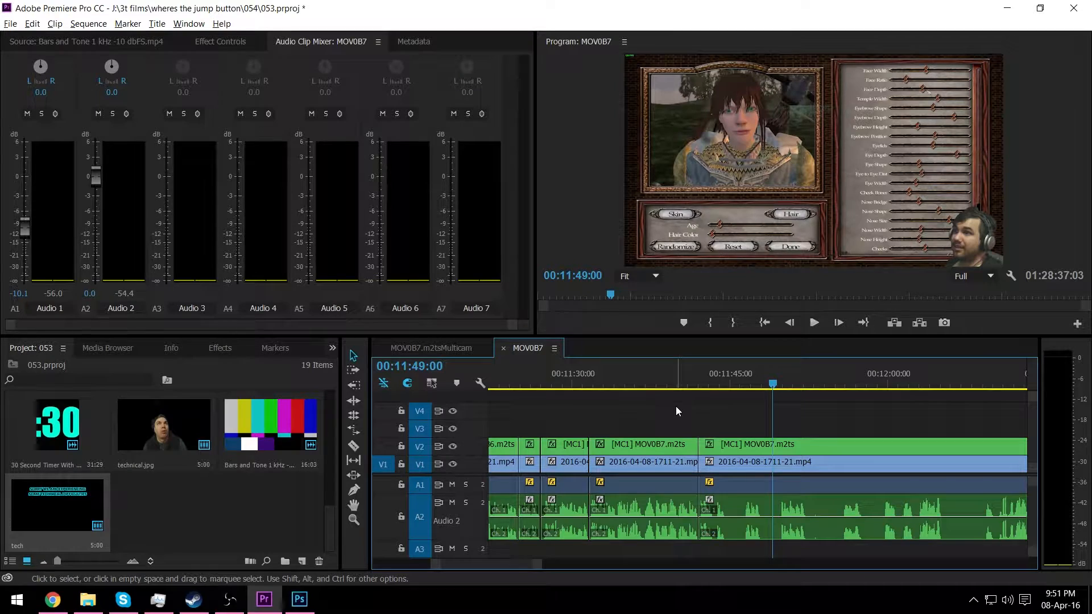
left_click(220, 348)
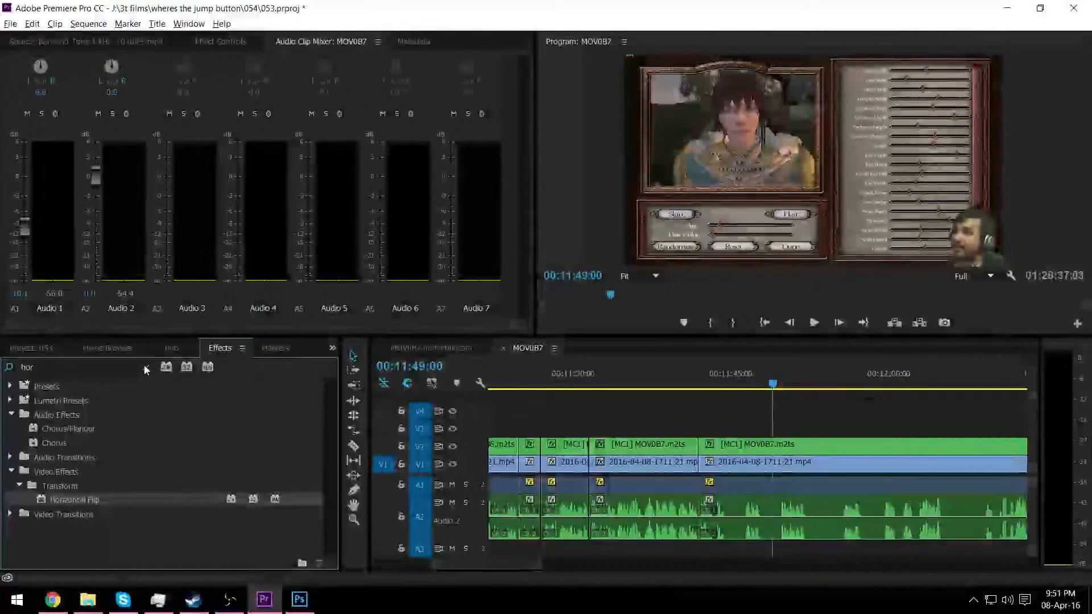
left_click(147, 368)
left_click(118, 366)
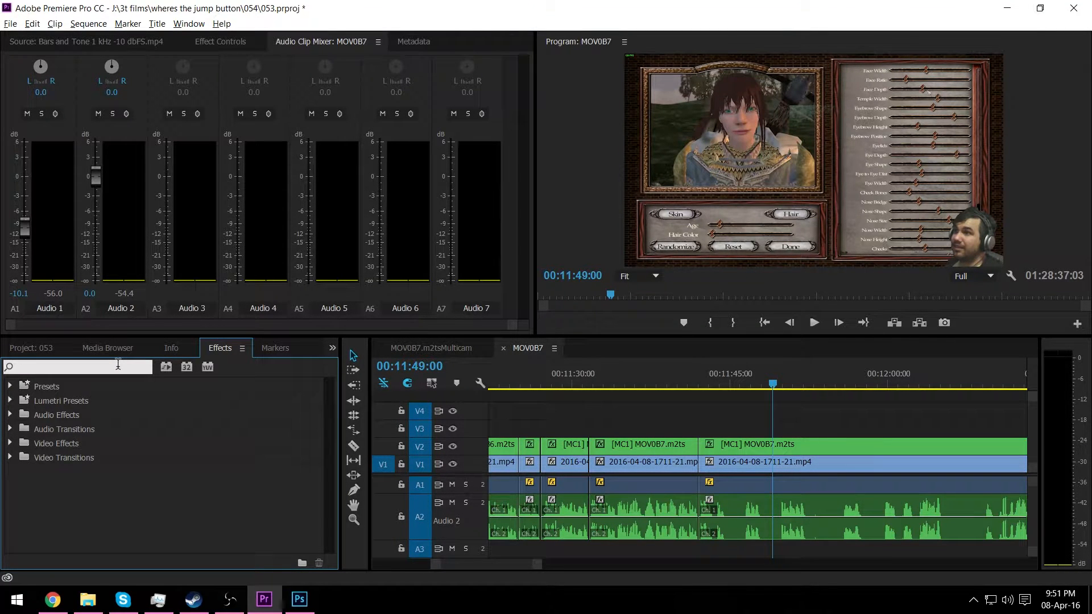
type("crop")
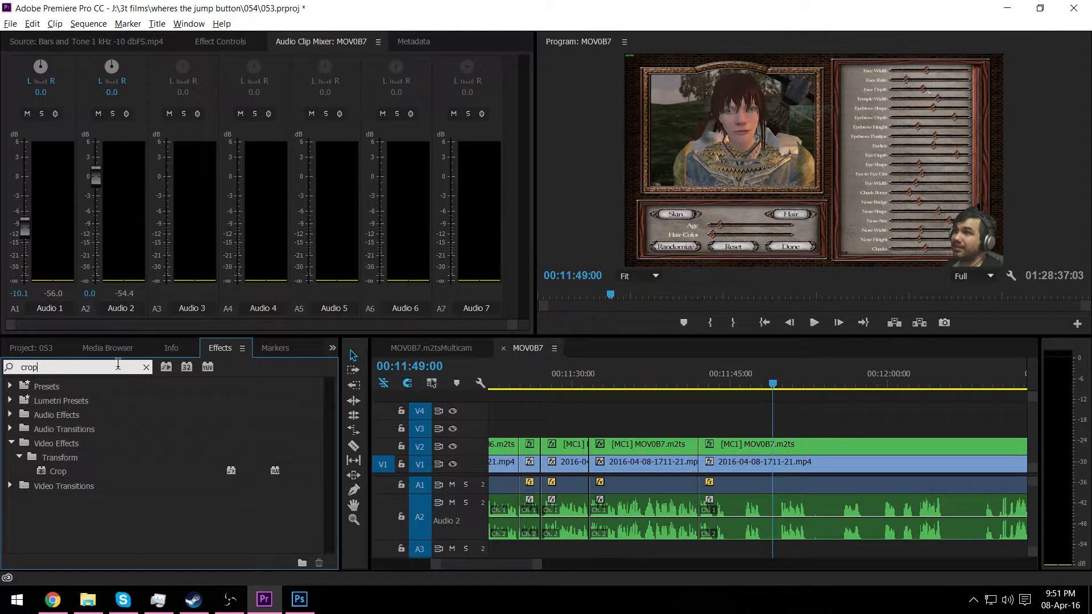
left_click_drag(54, 473, 791, 446)
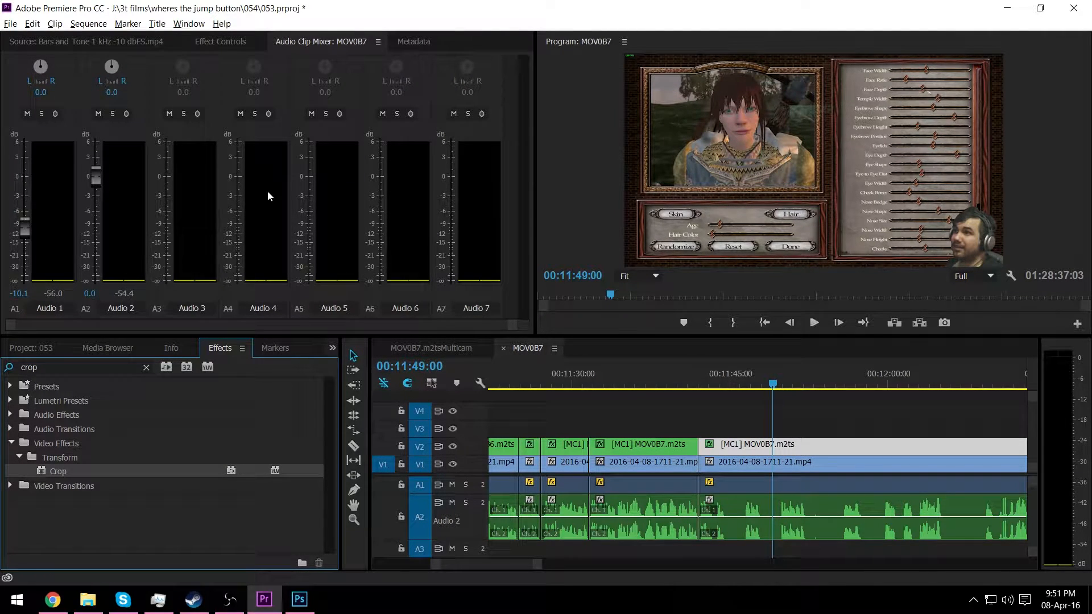
Step: Display the program preview at 25% and add an elliptical mask to the Crop effect, moved over the presenter
left_click(195, 41)
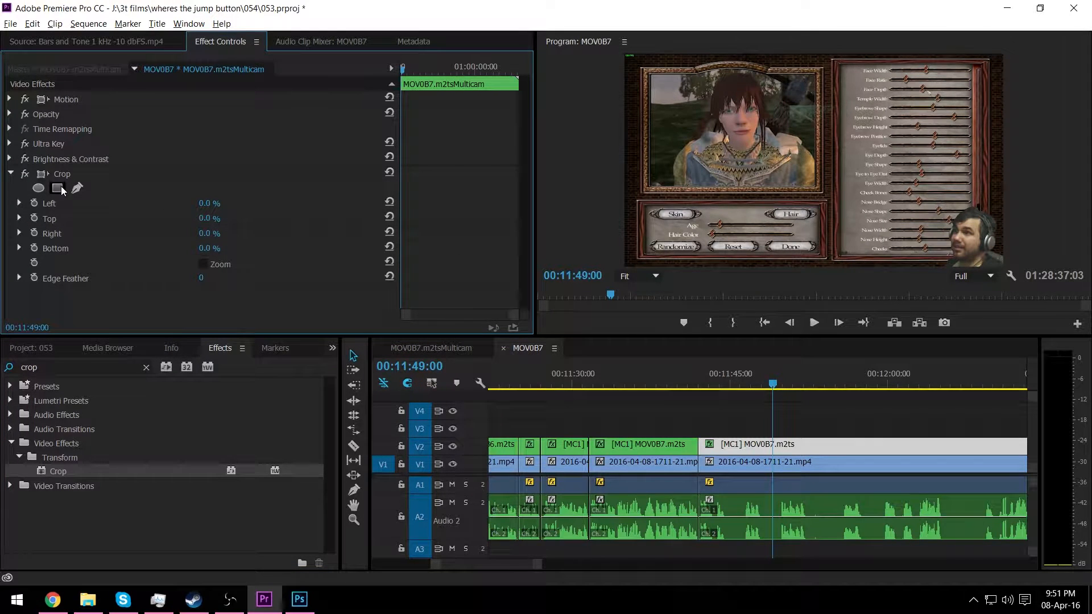
left_click(650, 278)
left_click(651, 277)
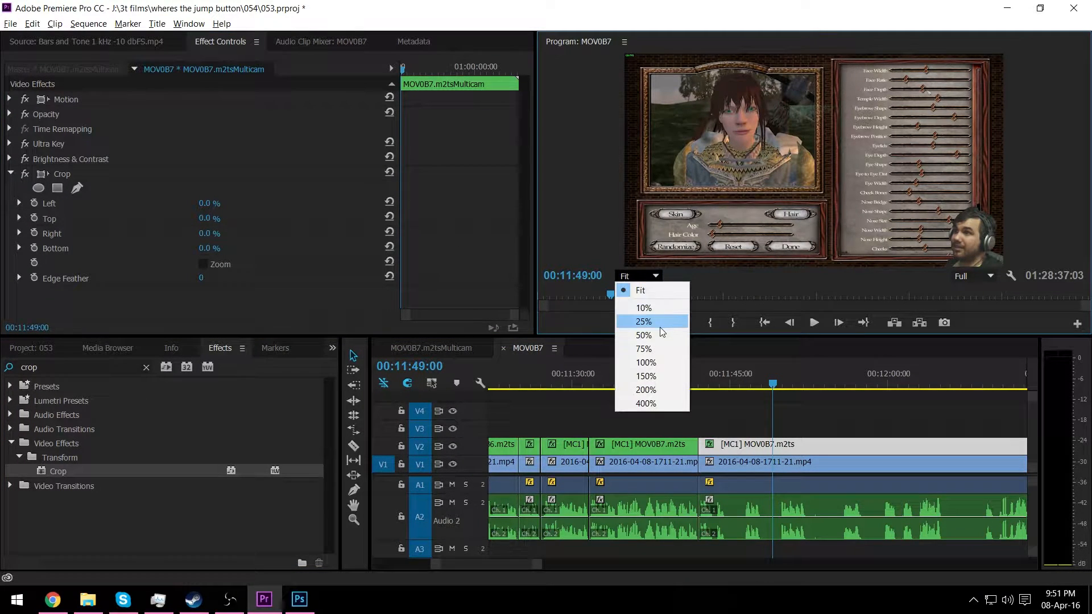
left_click(644, 322)
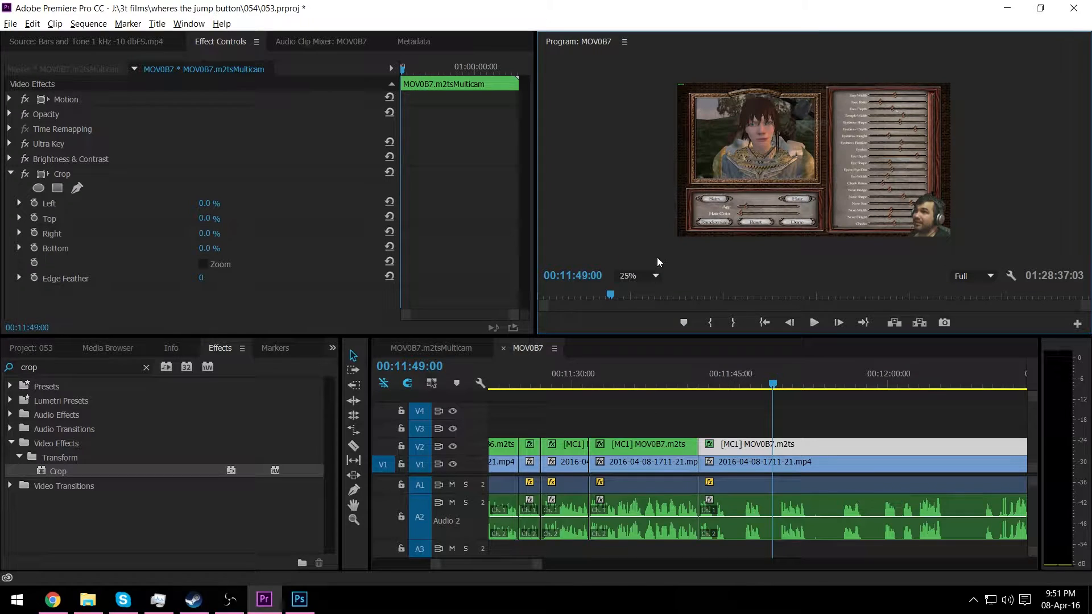
left_click(39, 189)
left_click_drag(917, 189, 936, 221)
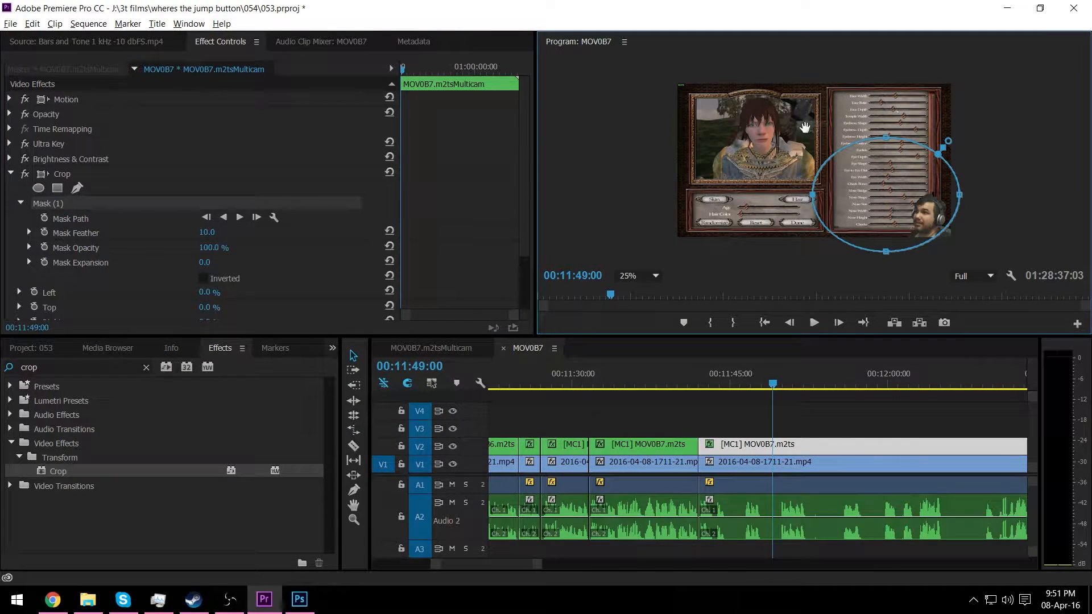
Step: Enlarge the elliptical Crop mask on all sides so it surrounds the presenter generously and extends past the frame's right and lower edges
left_click_drag(886, 138, 887, 131)
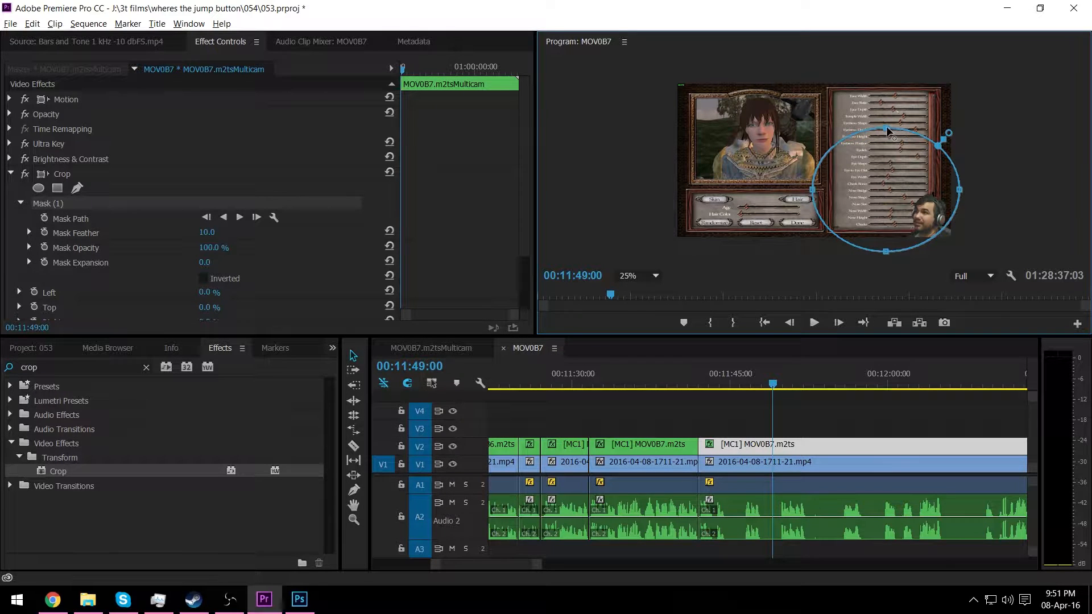
left_click_drag(960, 190, 1030, 193)
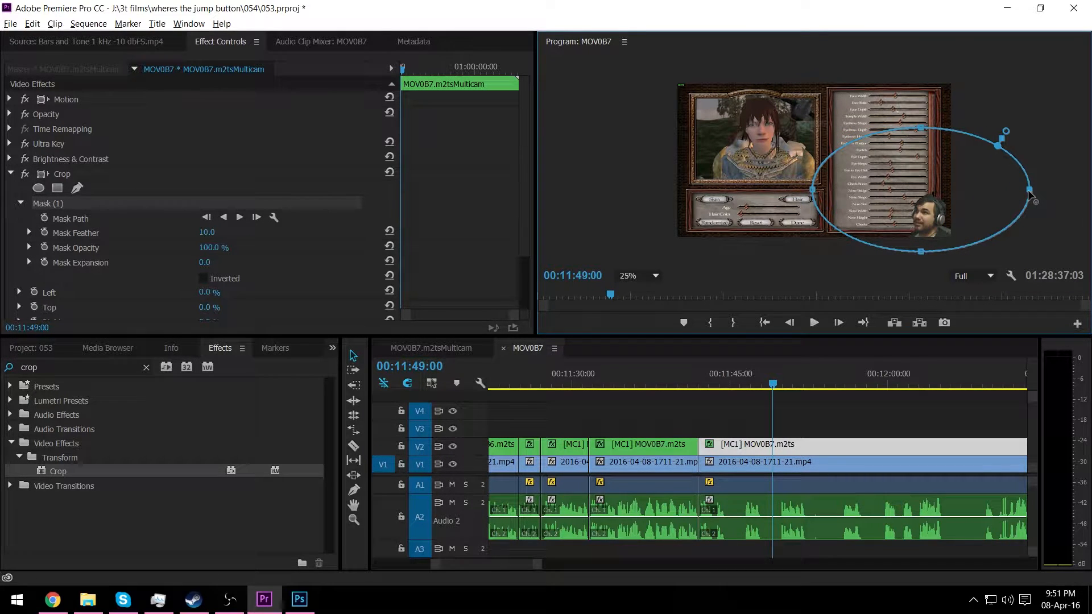
left_click_drag(921, 251, 906, 314)
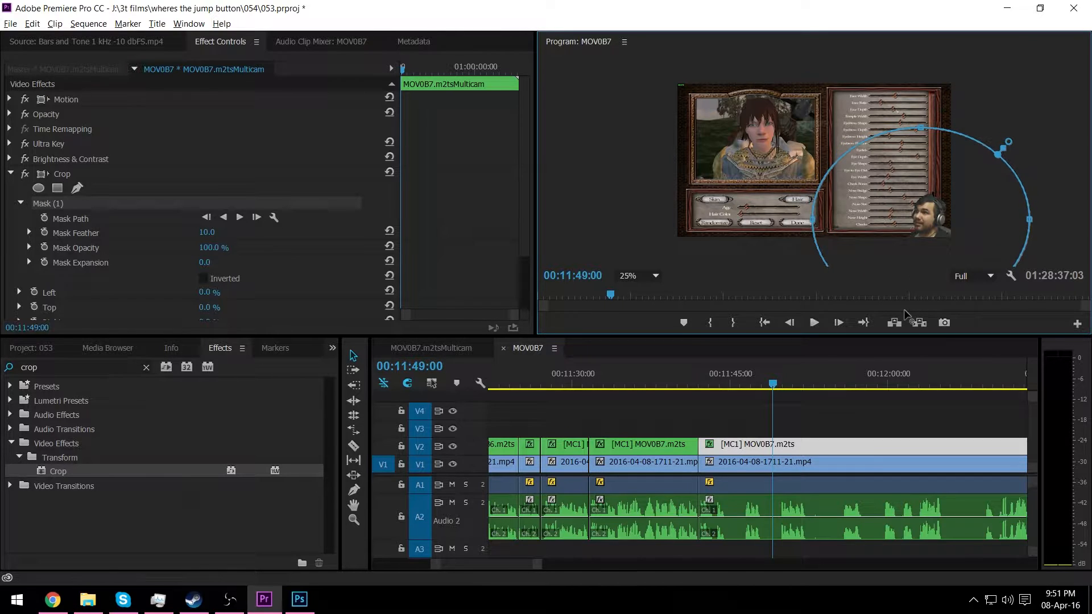
left_click_drag(921, 127, 913, 110)
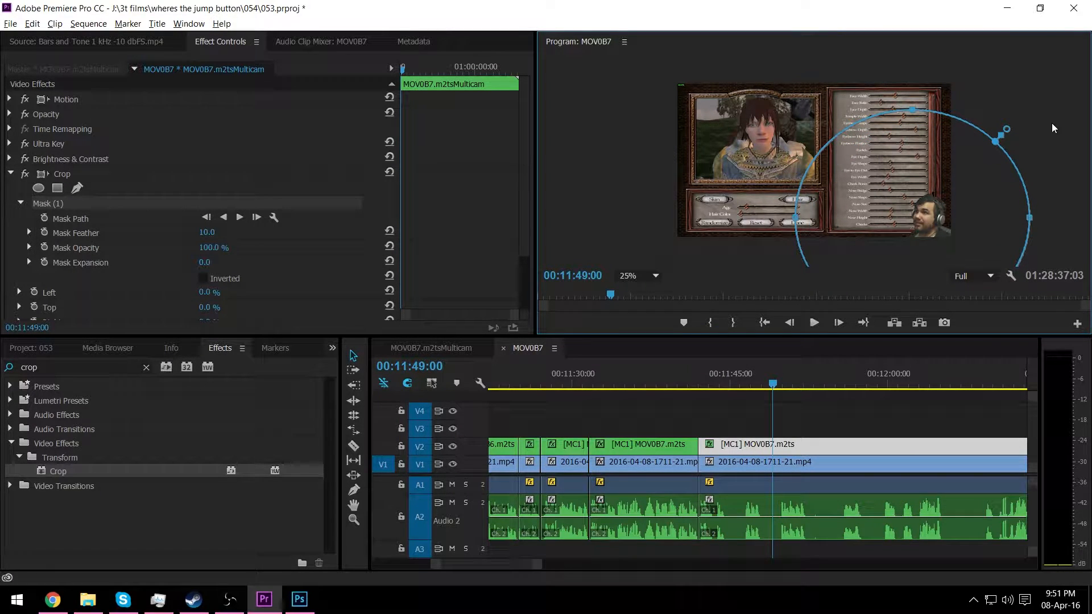
Step: Feather the Crop mask to 138, invert it, and increase the Left crop percentage to cut away everything outside the mask
mouse_move(1007, 129)
left_mouse_down()
mouse_move(1029, 125)
mouse_move(1016, 122)
left_mouse_up()
left_click(203, 279)
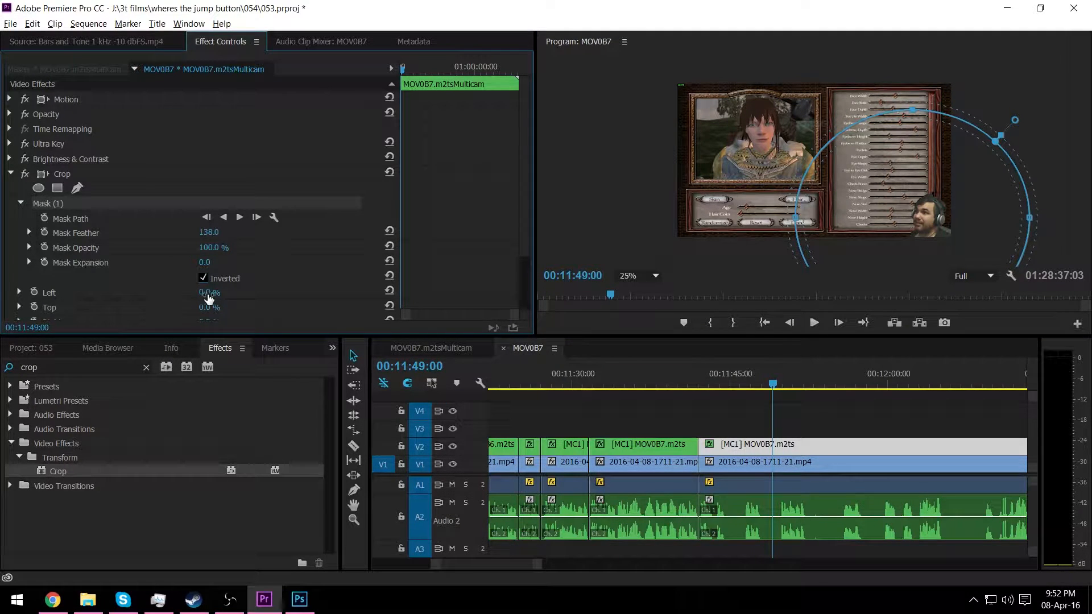
scroll(171, 302, "down", 1)
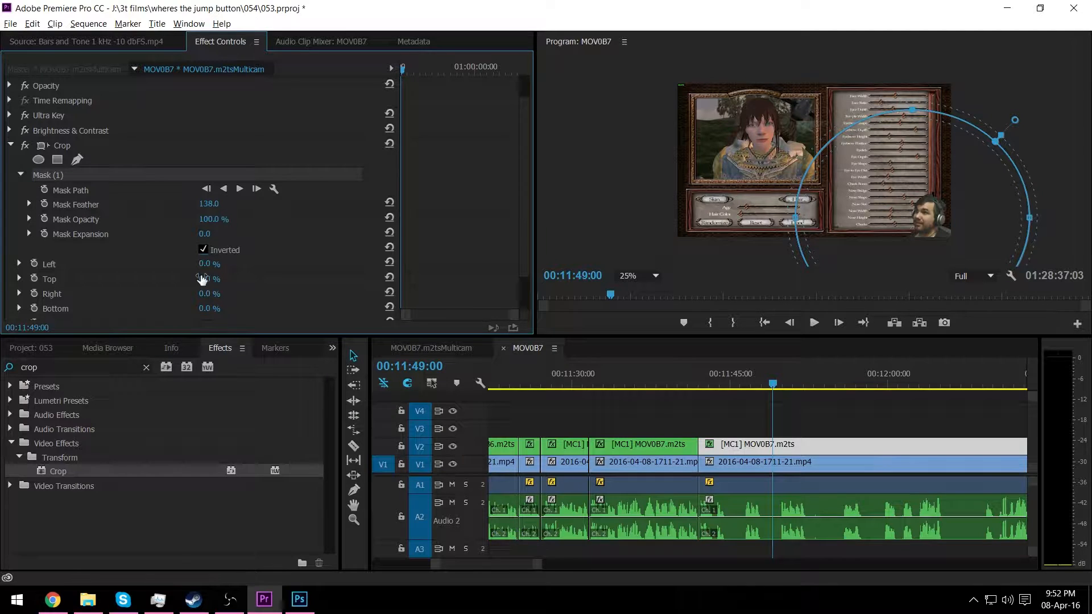
left_click_drag(205, 264, 319, 251)
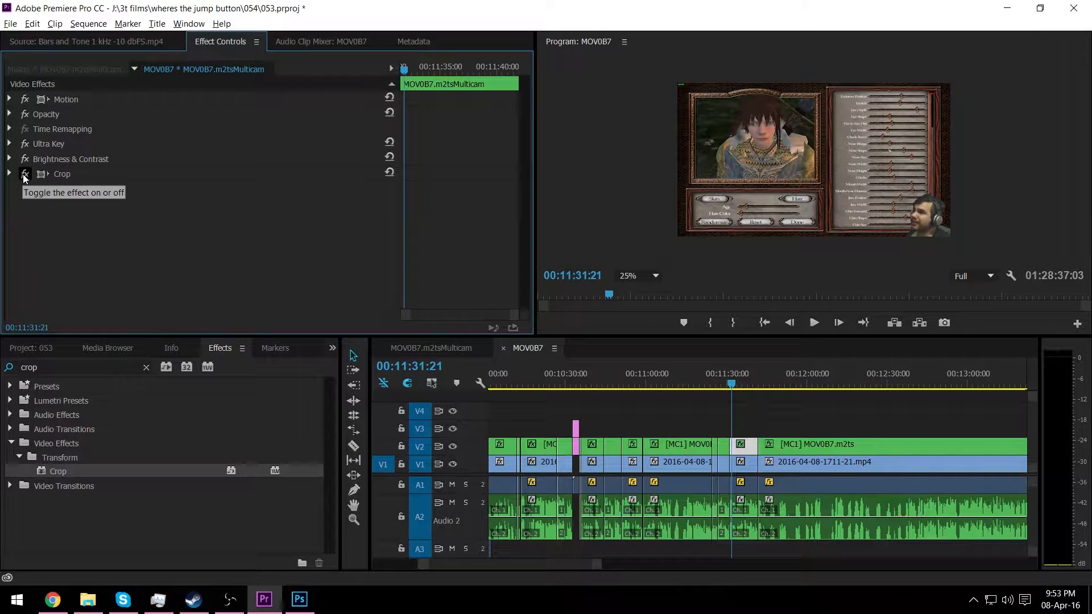
Step: Toggle the Crop effect on the clip at 00:11:31:21 to compare the picture with and without it
left_click(23, 174)
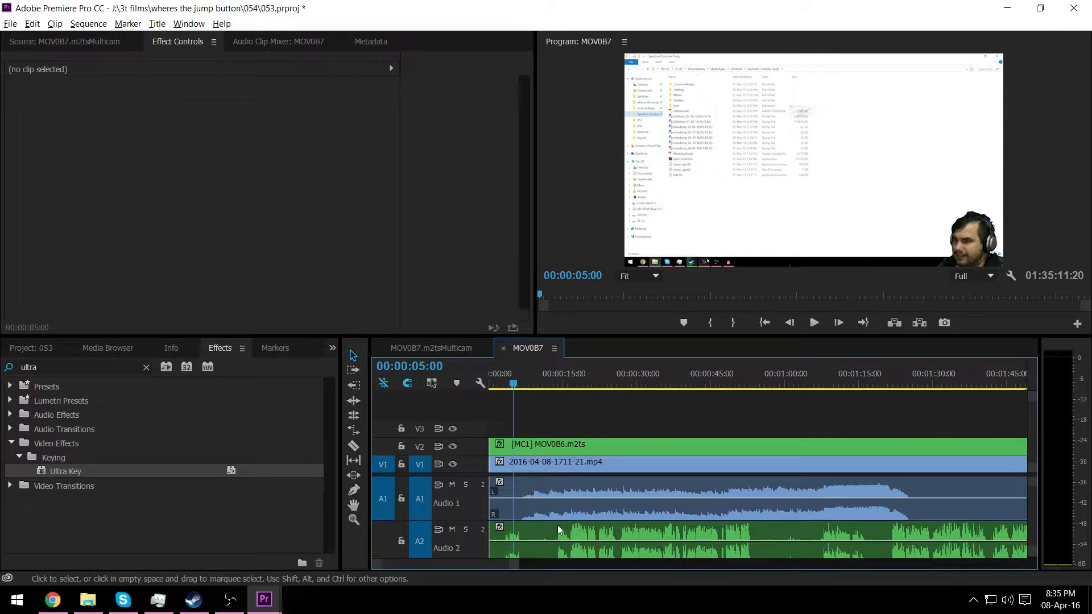
Step: Collapse audio track A1, keep audio track A2 expanded with its waveform, and target video tracks V2 and V3
double_click(428, 500)
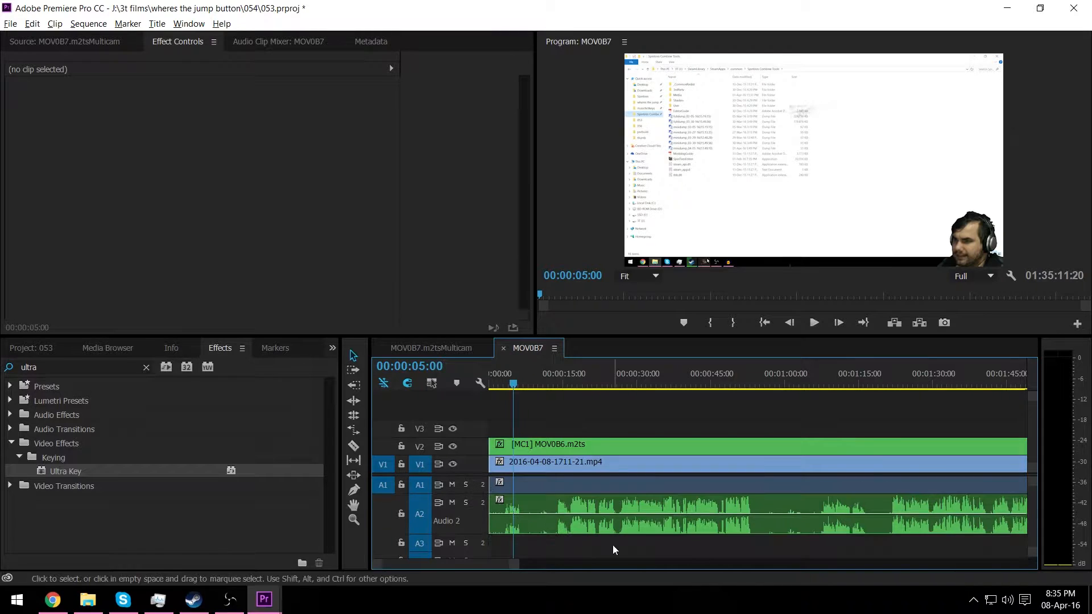
double_click(474, 519)
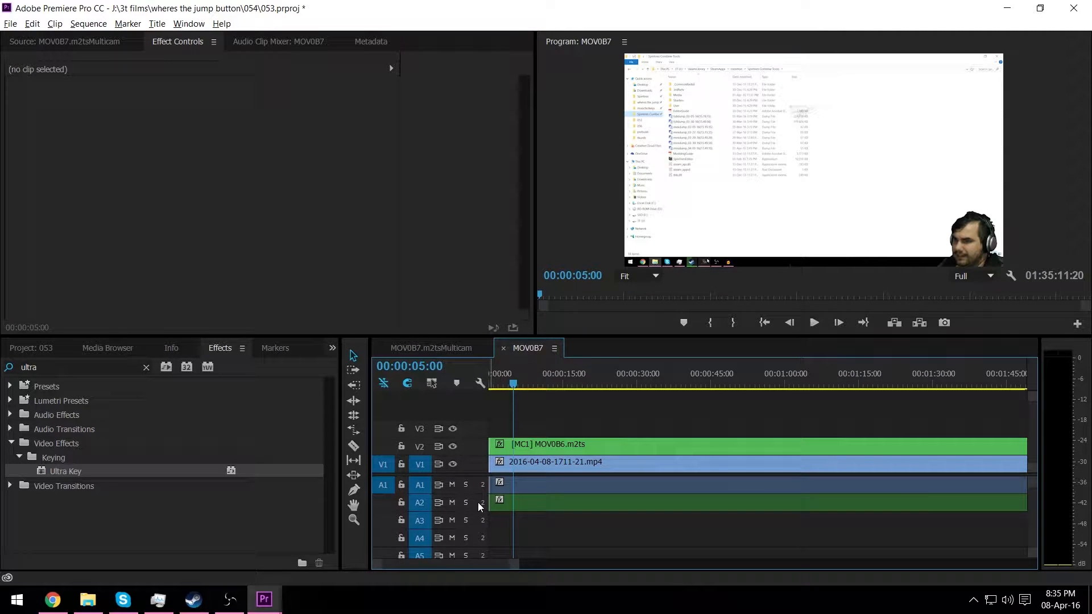
double_click(478, 502)
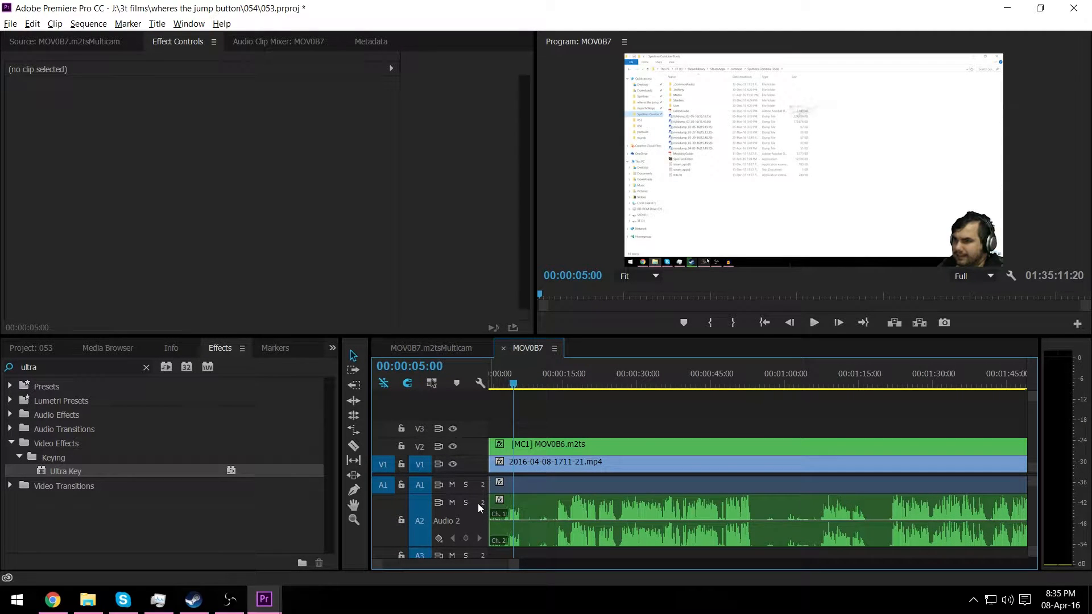
left_click(420, 449)
left_click(423, 432)
Step: Locate the start of the usable footage by playing the sequence, and split the clips on all tracks at 00:00:16:06
left_click_drag(553, 385, 561, 387)
left_click_drag(557, 388, 557, 388)
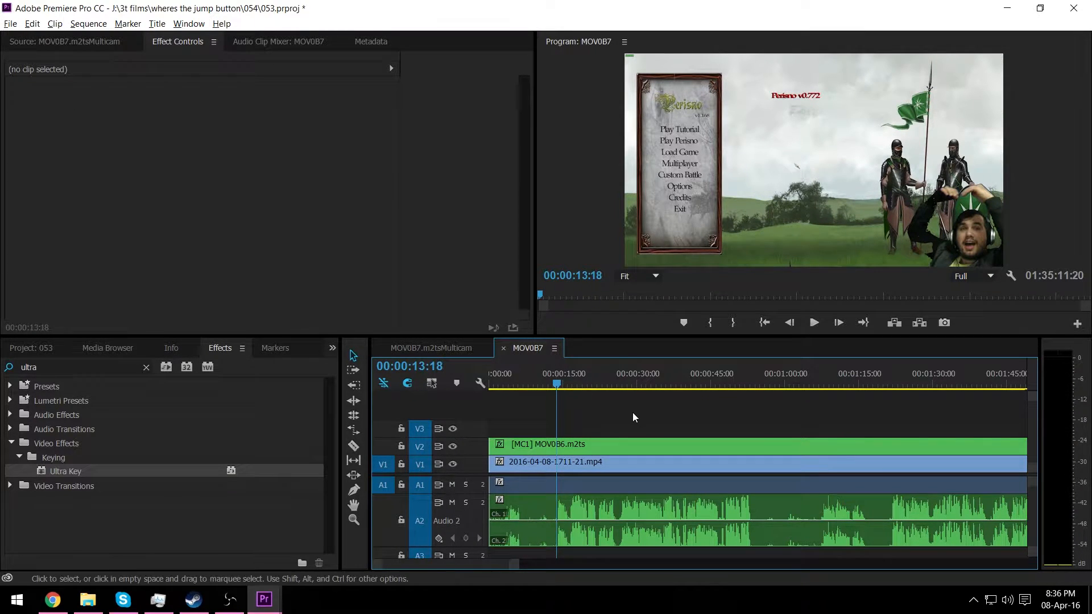
key("space")
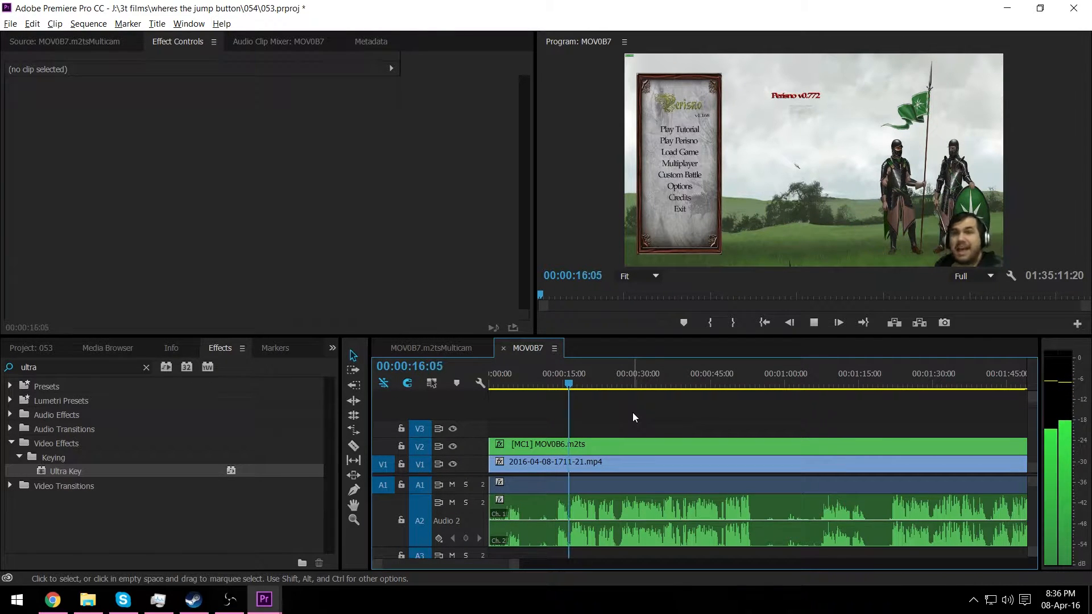
key("space")
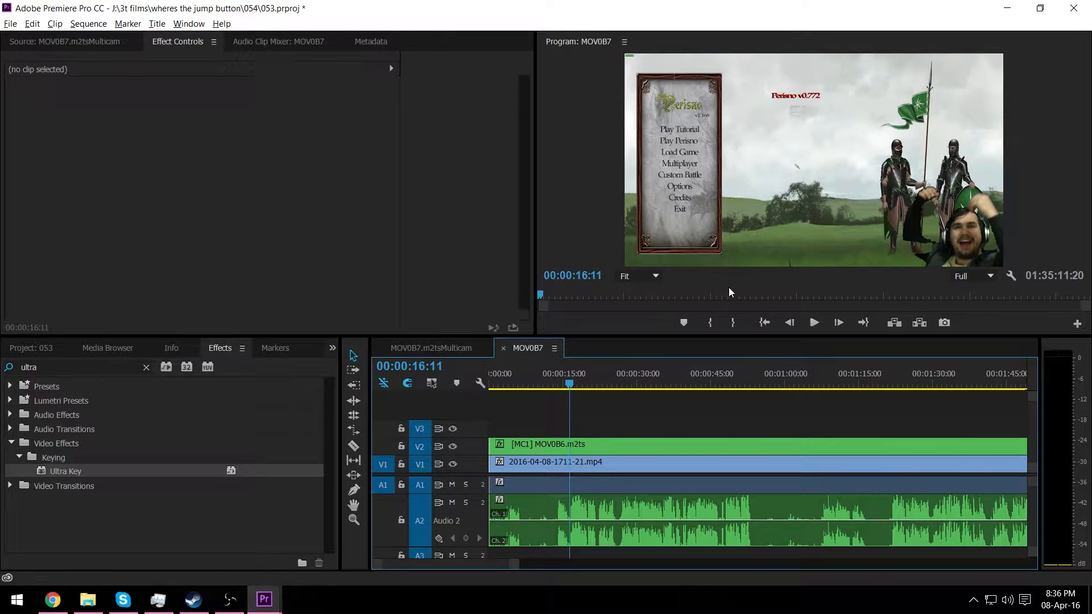
key("Left")
key("Left")
key("Left")
key("Left")
key("Left")
key("ctrl+shift+k")
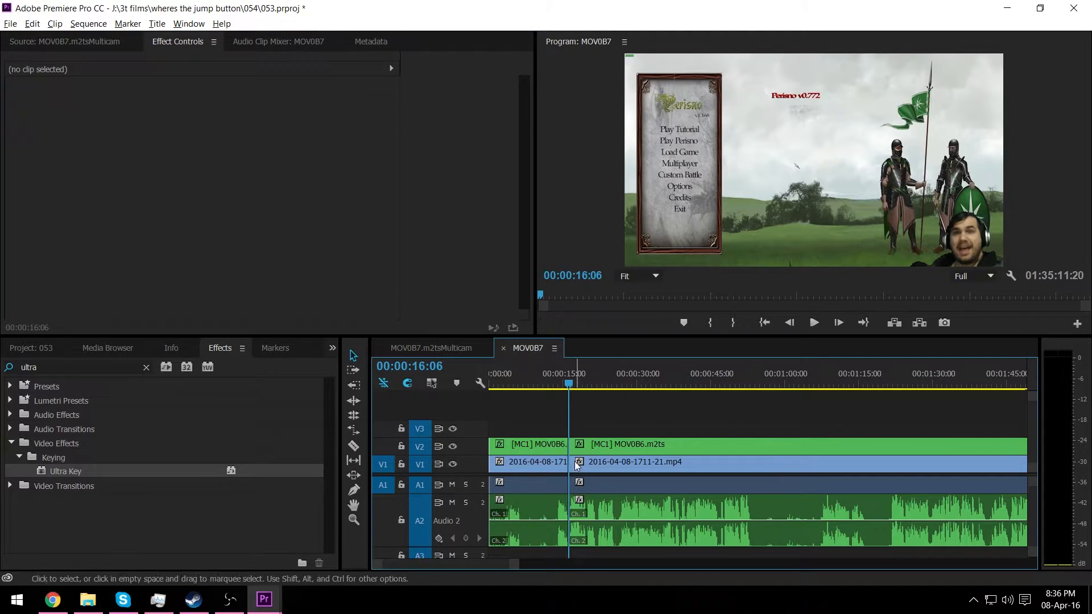
Step: Delete the clips before the cut on all tracks and close the gap so the footage begins at the sequence start
left_click_drag(506, 423, 544, 533)
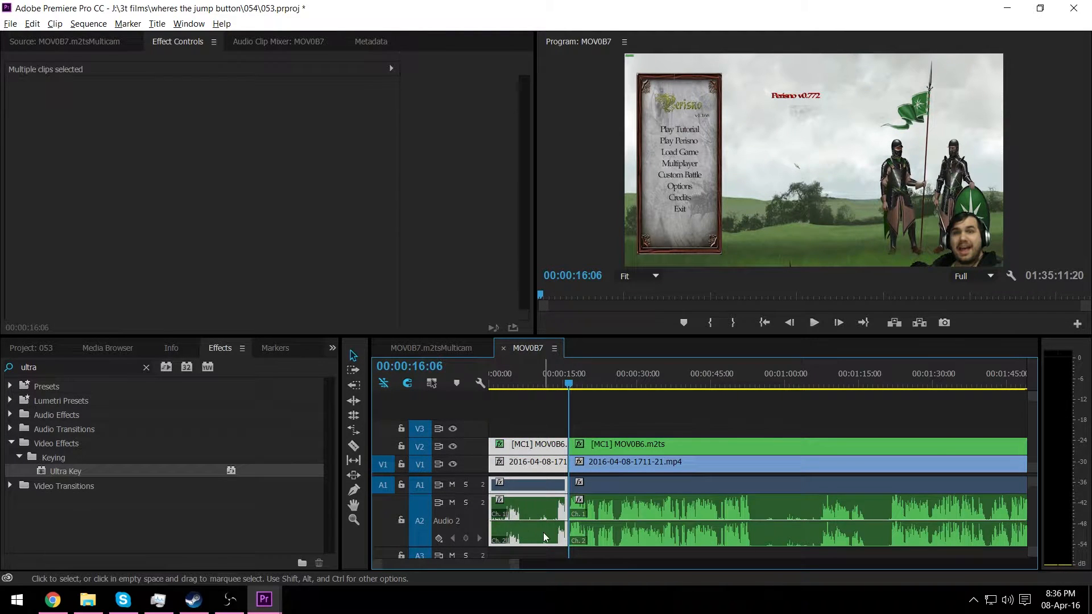
key("Delete")
left_click(532, 466)
key("Delete")
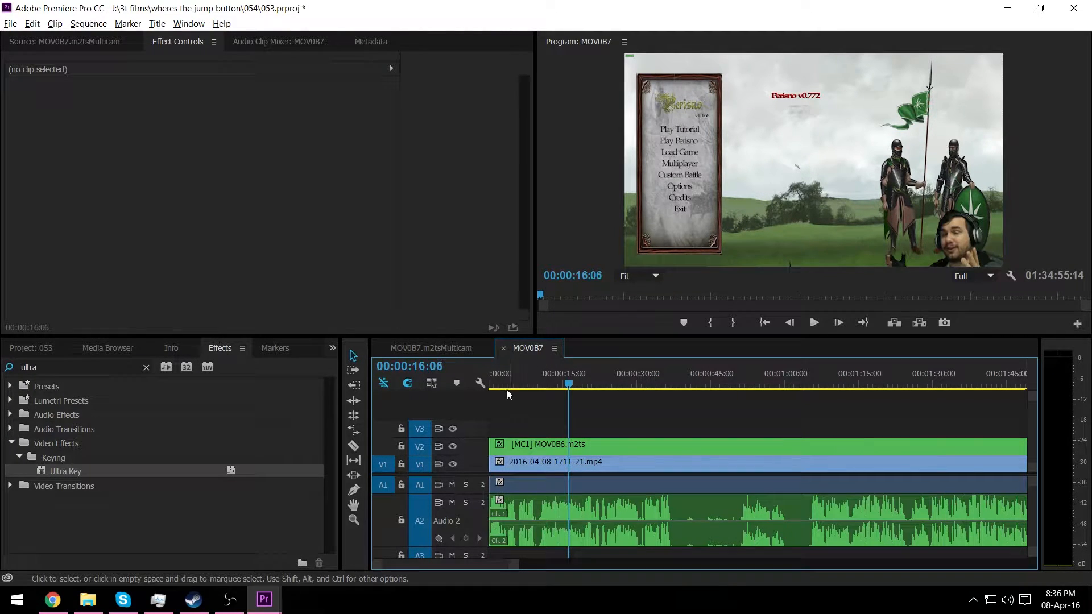
Step: Return to the sequence start and apply the Brightness & Contrast effect to the multicam clip on V2
left_click_drag(507, 382, 467, 383)
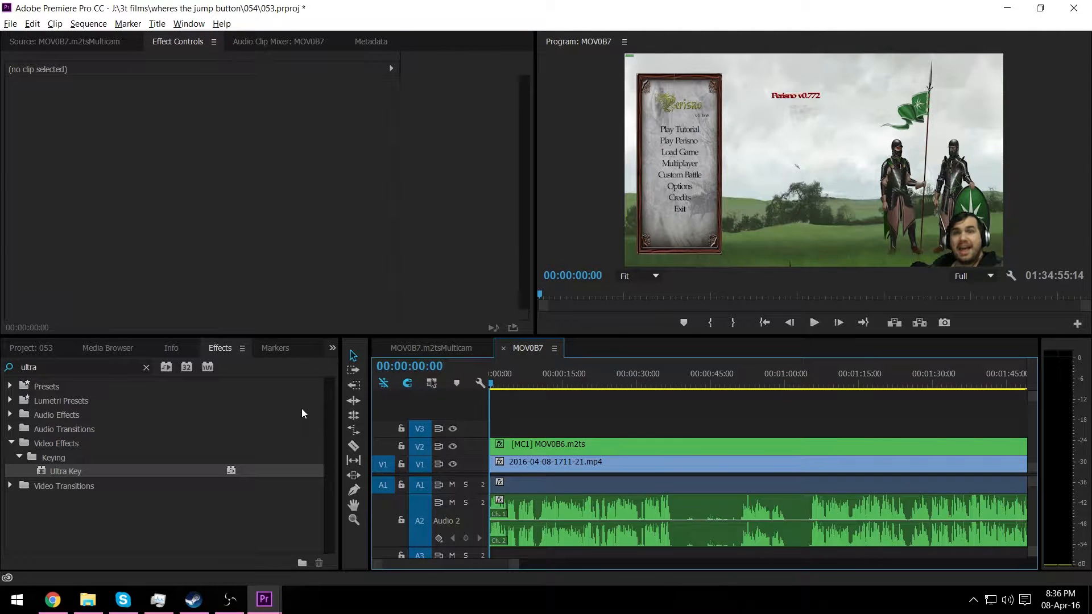
left_click(147, 367)
left_click(130, 365)
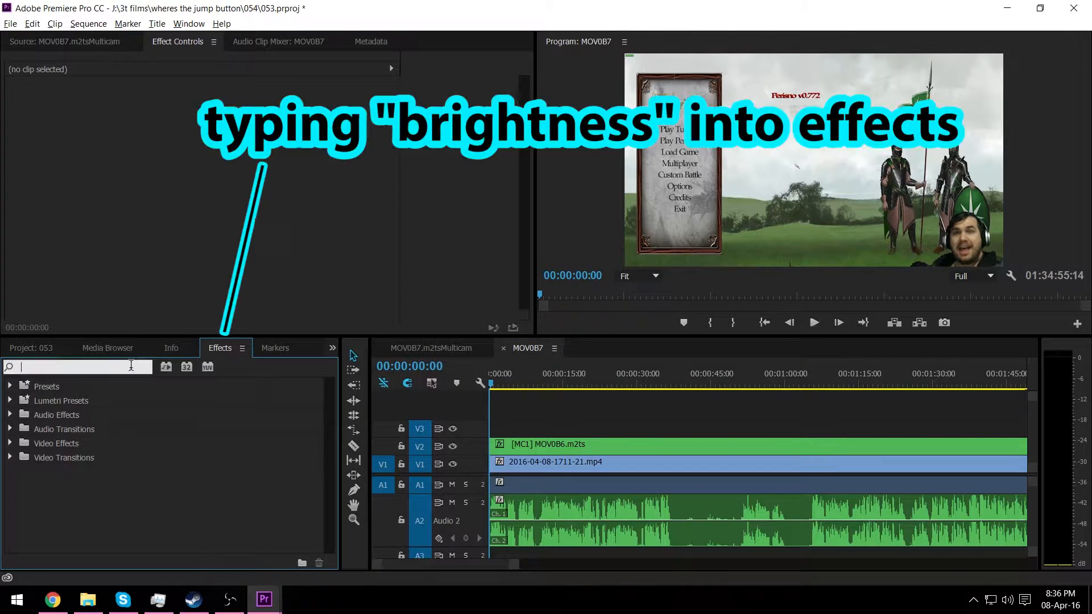
type("bri")
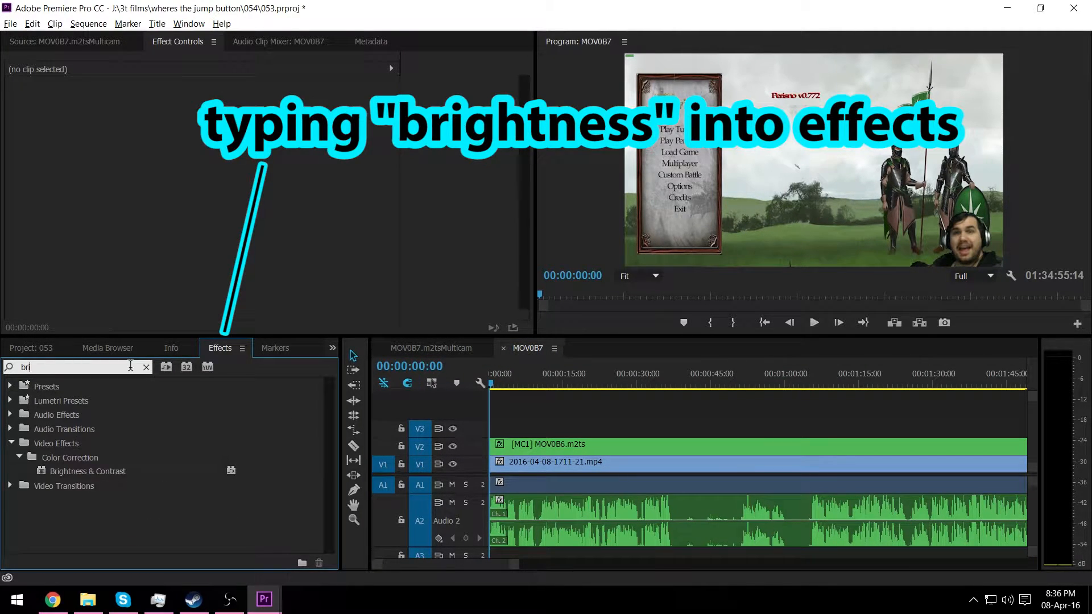
left_click_drag(101, 473, 512, 445)
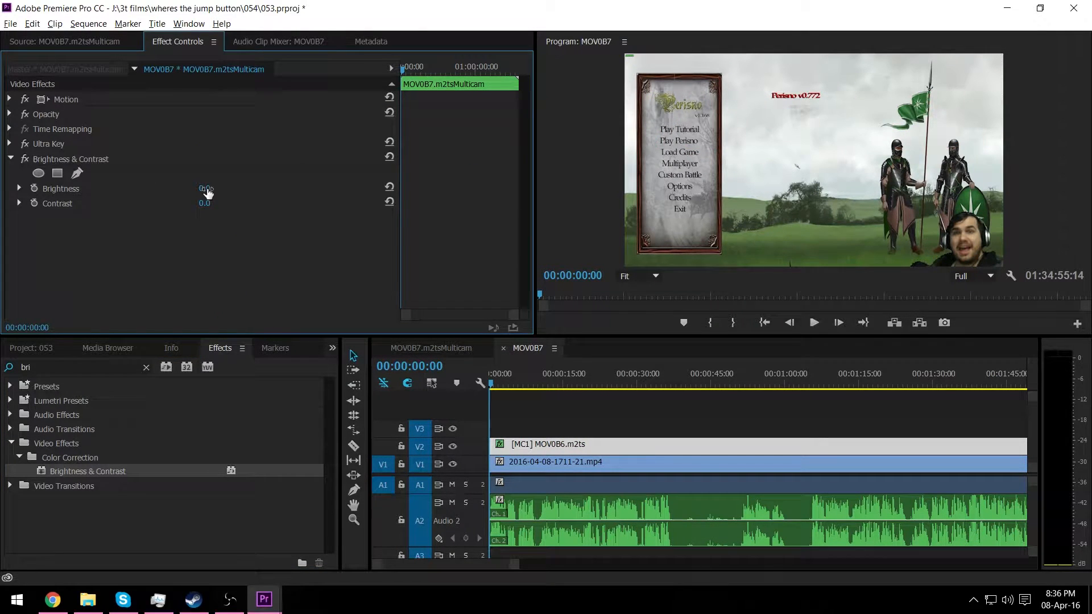
Step: Set the multicam clip's Brightness to 20 and Contrast to -4, then review the opening seconds of the sequence
mouse_move(204, 188)
left_mouse_down()
mouse_move(218, 189)
mouse_move(202, 203)
left_mouse_up()
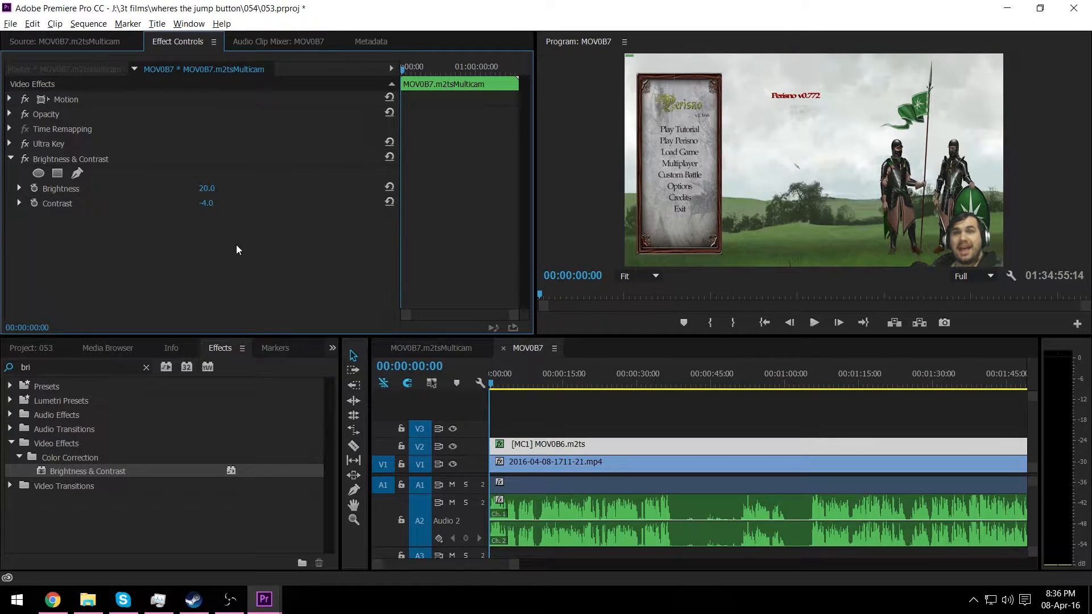
left_click(620, 408)
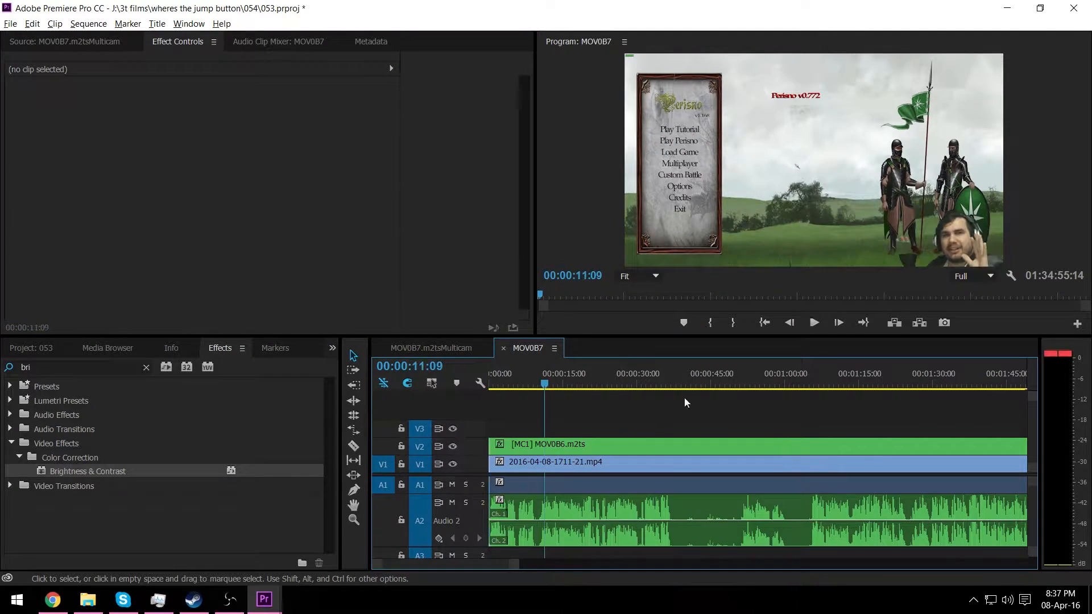
left_click_drag(546, 381, 540, 383)
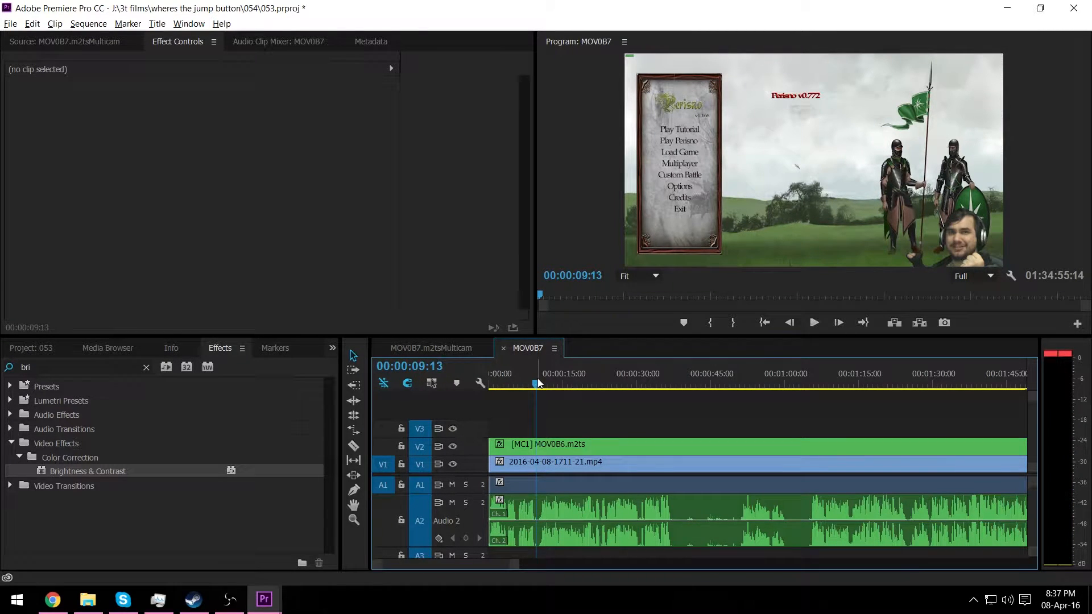
Step: Split the clips on all tracks at 00:00:09:13 and move everything after the cut about 15 seconds later
key("ctrl+k")
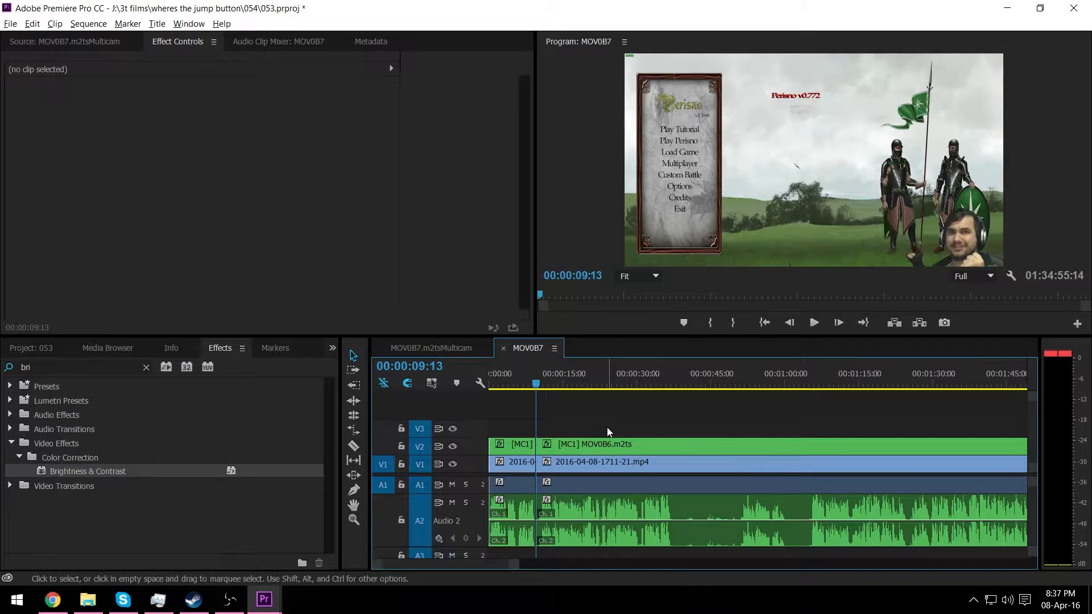
left_click_drag(607, 428, 700, 539)
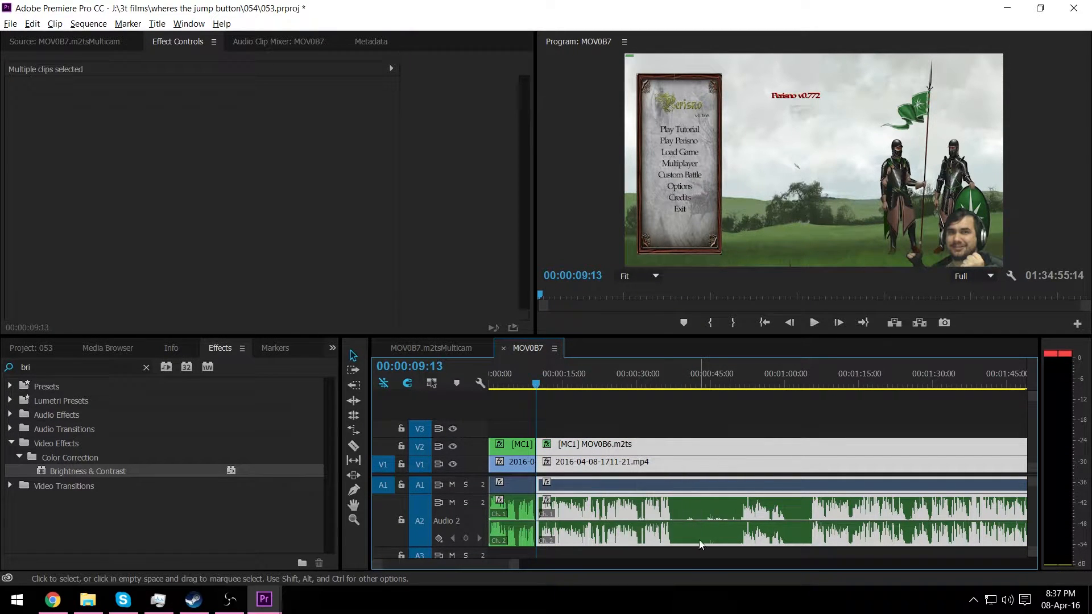
left_click_drag(601, 442, 684, 444)
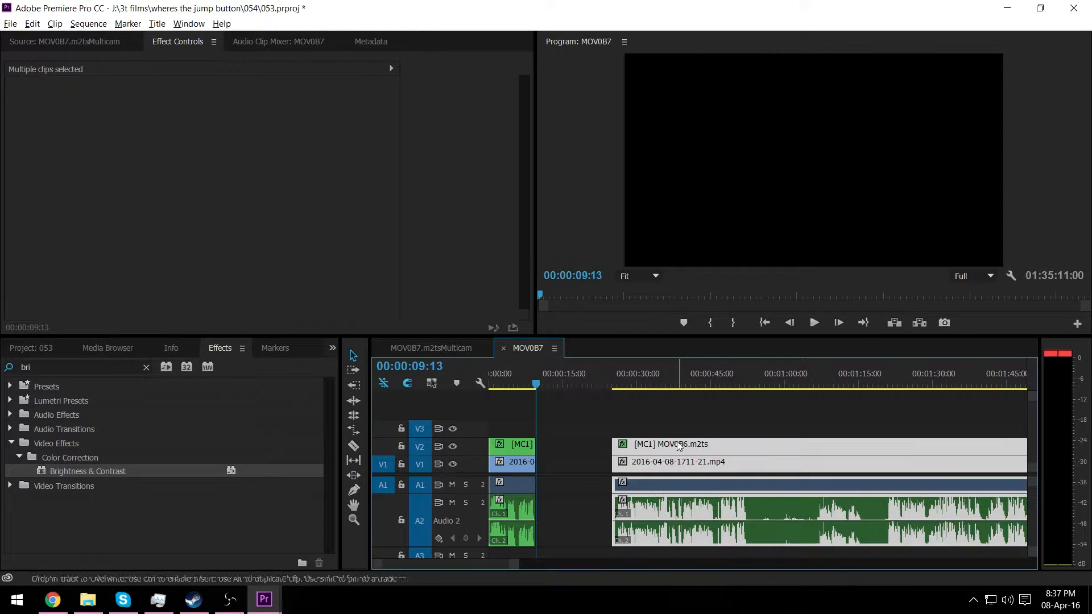
left_click(592, 420)
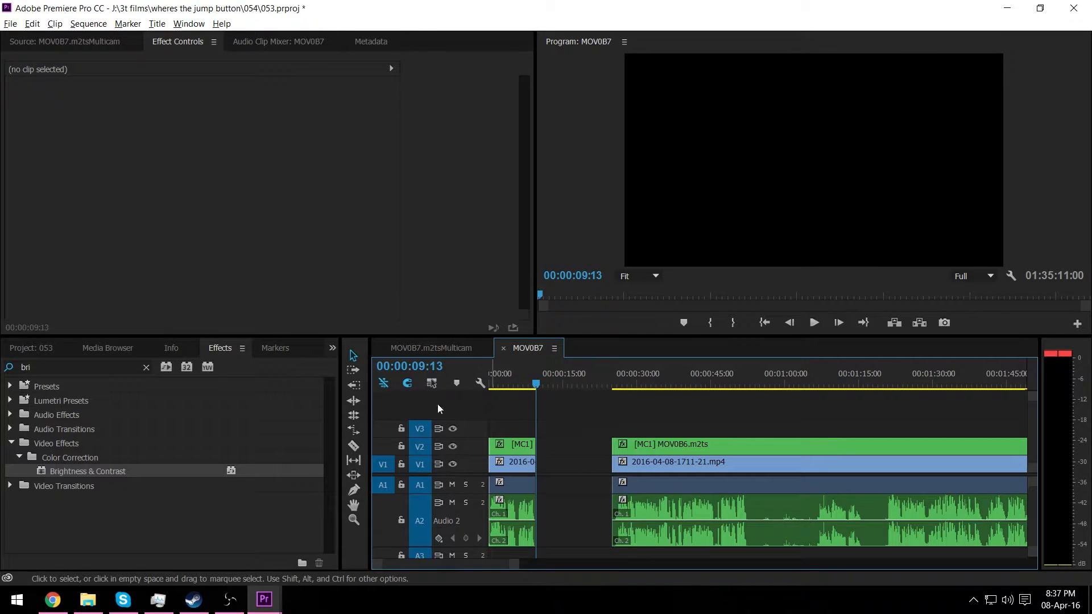
Step: Shift all clips after the gap about 29 seconds later with the Track Select Forward tool, and return to the Selection tool
left_click(353, 370)
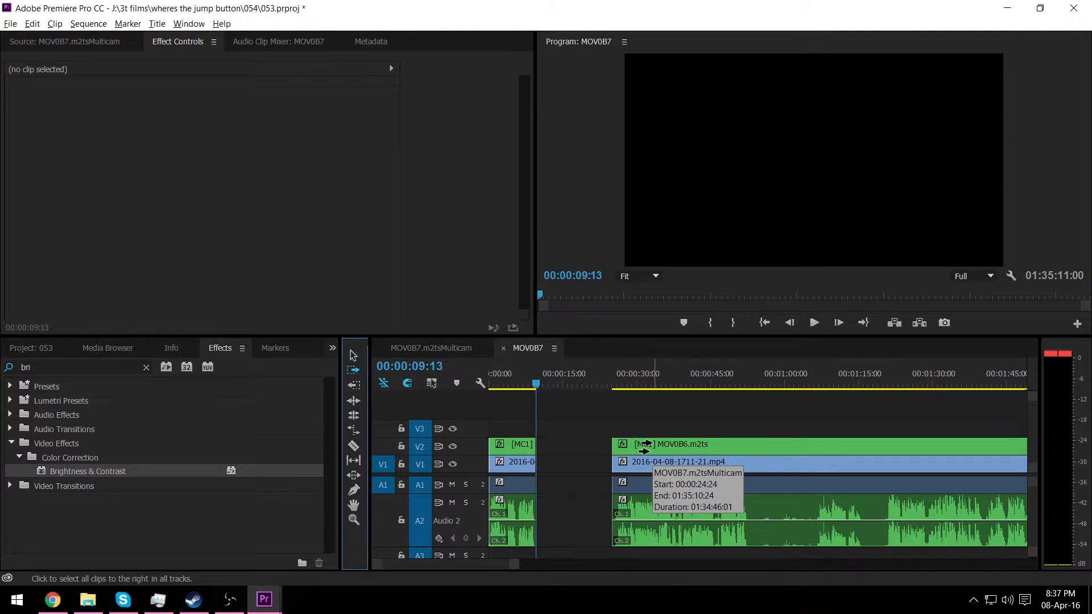
left_click_drag(645, 450, 788, 450)
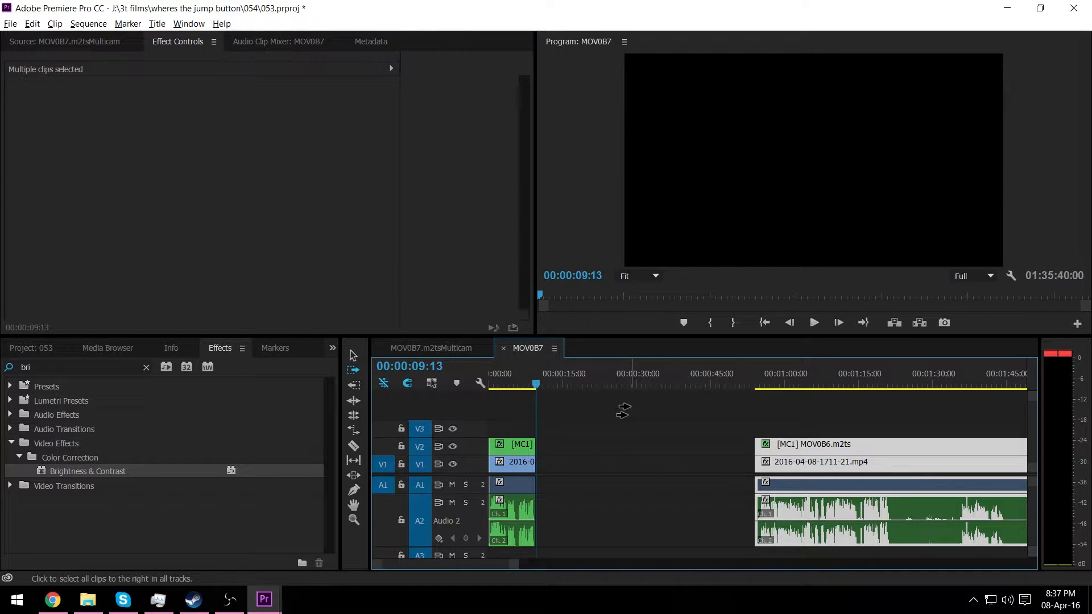
key("v")
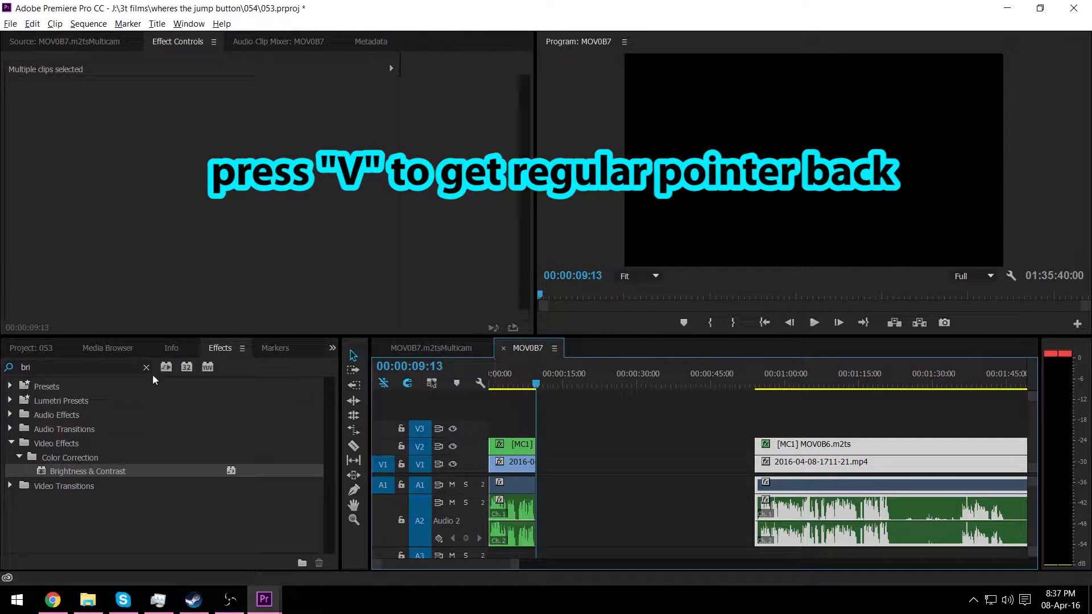
Step: Place intro2.mp4 on V1 at the 00:00:09:13 cut, close the remaining gap after it, and play back the intro transition
left_click(32, 347)
left_click_drag(163, 506, 540, 462)
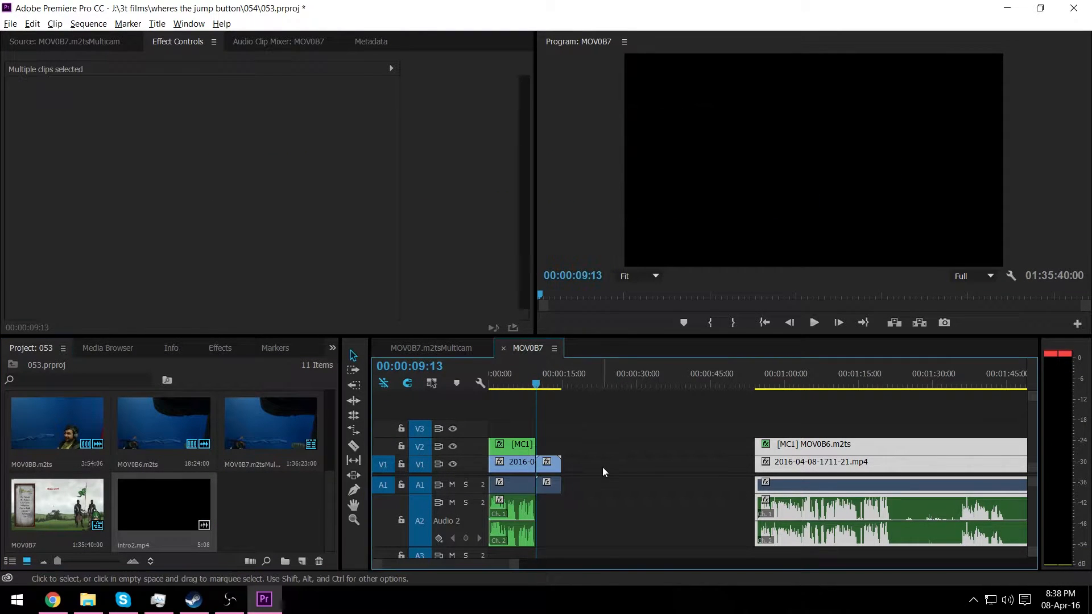
left_click(600, 467)
key("Delete")
left_click_drag(536, 389, 515, 384)
key("space")
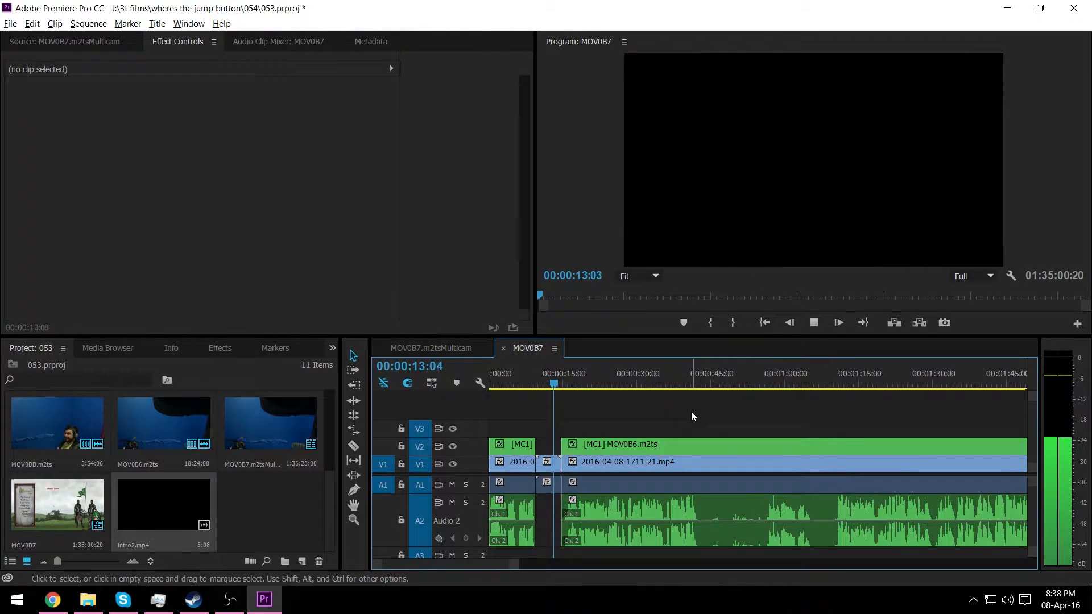
key("space")
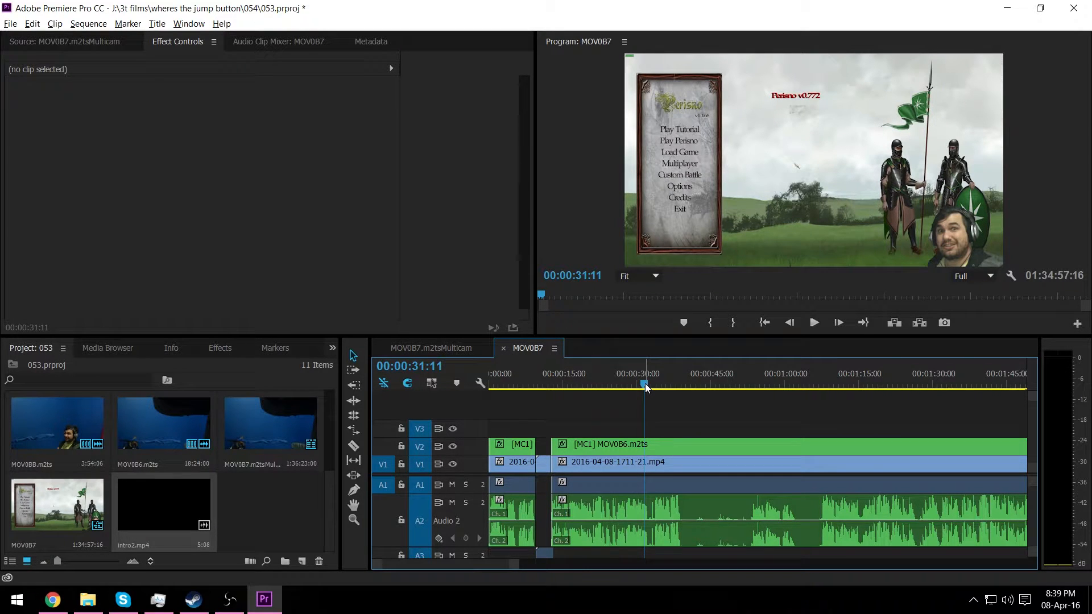
Step: Find the start of the short lull in the A2 waveform and split the clips on all tracks at 00:00:32:03
left_click_drag(514, 565, 483, 570)
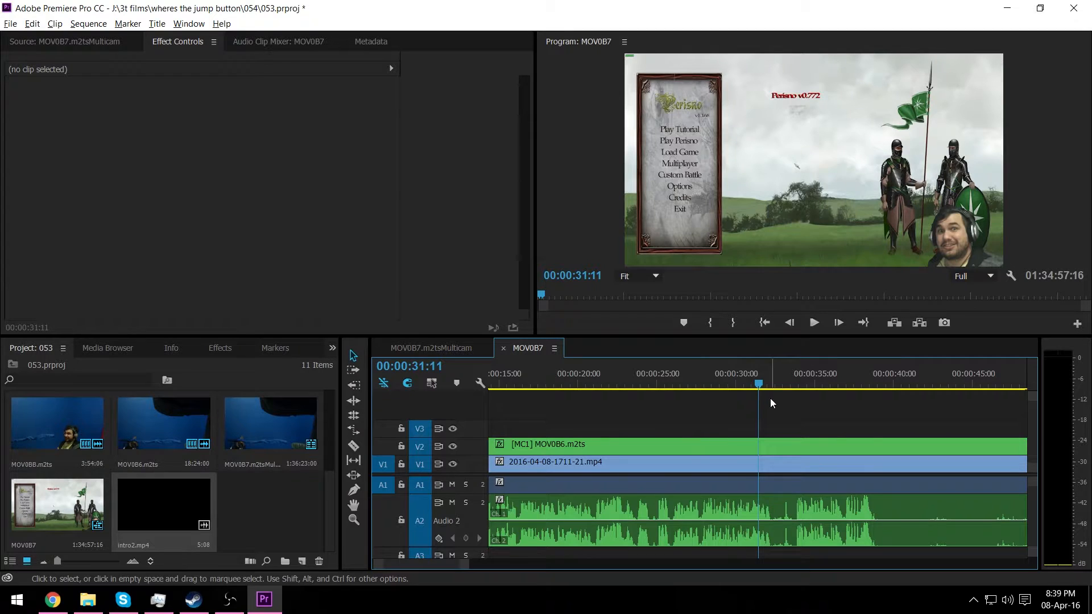
key("space")
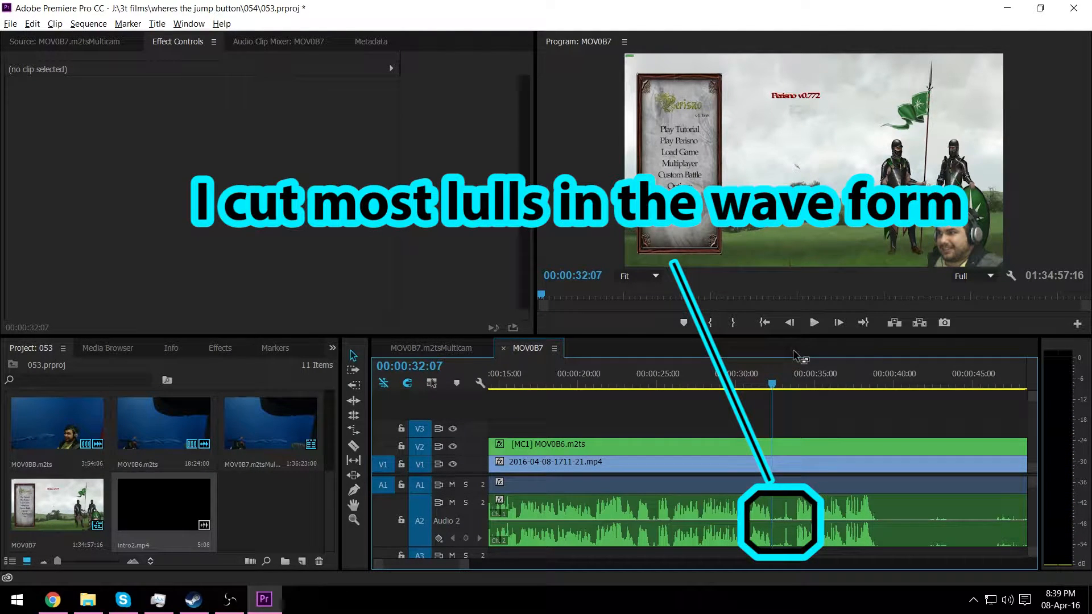
key("Left")
key("Left")
key("Left")
key("Left")
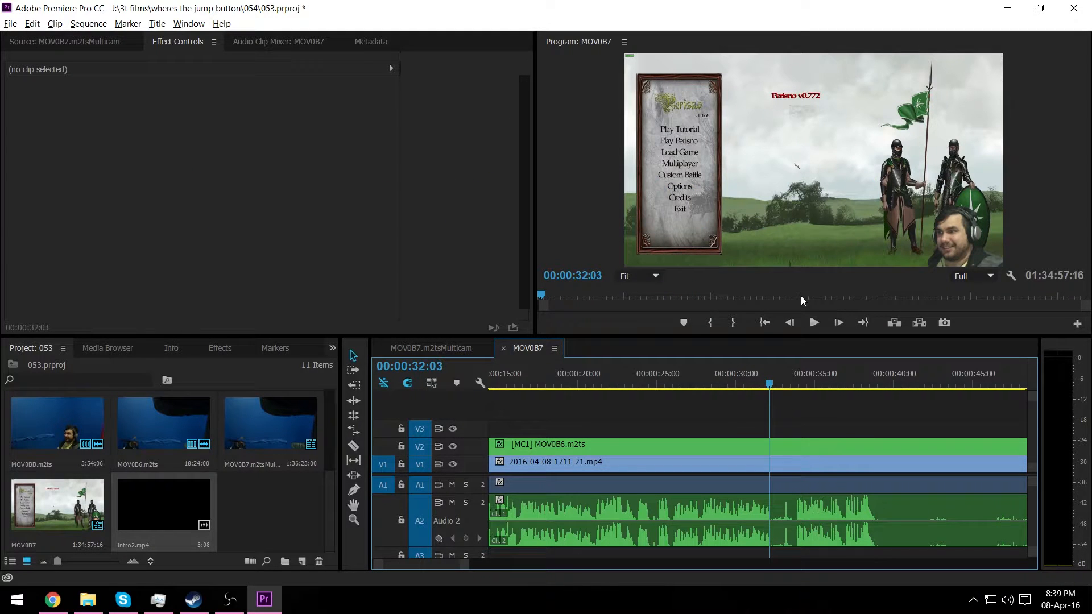
key("ctrl+k")
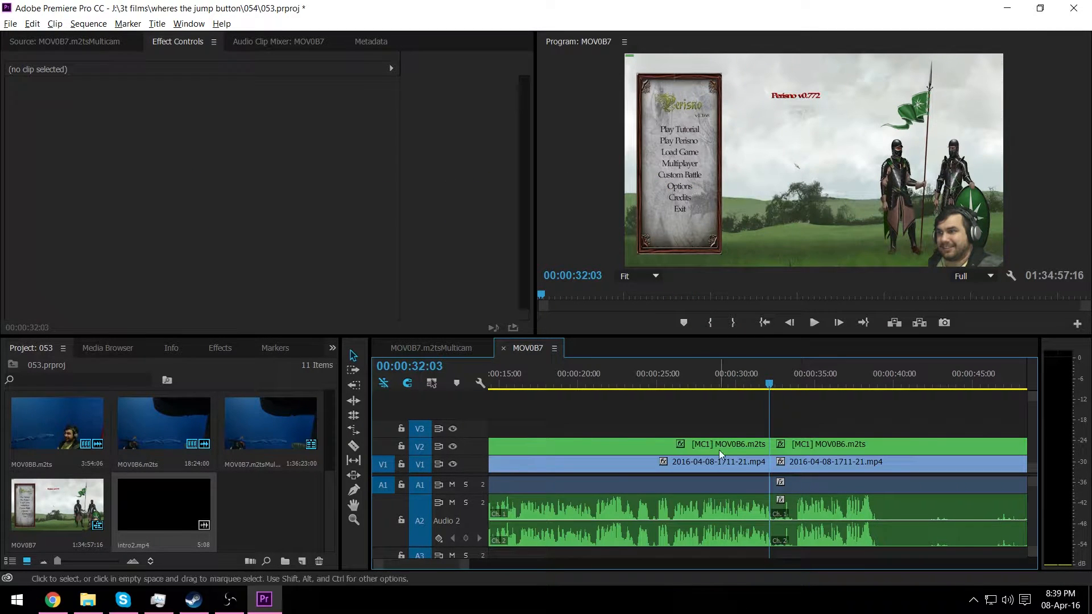
Step: Play through the lull to where speech resumes and split the clips on all tracks at 00:00:33:19
key("space")
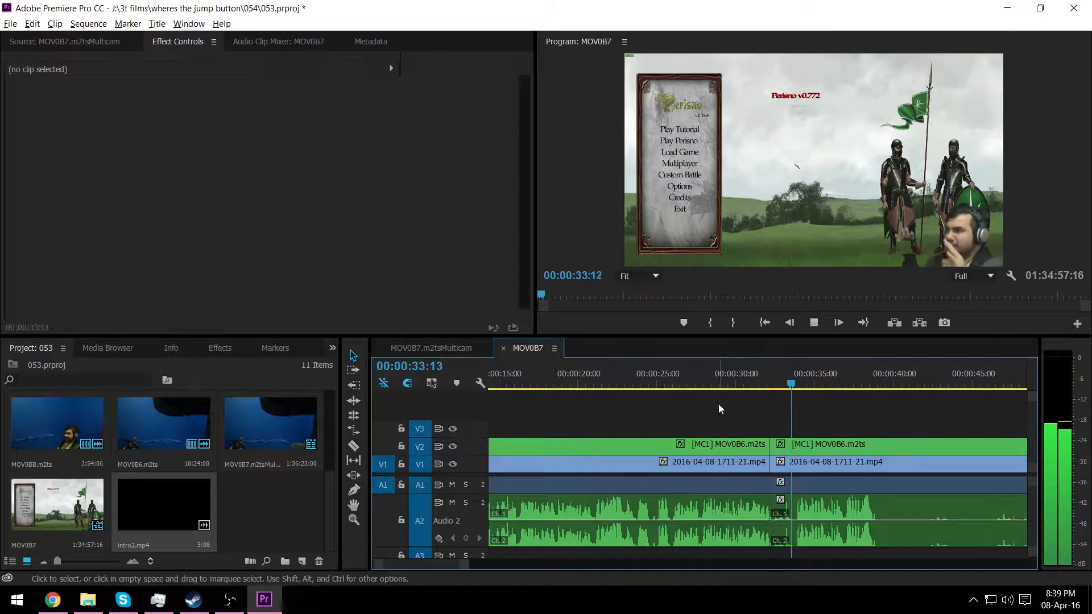
key("space")
key("Left")
key("Left")
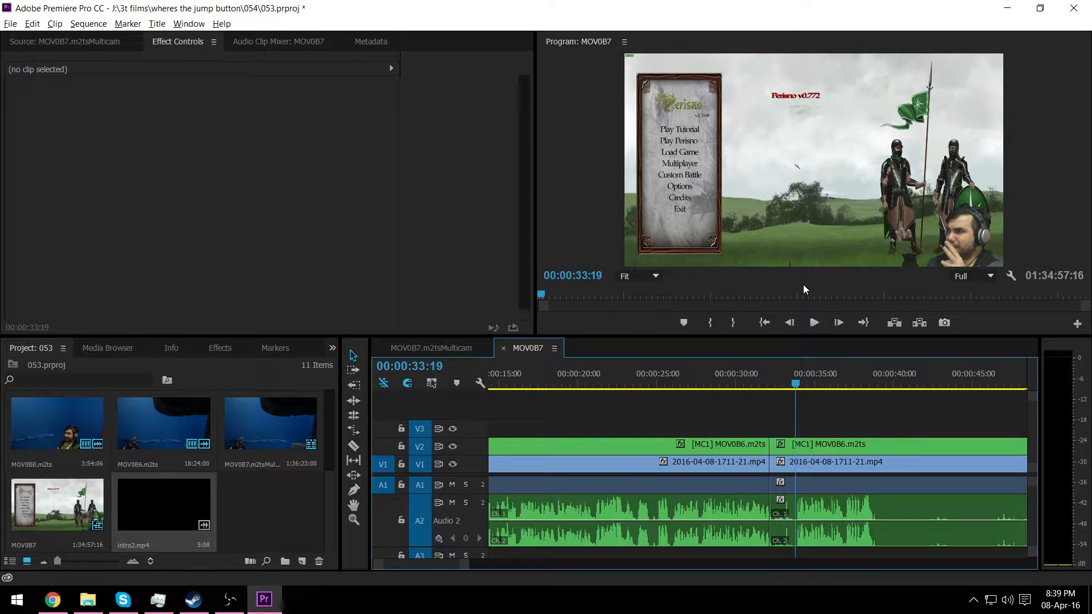
key("ctrl+k")
Step: Delete the lull segment between the two cuts on all tracks, ripple delete its gap, and play back the join
left_click_drag(775, 424, 785, 542)
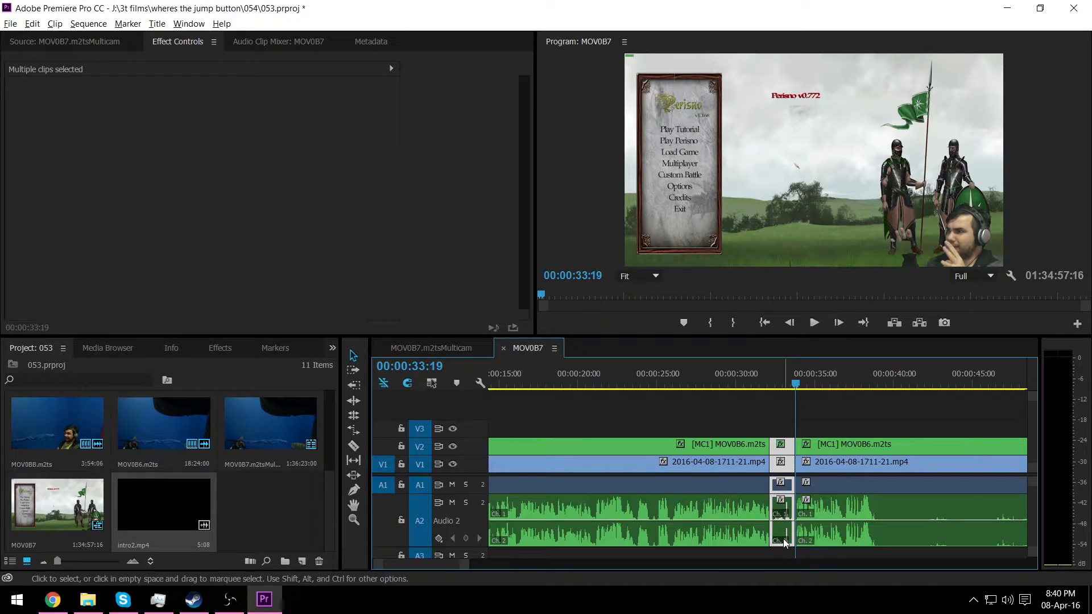
key("Delete")
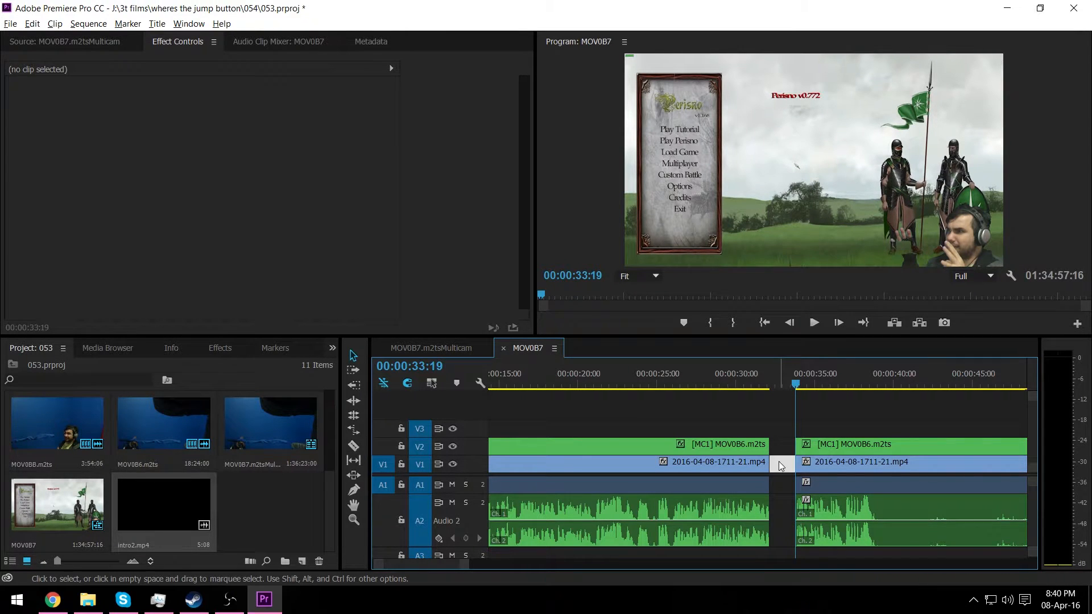
right_click(781, 467)
left_click(802, 484)
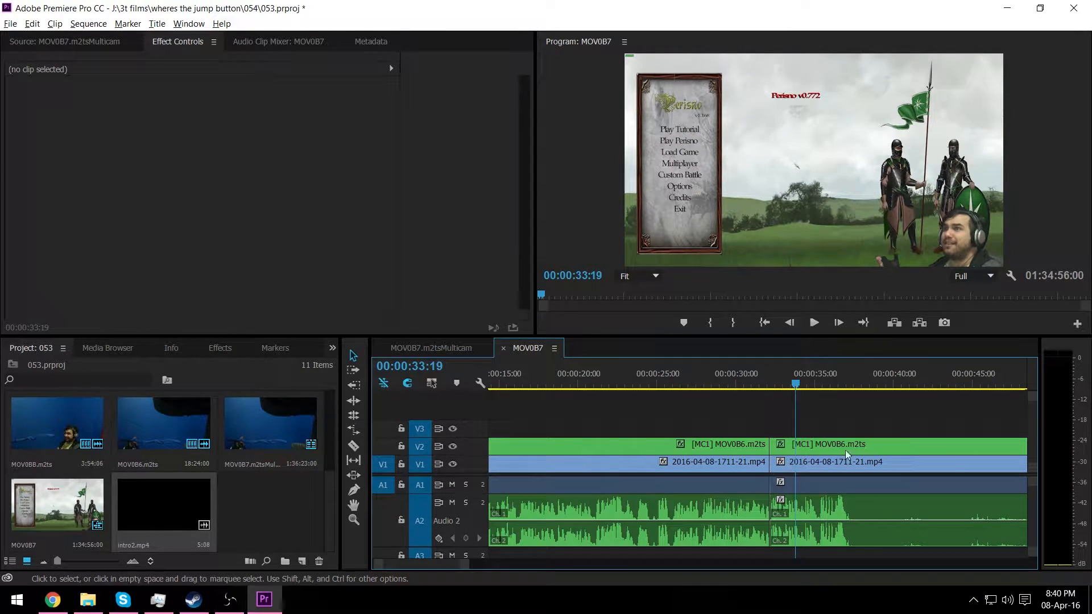
left_click(752, 374)
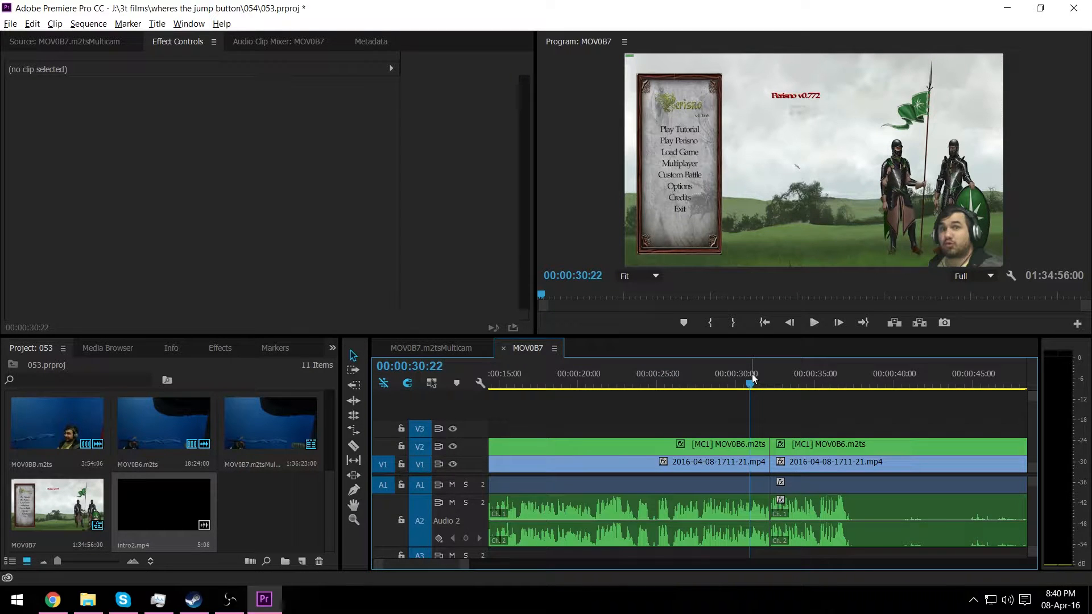
key("space")
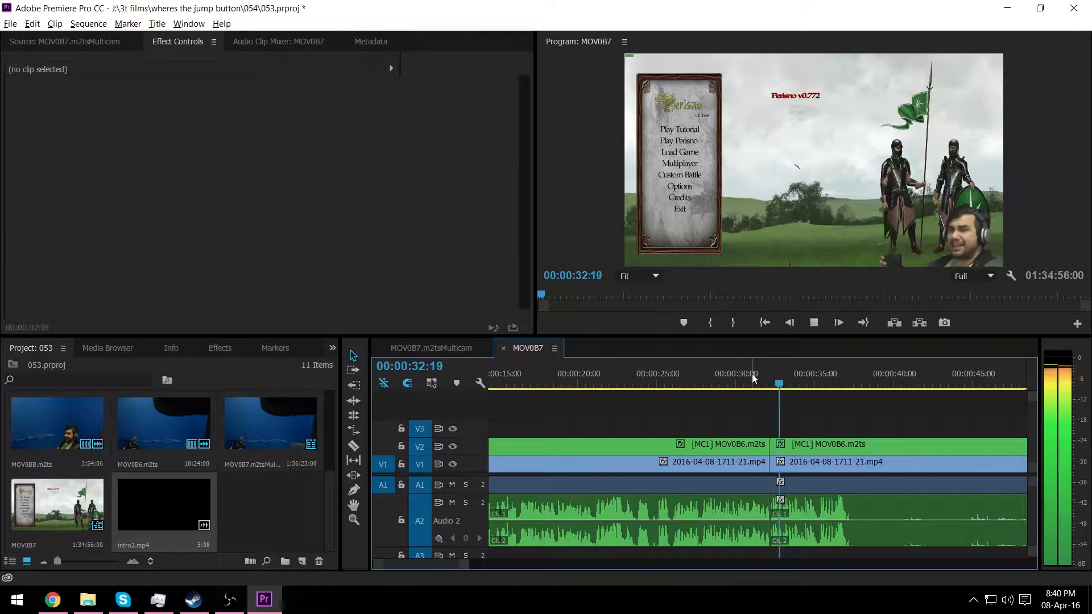
key("space")
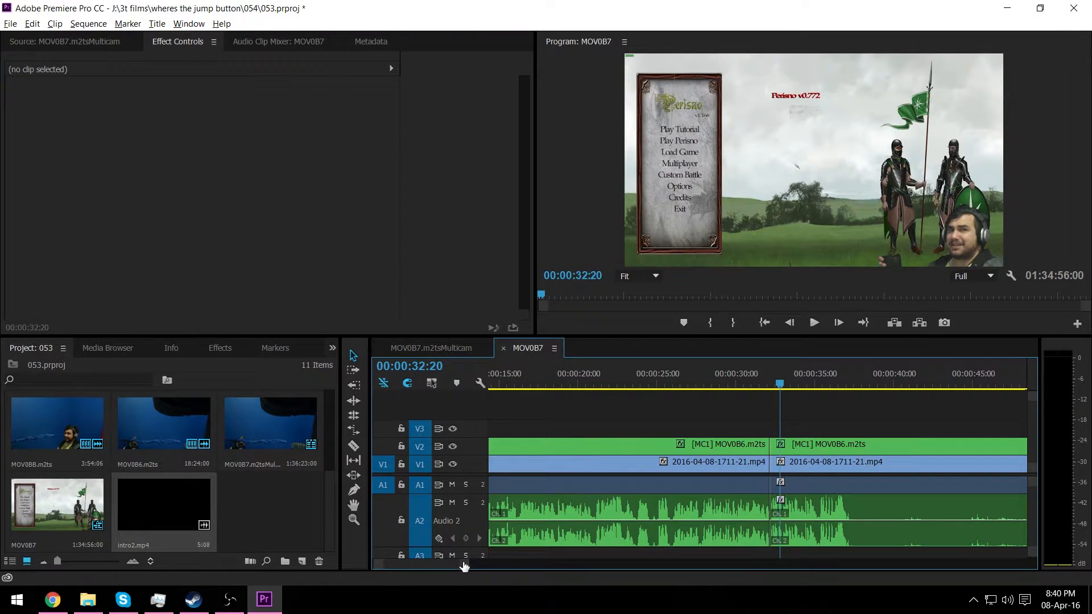
Step: Split all tracks at 00:01:05:18, delete the long quiet section between the preceding cut and this one, and close the gap
left_click_drag(465, 567, 489, 568)
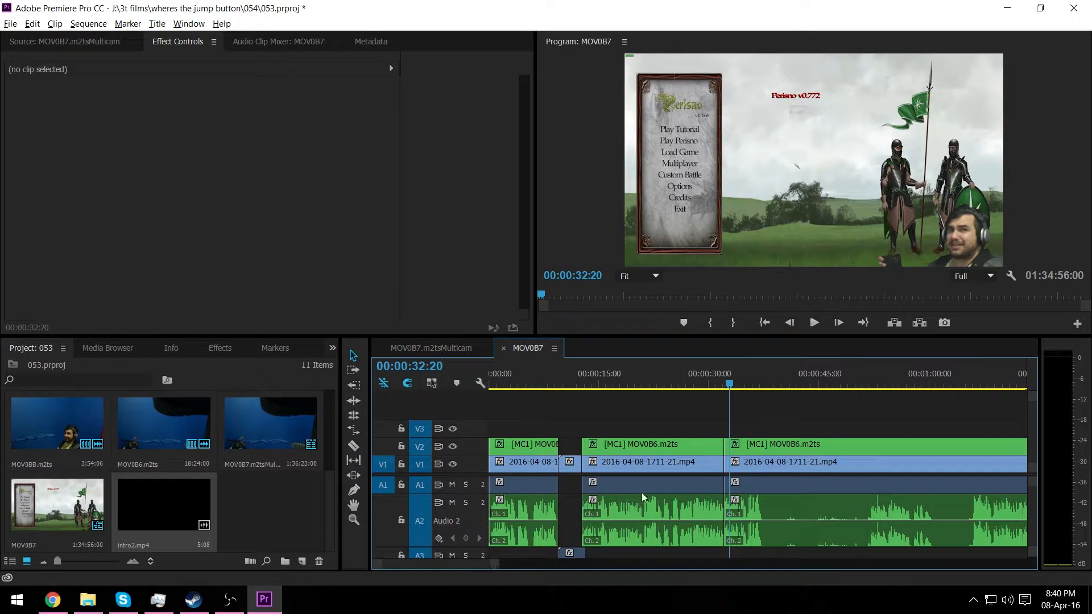
left_click_drag(787, 388, 887, 384)
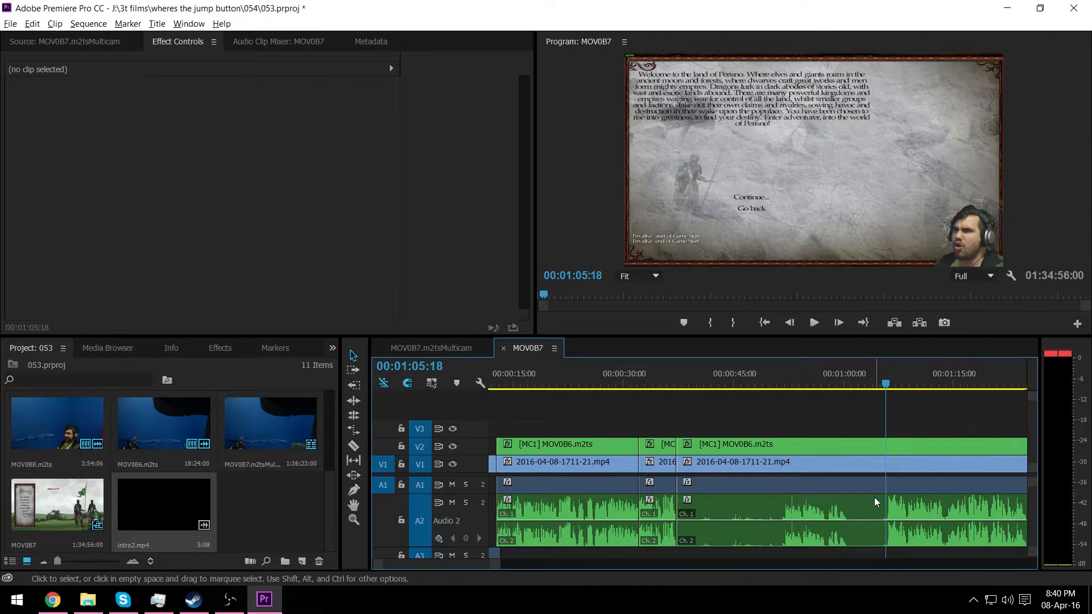
key("ctrl+k")
left_click_drag(761, 435, 820, 535)
key("Delete")
left_click(782, 463)
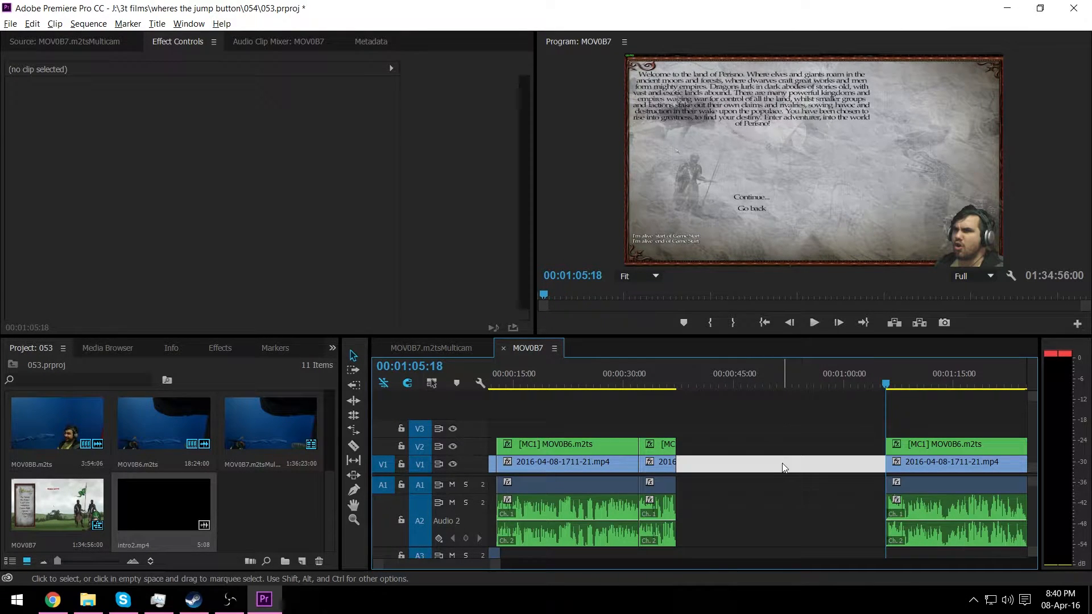
key("Delete")
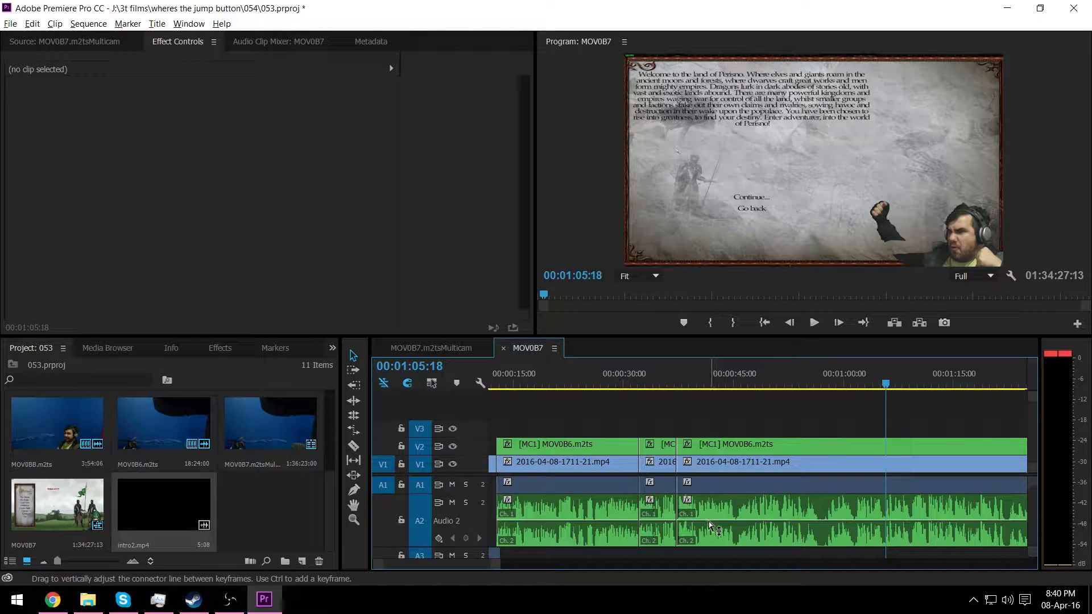
left_click_drag(714, 527, 802, 512)
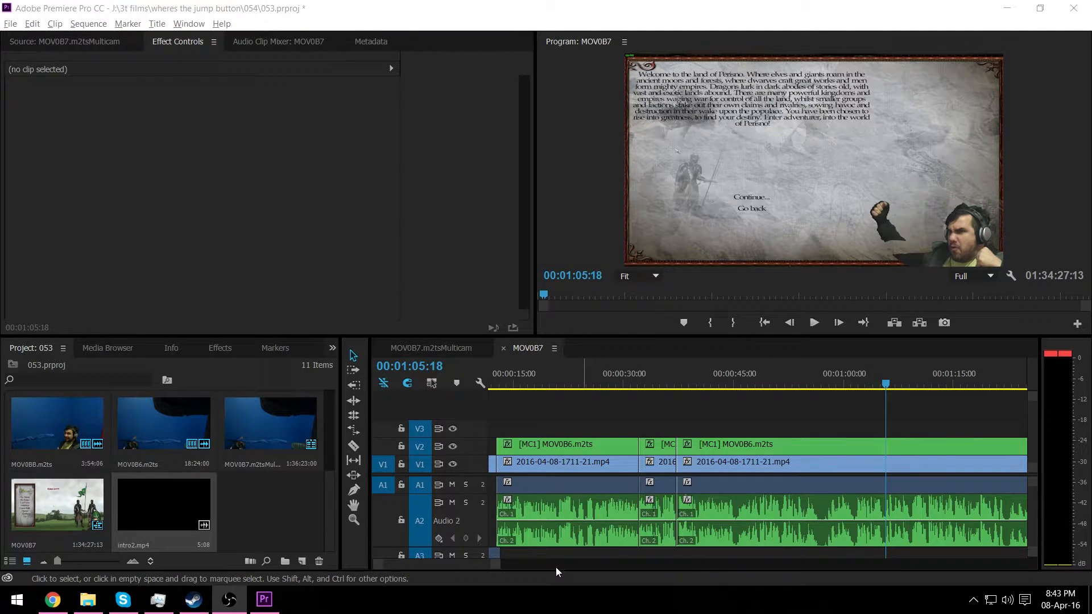
scroll(557, 572, "down", 3)
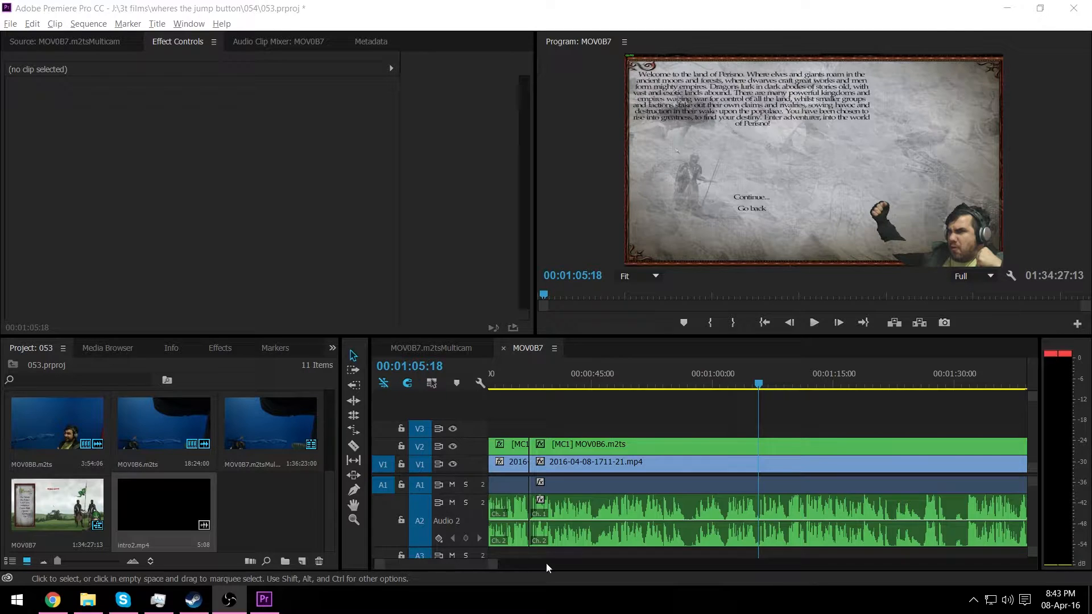
scroll(431, 562, "down", 15)
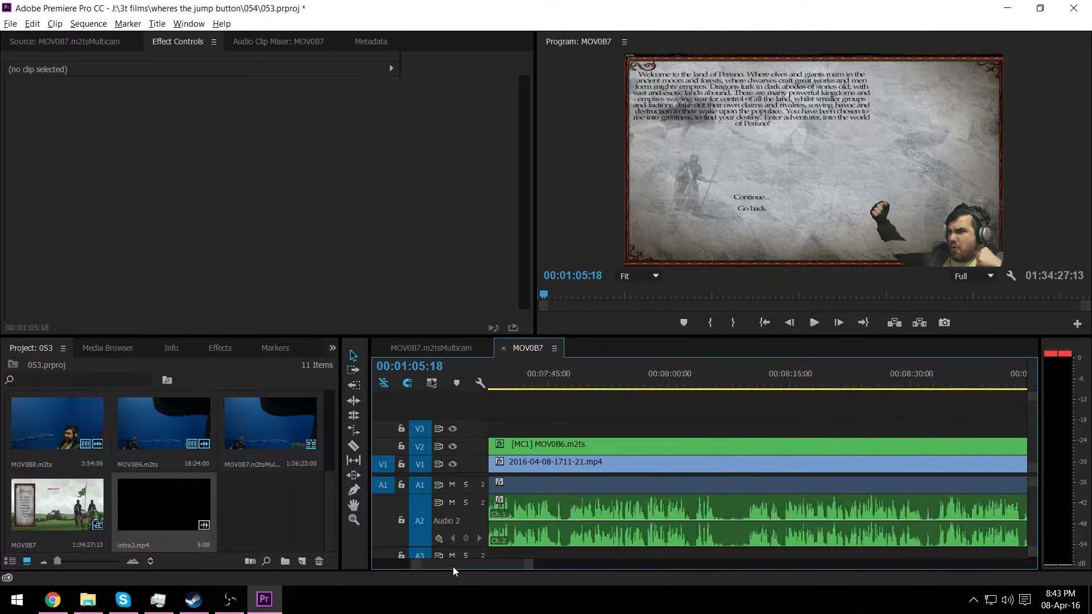
scroll(439, 569, "up", 15)
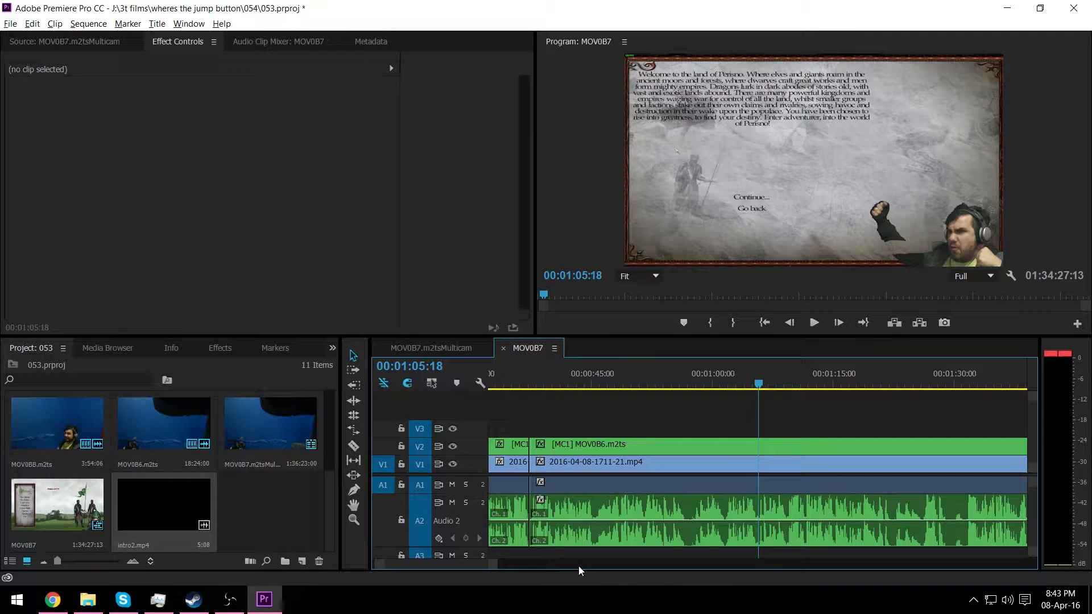
key("minus")
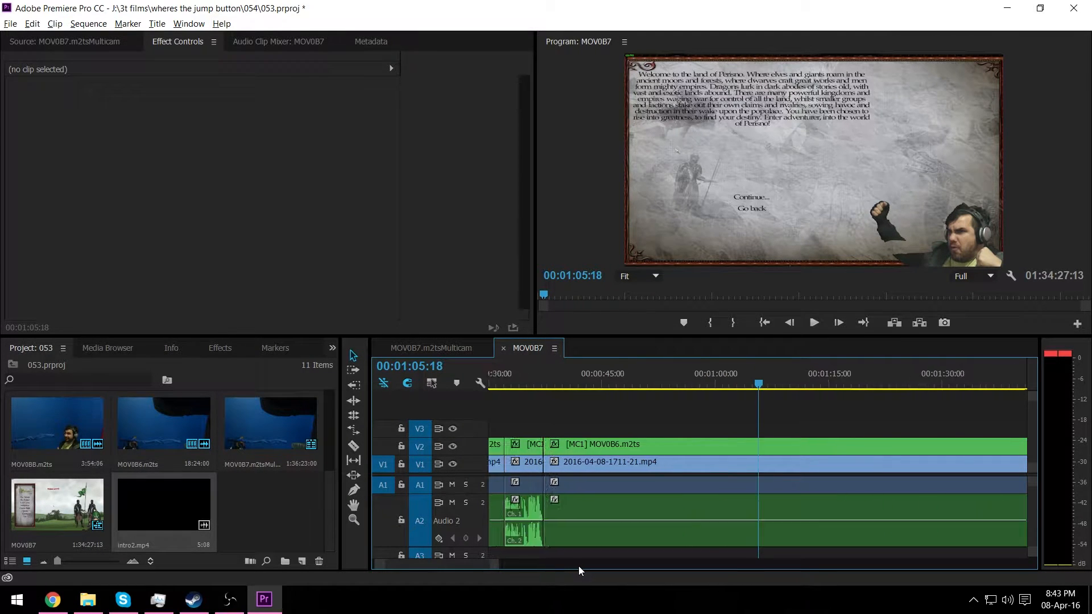
Step: Play a few seconds from 00:00:37:13 to check the Audio 1 and Audio 2 levels, and return to that point
left_click_drag(503, 567, 533, 567)
left_click_drag(628, 382, 613, 377)
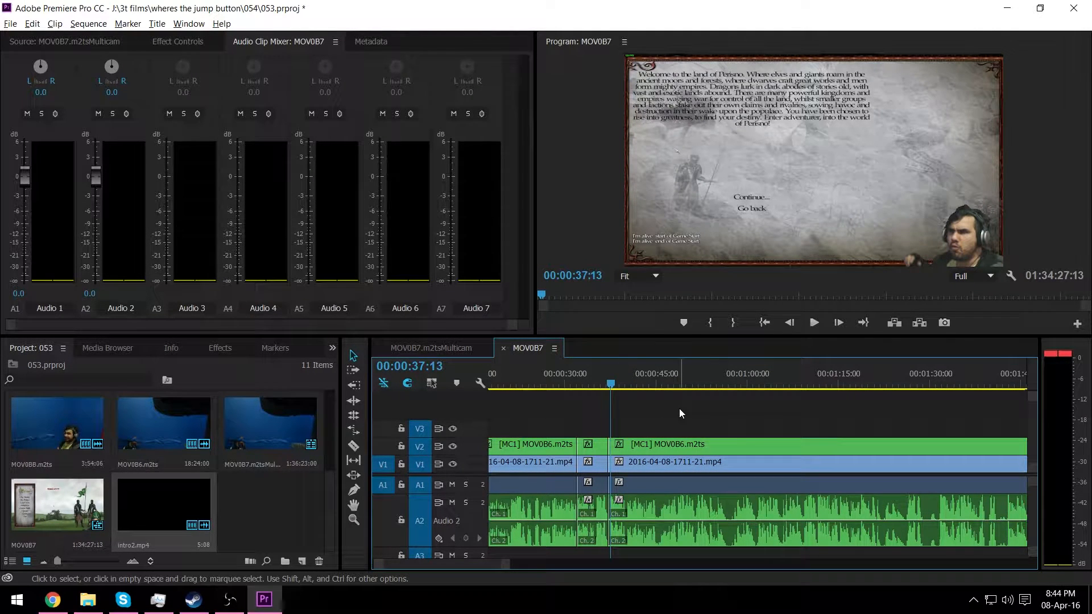
key("space")
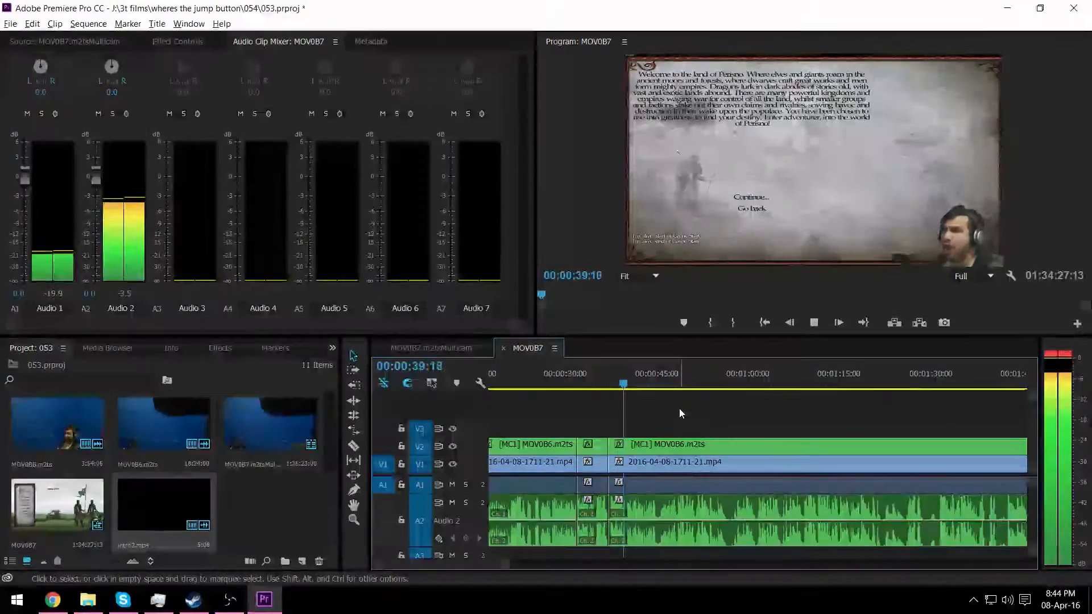
key("space")
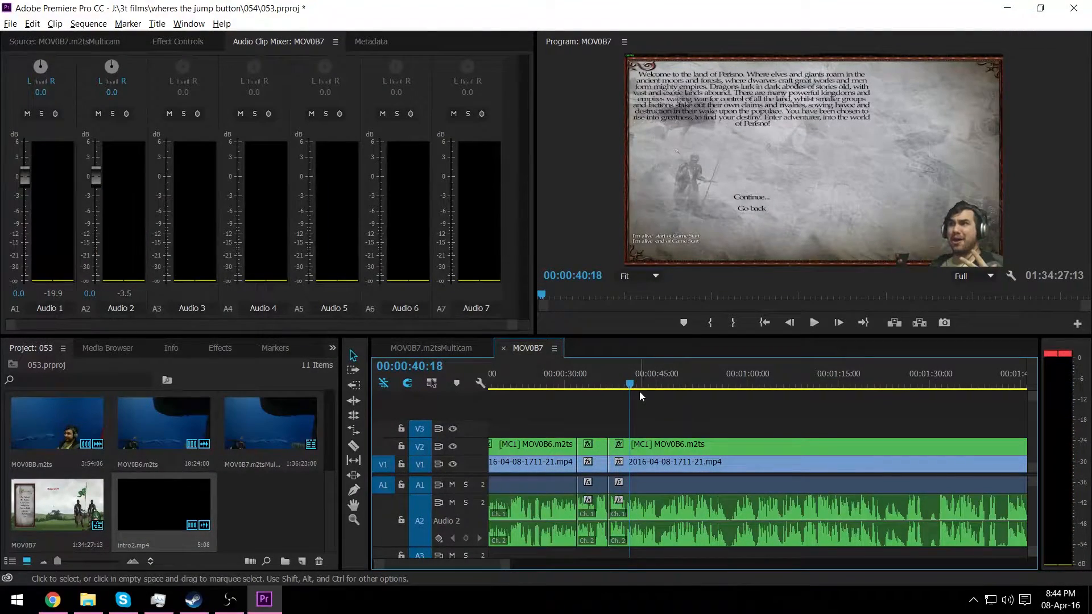
left_click(610, 378)
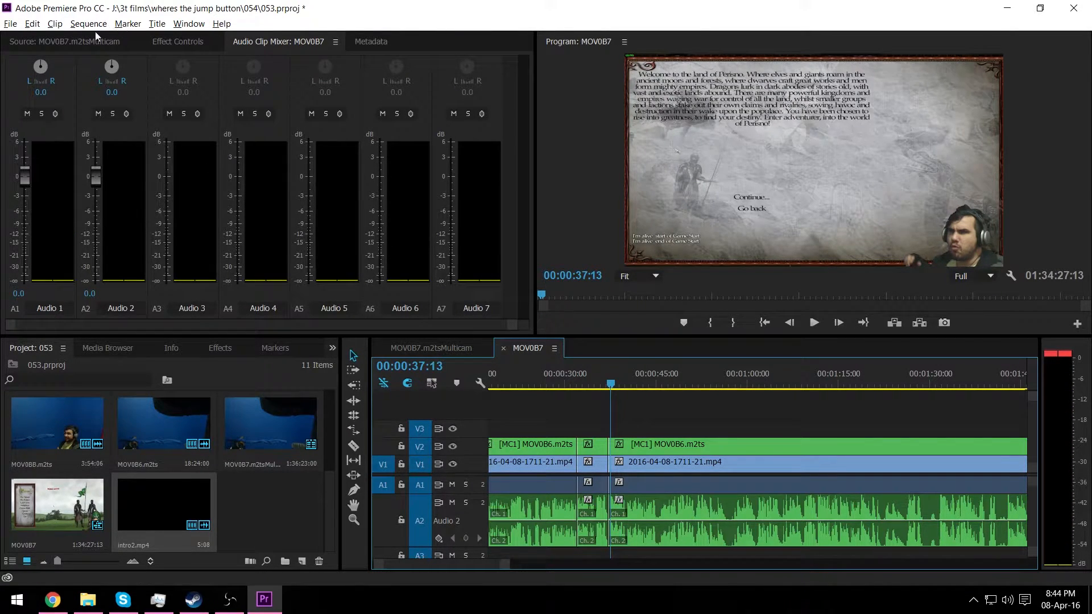
left_click(79, 38)
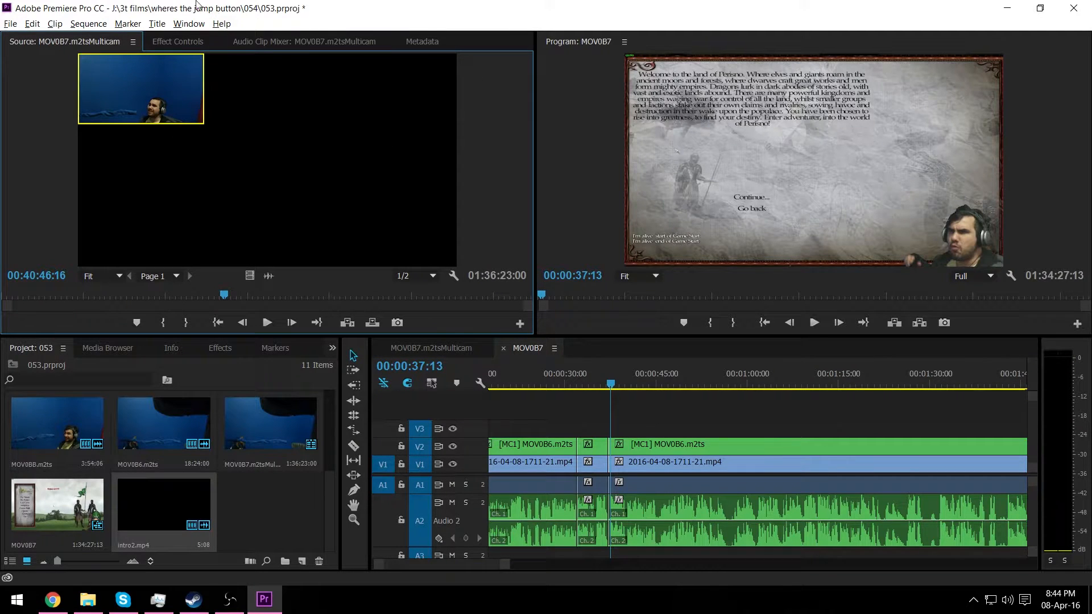
left_click(178, 42)
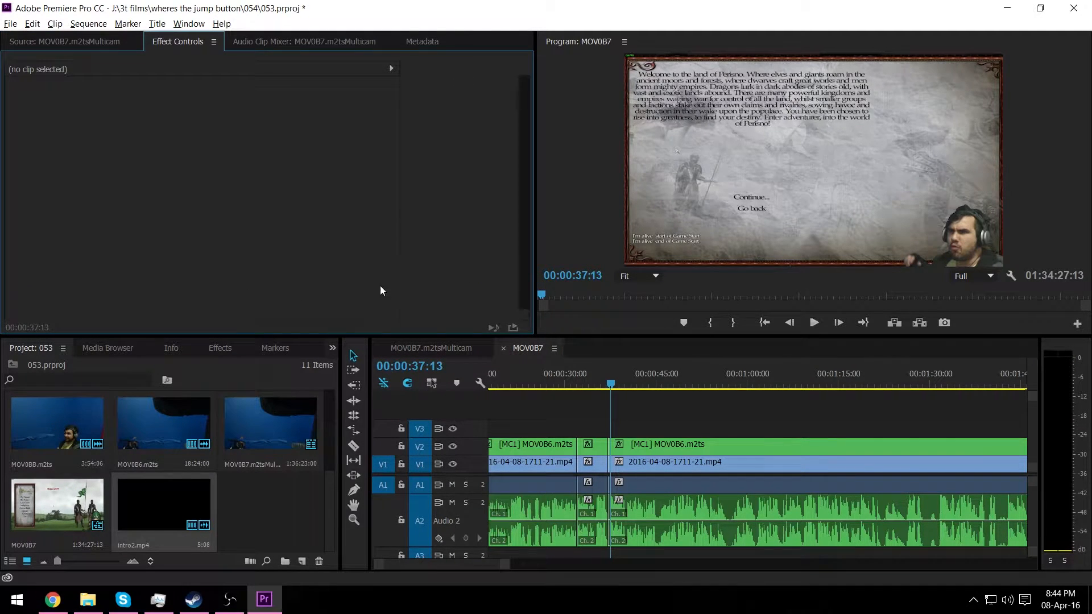
left_click(269, 44)
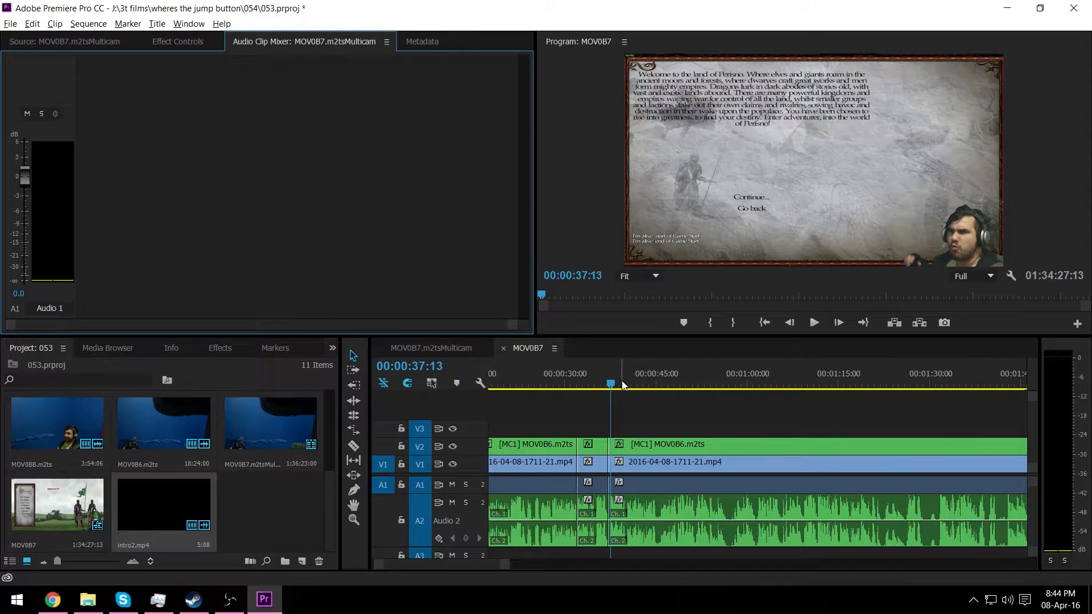
Step: Lower the Audio 1 clip volume at 00:00:37:18 to -10.1 dB and play from 00:00:37:01 to check the balance
left_click(639, 401)
key("space")
key("space")
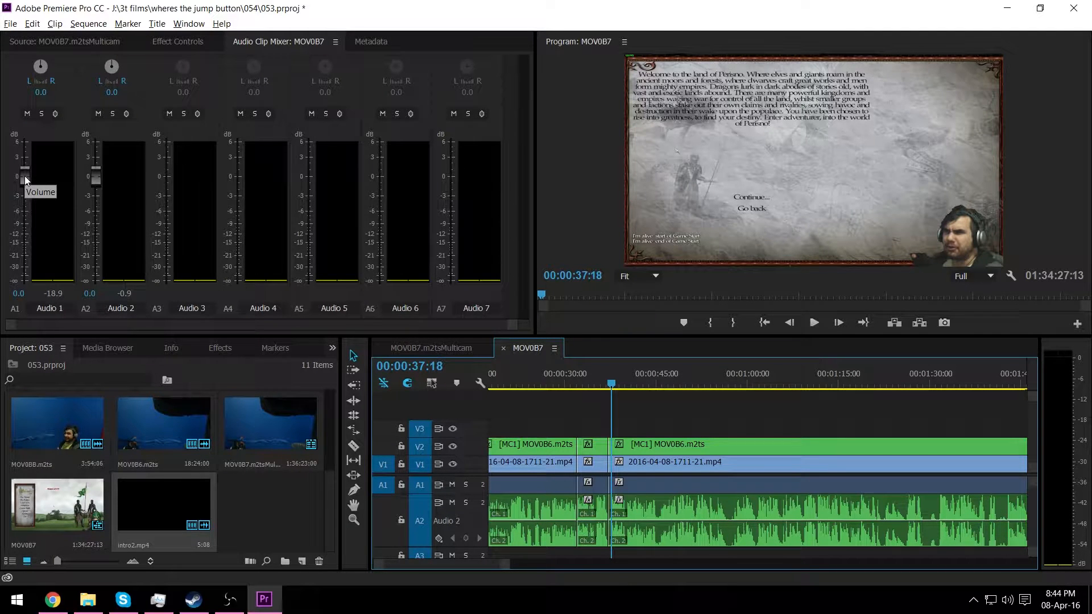
left_click_drag(25, 175, 24, 225)
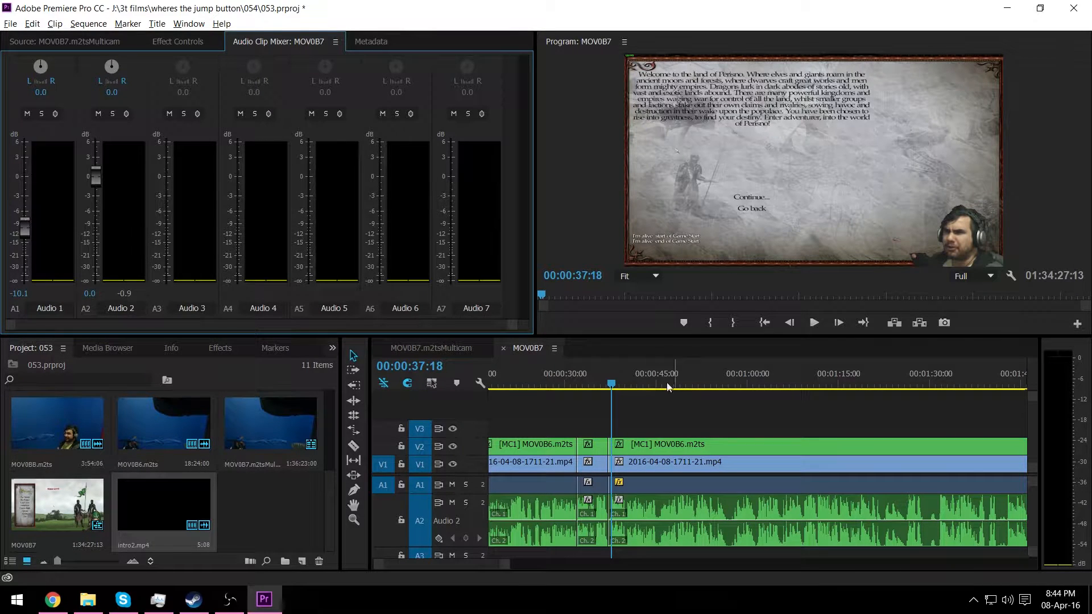
left_click(608, 386)
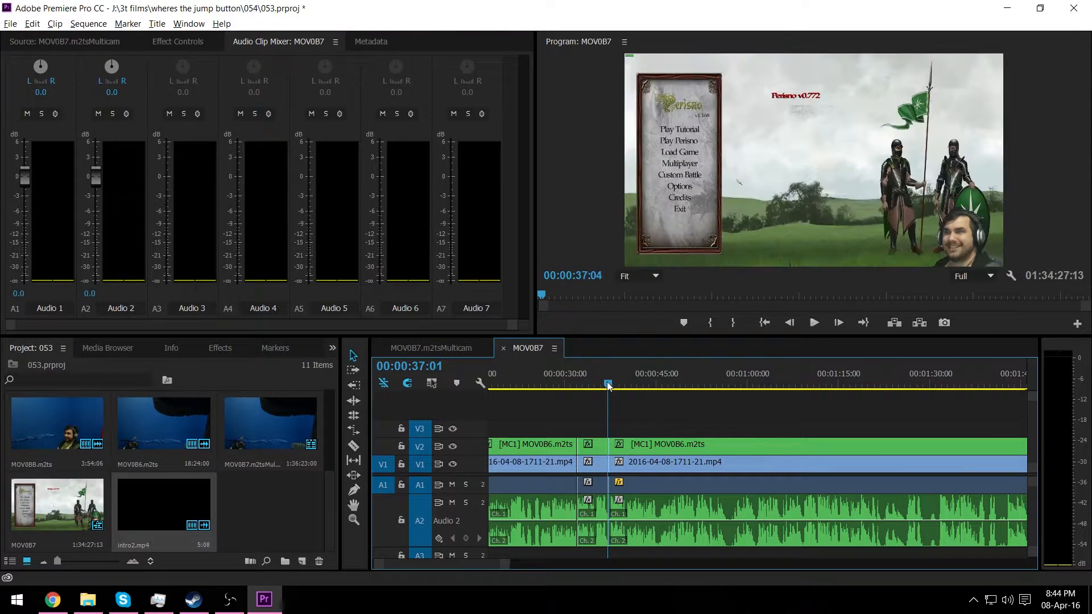
key("space")
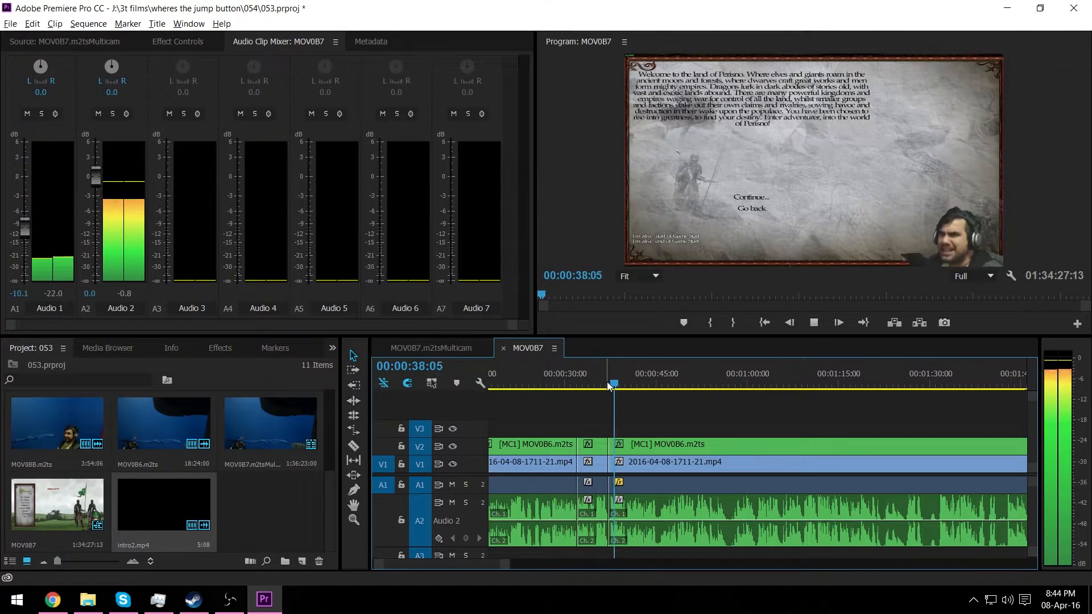
key("space")
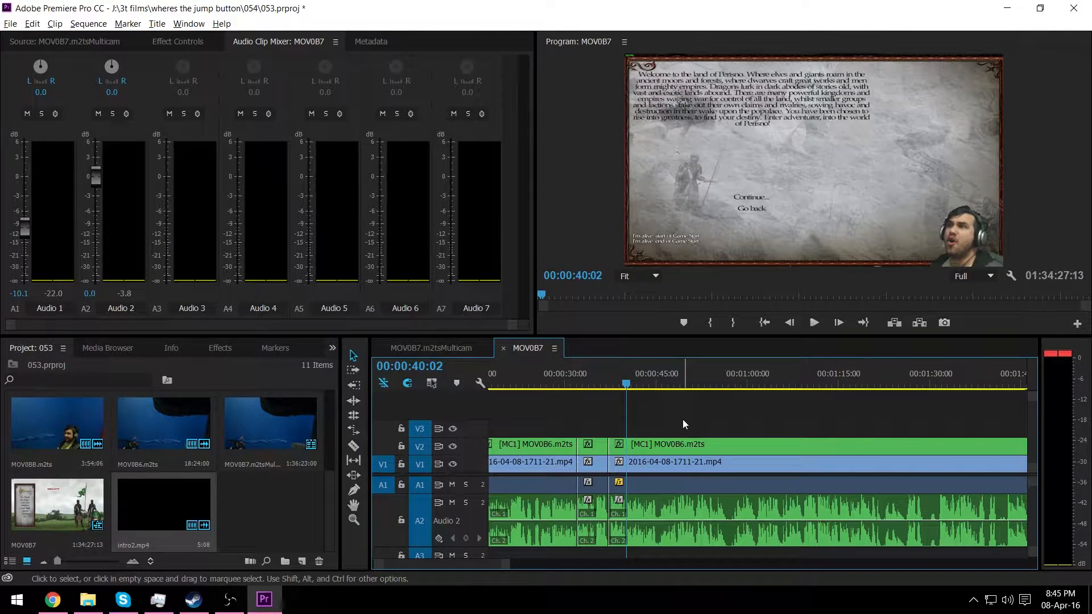
Step: Paste the lowered Audio 1 clip's volume, channel volume and panner attributes onto the two preceding Audio 1 clips, and check from 00:00:33:10
left_click(671, 484)
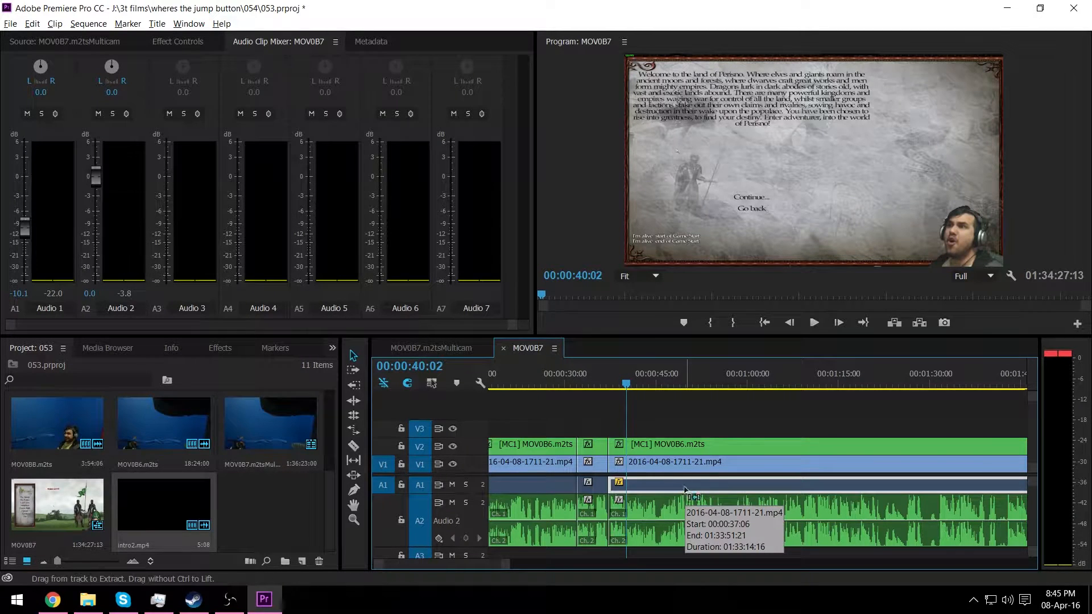
left_click(594, 485)
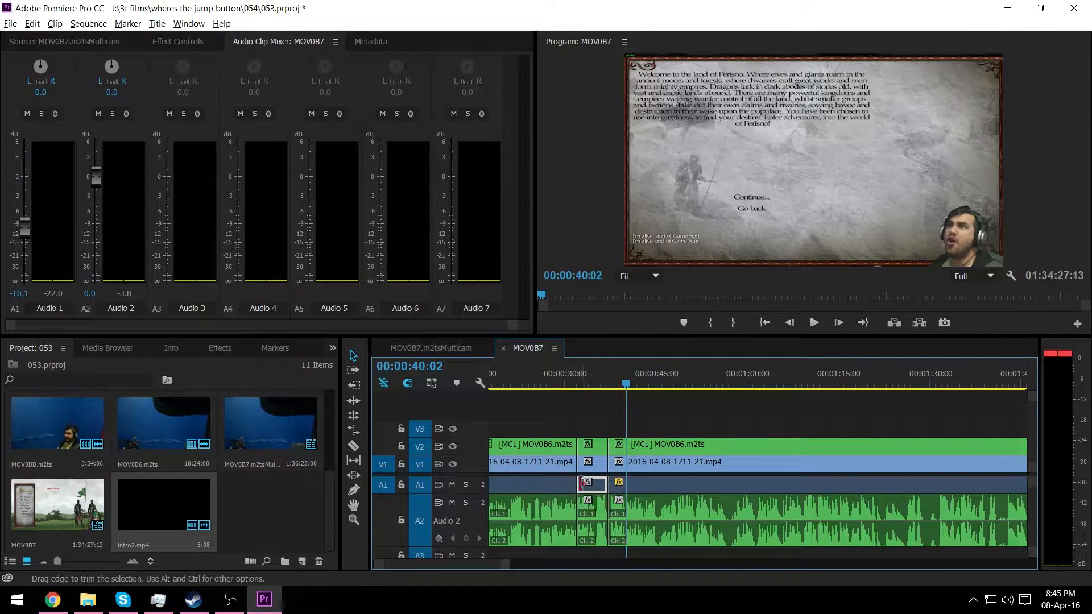
left_click(549, 485)
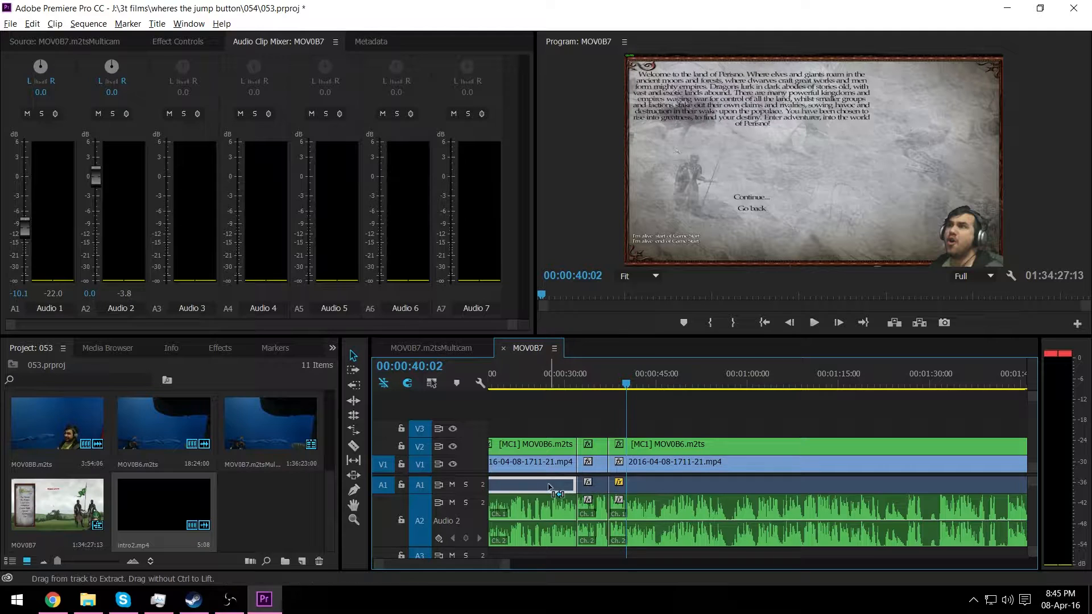
left_click(592, 485)
right_click(592, 486)
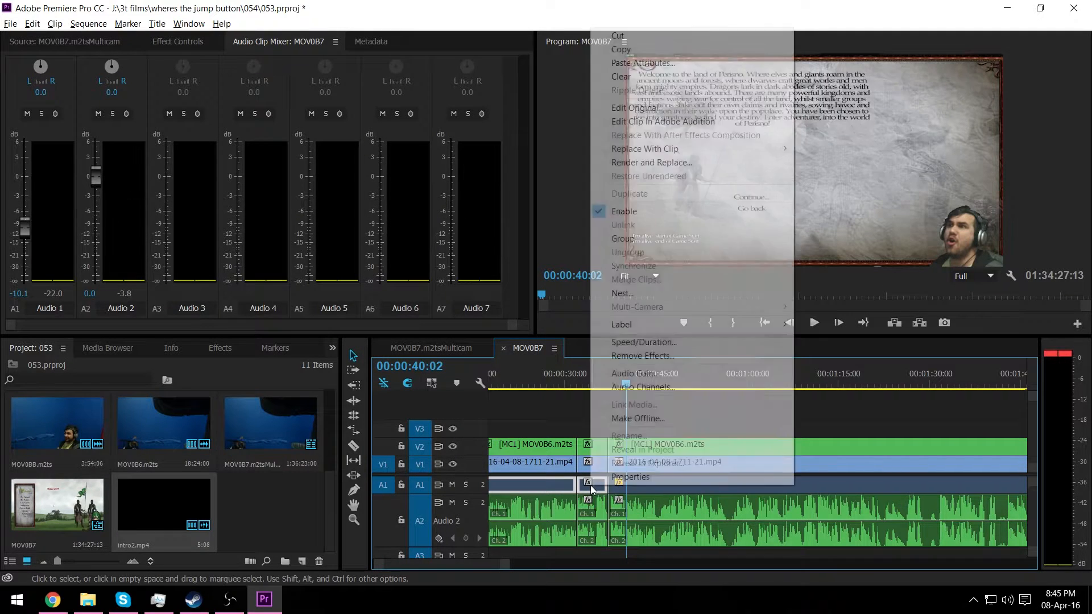
left_click(672, 63)
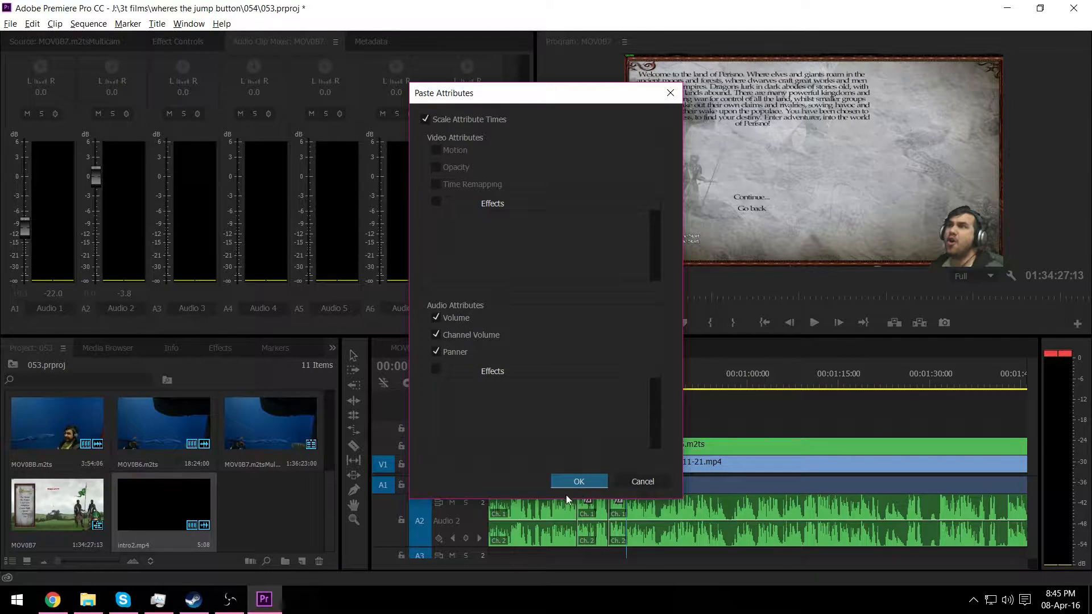
left_click(578, 482)
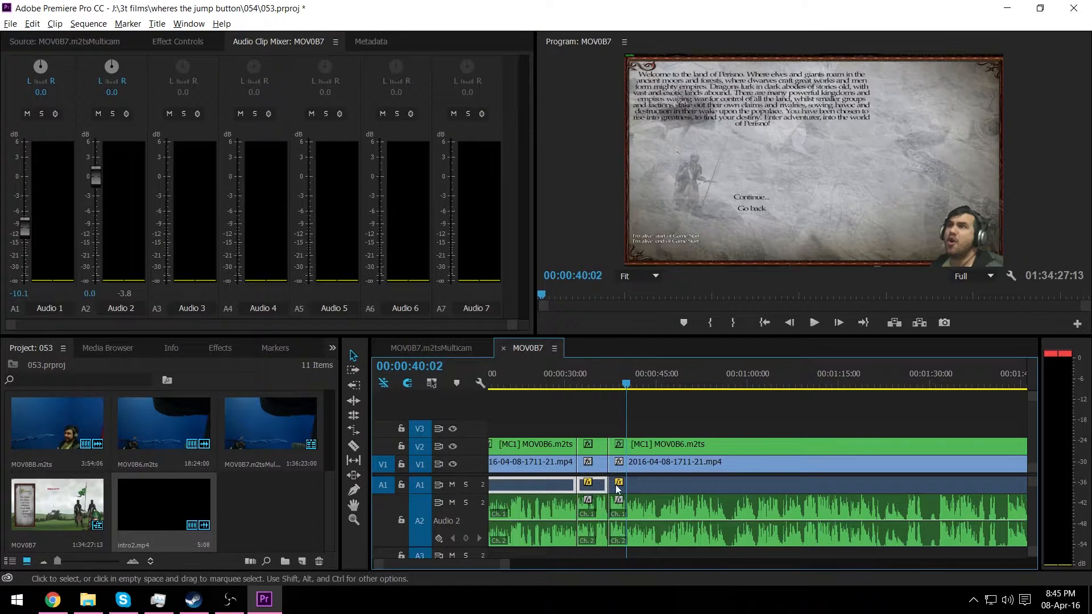
left_click(585, 375)
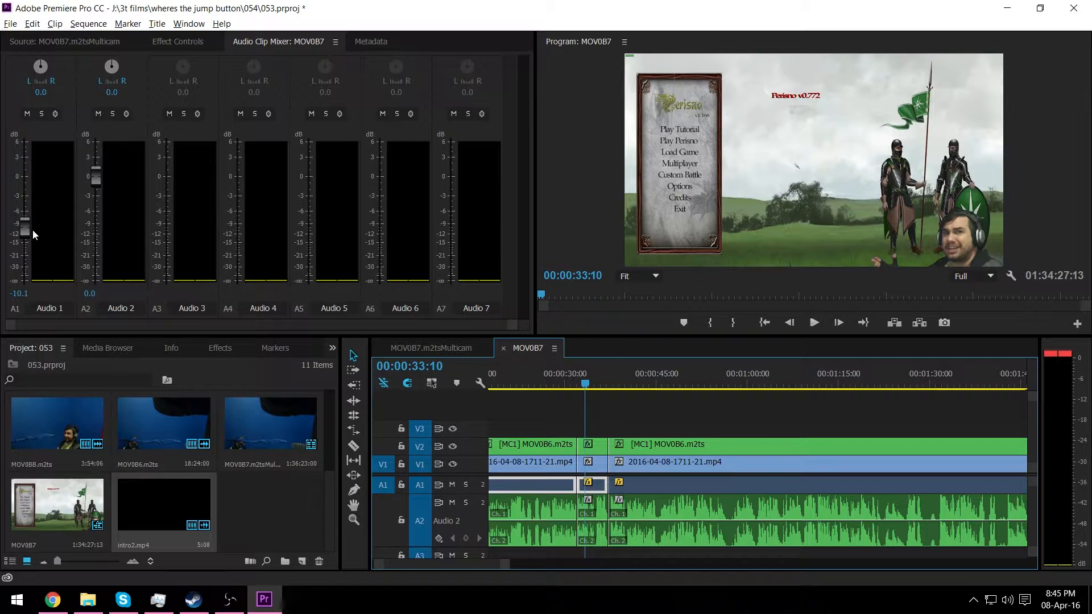
key("space")
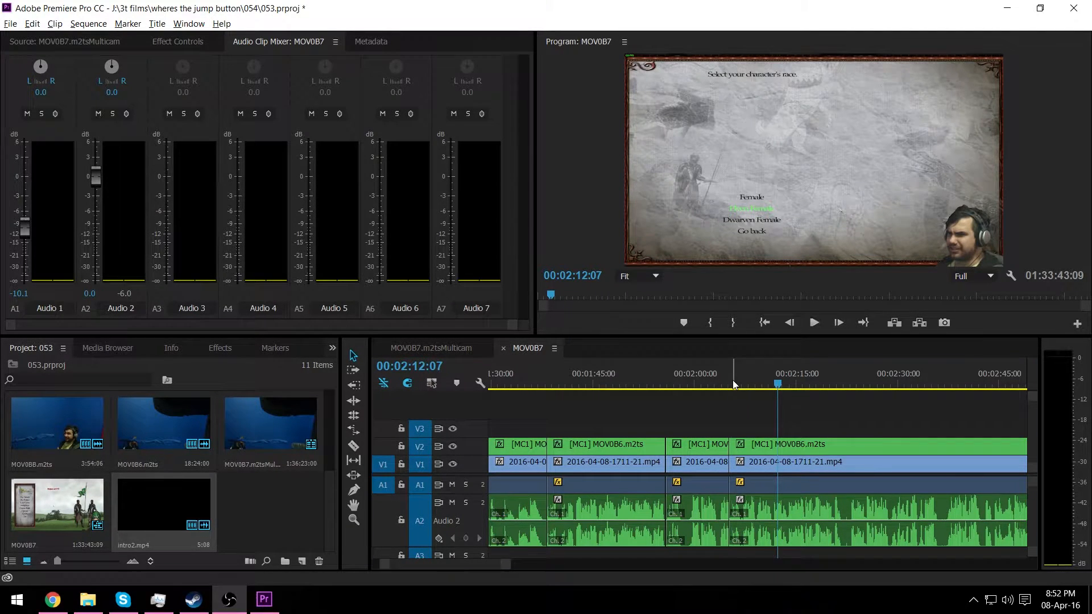
Step: Split all tracks at 00:02:09:01 and shift the following clips about 14 seconds later to open a gap
left_click(733, 382)
key("space")
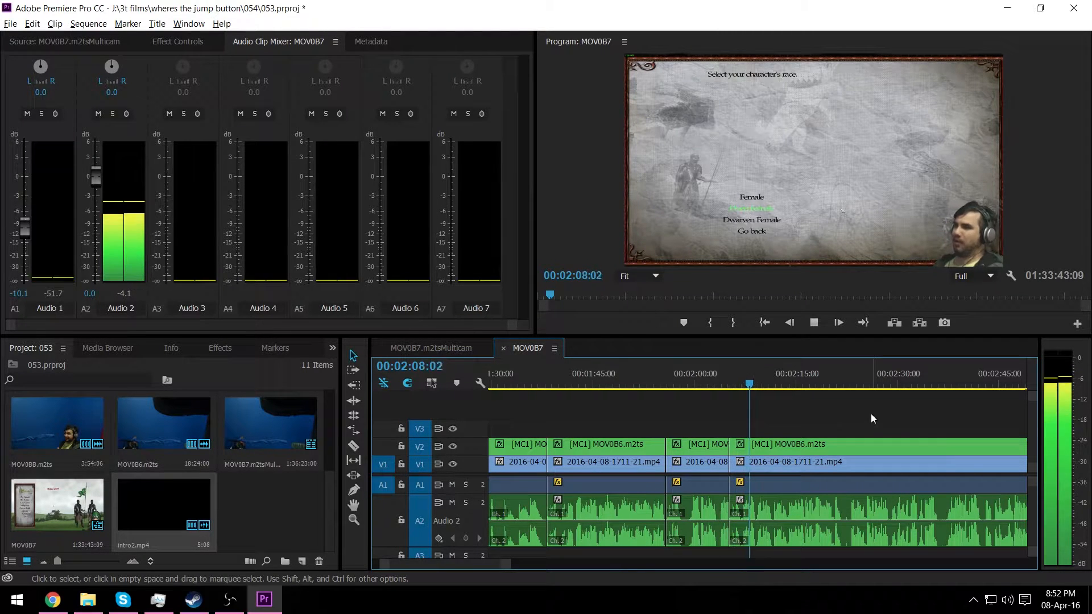
key("space")
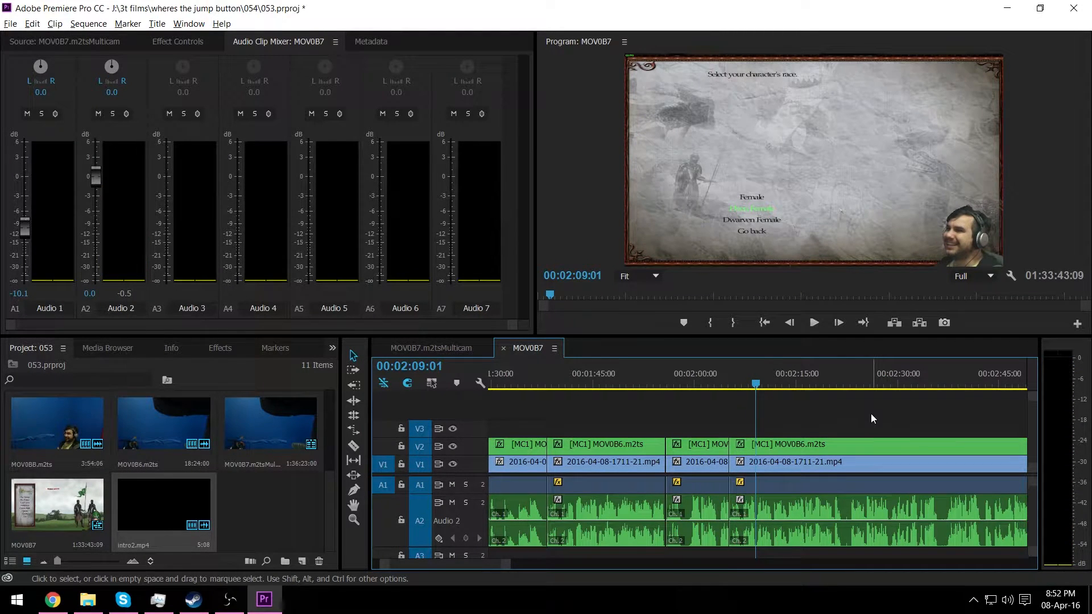
key("ctrl+k")
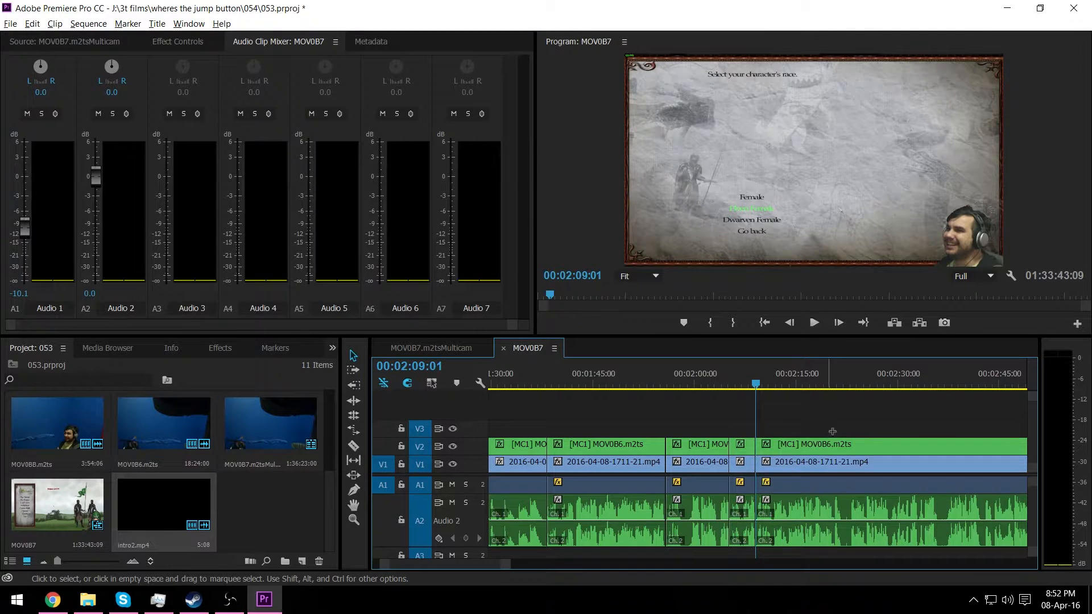
left_click(826, 449)
left_click_drag(826, 450, 918, 451)
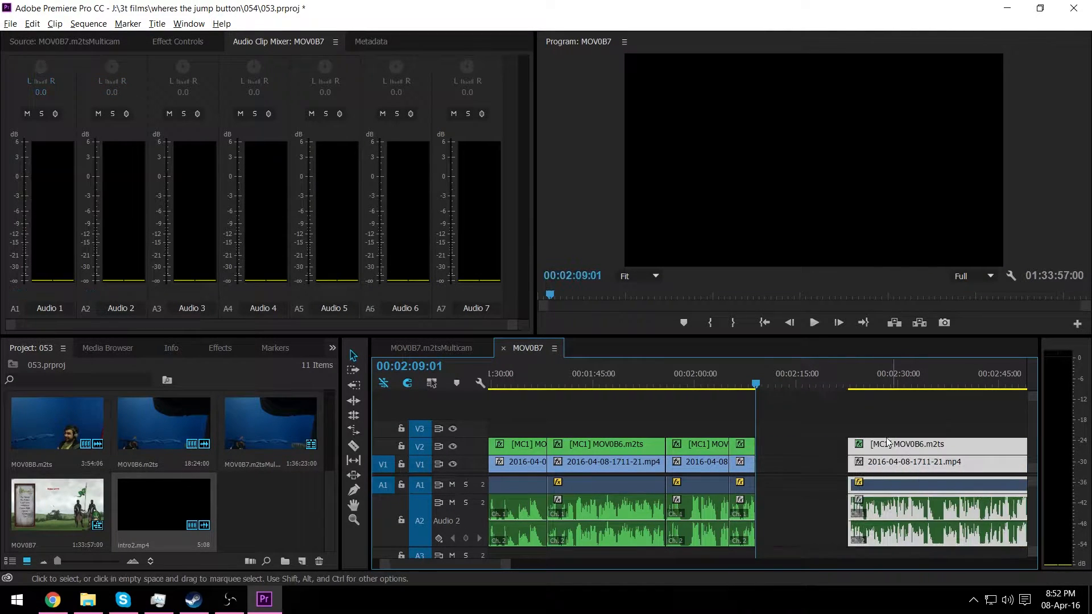
Step: Switch to Chrome and search for "man i feel like a woman" in a new tab
key("alt+Tab")
key("Tab")
key("Tab")
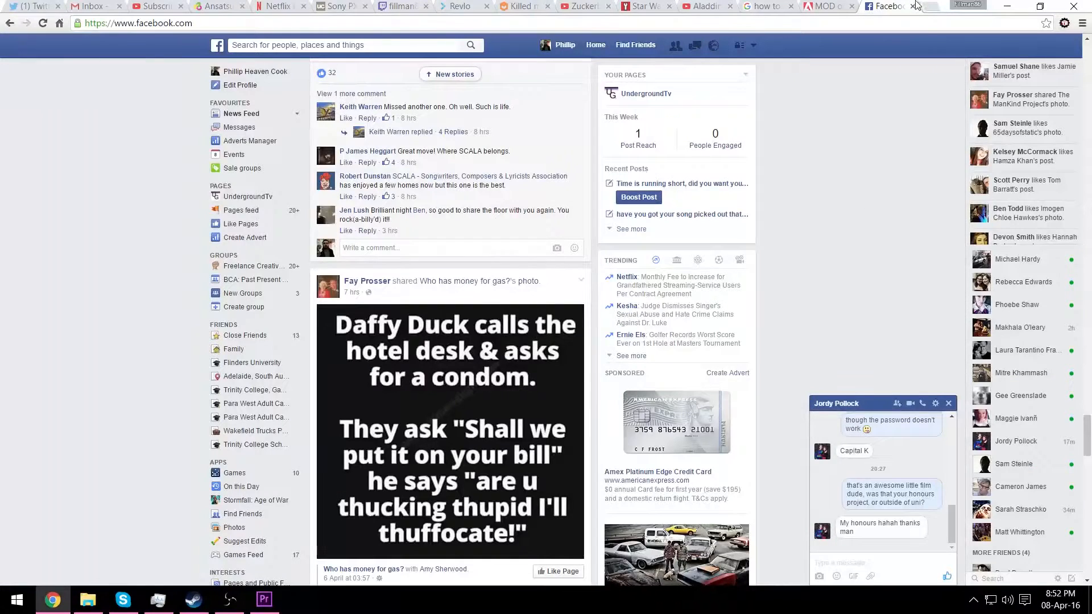
left_click(931, 6)
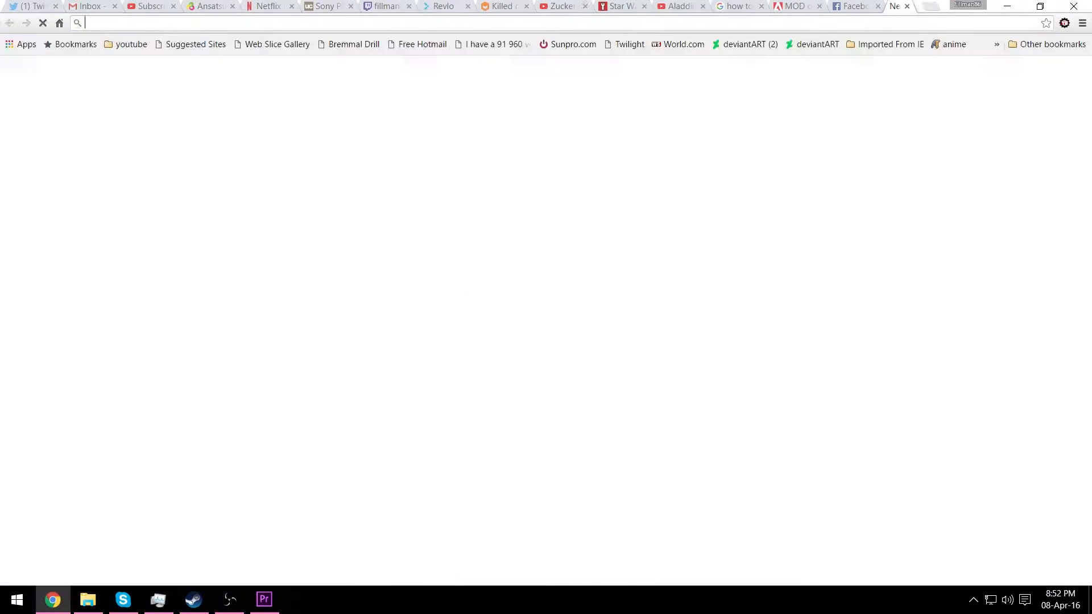
type("man i feel like a woman")
key("Return")
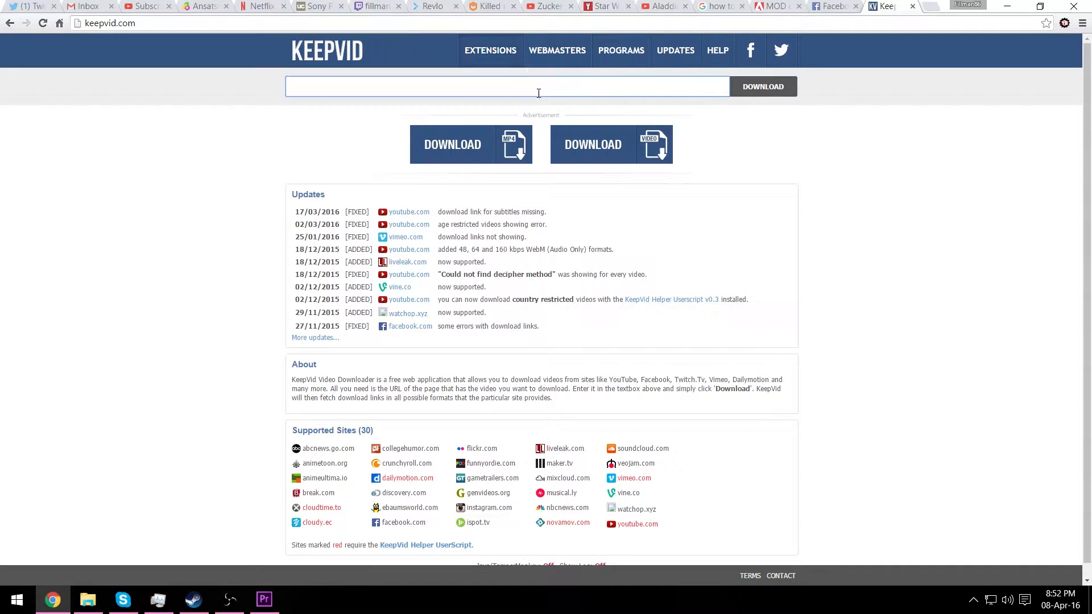
type("https://www.youtube.com/watch?v=ZJL4UGSbeFg")
left_click(749, 88)
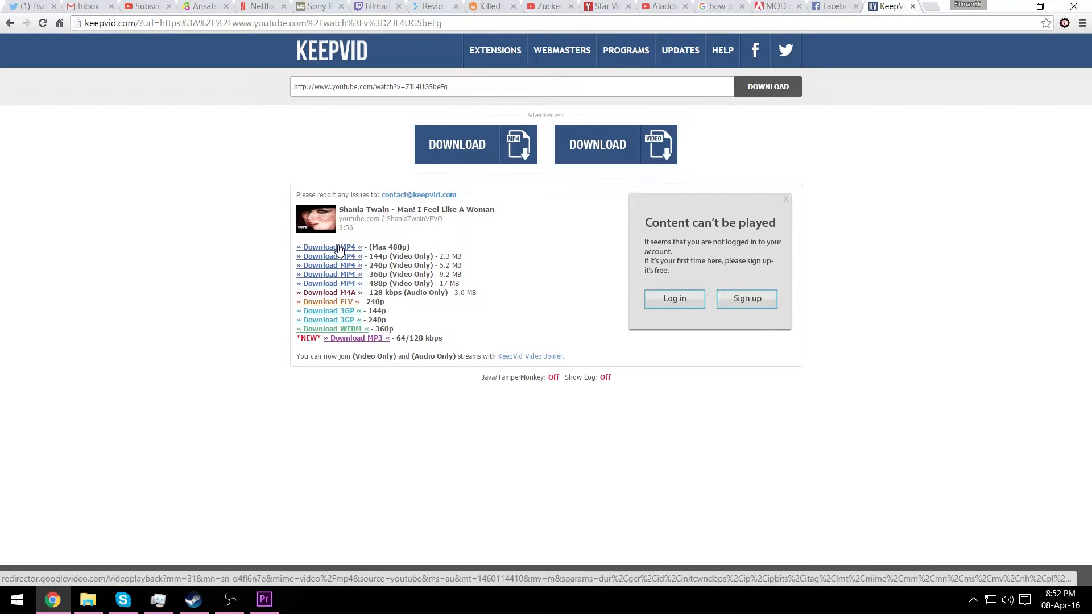
right_click(339, 249)
left_click(418, 314)
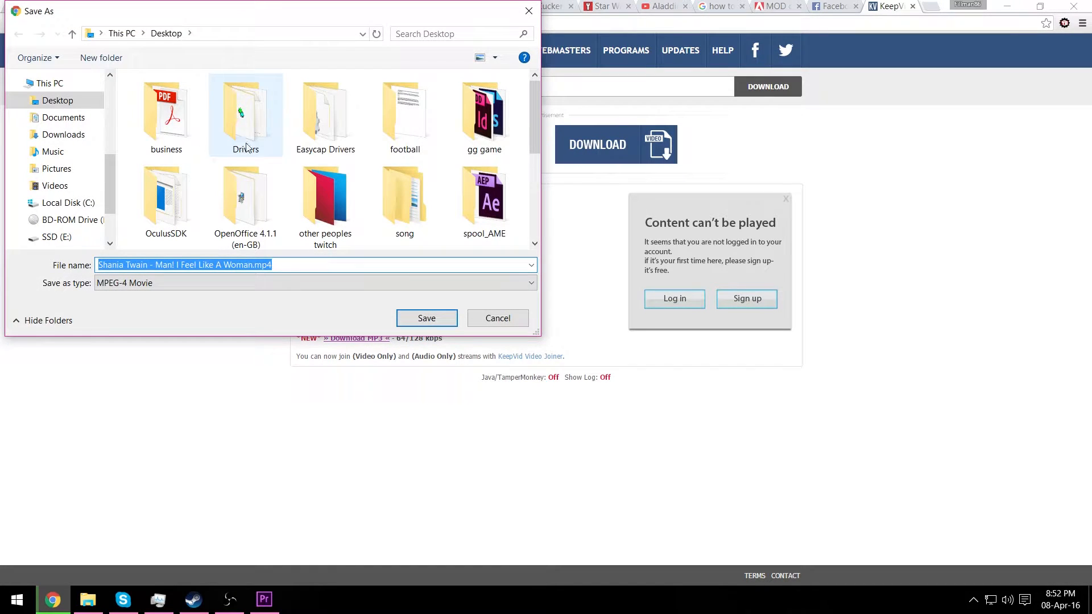
scroll(115, 162, "up", 3)
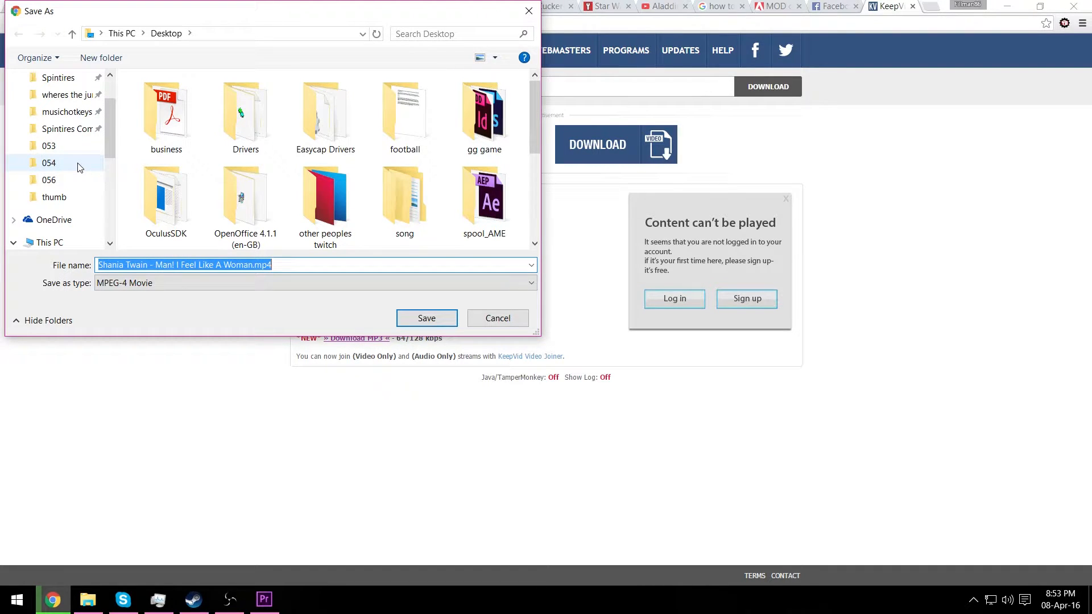
key("Return")
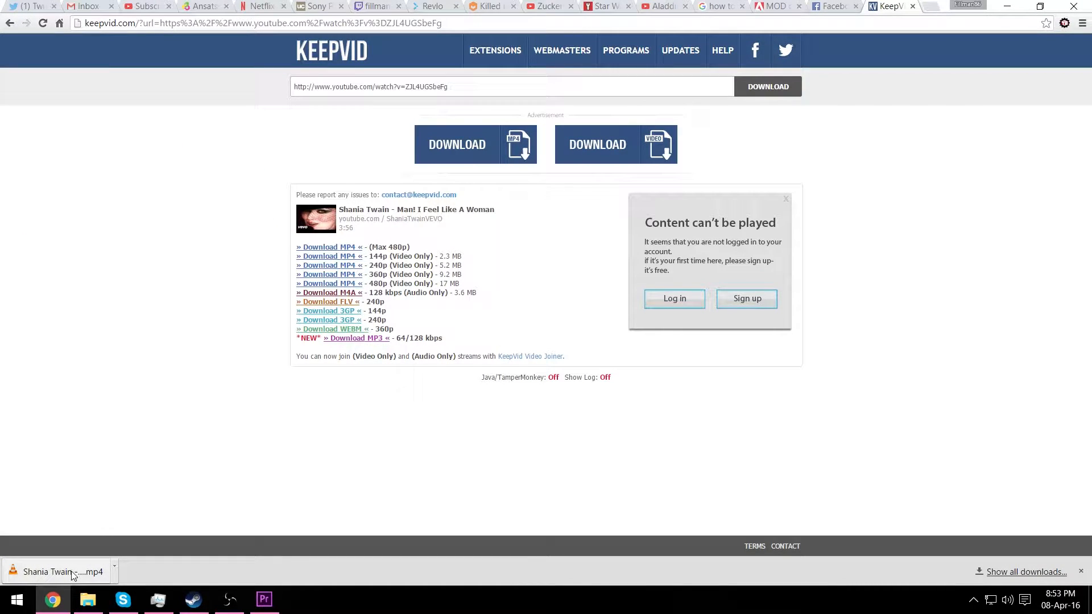
Step: Import the downloaded Shania Twain MP4 into the Premiere project and open it in the Source monitor
left_click_drag(72, 571, 257, 518)
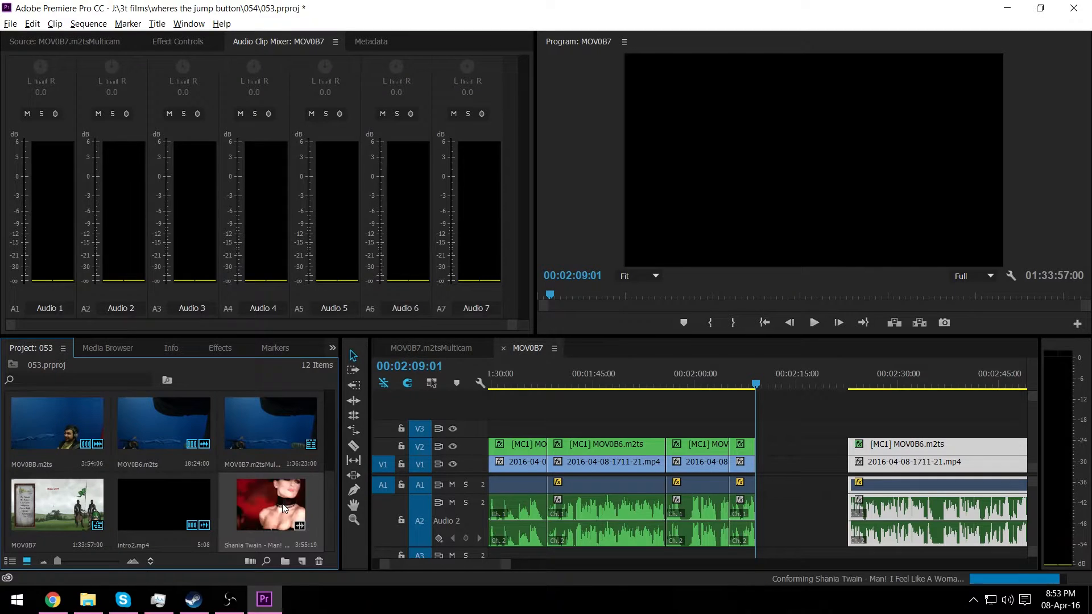
double_click(283, 508)
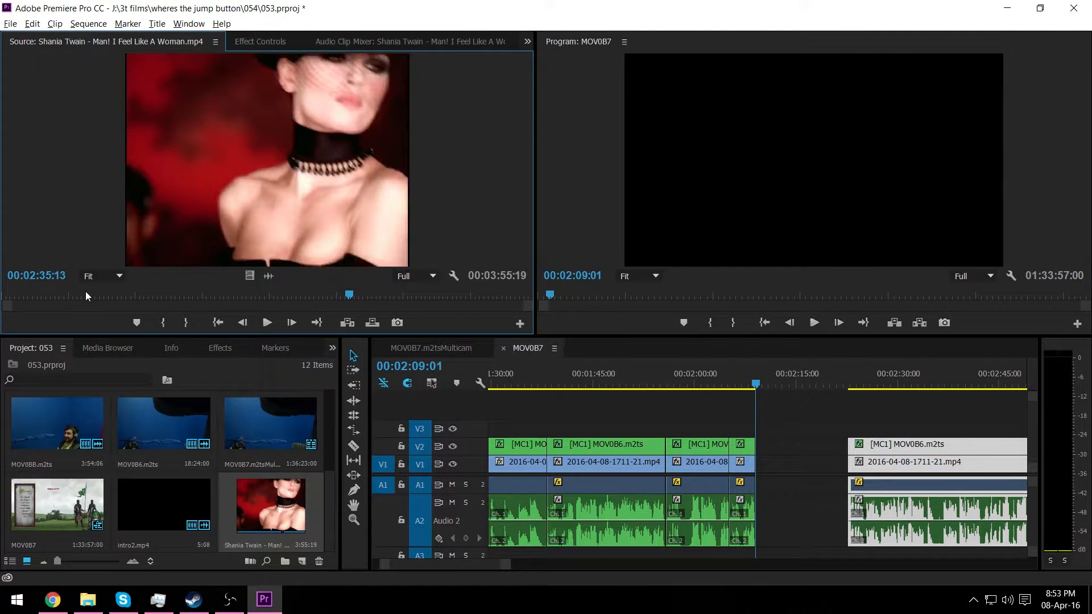
Step: Mark the music video's In point at 00:01:23:03 and its Out point at 00:01:25:23
left_click_drag(85, 294, 16, 293)
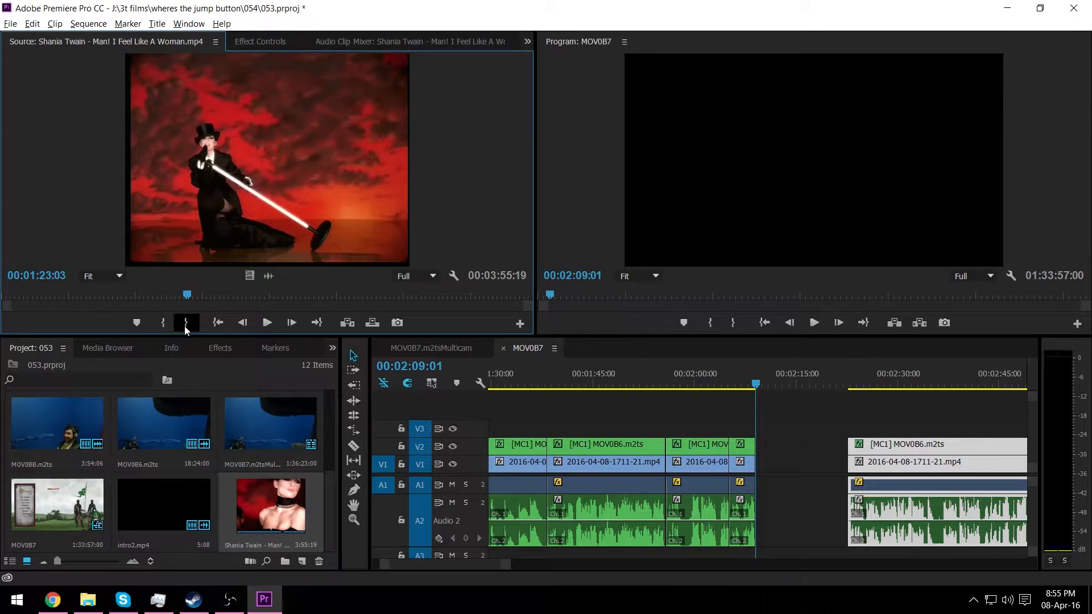
left_click(164, 323)
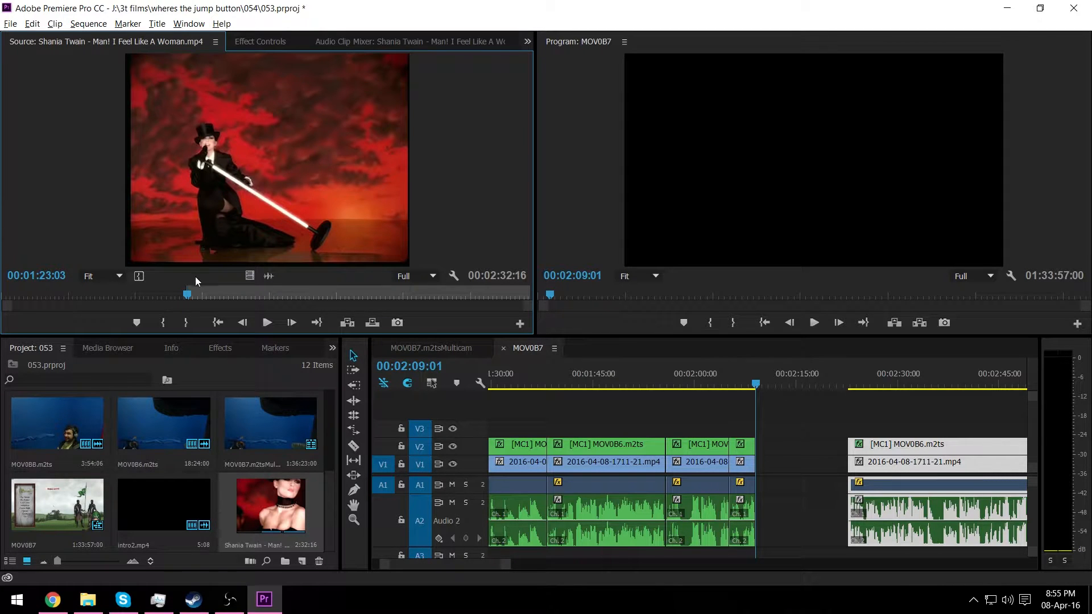
key("space")
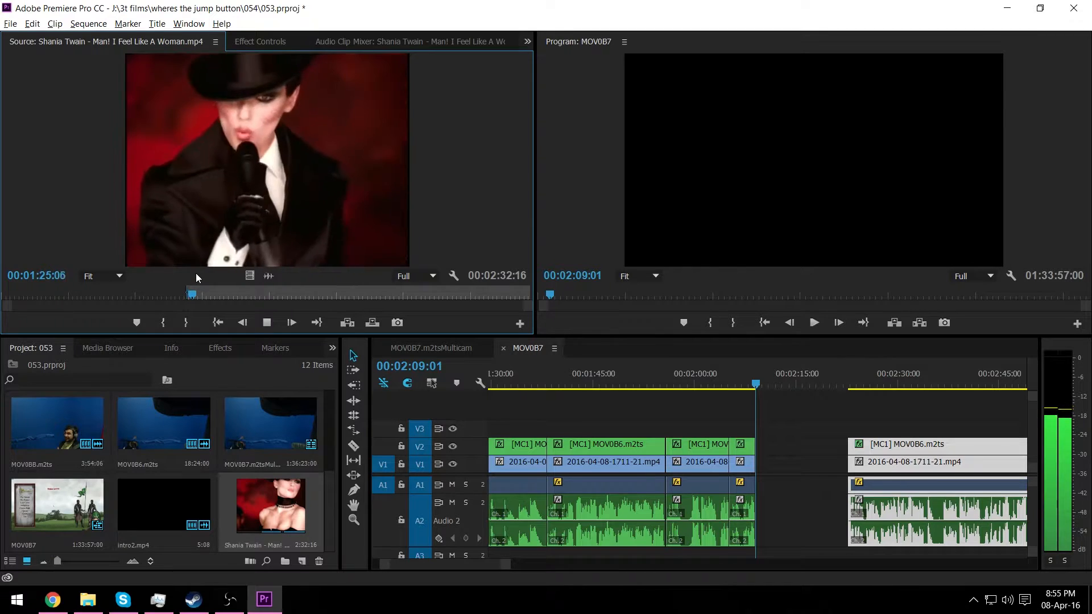
key("space")
scroll(234, 244, "up", 3)
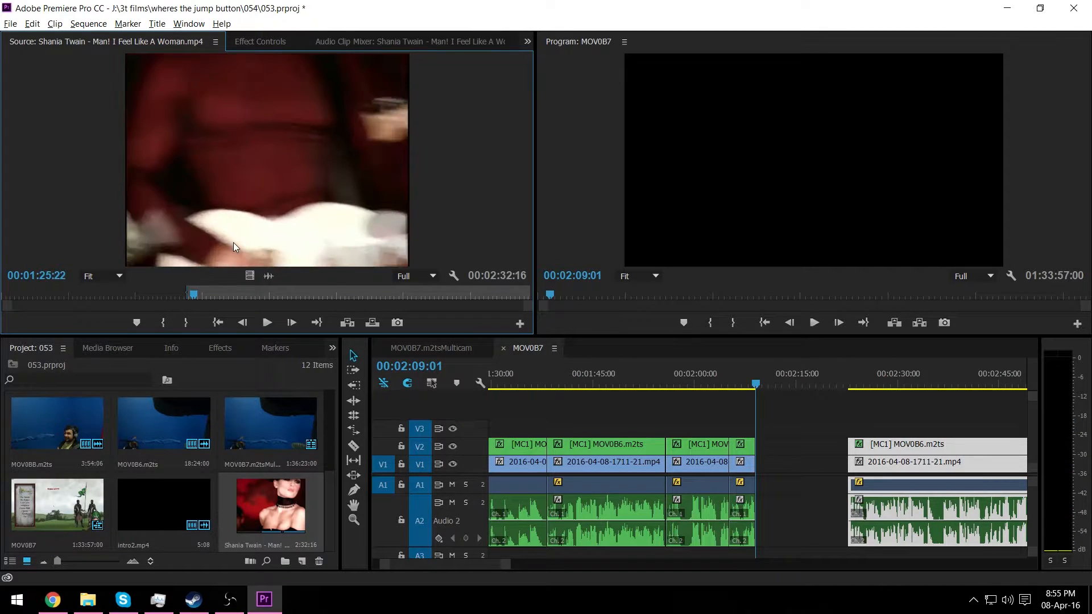
scroll(234, 243, "down", 1)
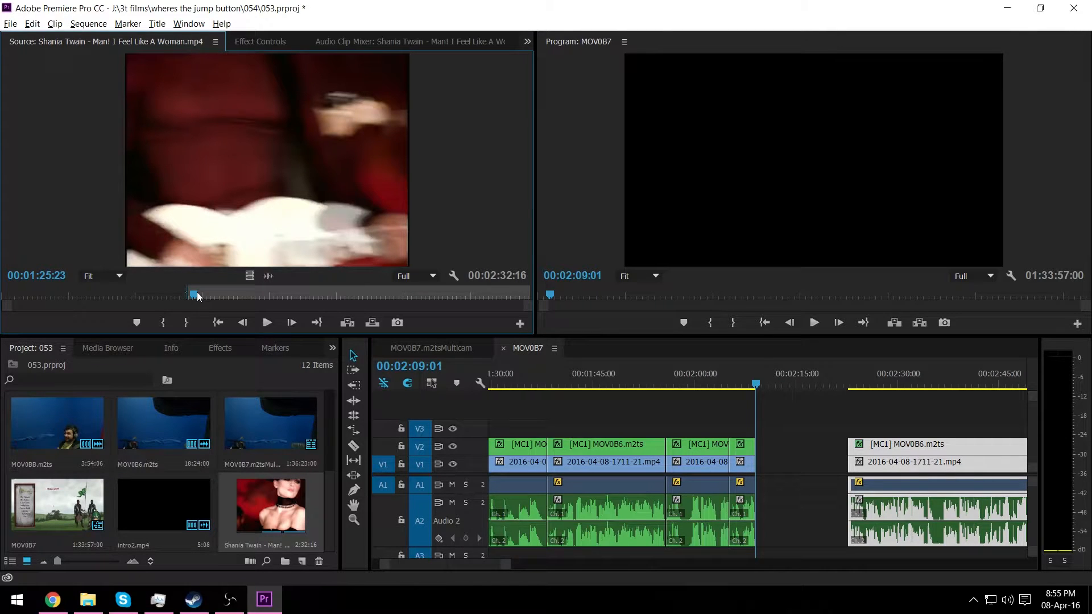
key("o")
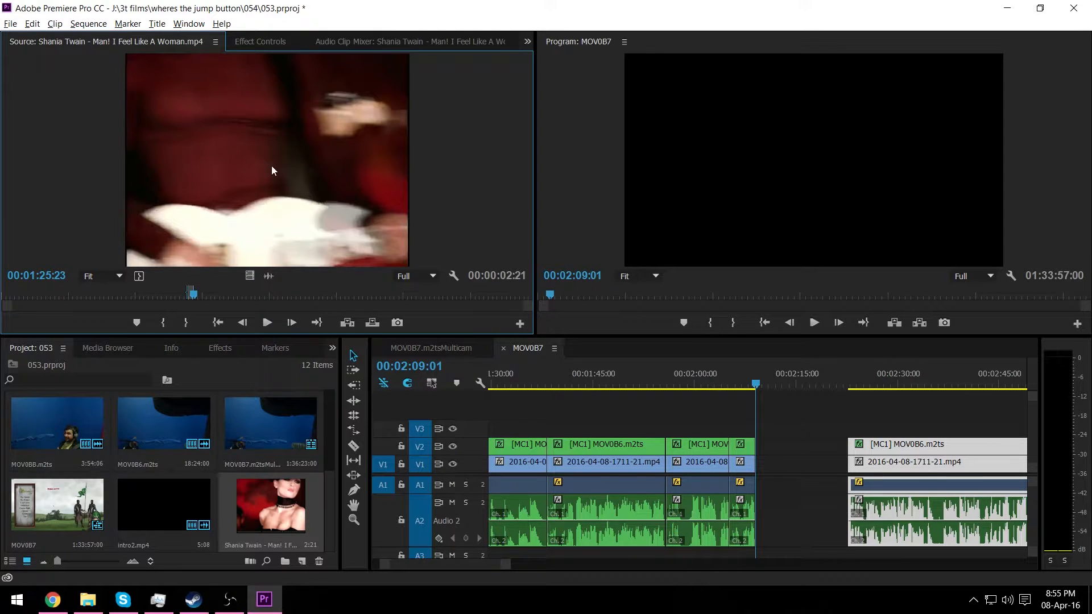
Step: Place the marked music video excerpt on V1 at 00:02:09:01 and ripple-delete the gap remaining after it
left_click_drag(493, 264, 766, 460)
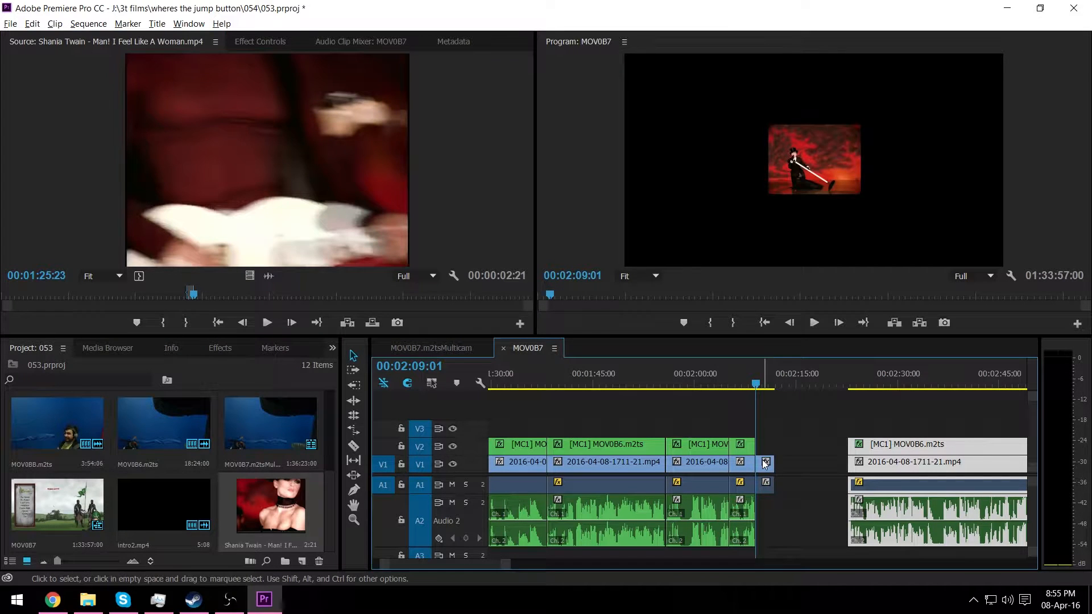
left_click(808, 466)
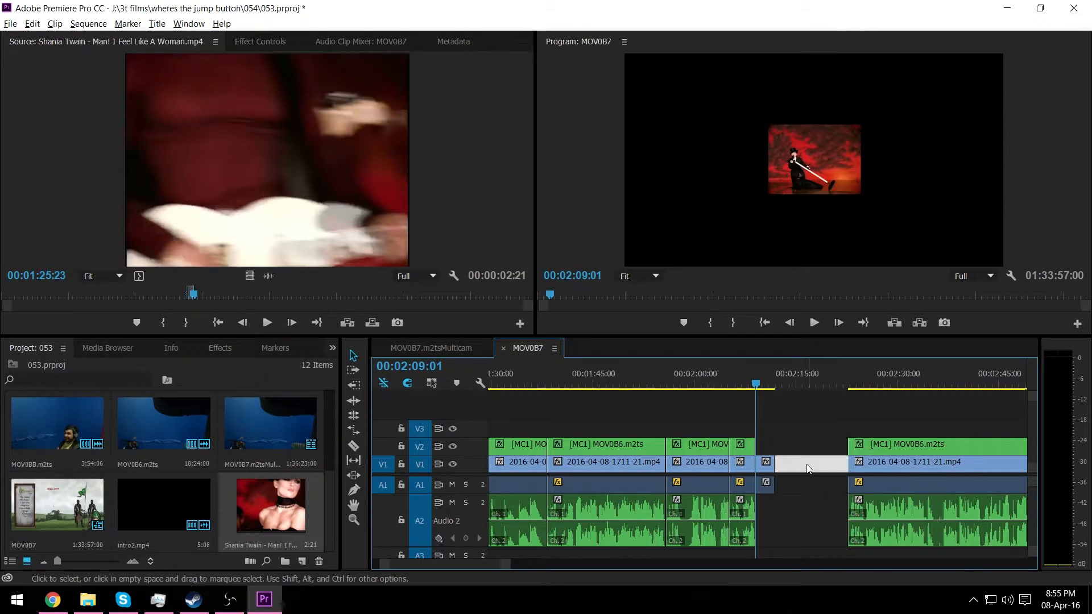
key("Delete")
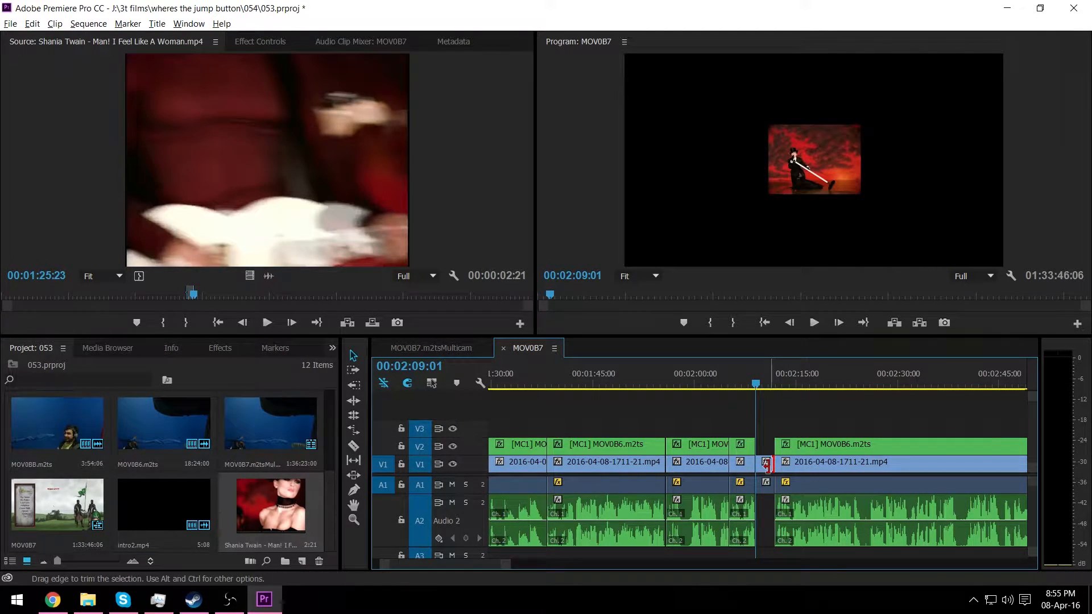
Step: Scale the music video clip uniformly to about 417.6 so it fills the program frame's width
left_click(765, 464)
left_click(749, 380)
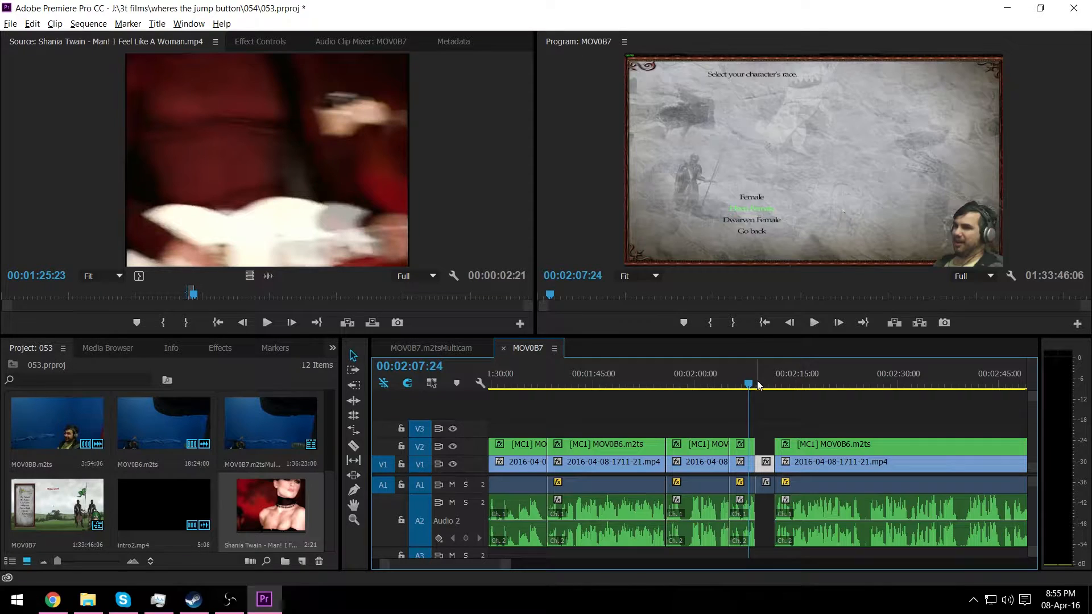
left_click(761, 384)
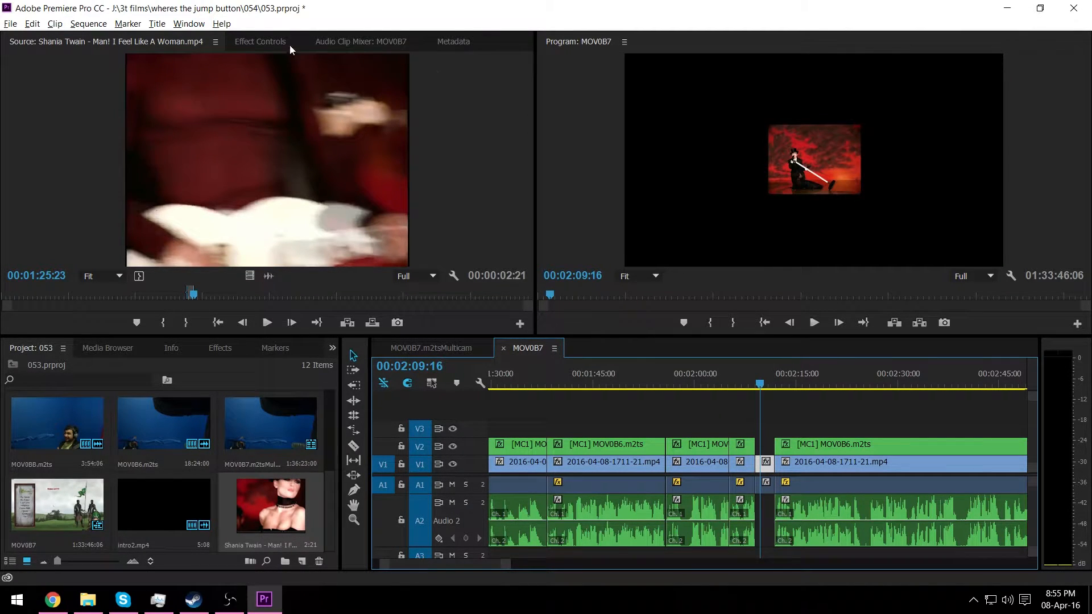
left_click(265, 38)
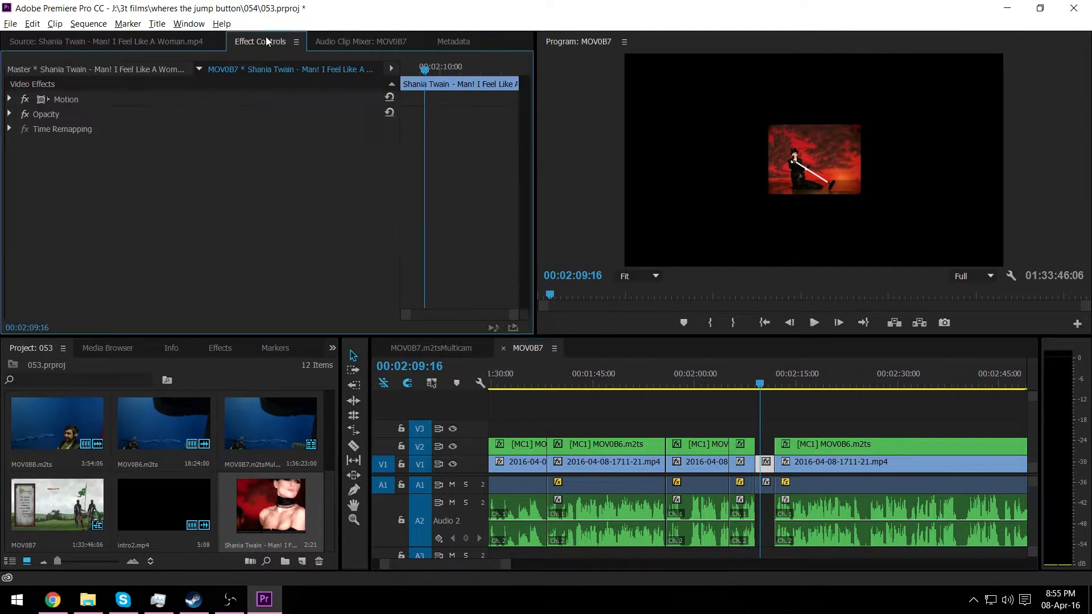
left_click(10, 100)
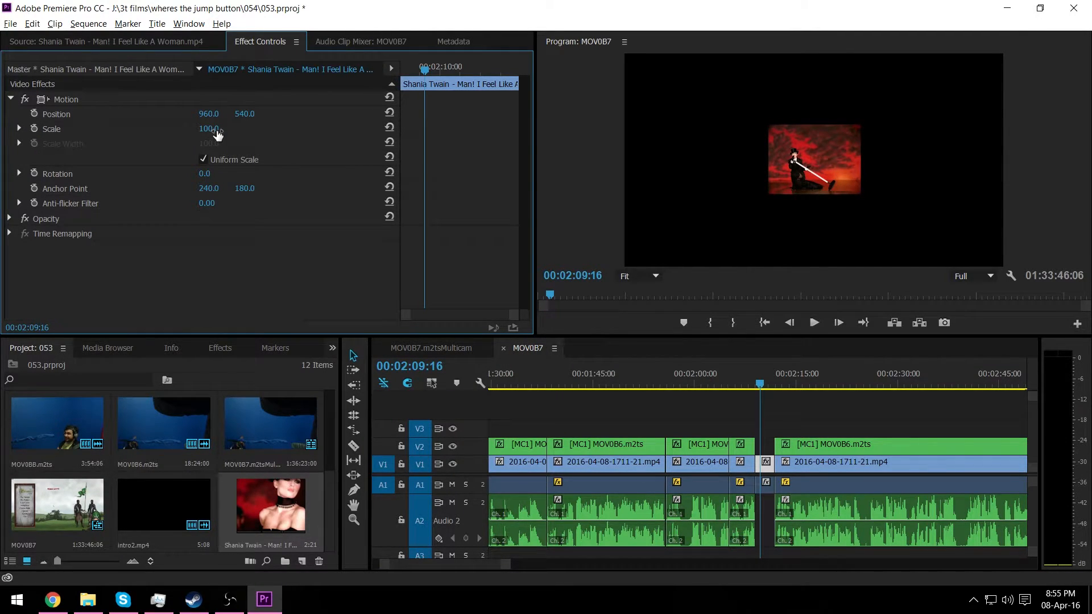
left_click_drag(218, 134, 303, 135)
left_click(71, 100)
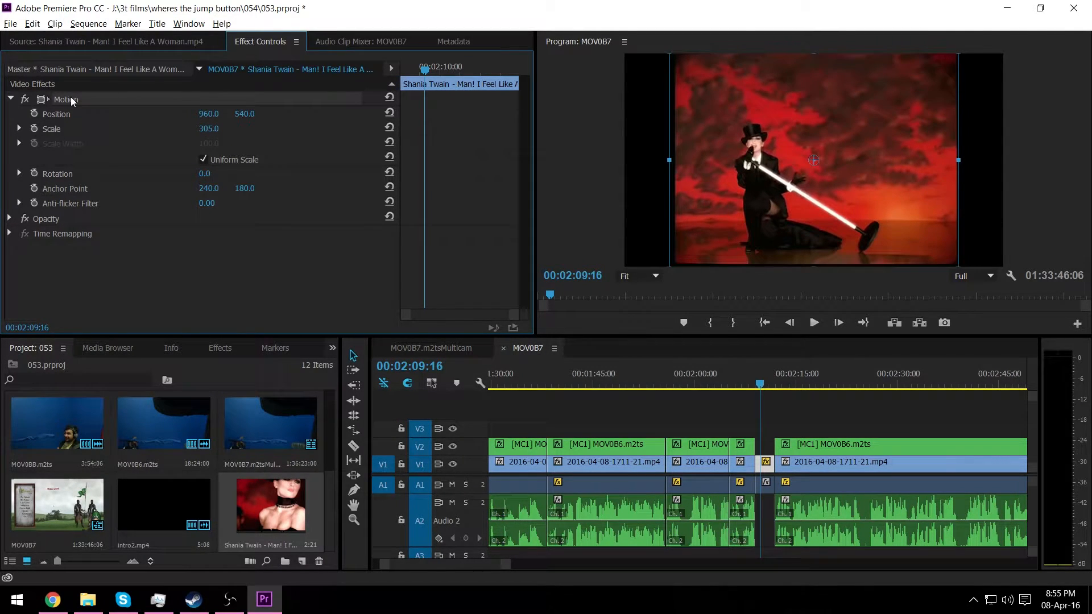
left_click_drag(676, 157, 616, 156)
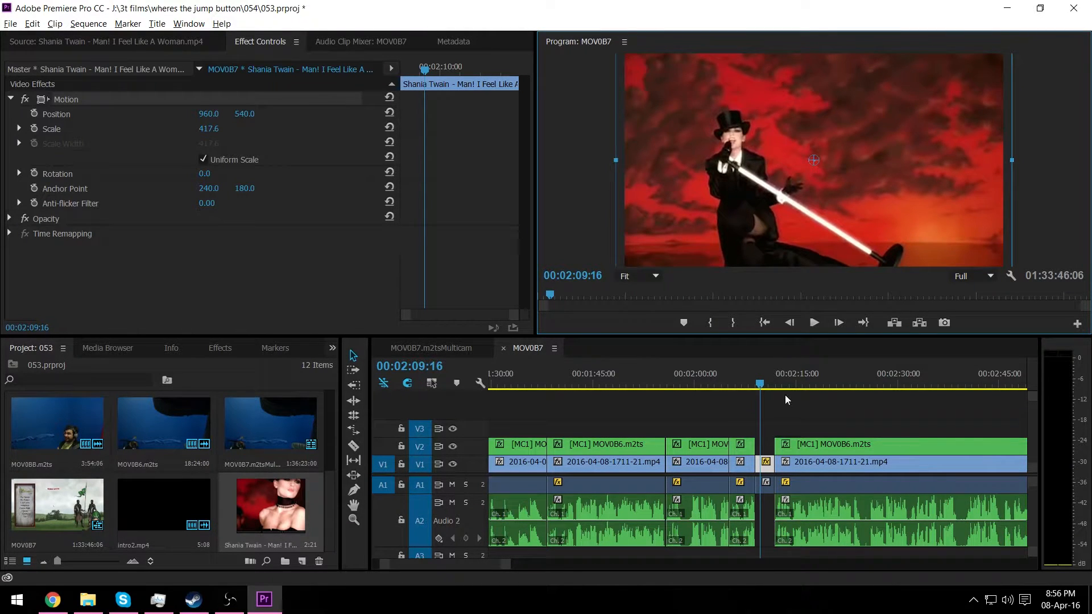
Step: Play the sequence from about 00:02:07:03 through the music video gag and on to about 00:02:38:14
left_click(747, 401)
left_click(744, 382)
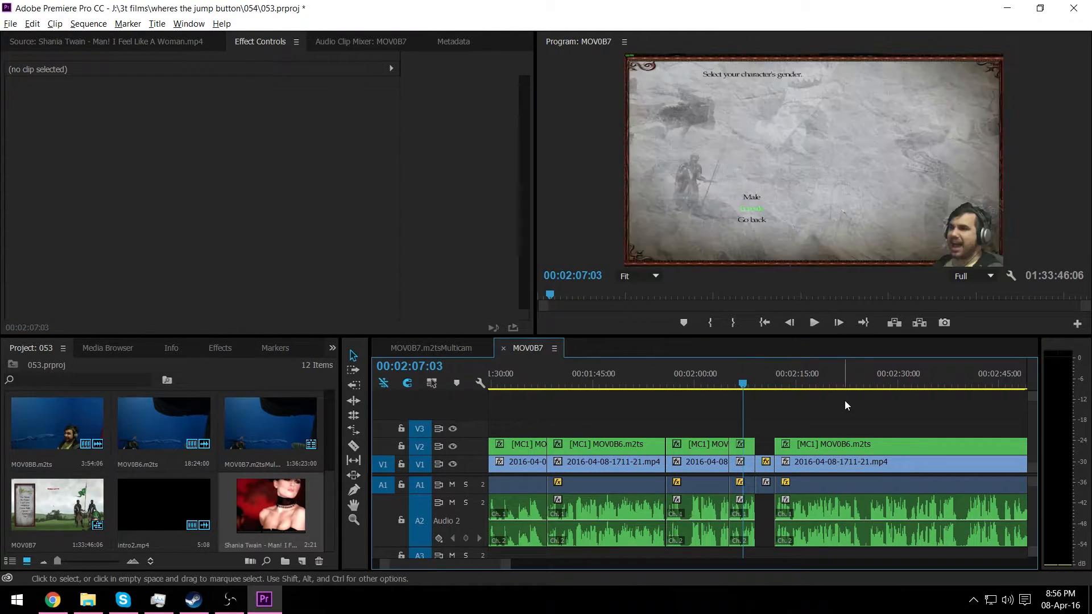
key("space")
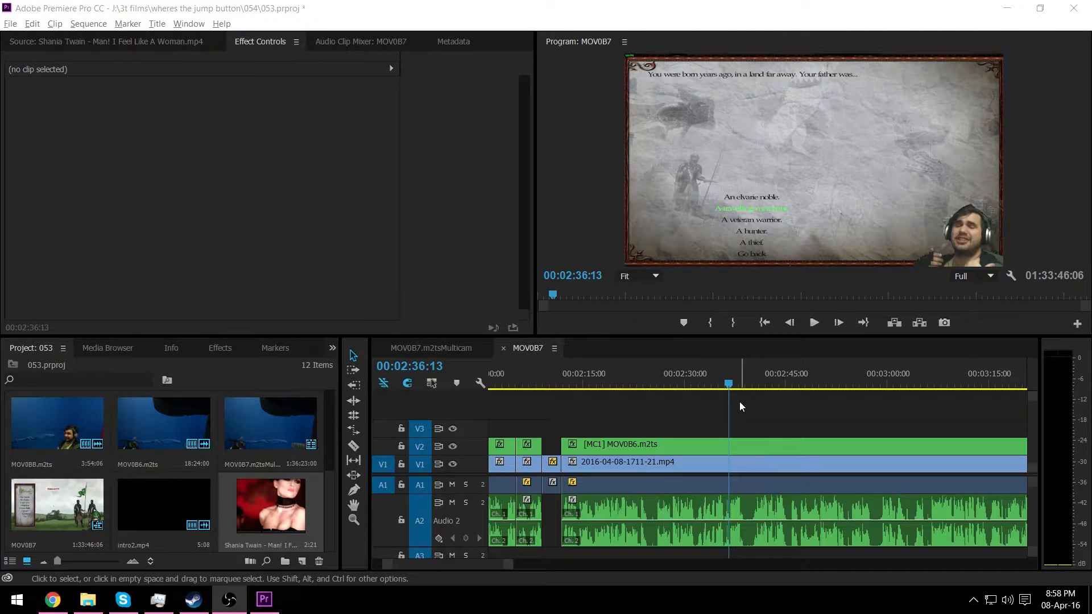
left_click(740, 402)
key("space")
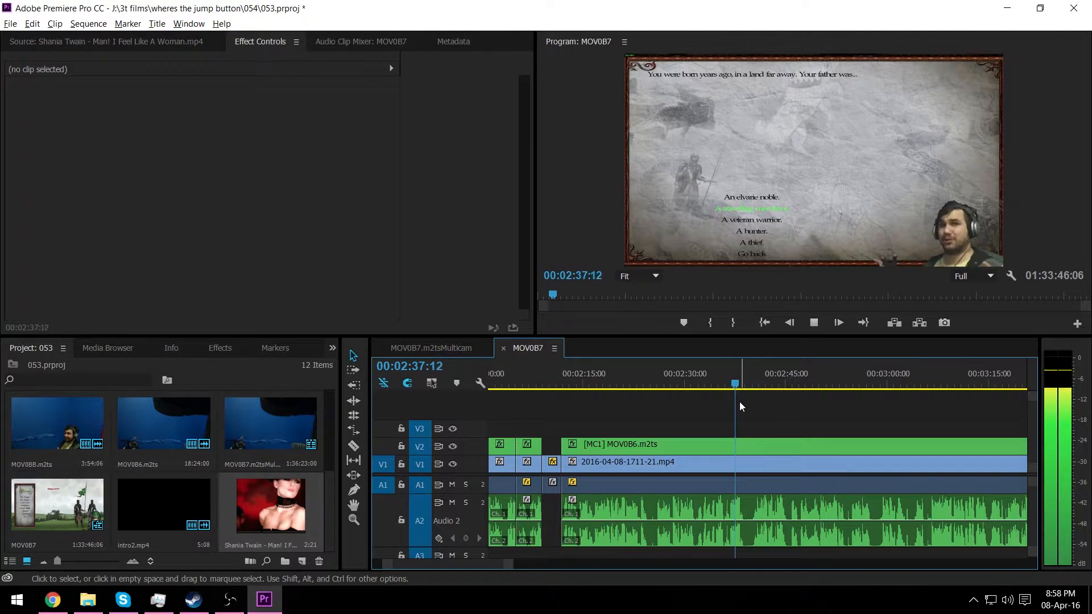
key("space")
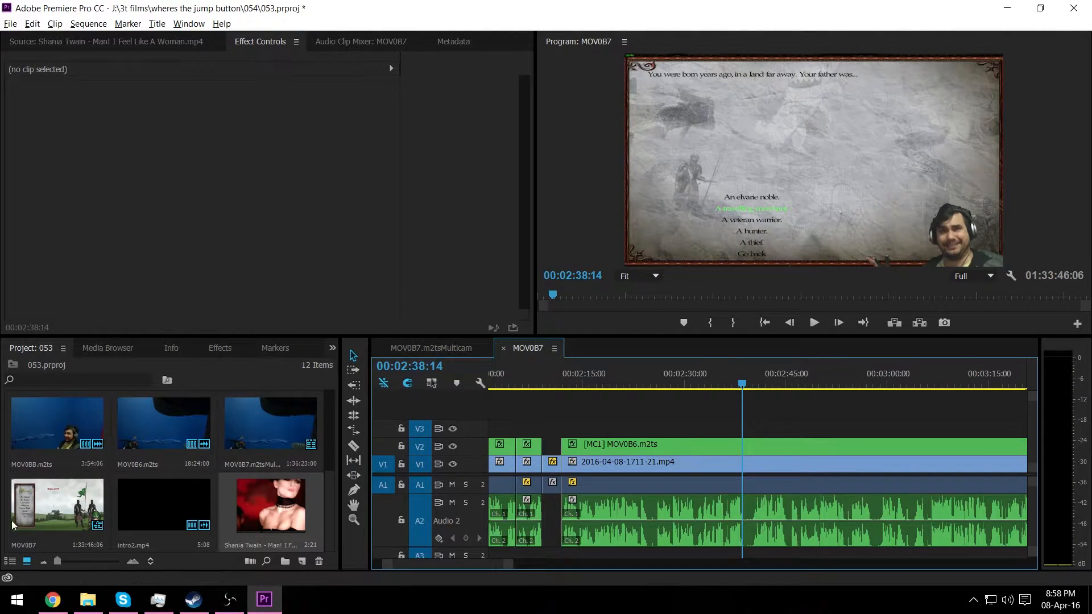
Step: Switch to Chrome, launch Photoshop, and open the downloaded heart image wp47e7b5ac_05_06.jpg in it
left_click(52, 599)
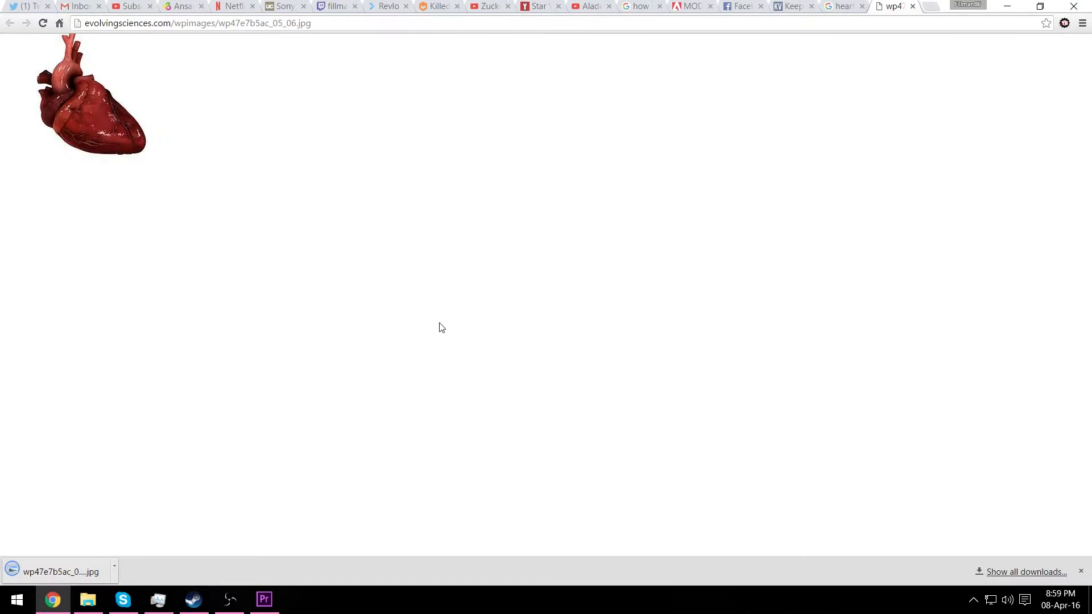
key("super")
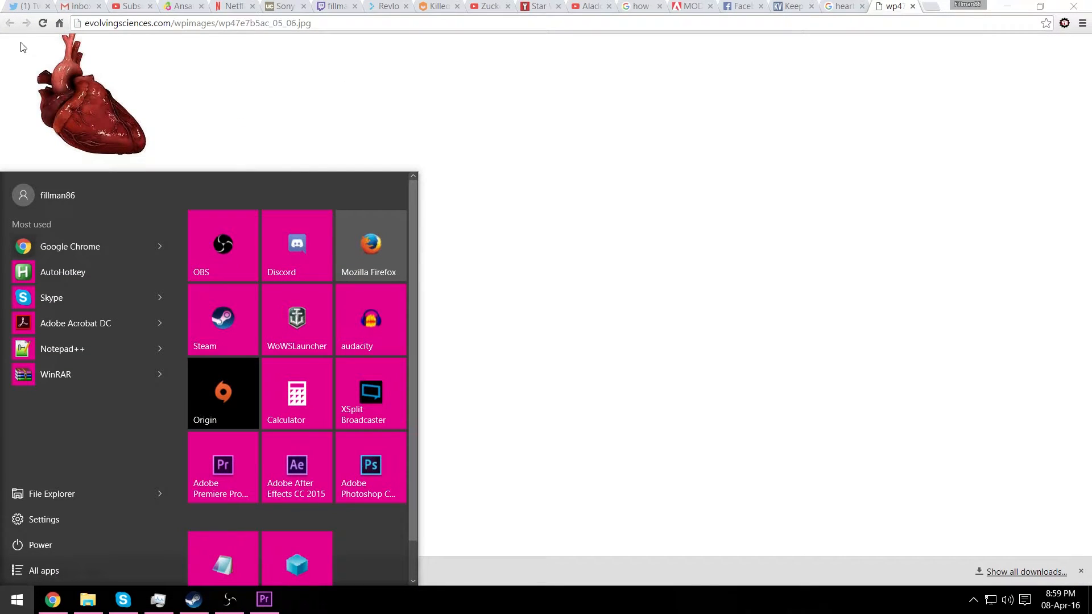
left_click(379, 468)
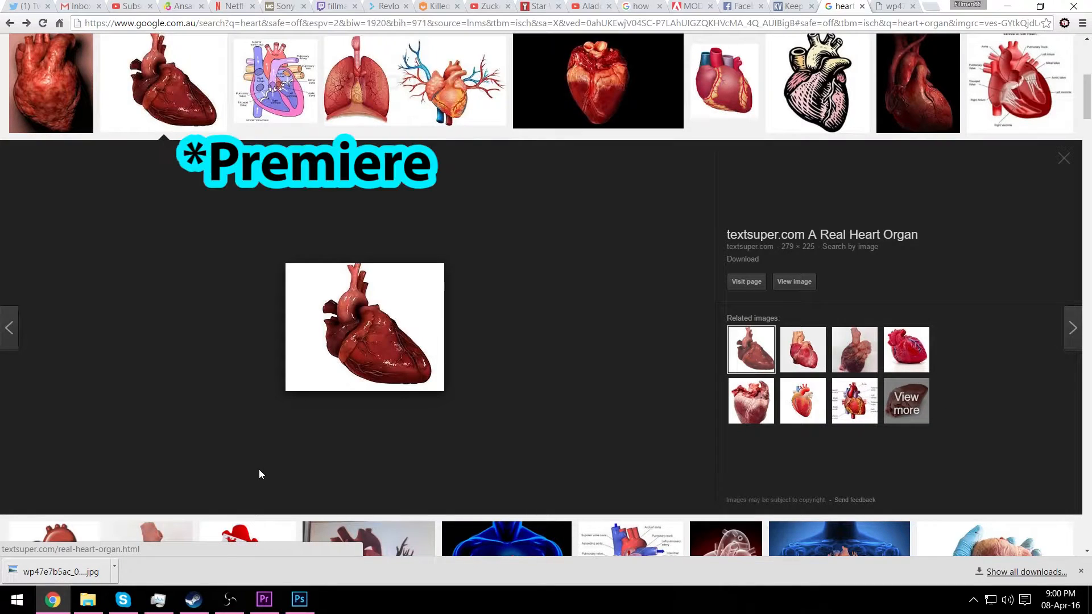
left_click_drag(71, 583, 356, 447)
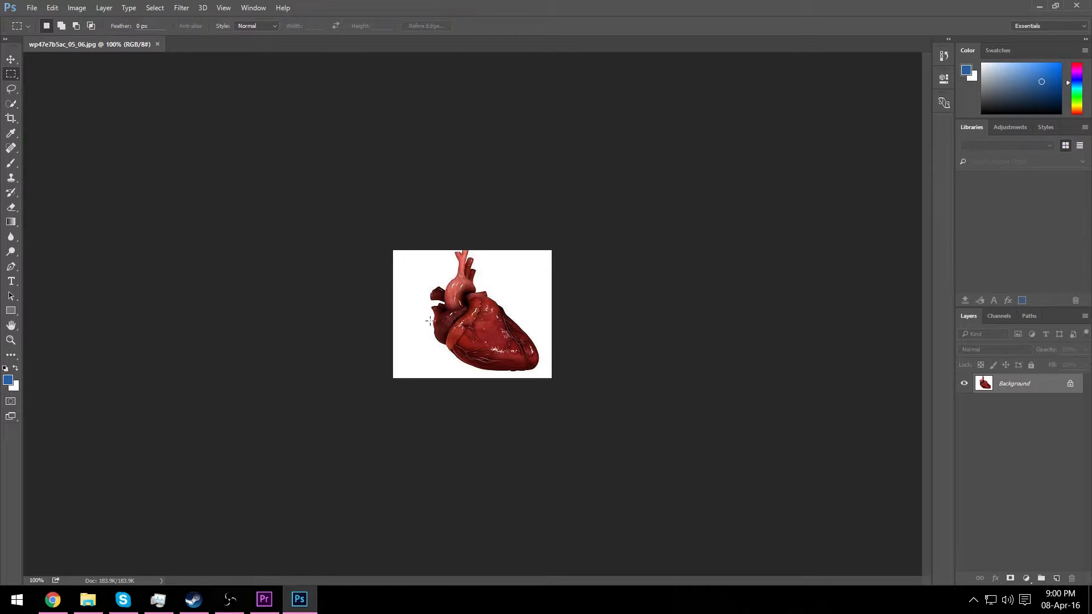
Step: Select the white background around the heart with the Magic Wand tool at tolerance 32, dismissing the Fill dialog
left_click(11, 103)
left_click(67, 115)
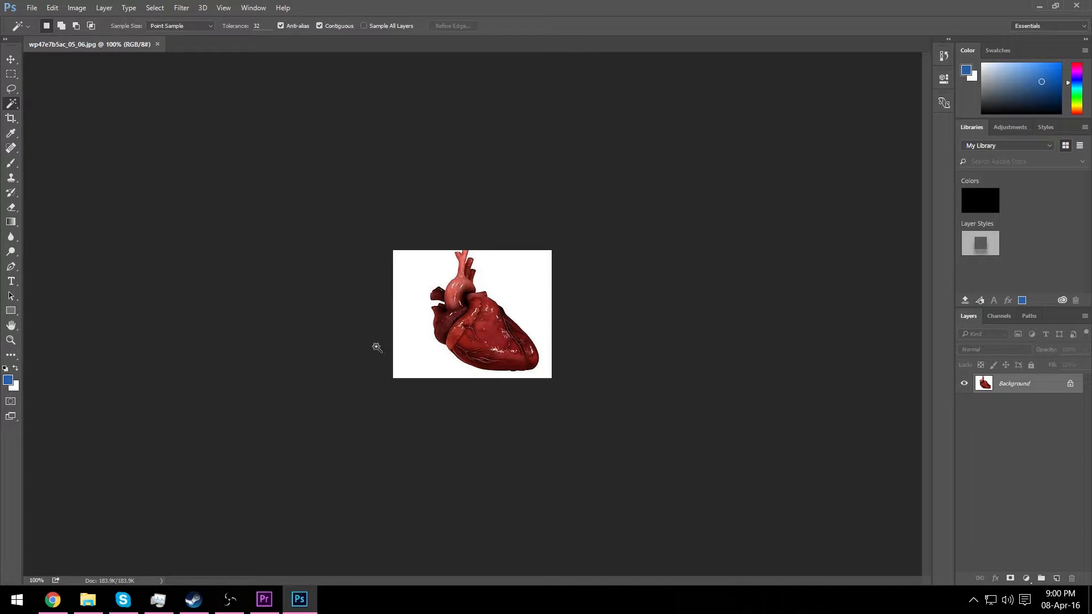
left_click(411, 353)
key("shift+BackSpace")
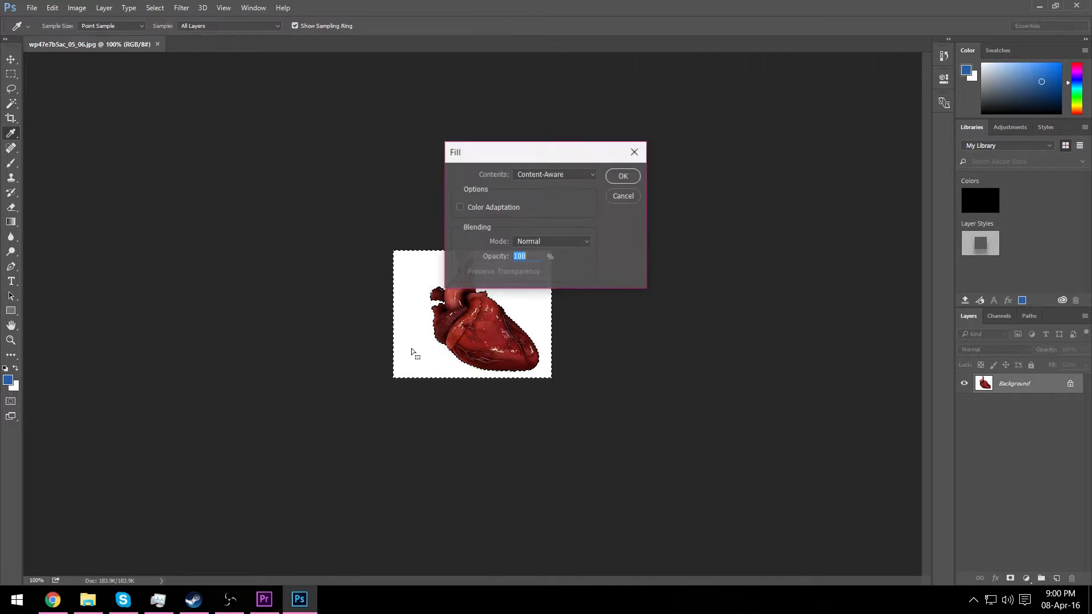
left_click(622, 196)
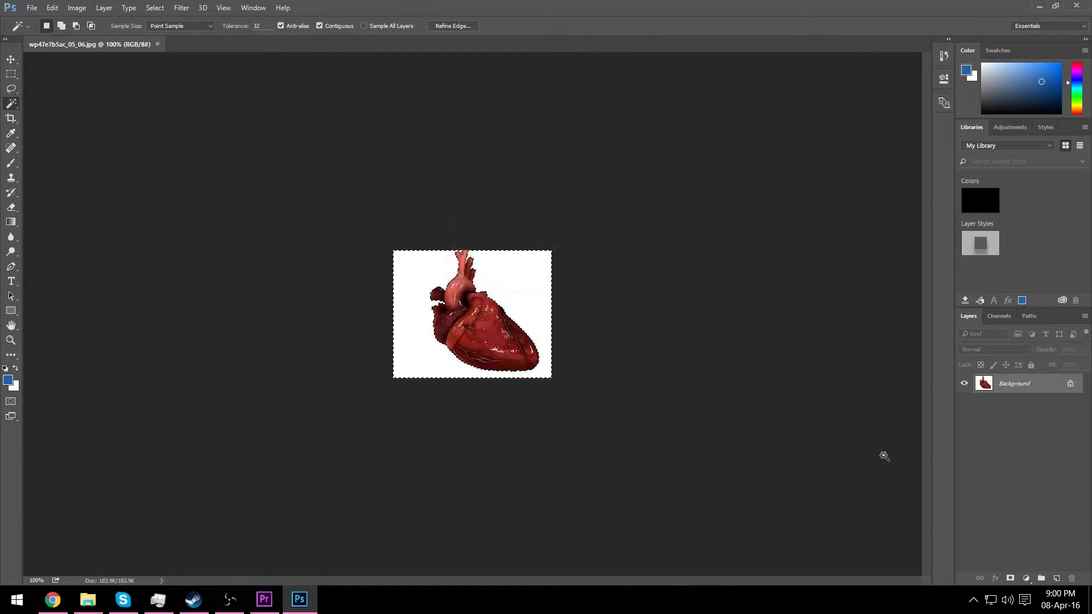
Step: Clear the selected white area on a duplicate of the Background layer with the original hidden, and deselect
right_click(1021, 385)
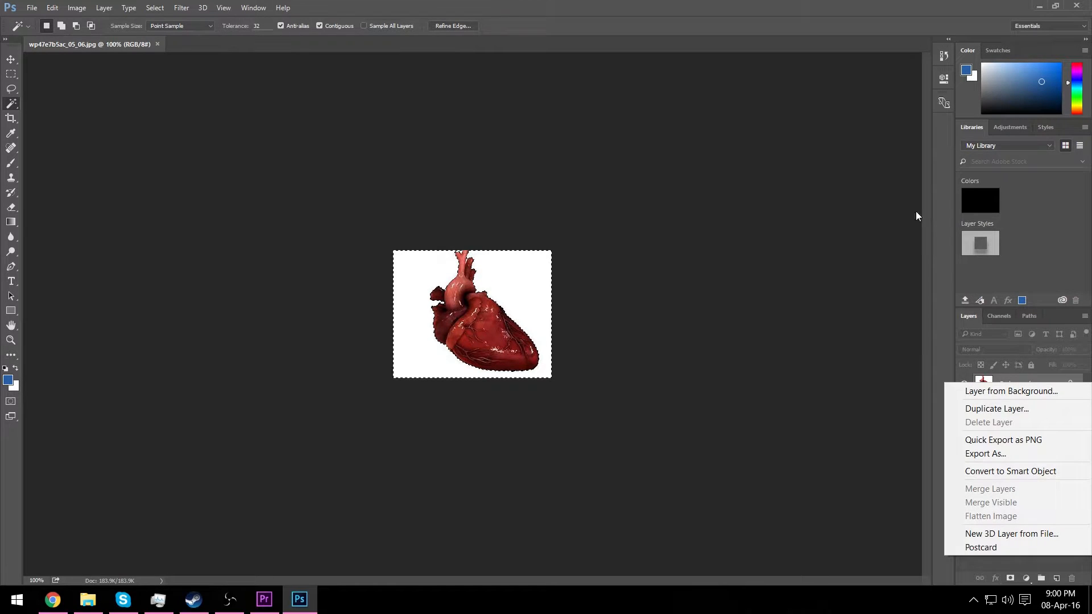
left_click(997, 408)
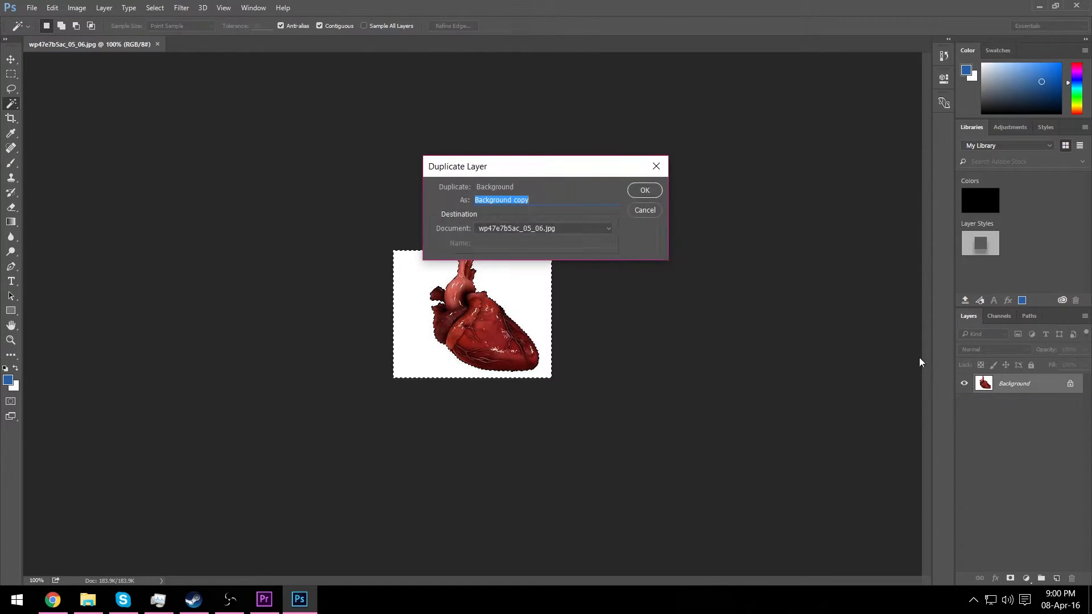
left_click(636, 194)
left_click(965, 403)
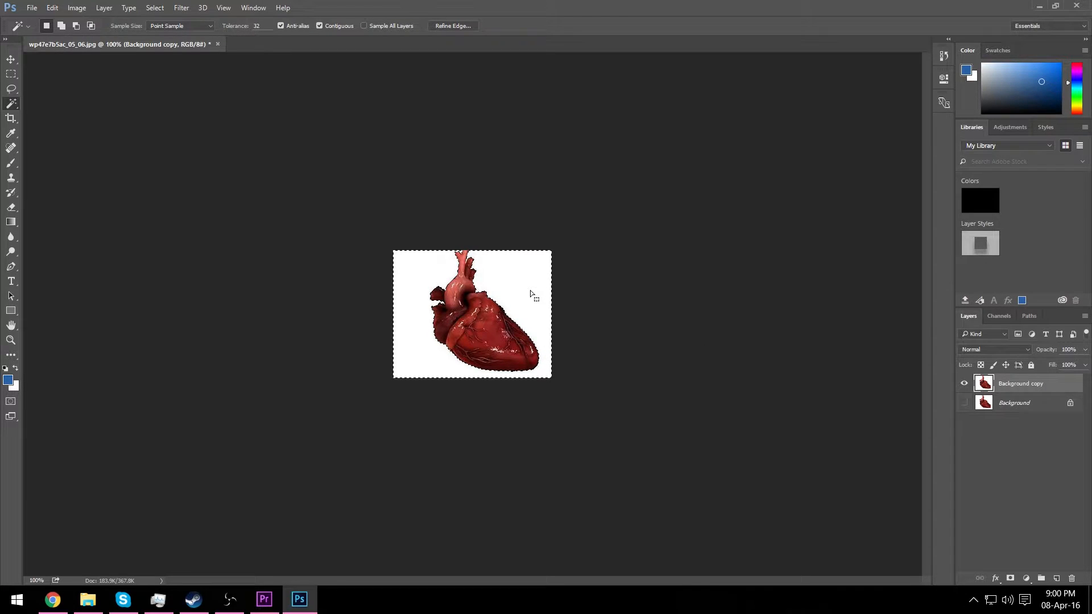
key("Delete")
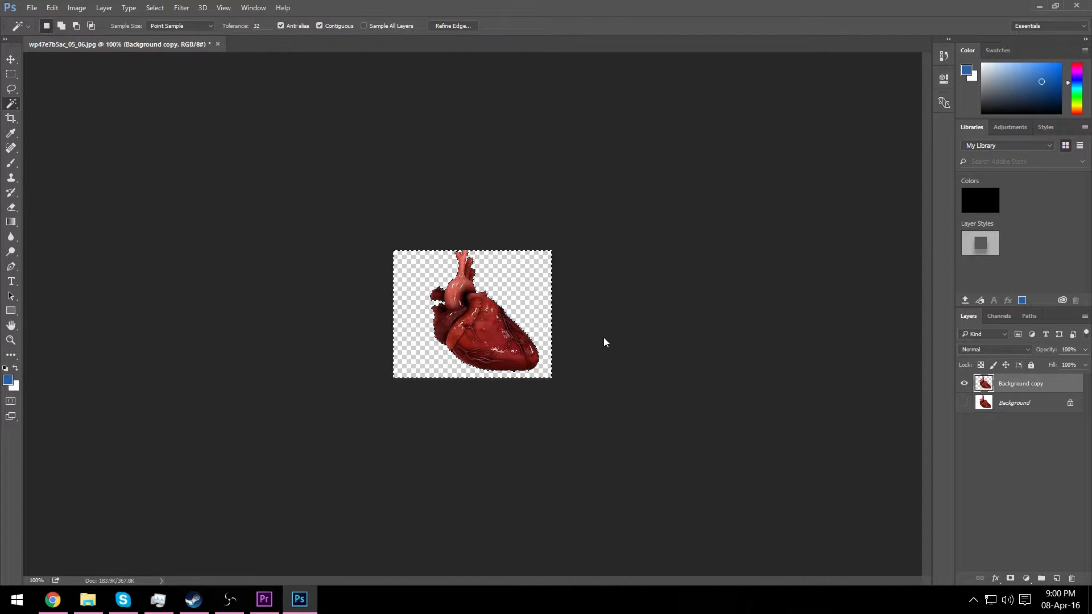
key("ctrl+d")
left_click(362, 176)
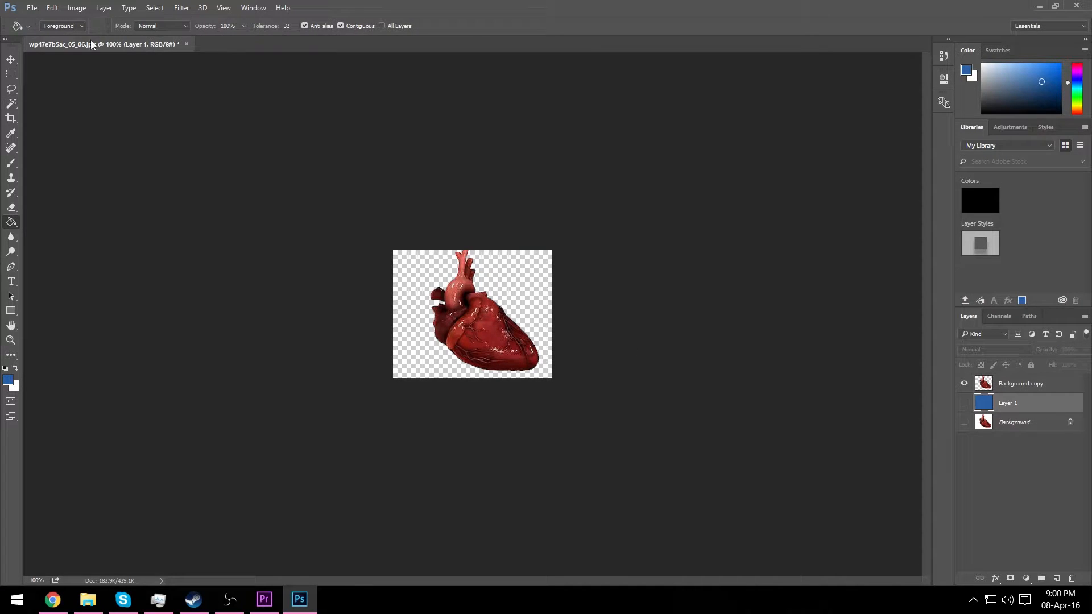
Step: Quick-export the cut-out heart as wp47e7b5ac_05_06.png into the 054 project folder
left_click(32, 8)
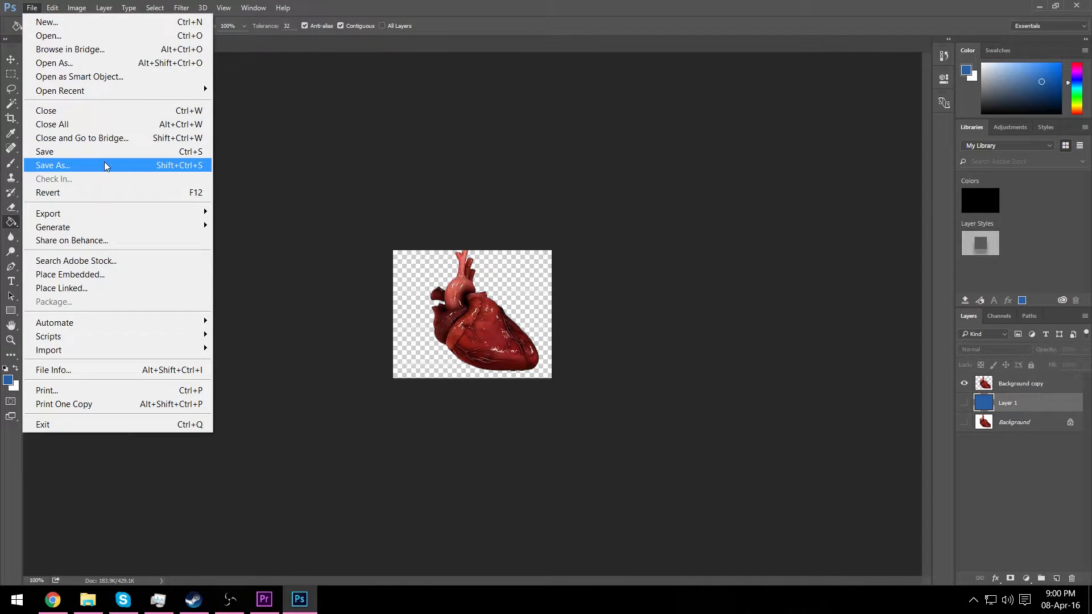
mouse_move(150, 215)
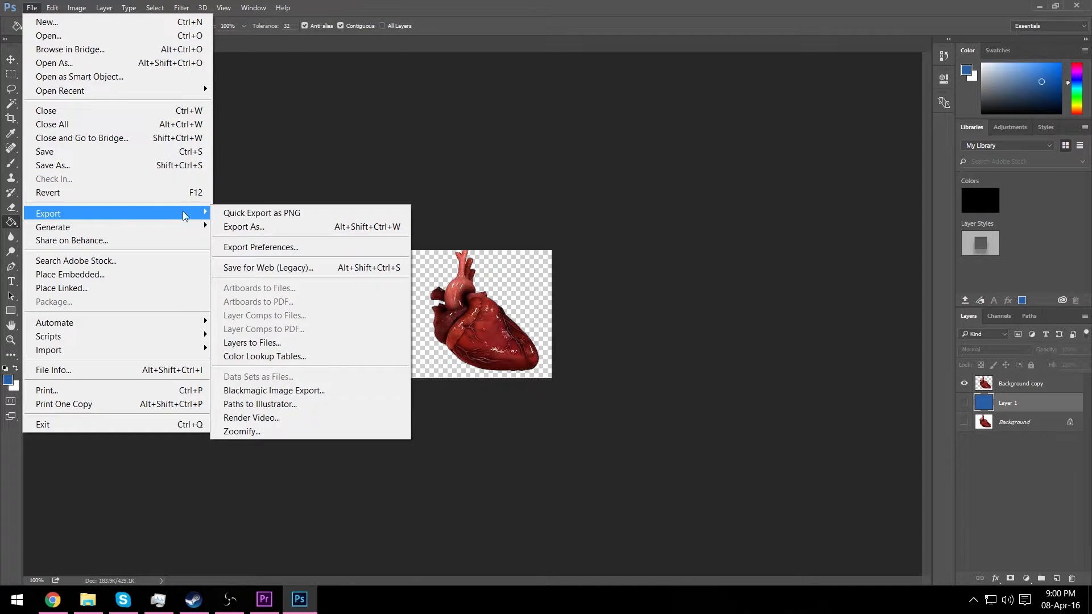
left_click(281, 217)
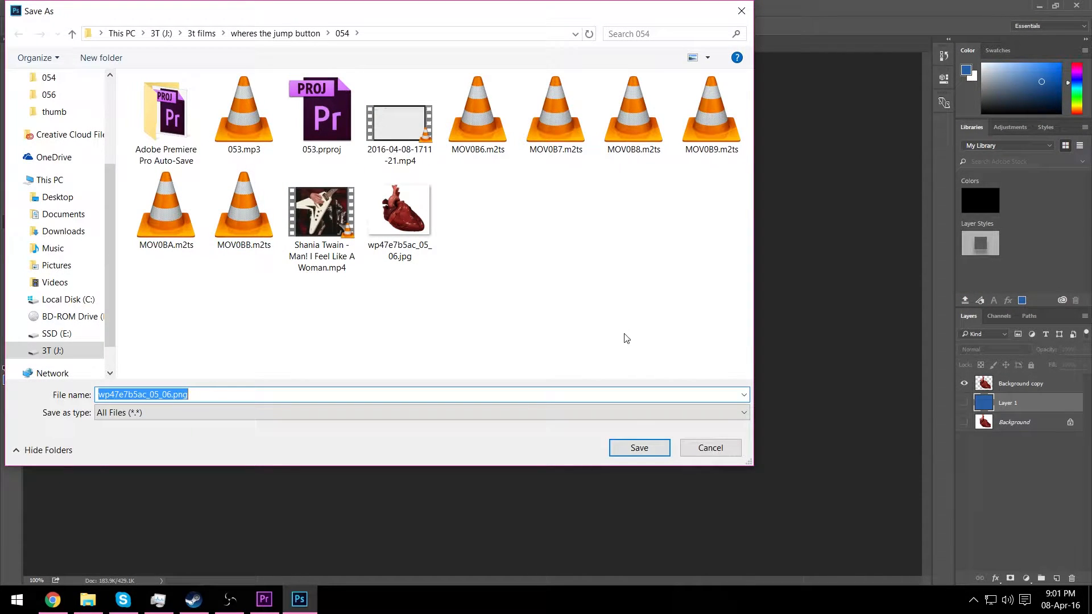
left_click(649, 448)
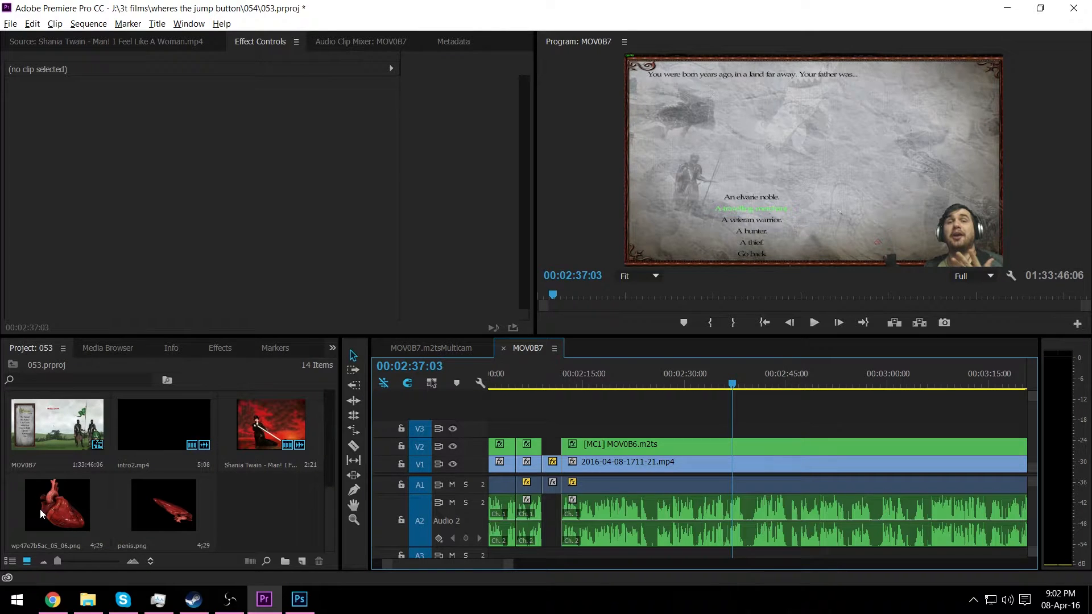
Step: Switch to Premiere and overlay wp47e7b5ac_05_06.png on V3 across 00:02:37:03, with scale 284 and rotation 38°
left_click_drag(41, 514, 721, 427)
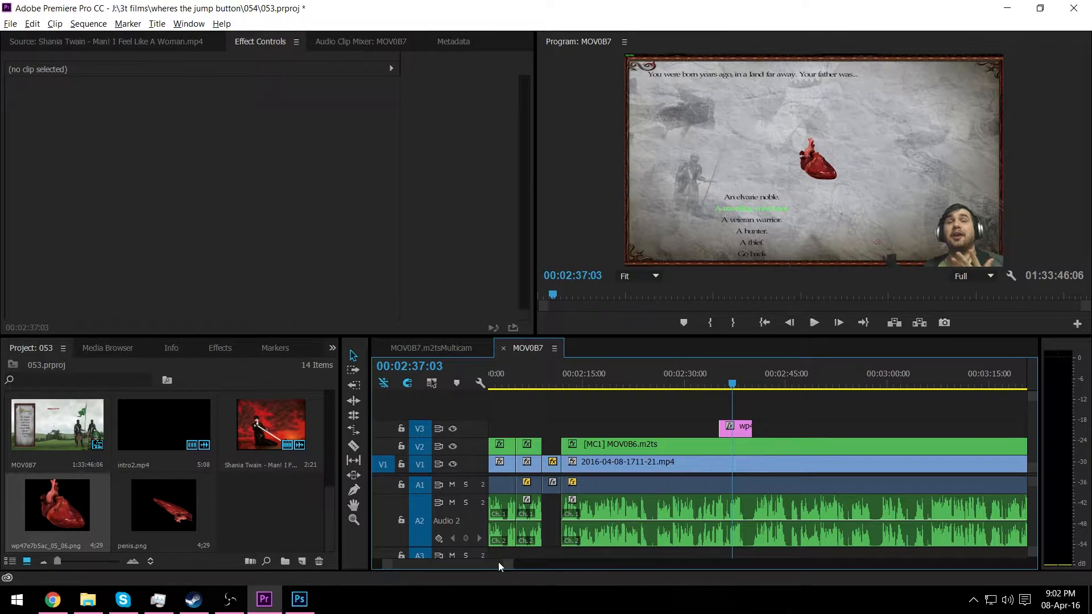
left_click_drag(509, 565, 490, 565)
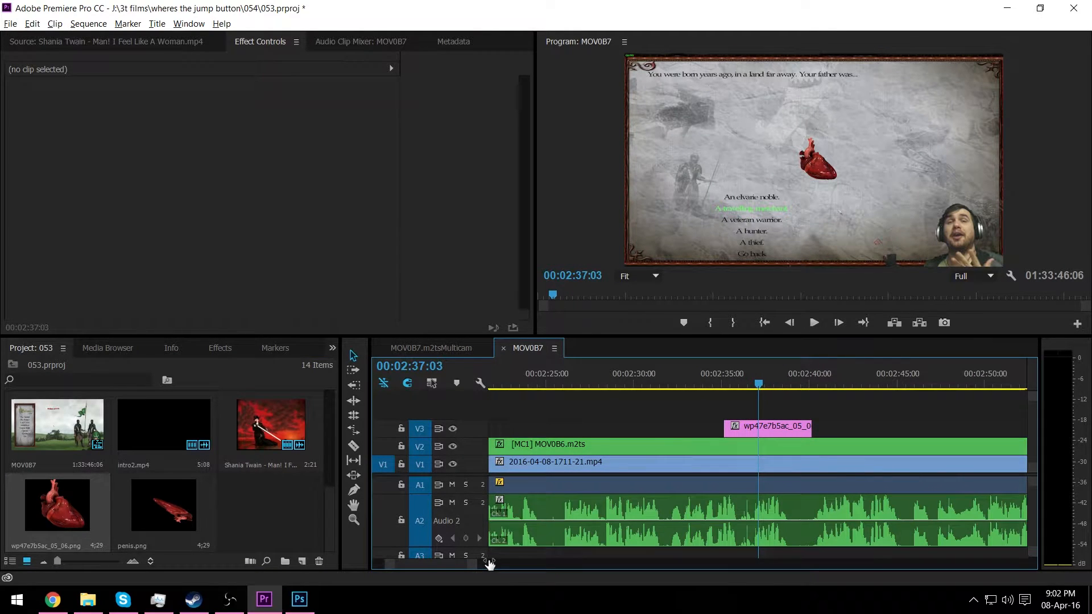
left_click(768, 427)
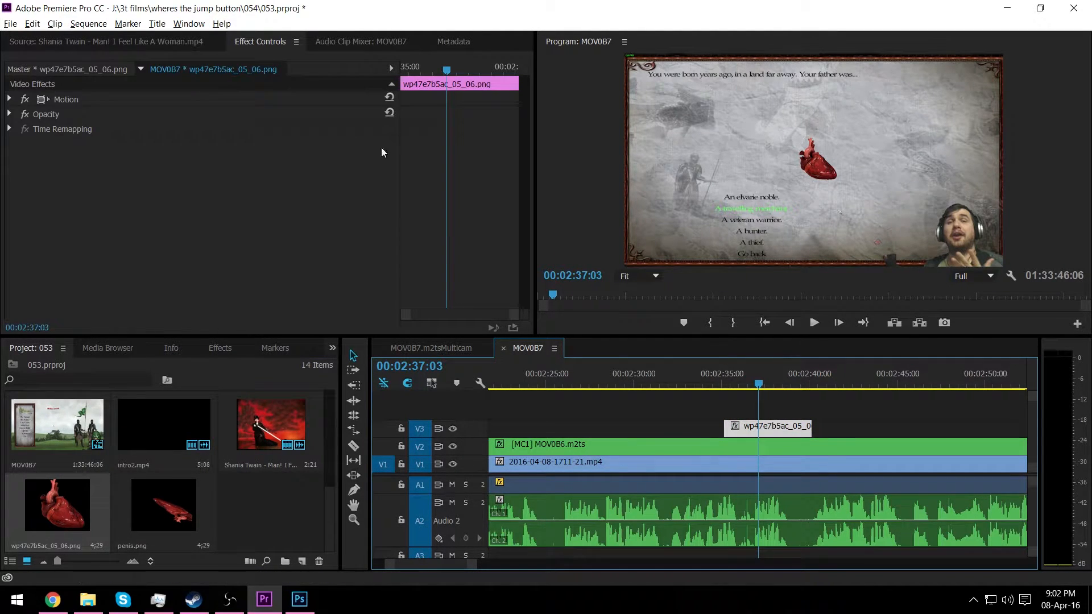
left_click(9, 99)
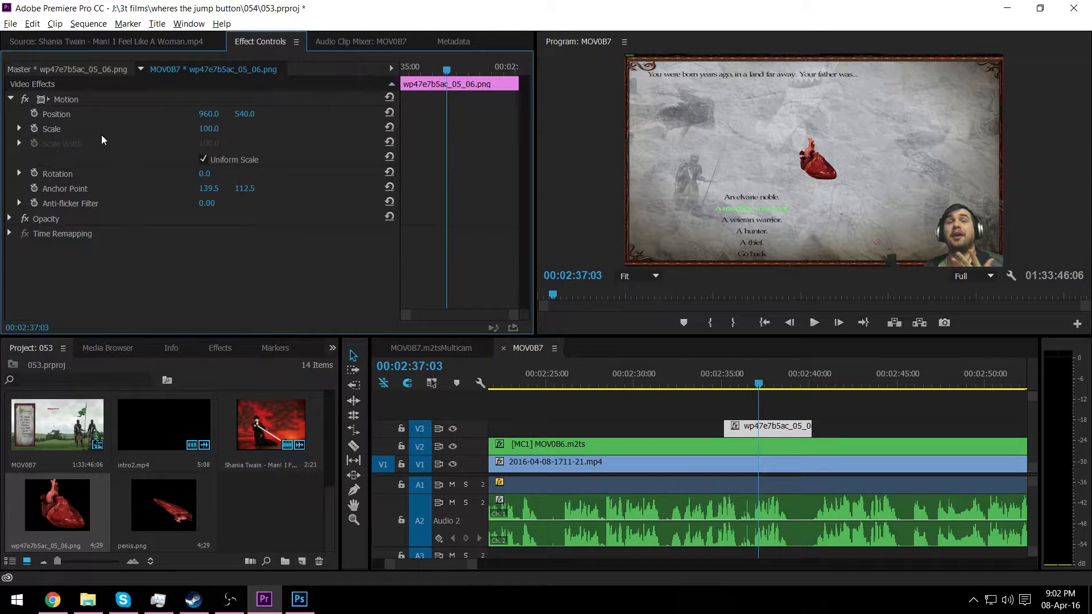
left_click_drag(208, 129, 313, 128)
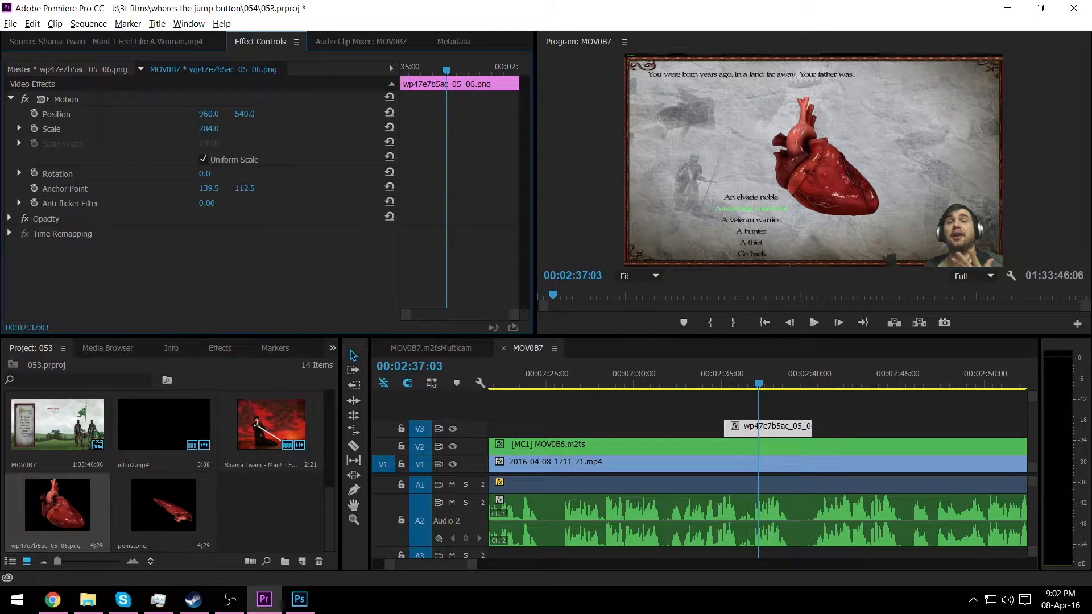
left_click_drag(215, 174, 237, 173)
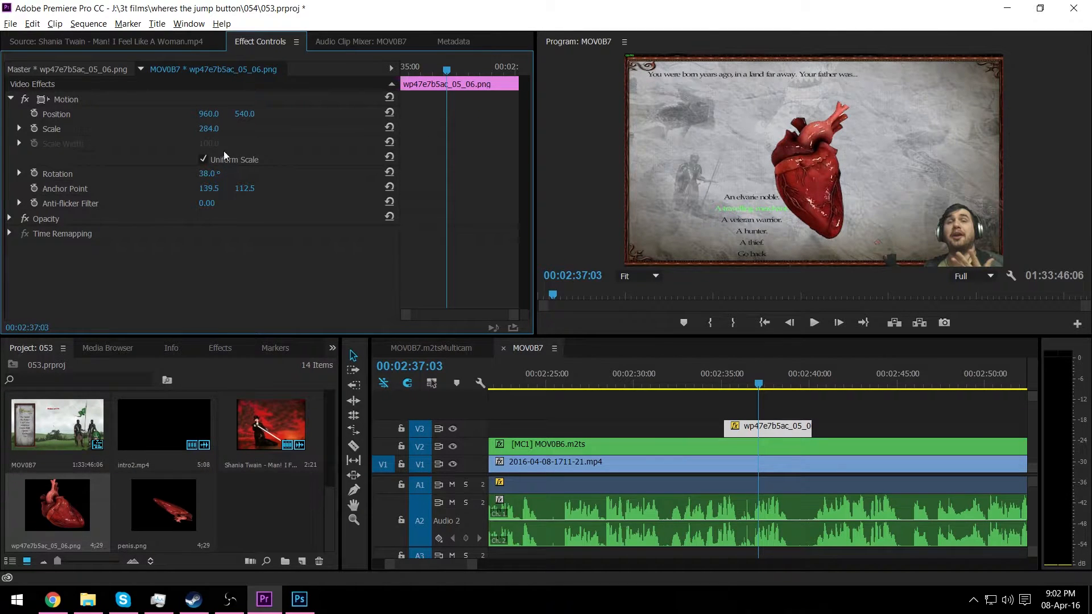
Step: Move the heart image to position 516.9, 514.8 and start position keyframing at 00:02:37:03
left_click(71, 100)
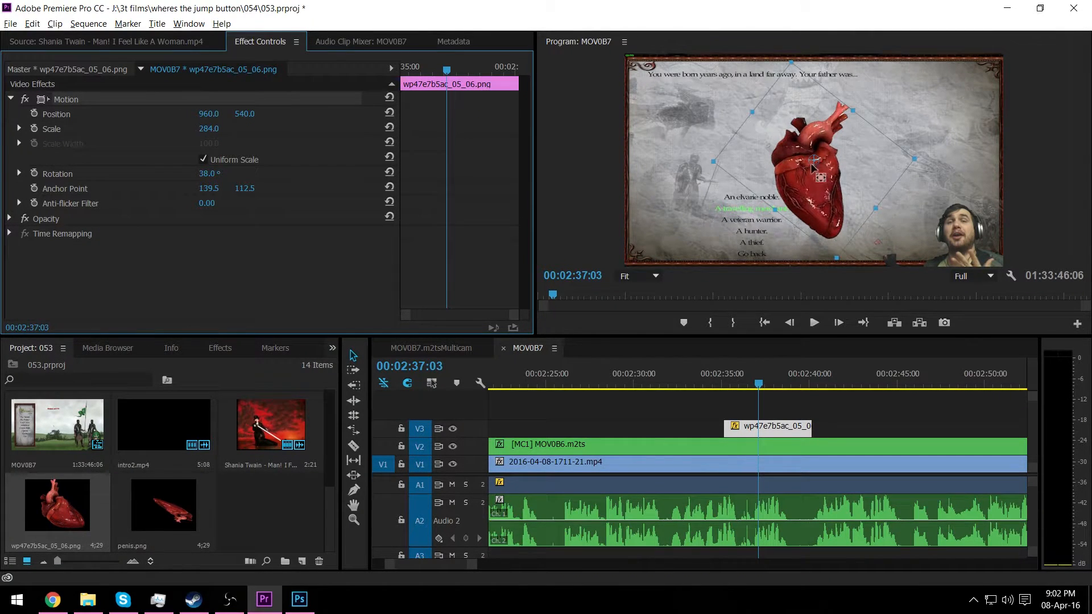
left_click_drag(818, 170, 730, 165)
left_click(724, 403)
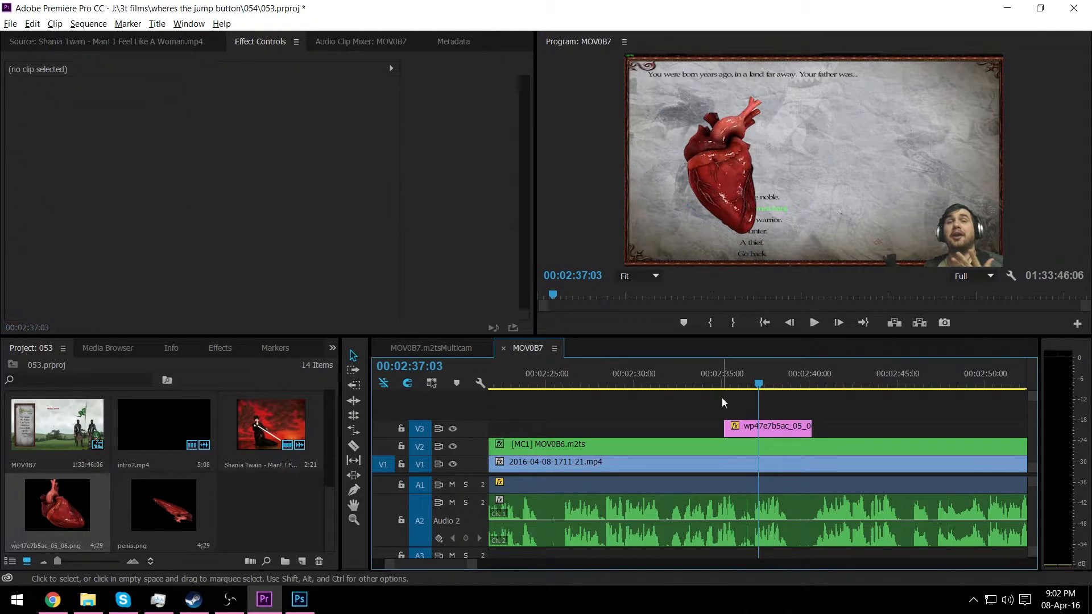
left_click(770, 426)
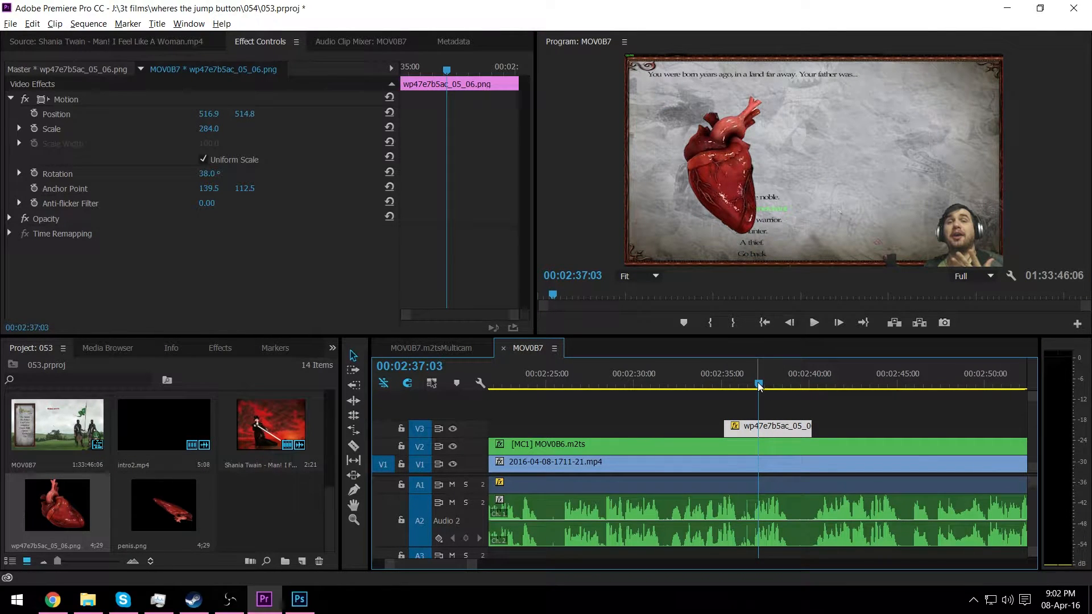
left_click_drag(757, 383, 757, 381)
left_click(34, 114)
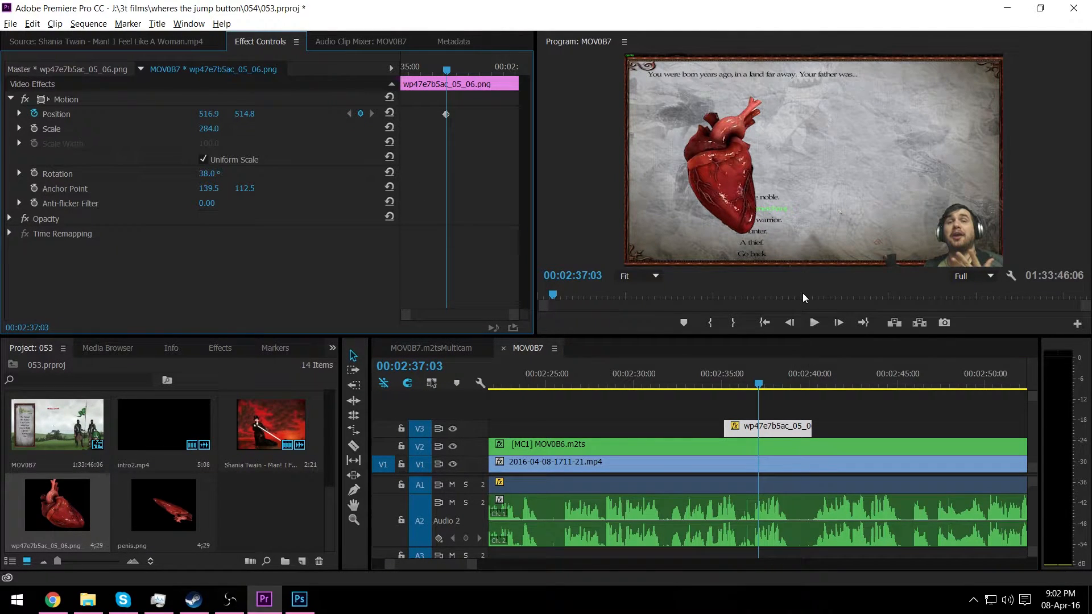
Step: Five frames earlier, at 00:02:36:23, keyframe the heart off-screen beyond the frame's lower-left corner at position -257.6, 1090.8
key("Left")
key("Left")
key("Left")
key("Left")
key("Left")
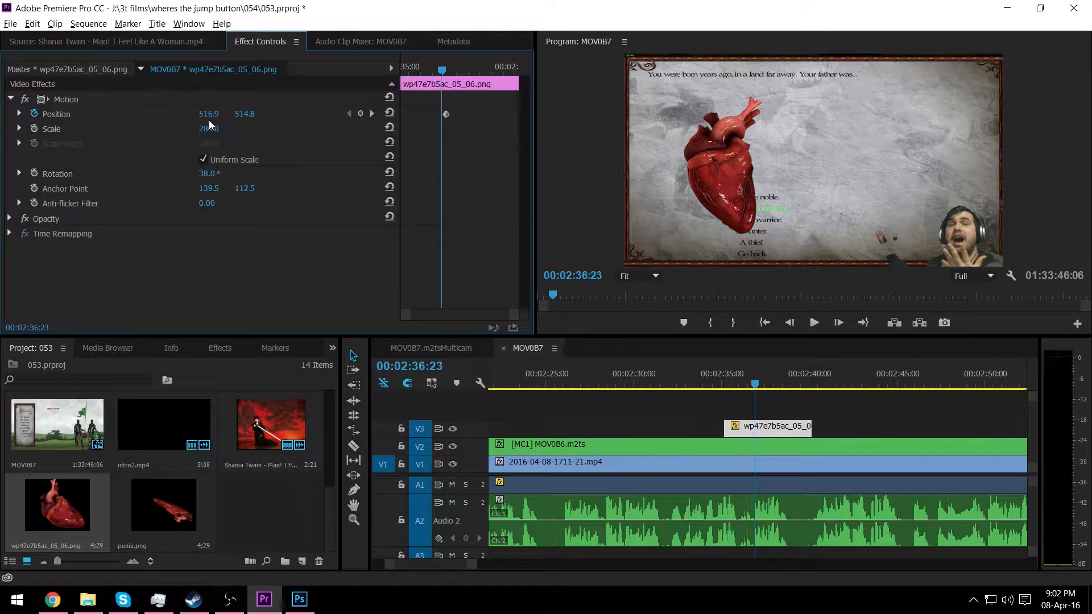
left_click(66, 99)
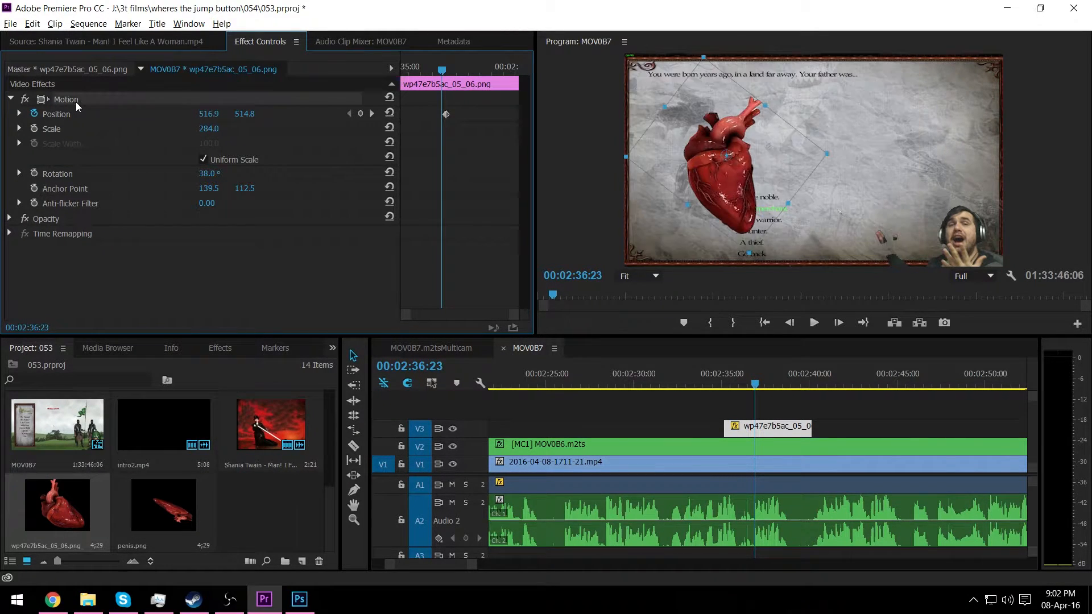
left_click_drag(702, 163, 551, 275)
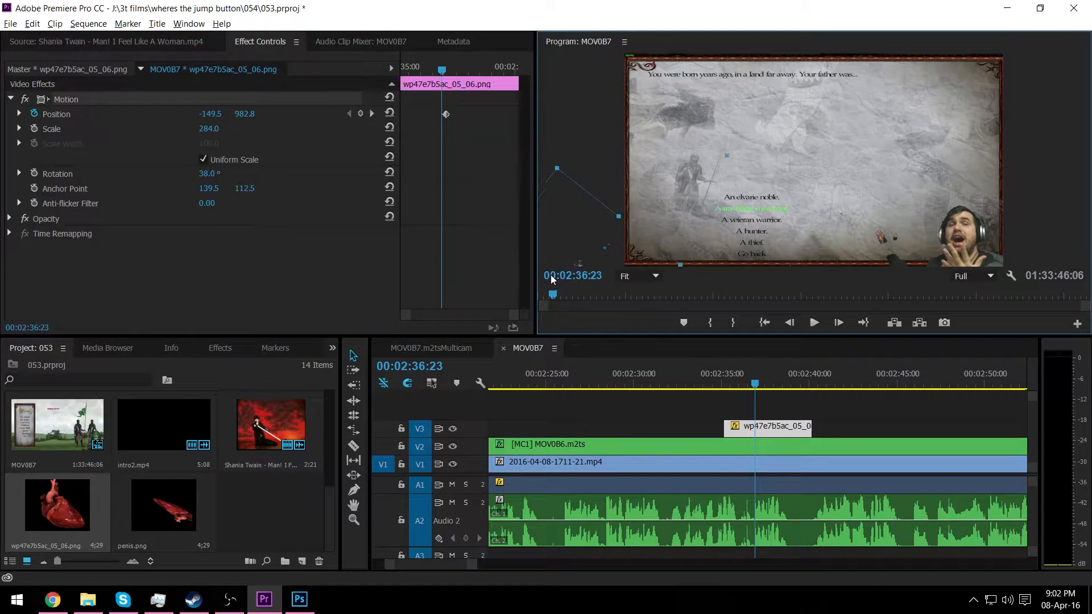
Step: Play back the heart's entrance from 00:02:36:00 and review its two position keyframes
left_click(746, 383)
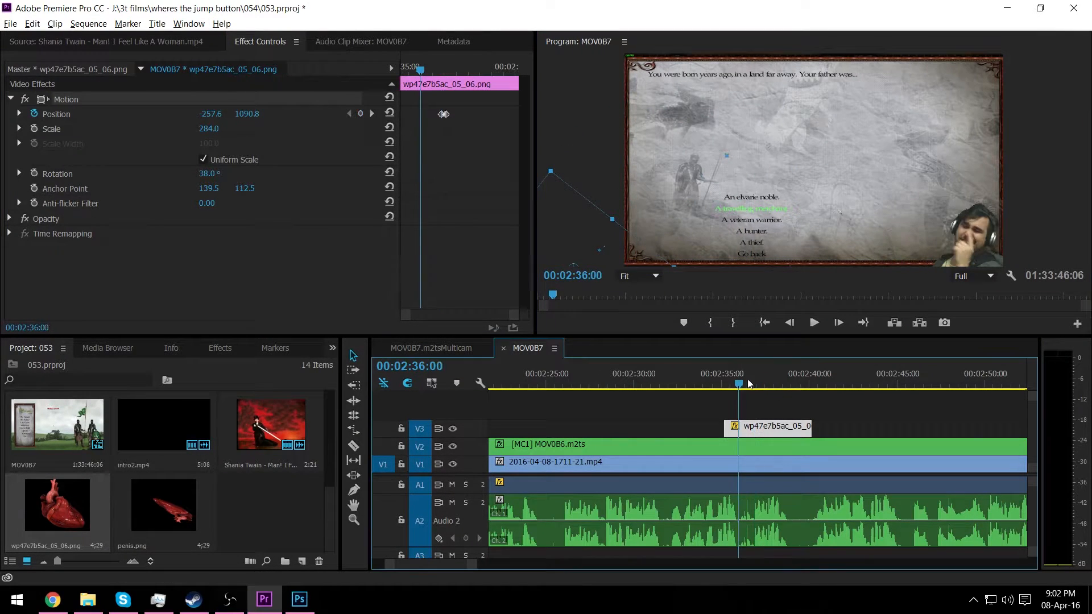
left_click(855, 405)
key("space")
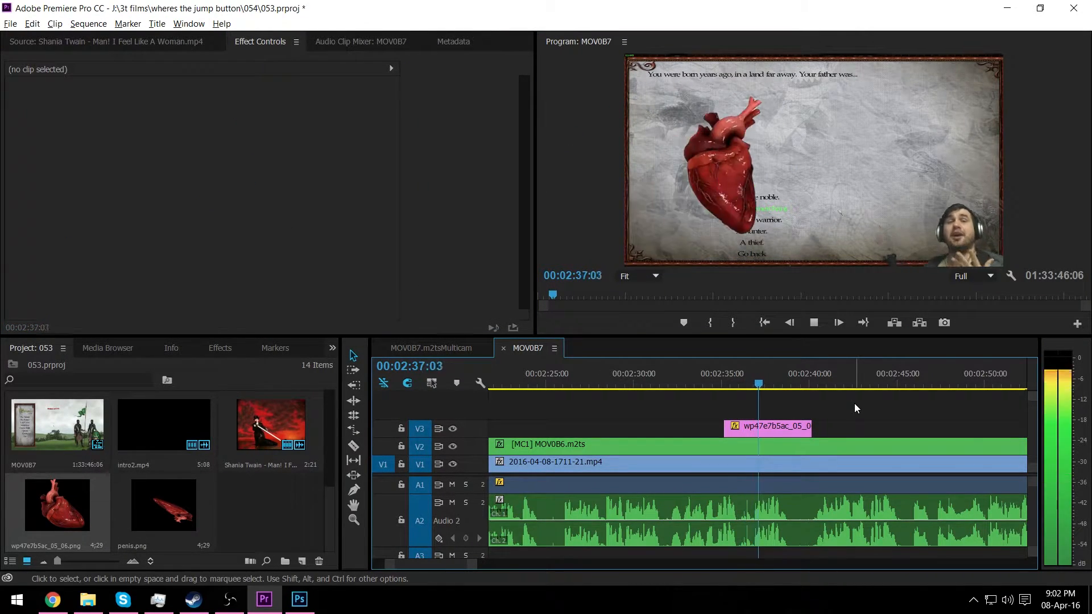
key("space")
left_click(764, 383)
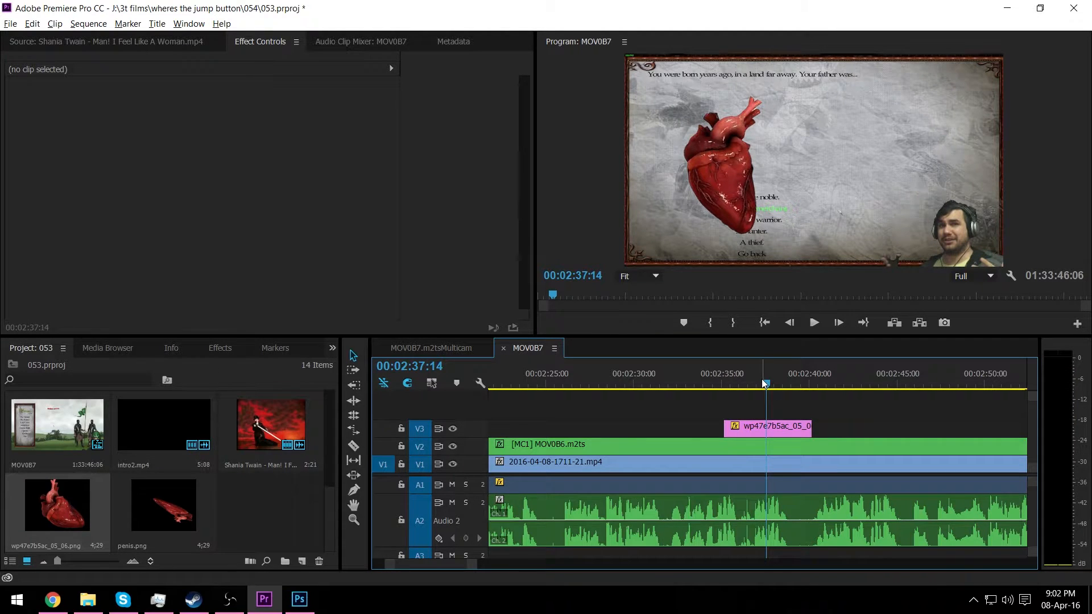
left_click(799, 426)
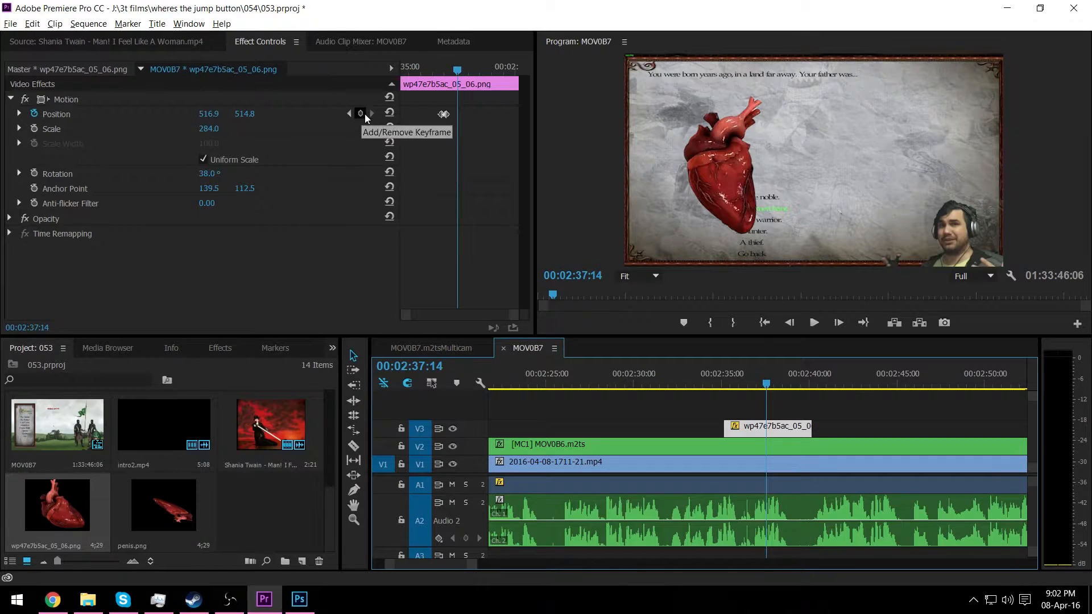
left_click(349, 114)
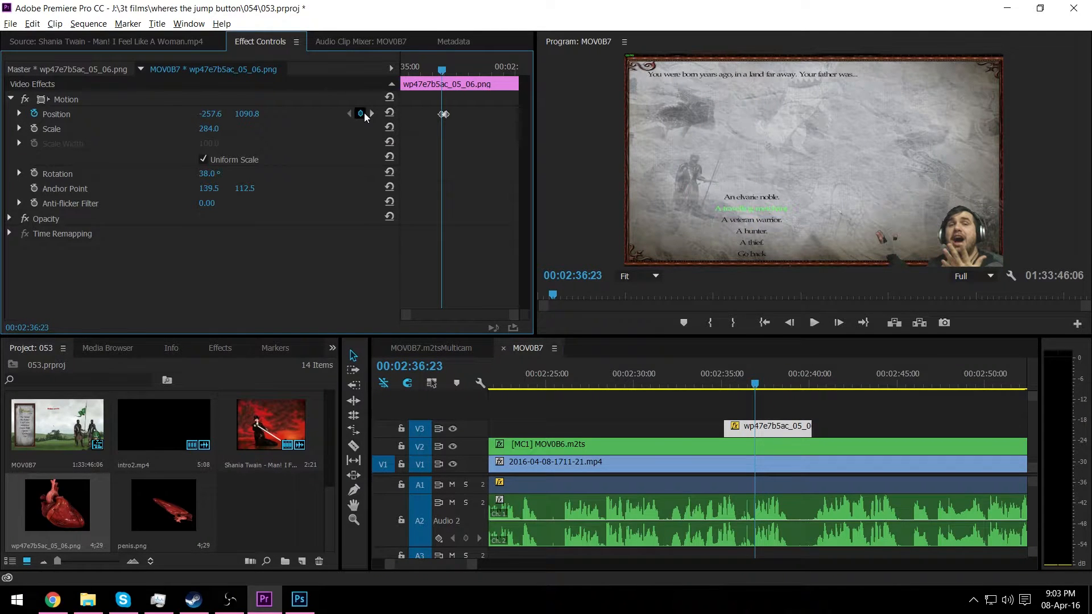
left_click(372, 113)
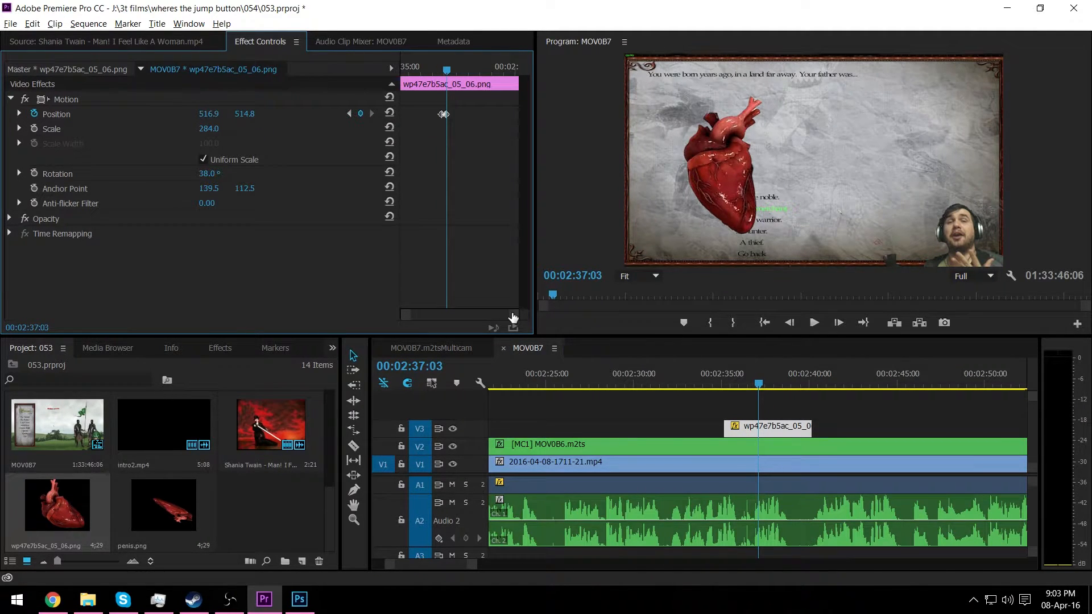
Step: Add an overshoot position keyframe for the heart at 00:02:37:01, at about 574.6, 471.6
left_click_drag(515, 315, 484, 312)
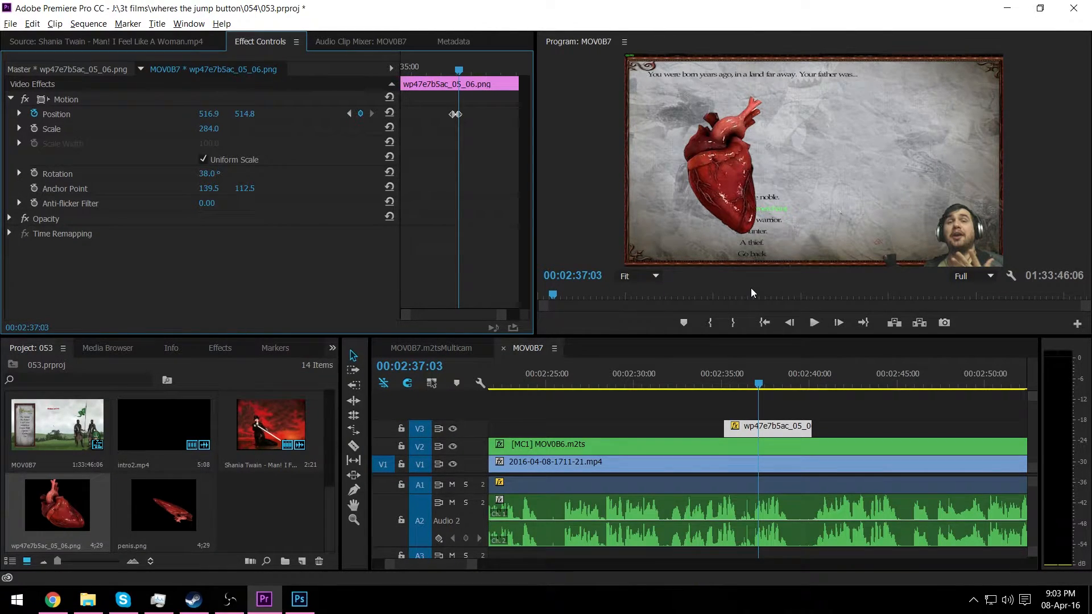
key("Right")
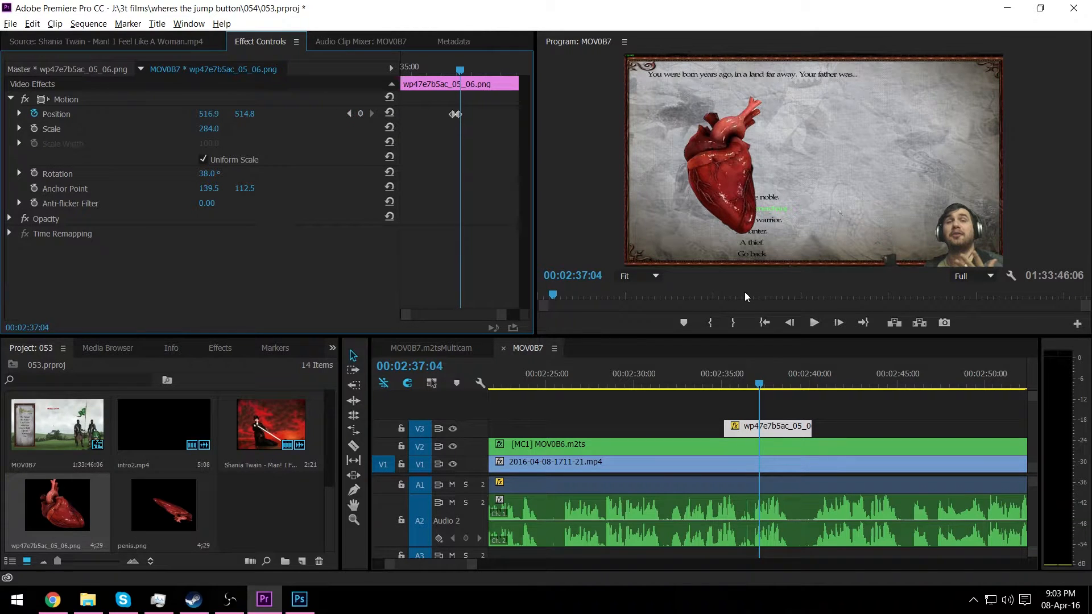
key("Left")
key("Left")
key("Left")
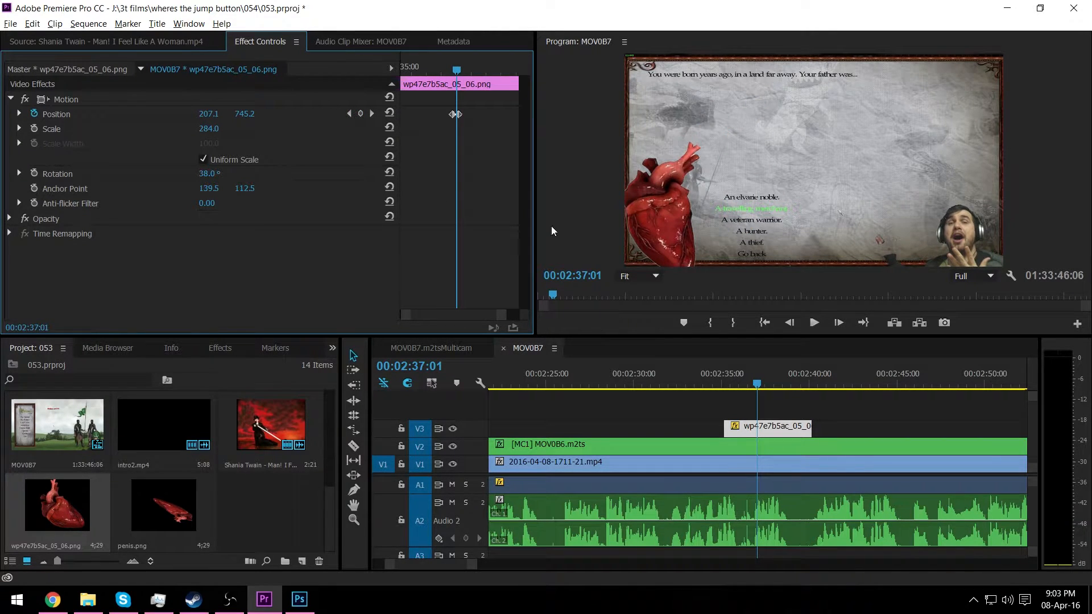
left_click(93, 101)
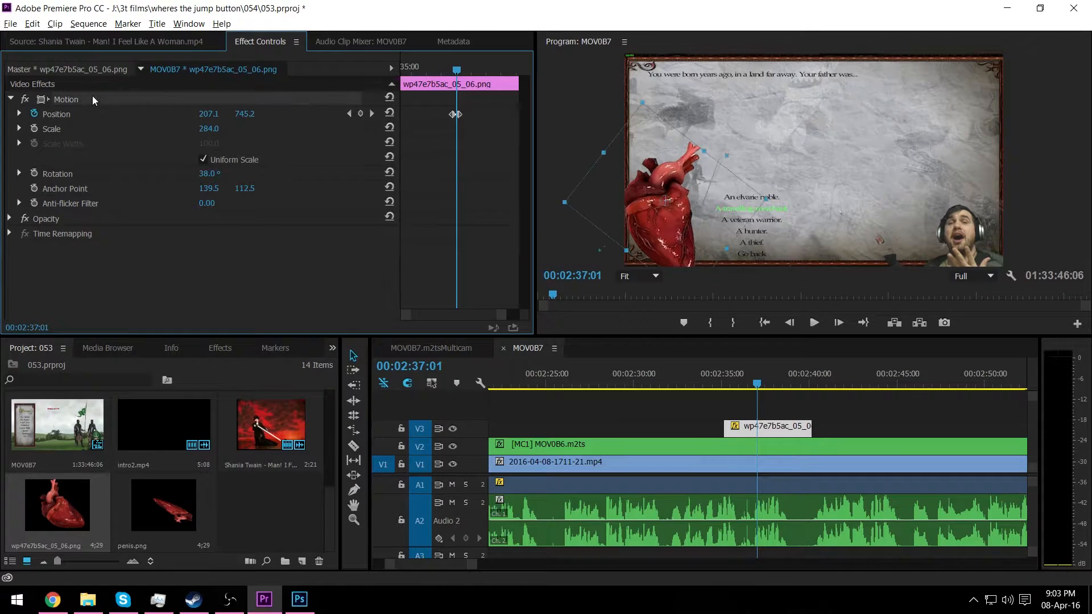
left_click_drag(647, 222, 725, 167)
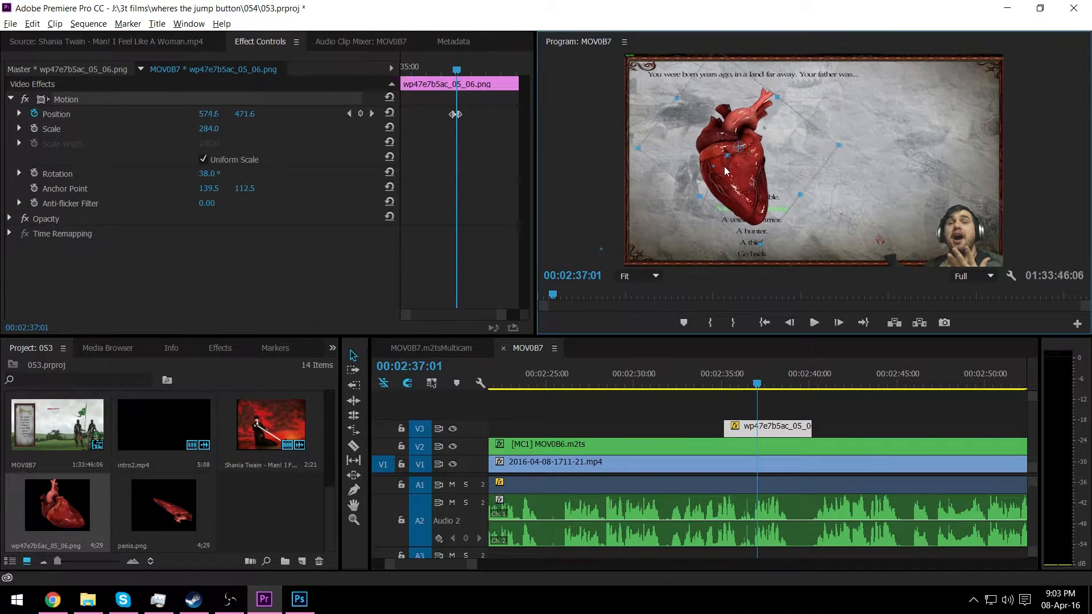
Step: Play back the heart's fly-in from 00:02:35:16, and replay it from 00:02:36:23
left_click(734, 385)
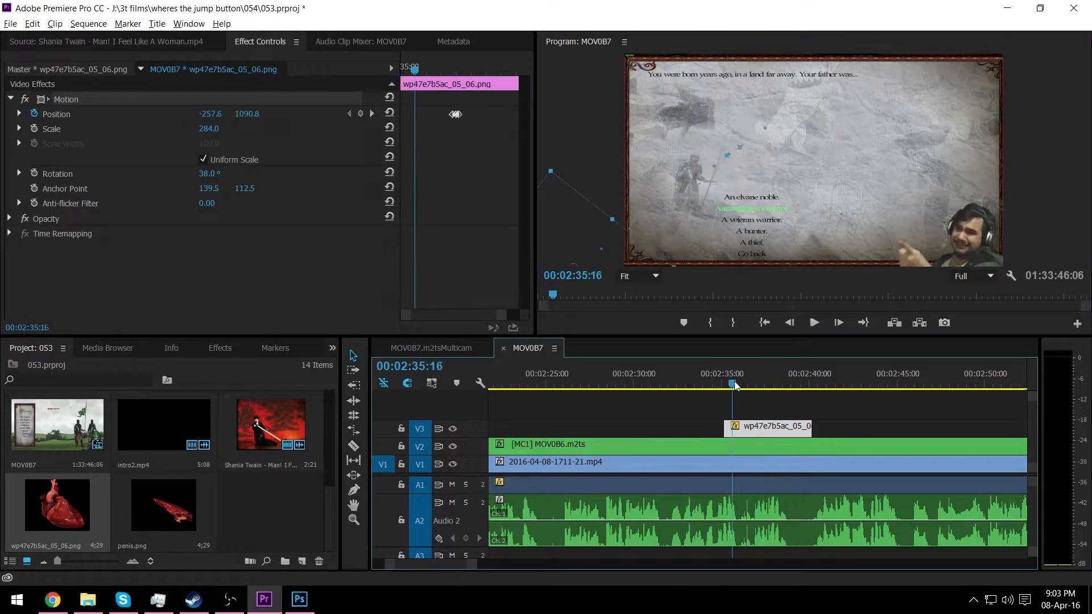
left_click(677, 399)
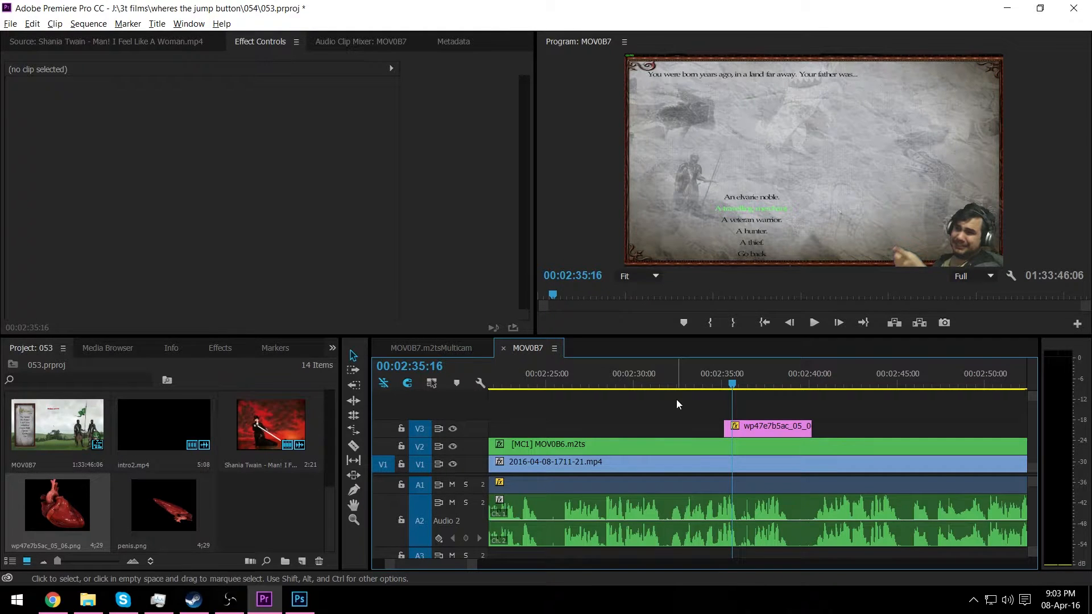
key("space")
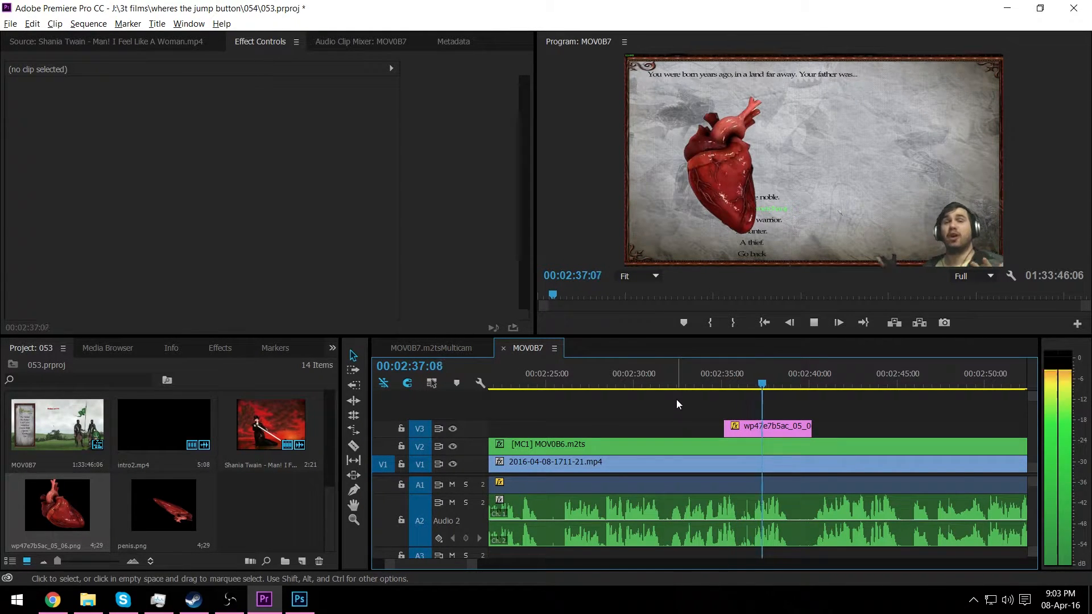
key("space")
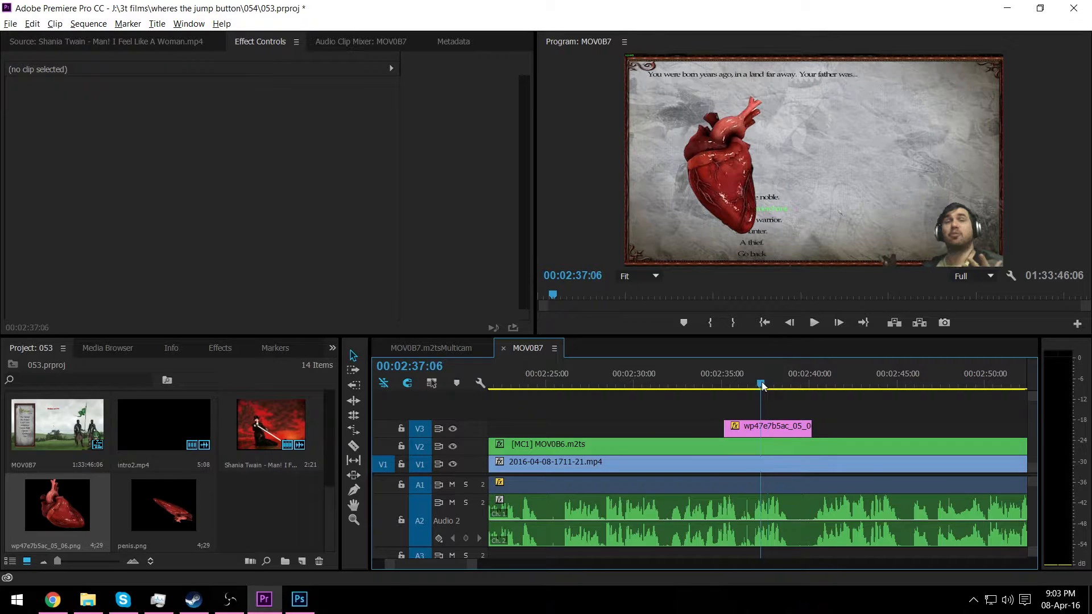
left_click_drag(763, 382, 757, 385)
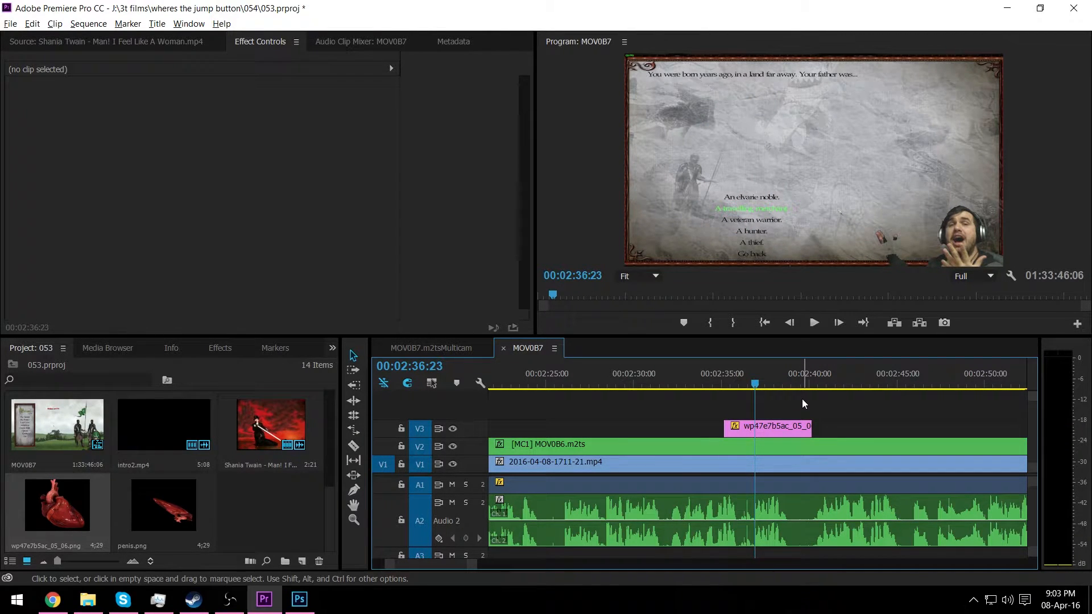
key("space")
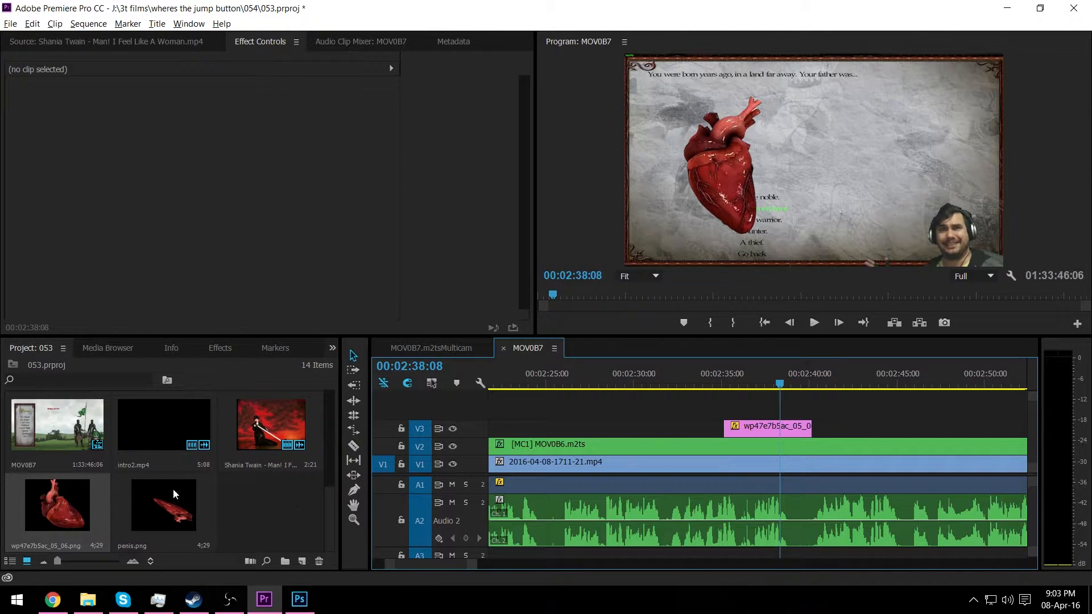
Step: Overlay penis.png on V4 directly above the heart clip, cue the sequence to 00:02:38:03 and select the new clip
left_click_drag(167, 512, 730, 405)
left_click(762, 387)
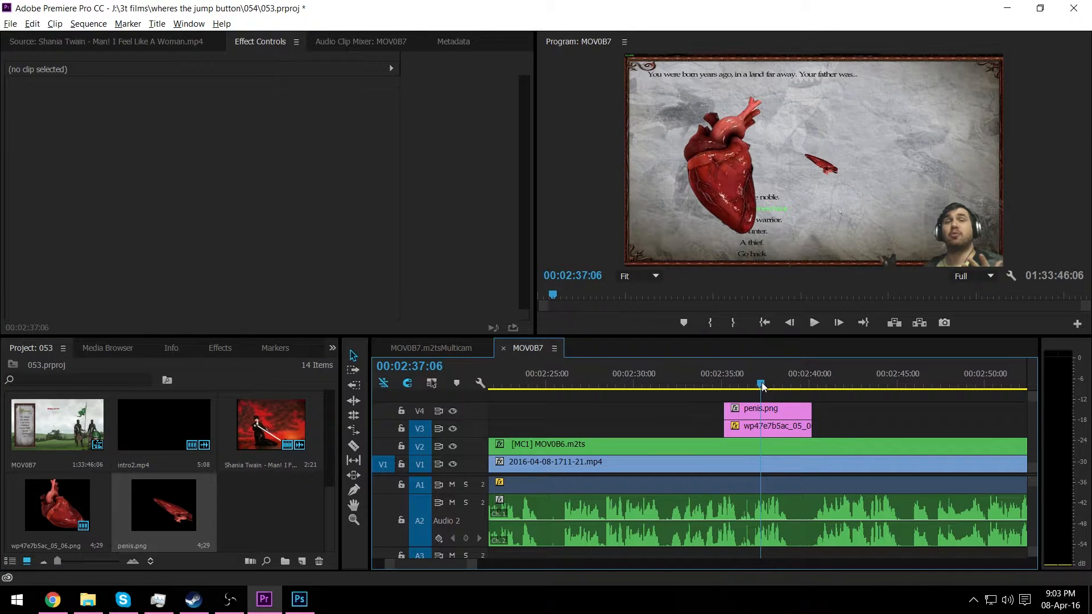
key("space")
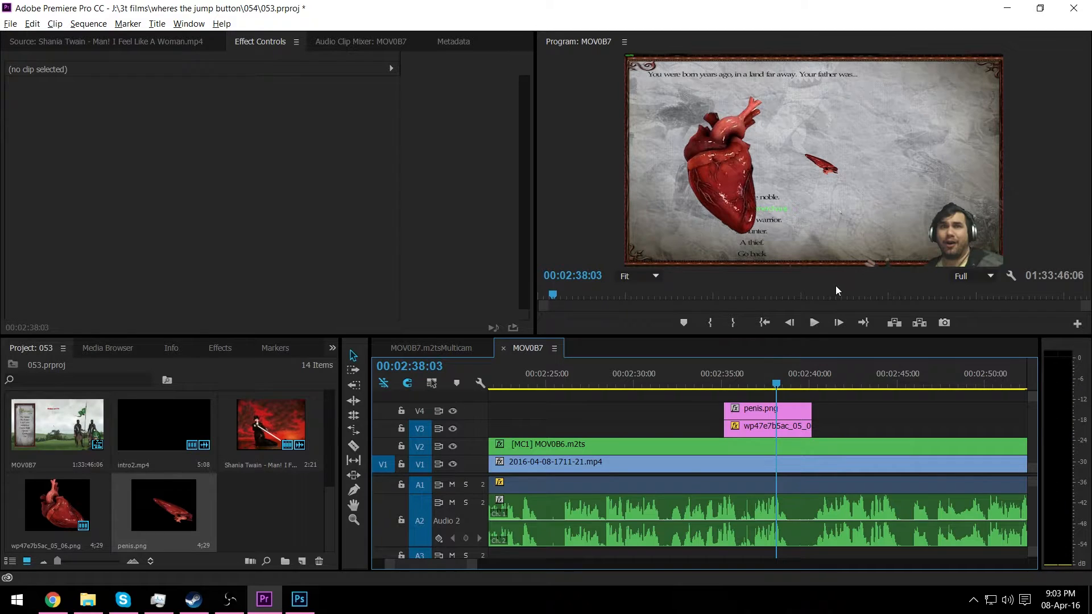
left_click(793, 410)
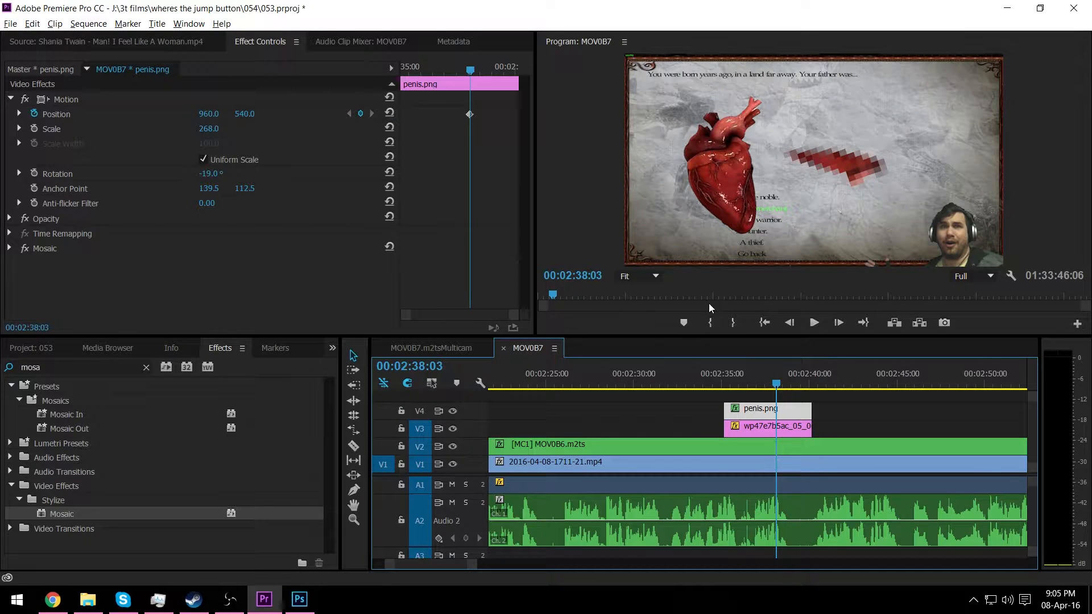
Step: Keyframe the mosaic cut-out off-screen at position 2130.7, 835.2 at 00:02:37:21, and play back its entrance
key("Left")
key("Left")
key("Left")
key("Left")
key("Left")
key("Left")
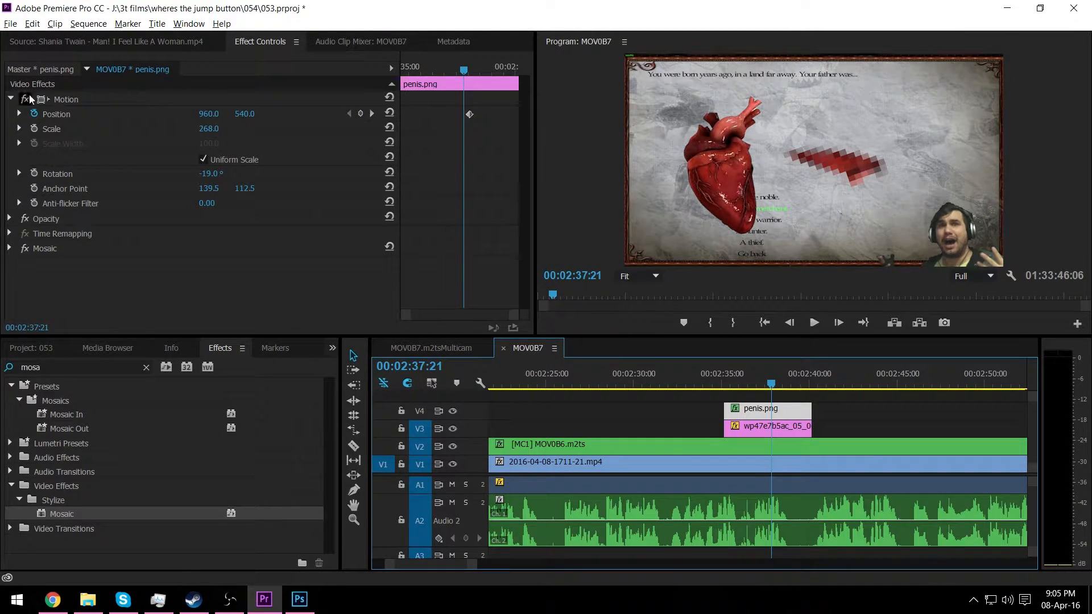
left_click(67, 101)
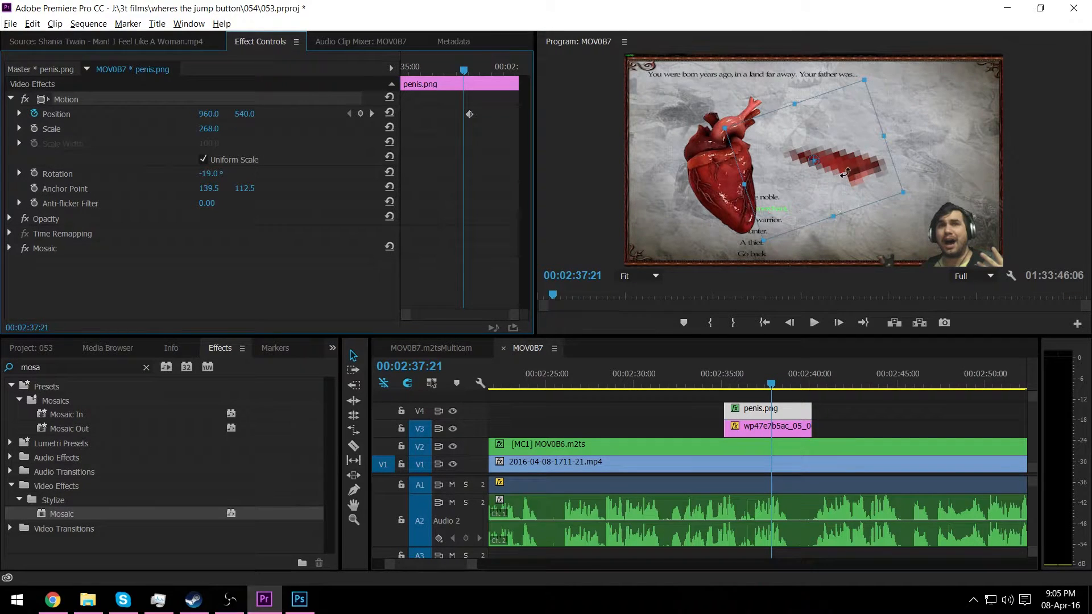
left_click_drag(860, 177, 1091, 235)
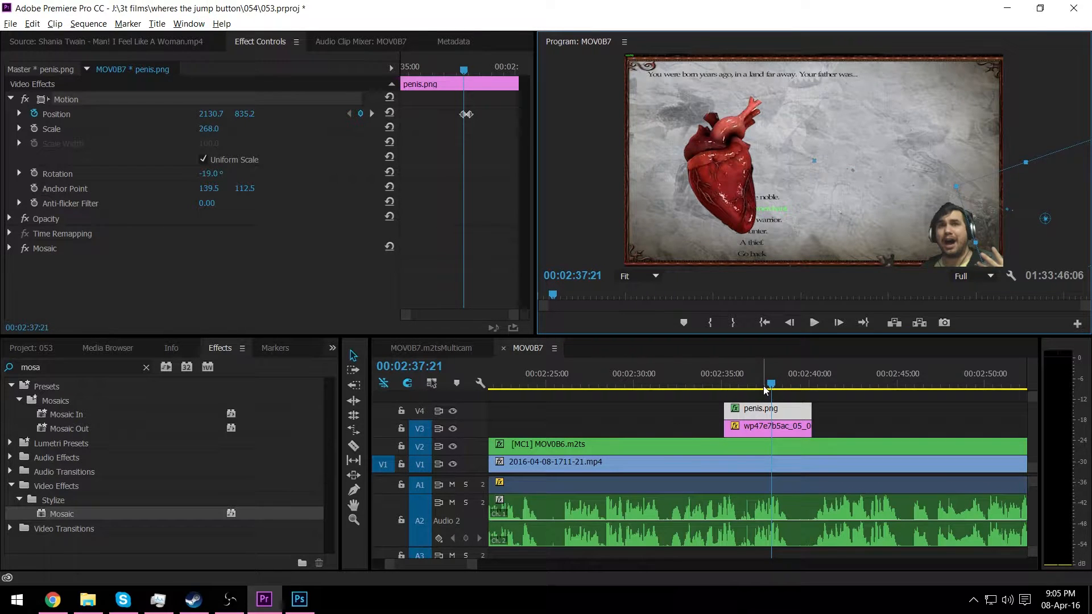
left_click(720, 382)
left_click(879, 402)
key("space")
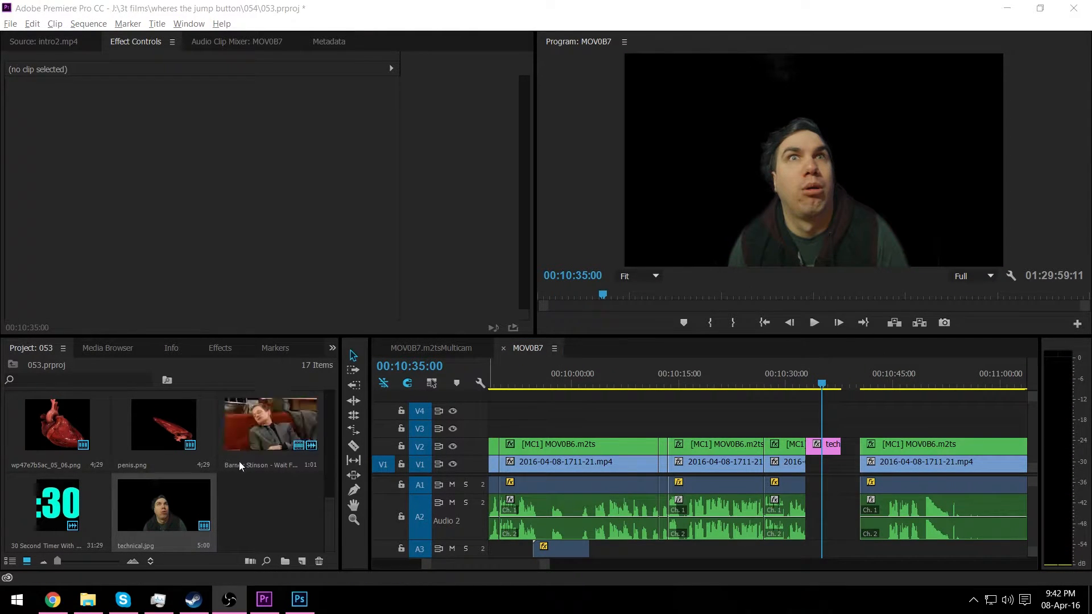
Step: Check intro2.mp4 around 00:00:01:28, and add the audio of Bars and Tone 1 kHz -10 dbFS.mp4 on A1 beneath the technical.jpg still
left_click(61, 43)
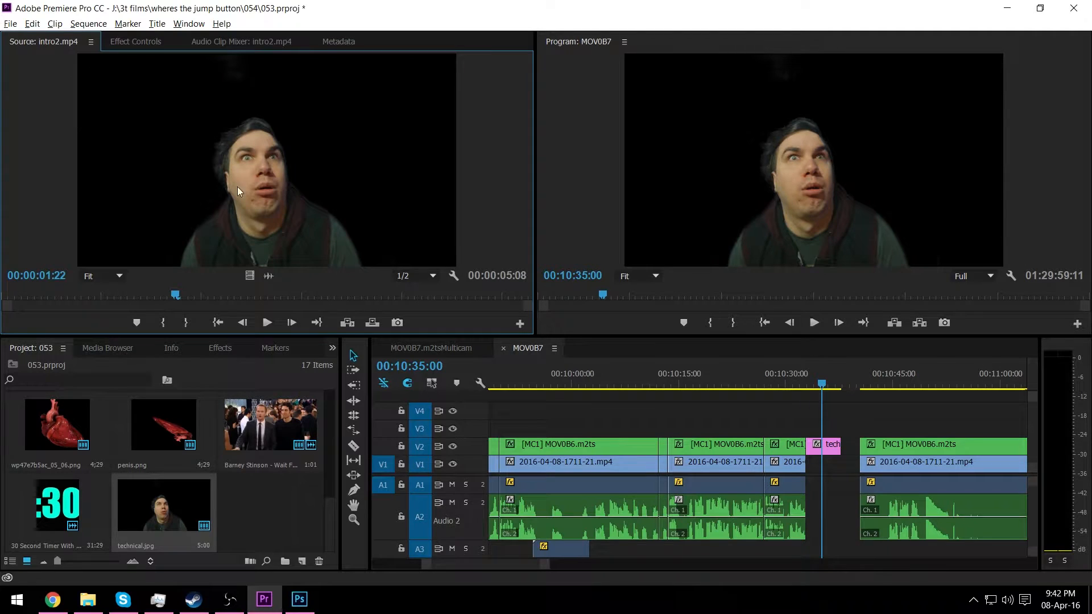
mouse_move(172, 297)
left_mouse_down()
mouse_move(149, 297)
mouse_move(192, 298)
left_mouse_up()
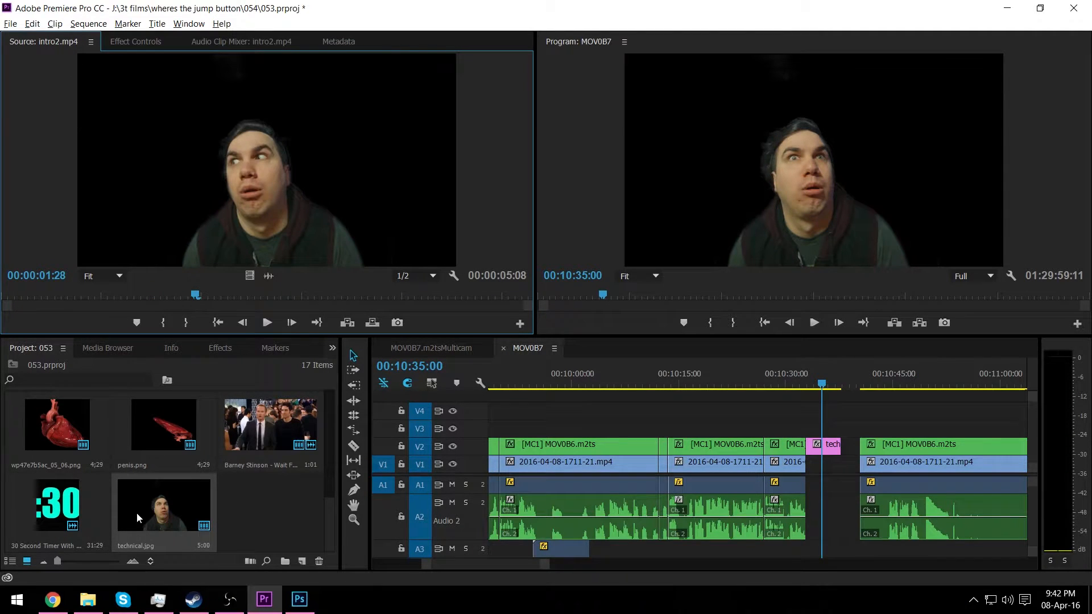
left_click(88, 600)
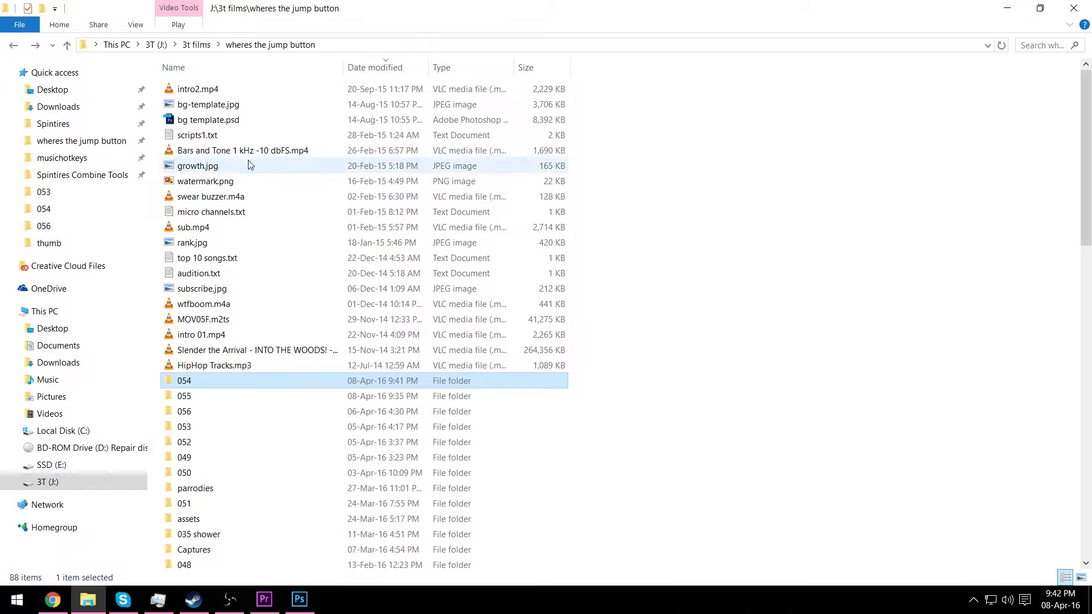
left_click_drag(258, 152, 810, 483)
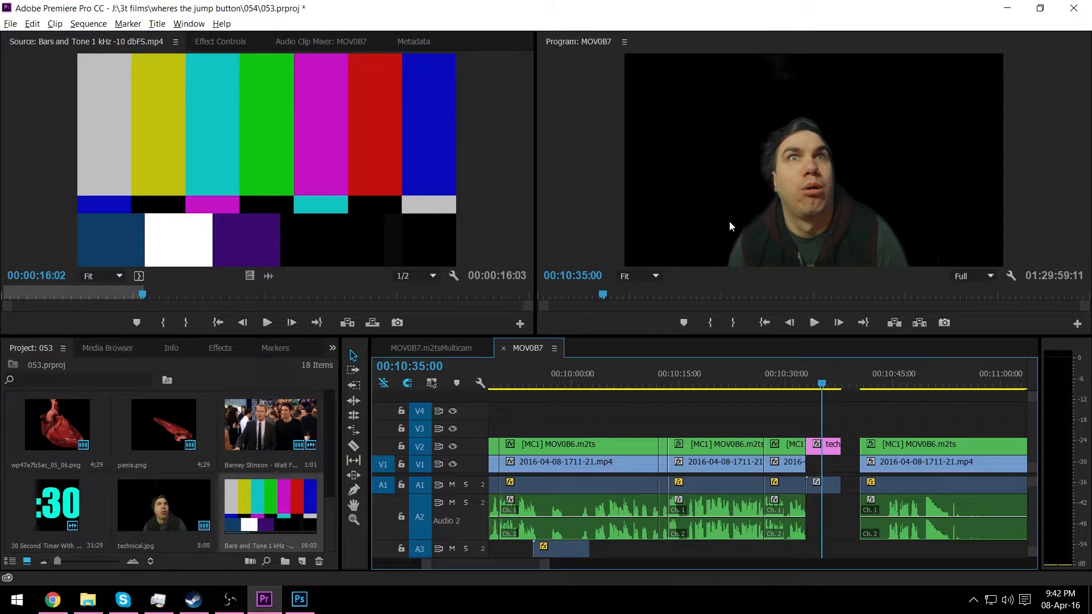
Step: Create a still title named tech reading "SORRY WE ARE EXPERIENCING SOME TECHNICAL DIFFICULTIES" and position it above the presenter's head at about 949.2, 266.3
left_click(160, 24)
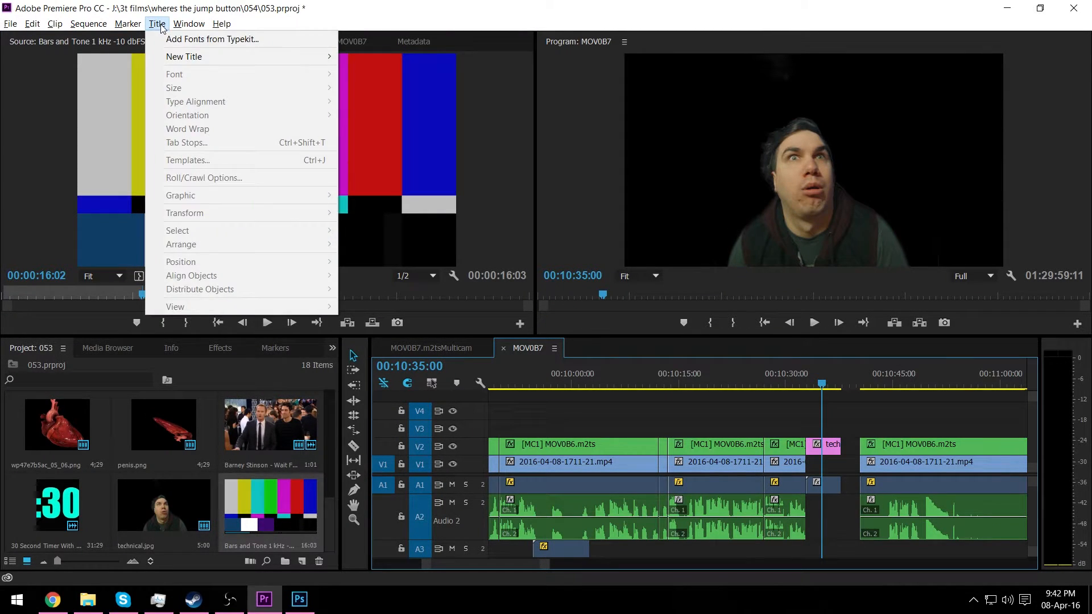
mouse_move(169, 56)
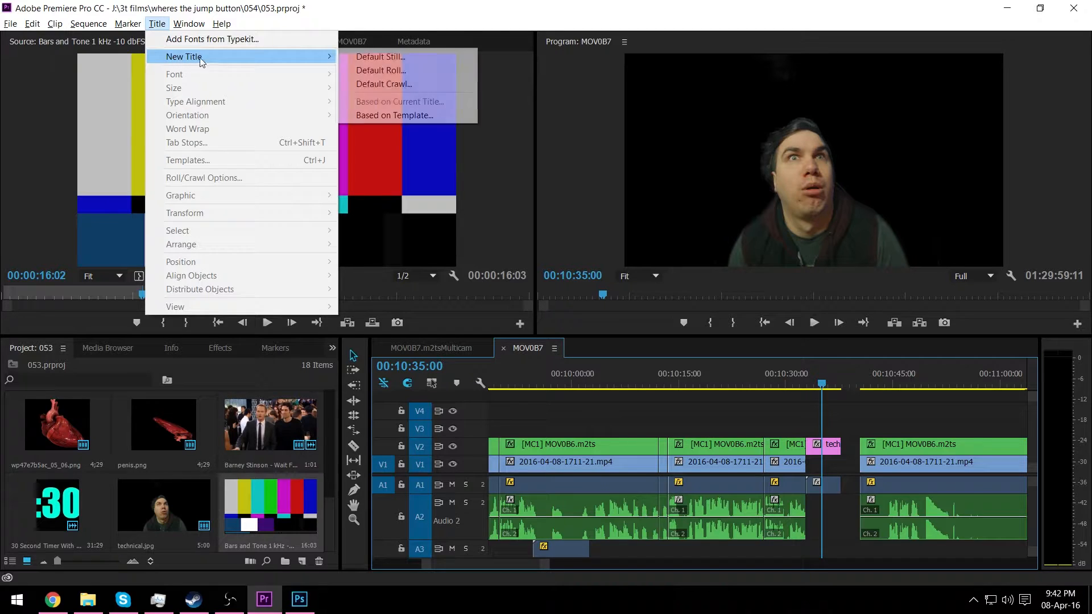
left_click(376, 57)
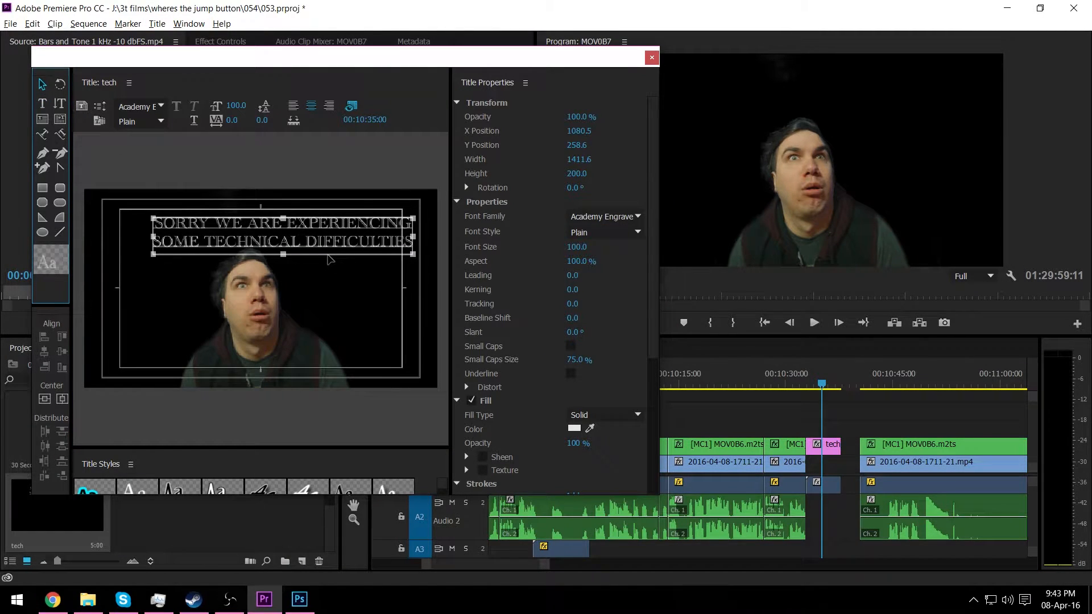
left_click_drag(359, 230, 333, 233)
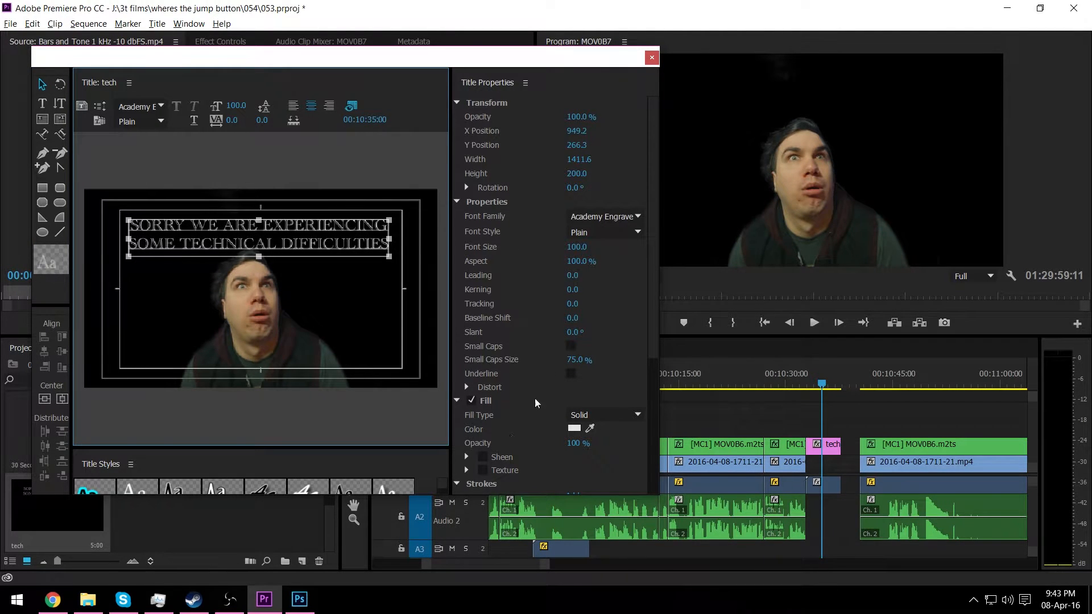
Step: Add an outer stroke to the title text in red FF0000, with type Edge and size 200
scroll(551, 413, "down", 1)
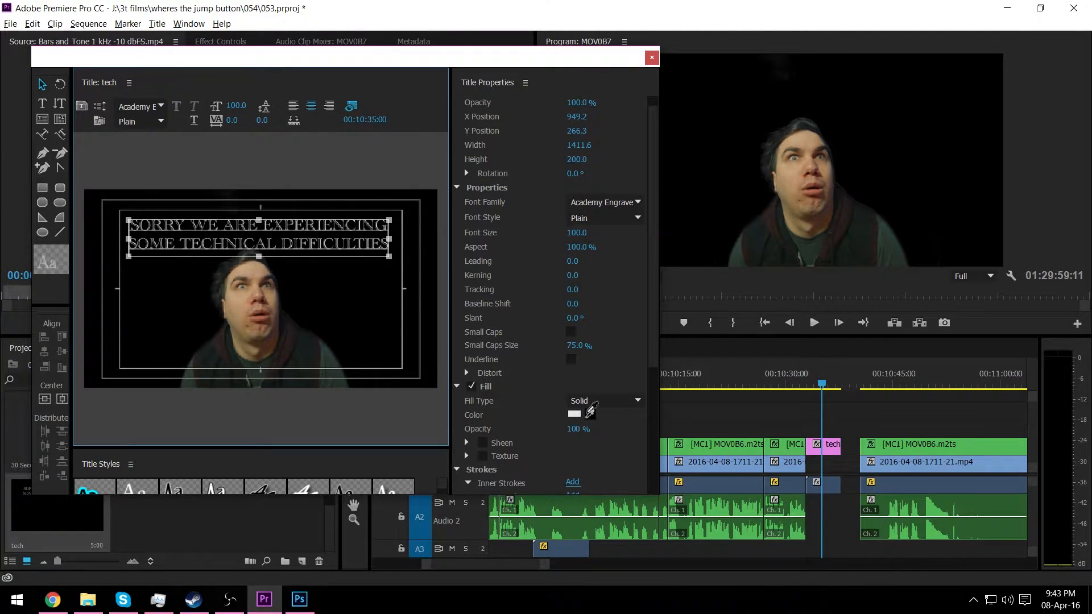
scroll(541, 401, "down", 5)
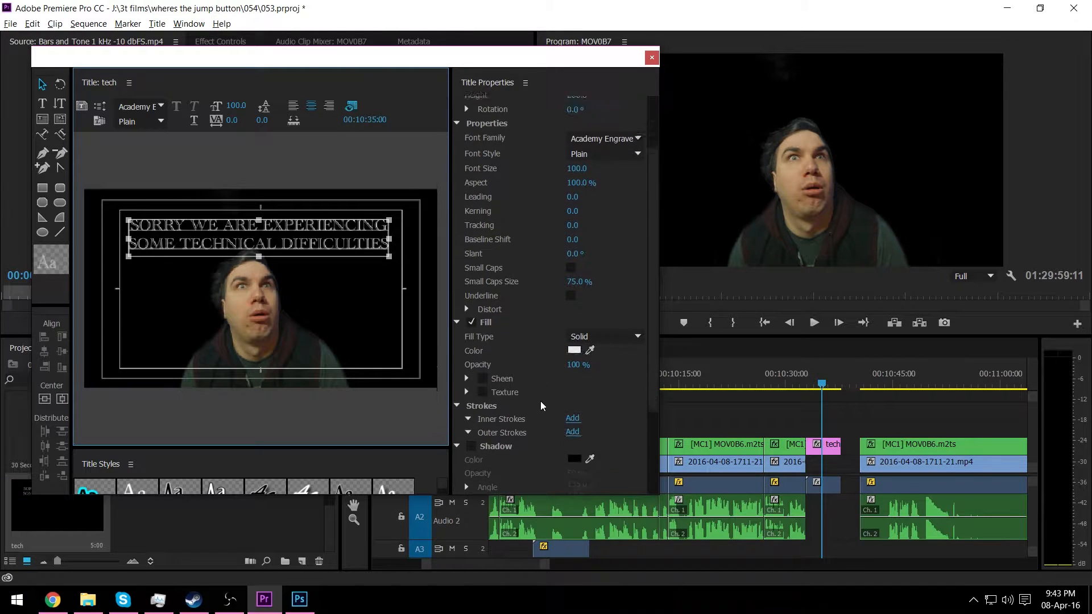
left_click(573, 412)
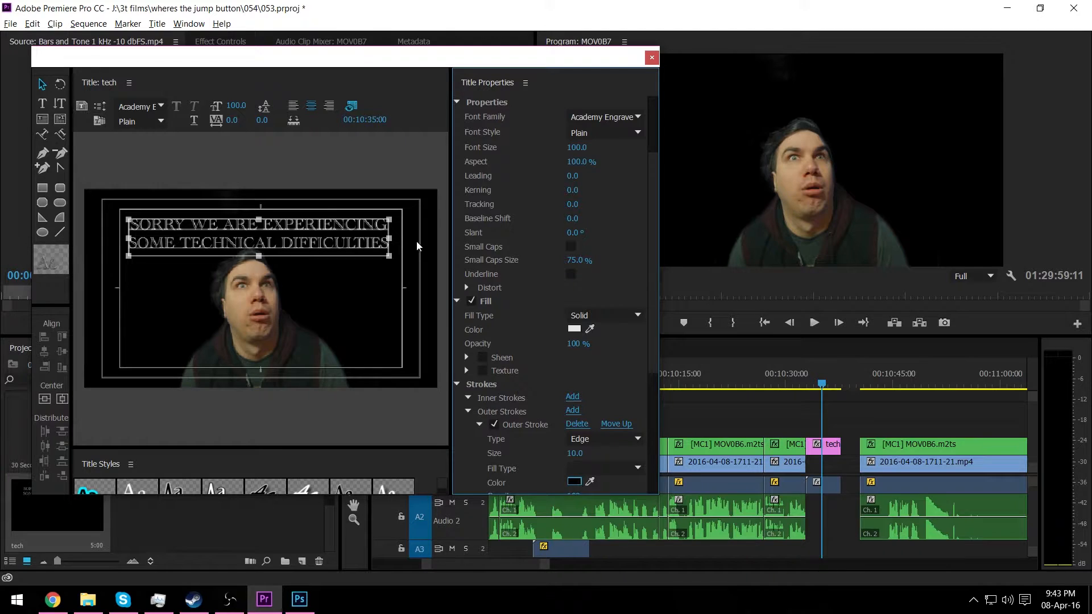
left_click_drag(517, 325, 603, 434)
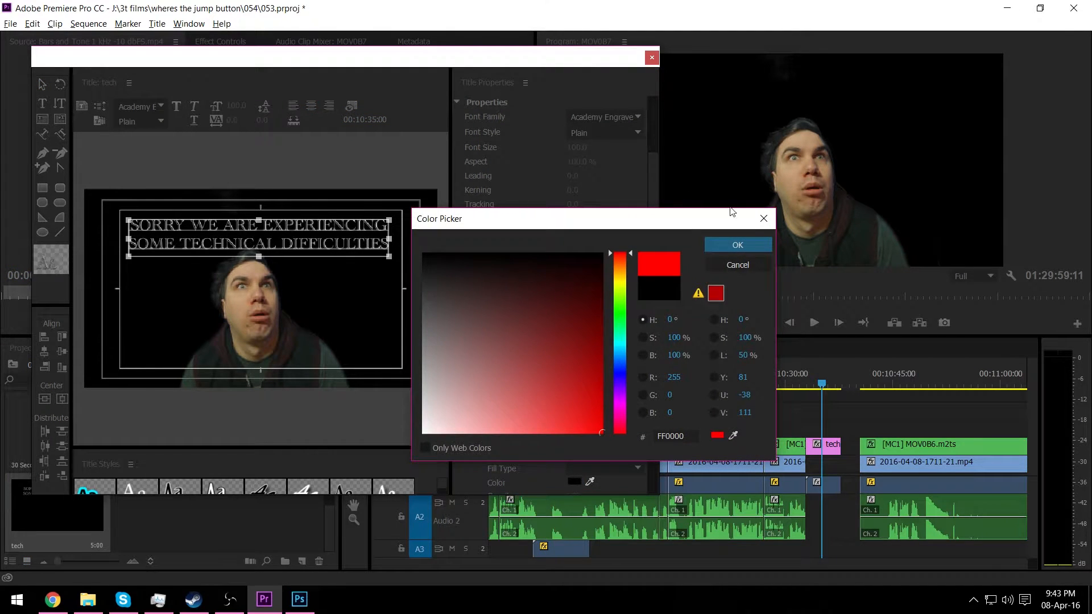
left_click(738, 245)
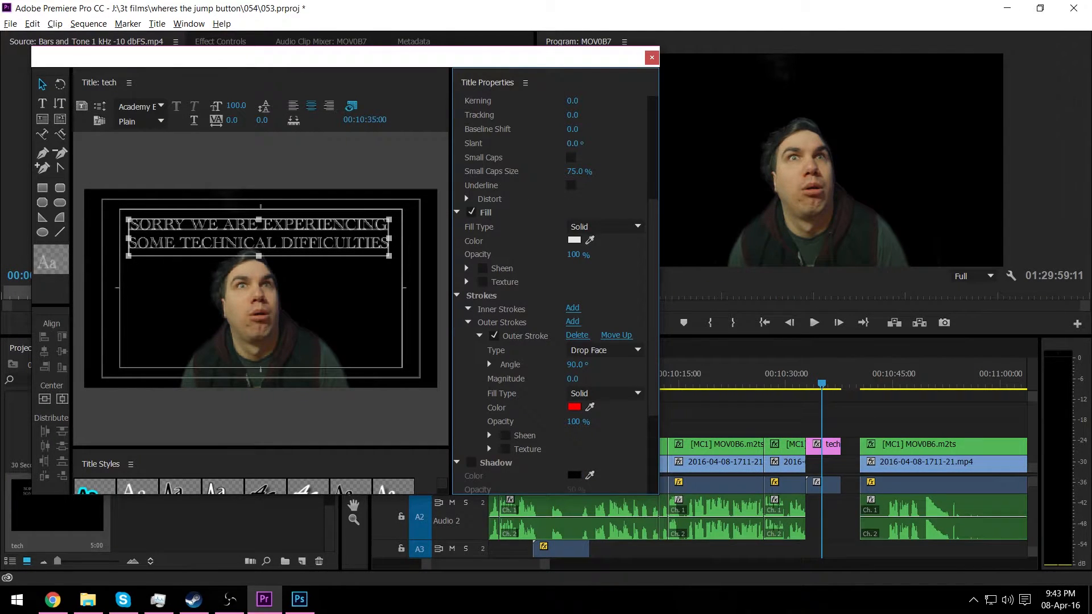
left_click_drag(572, 379, 685, 367)
left_click(605, 351)
left_click(582, 371)
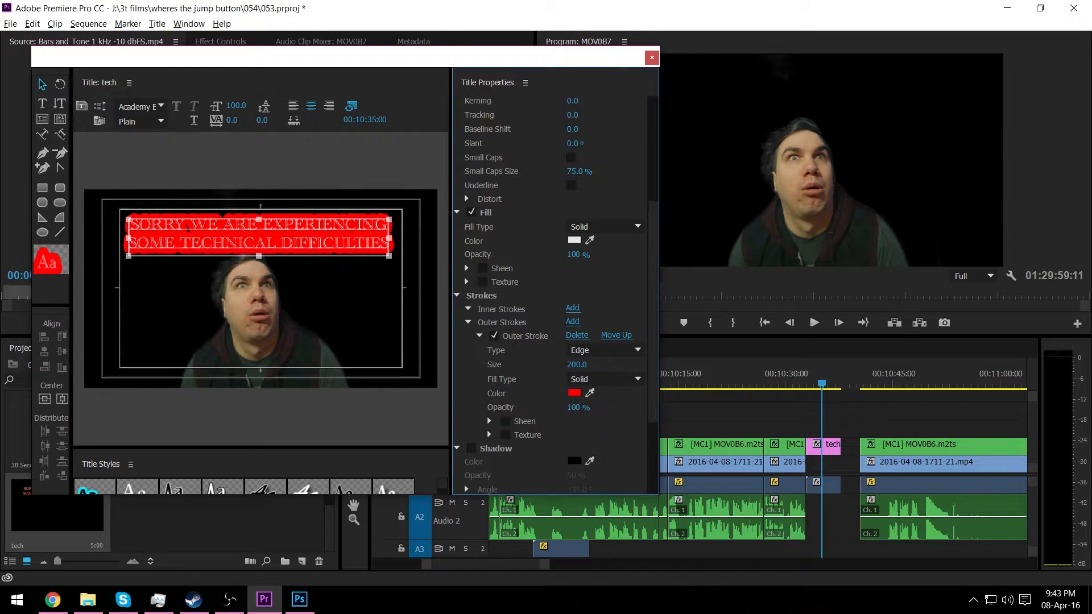
Step: Enlarge the title style library, apply the black-lettered style with the cyan outline to the text, and close the title editor
right_click(115, 471)
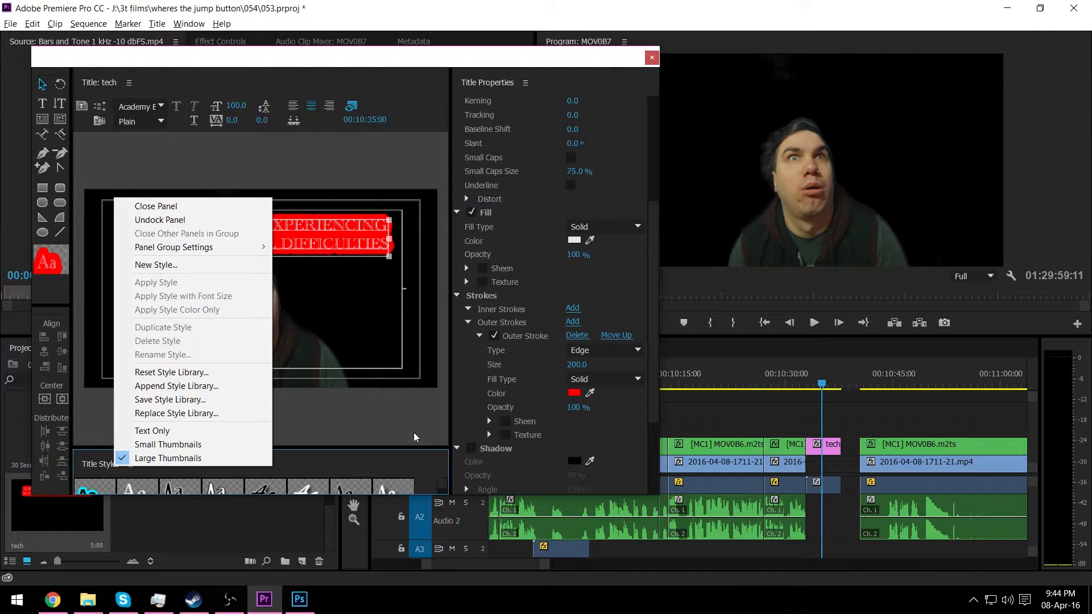
left_click(434, 471)
left_click_drag(422, 448, 435, 408)
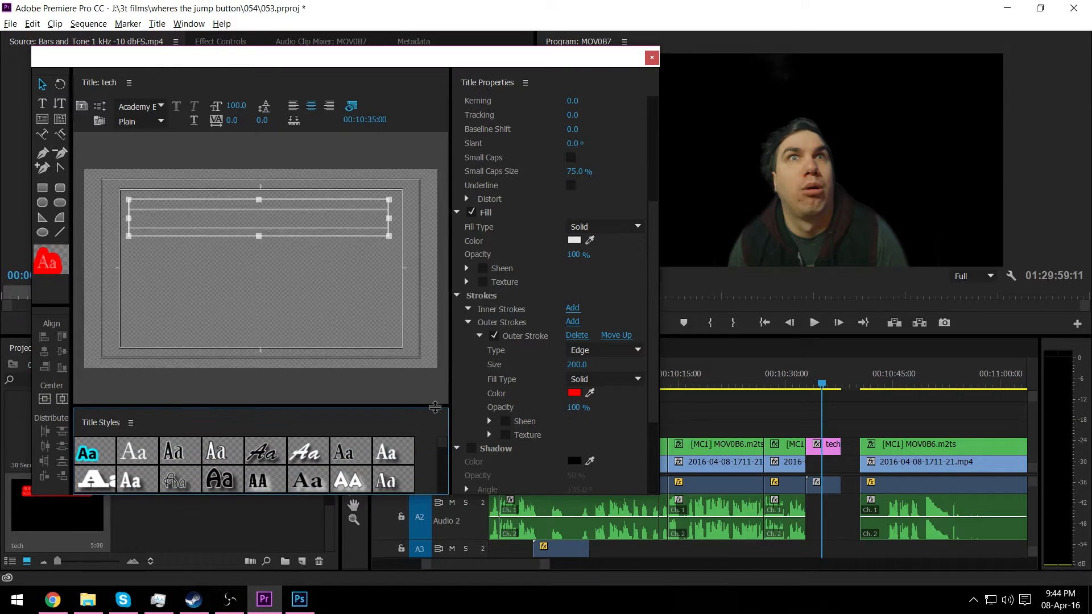
mouse_move(447, 452)
left_mouse_down()
mouse_move(447, 490)
mouse_move(446, 432)
left_mouse_up()
left_click(321, 220)
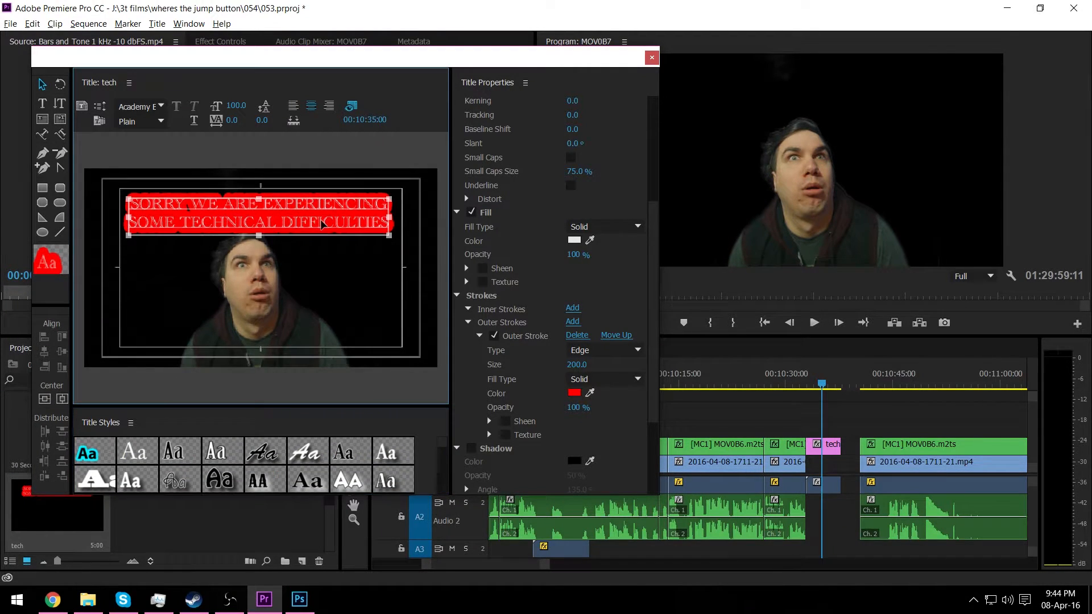
left_click(96, 457)
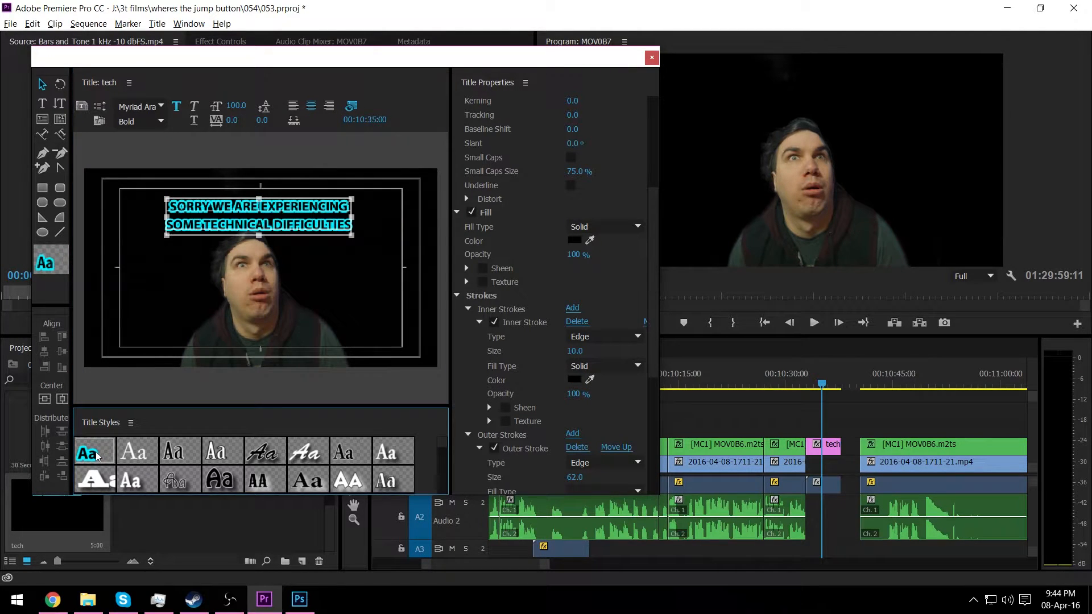
left_click(652, 57)
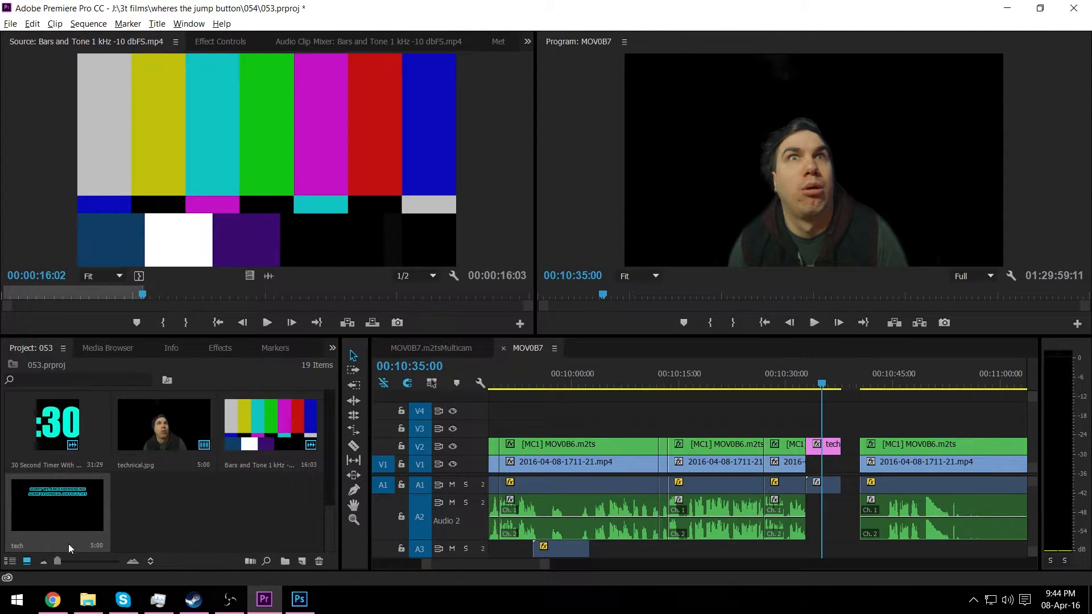
Step: Place the tech title on V3 directly above the technical.jpg still, matching its length, and play back the card
left_click_drag(719, 375, 814, 427)
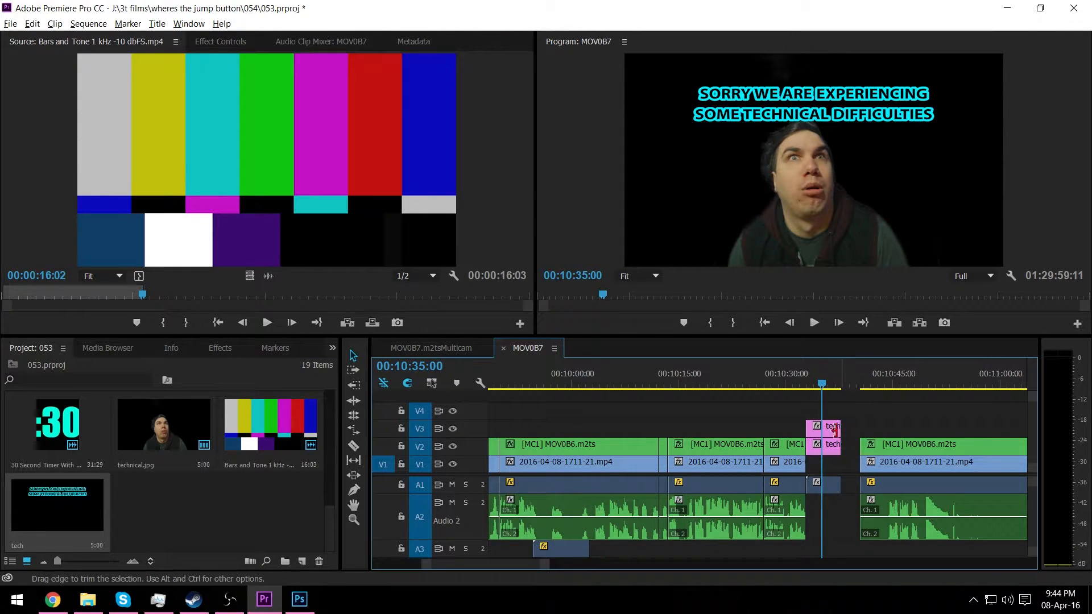
left_click_drag(806, 387, 794, 386)
key("space")
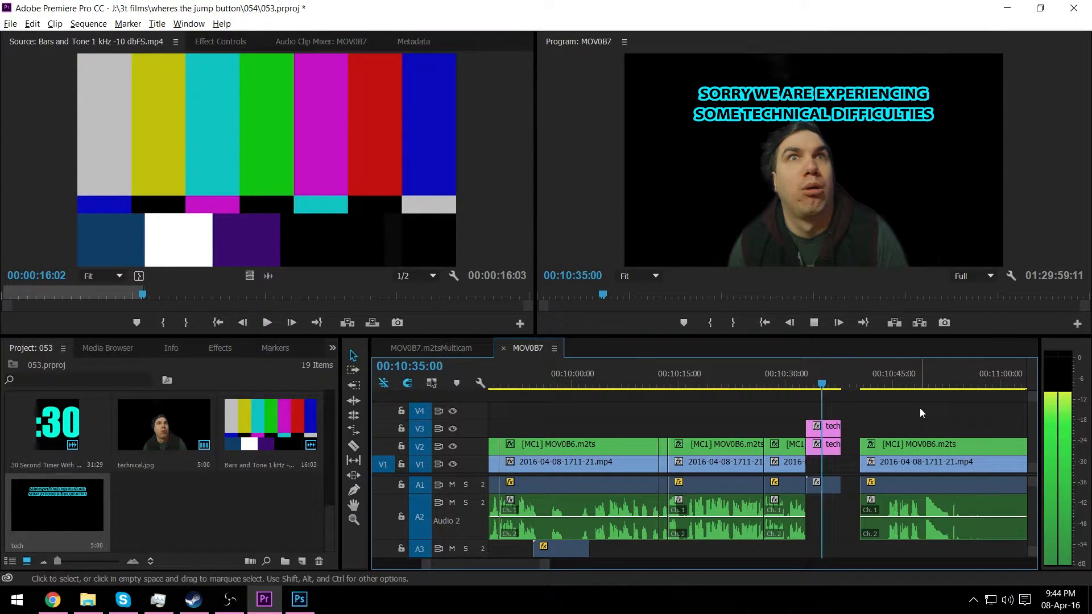
key("space")
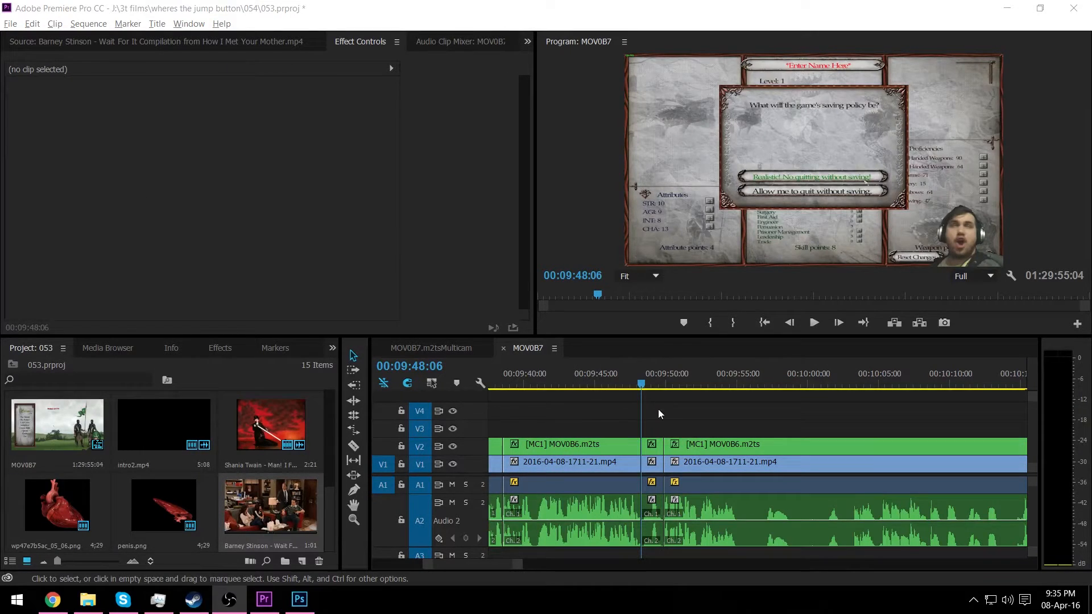
Step: Enlarge the keyed presenter in the short V2 clip at 00:09:48:06 to over twice the size, anchored in the frame's lower-right corner
left_click(654, 447)
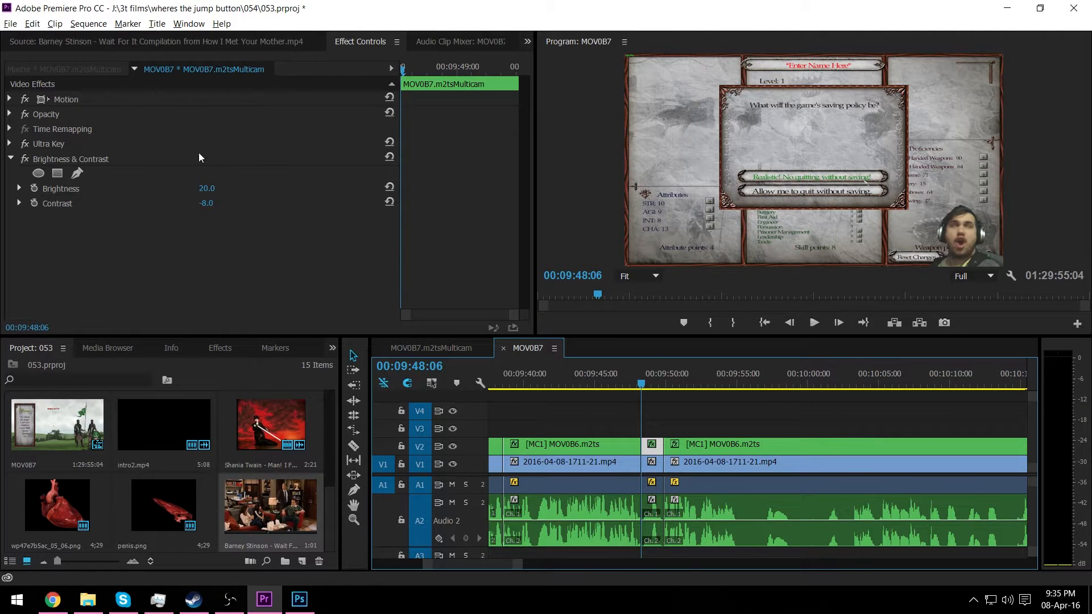
left_click(77, 100)
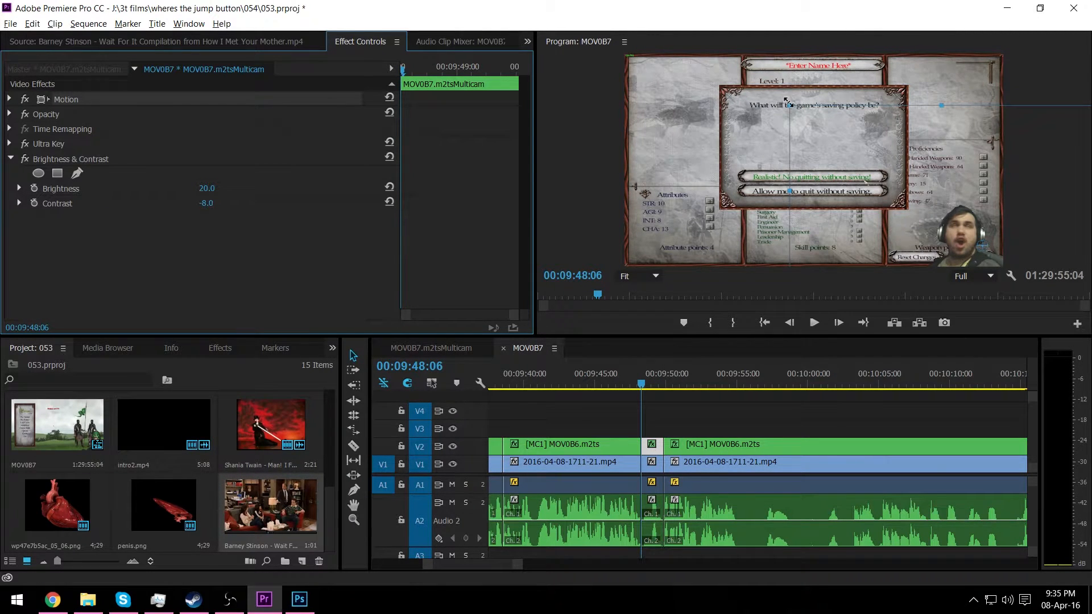
left_click_drag(790, 105, 655, 8)
left_click_drag(655, 153, 548, 151)
left_click_drag(956, 229, 961, 215)
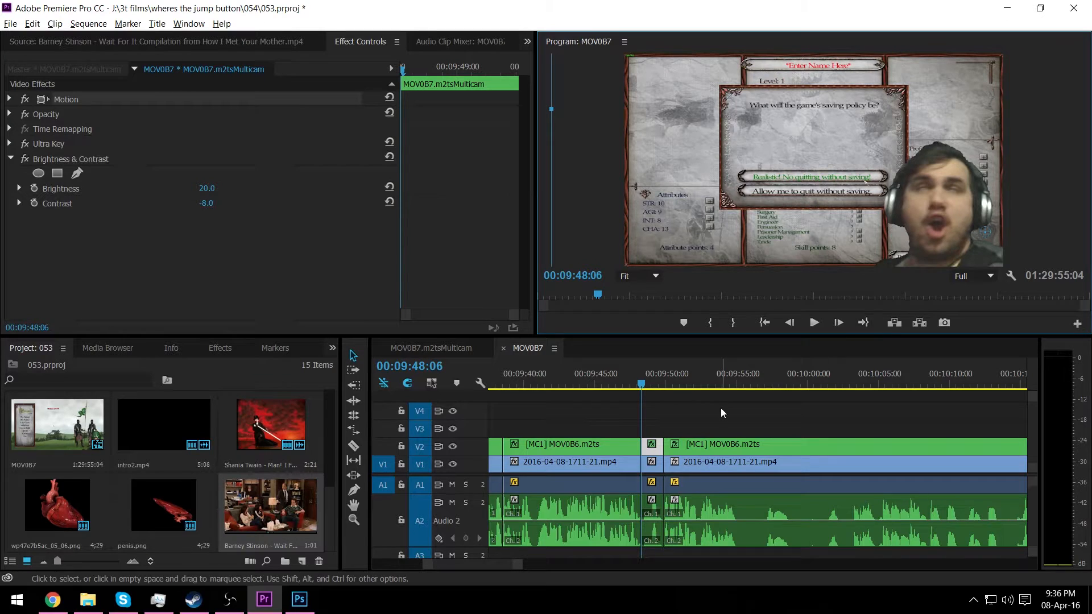
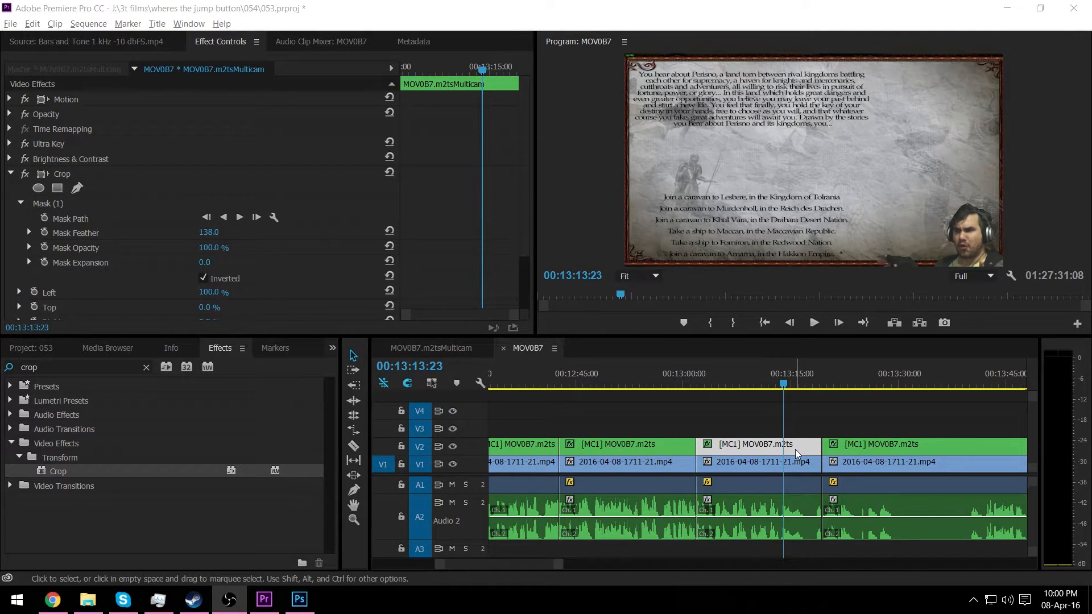
Step: Set starting Scale and Position keyframes on the selected presenter clip at 00:13:13:23
left_click(11, 178)
left_click(10, 99)
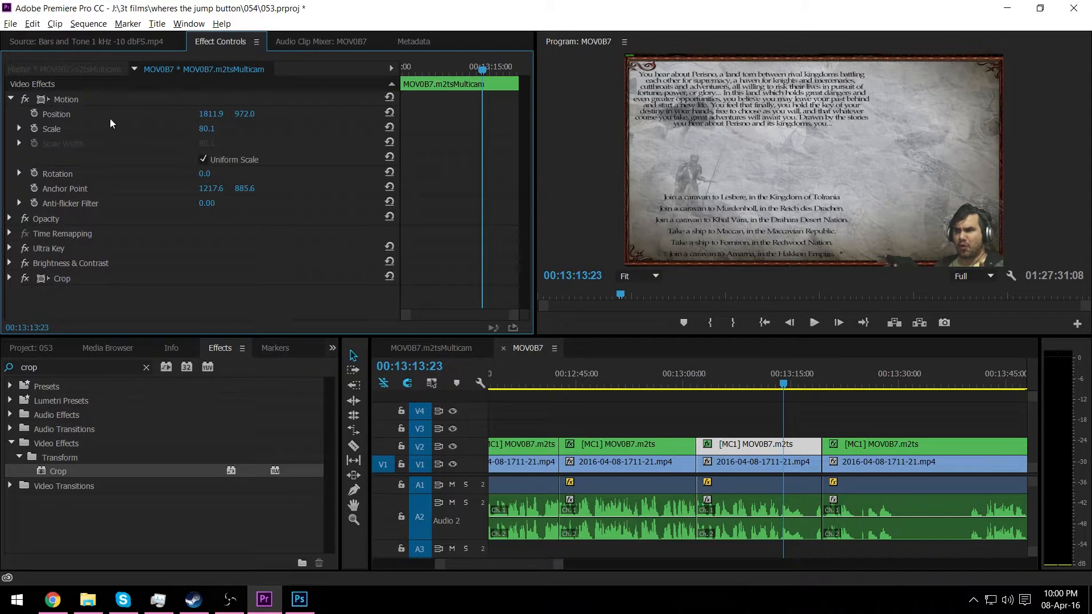
left_click(35, 129)
left_click(35, 113)
Step: Keyframe the presenter at 00:13:17:10 with scale 218.1 and position 1694.9, 870.0, and cue the sequence to 00:13:12:23 to play the zoom
left_click(505, 66)
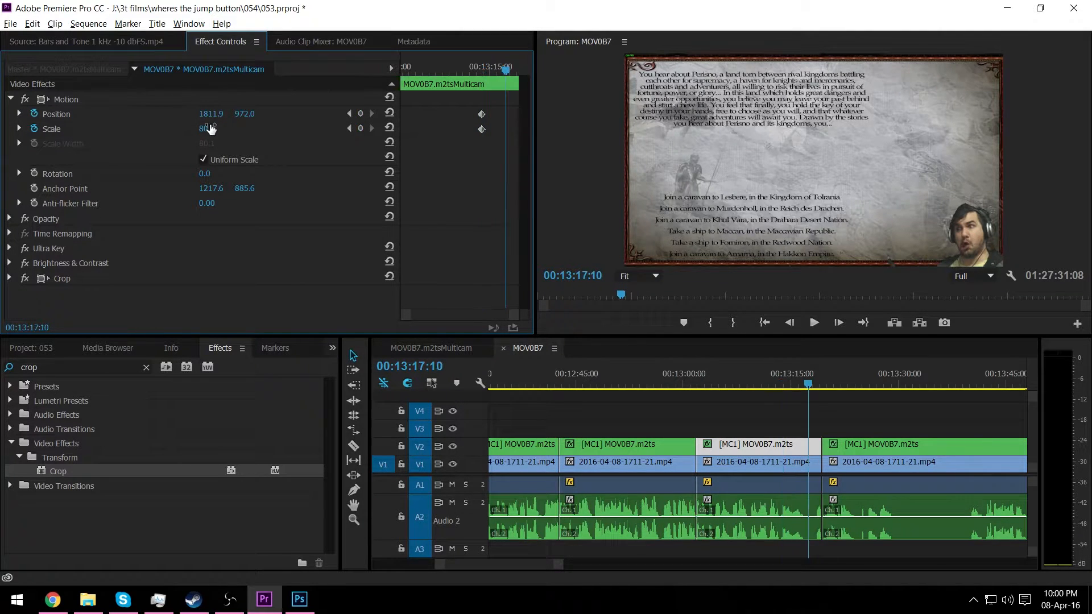
left_click_drag(206, 130, 150, 113)
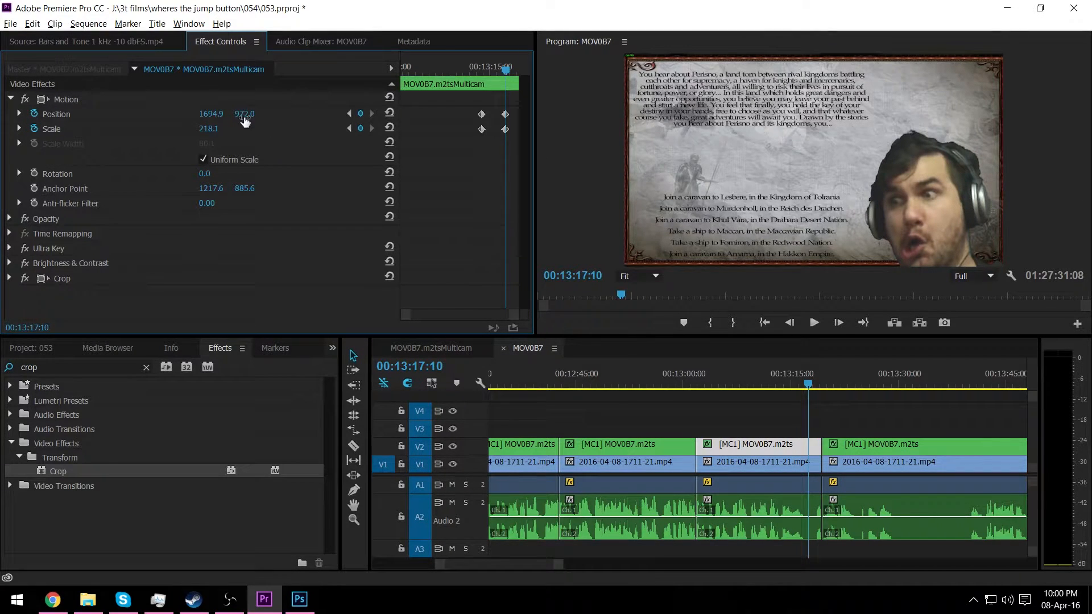
left_click_drag(244, 114, 186, 114)
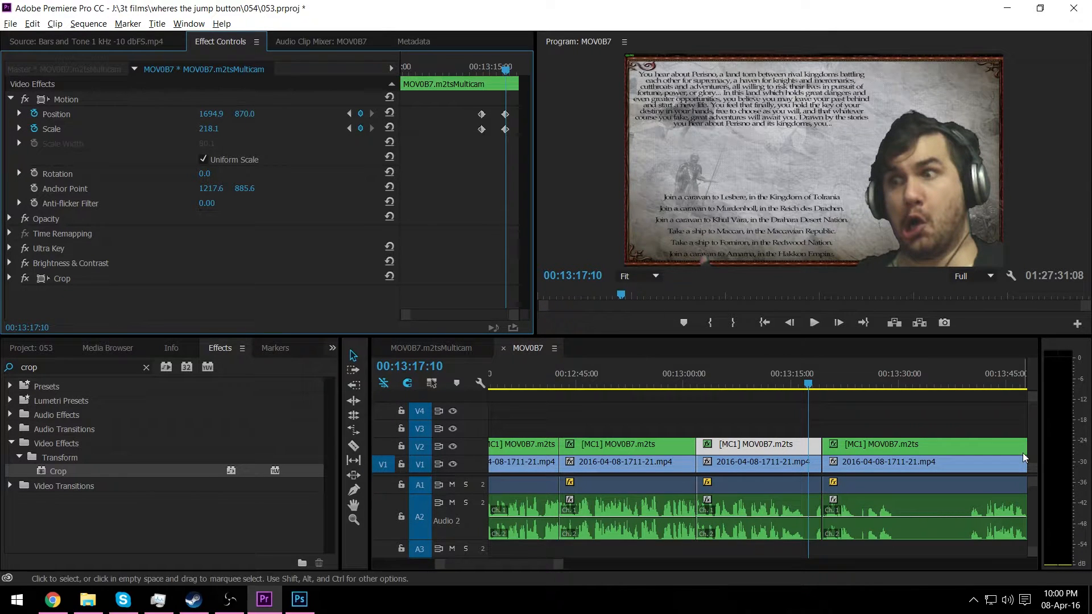
left_click(779, 387)
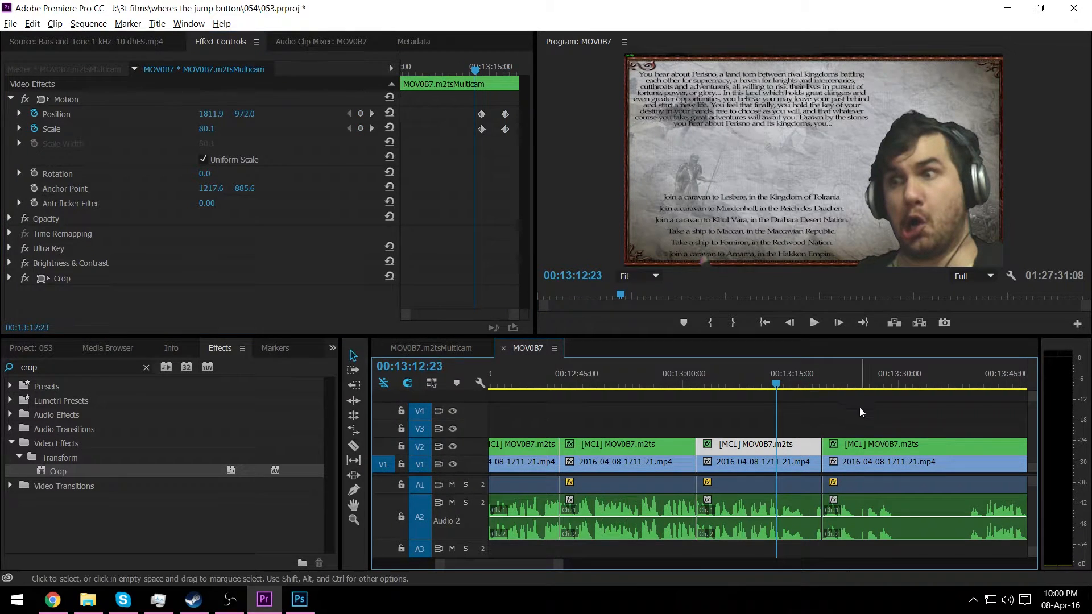
left_click(868, 398)
key("space")
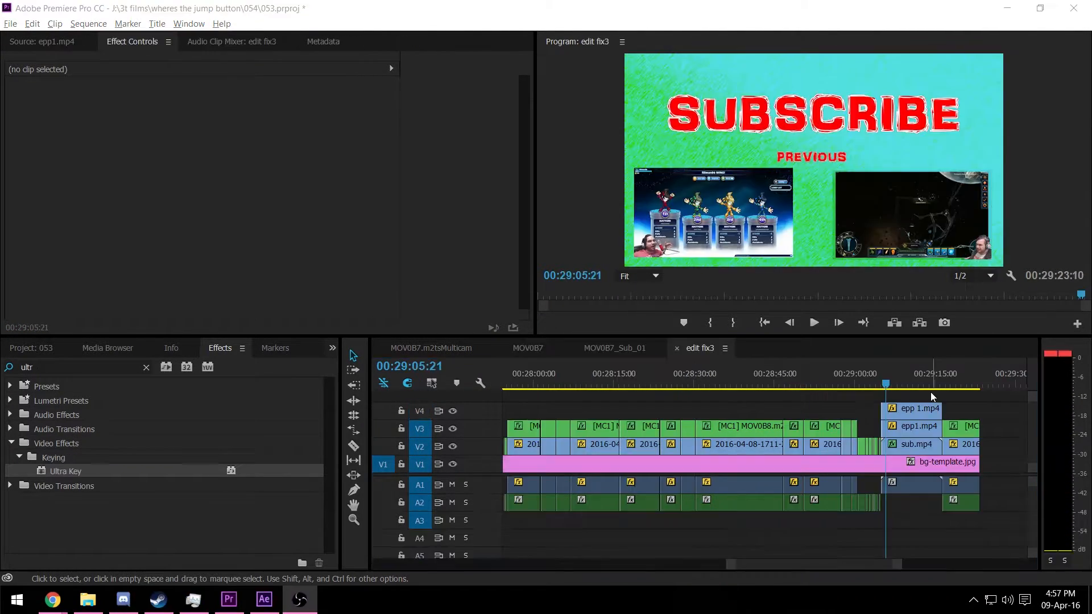
Step: Inspect sub.mp4 and its Ultra Key settings with V3 and V4 hidden, play it over the background, and show both tracks again
left_click(914, 443)
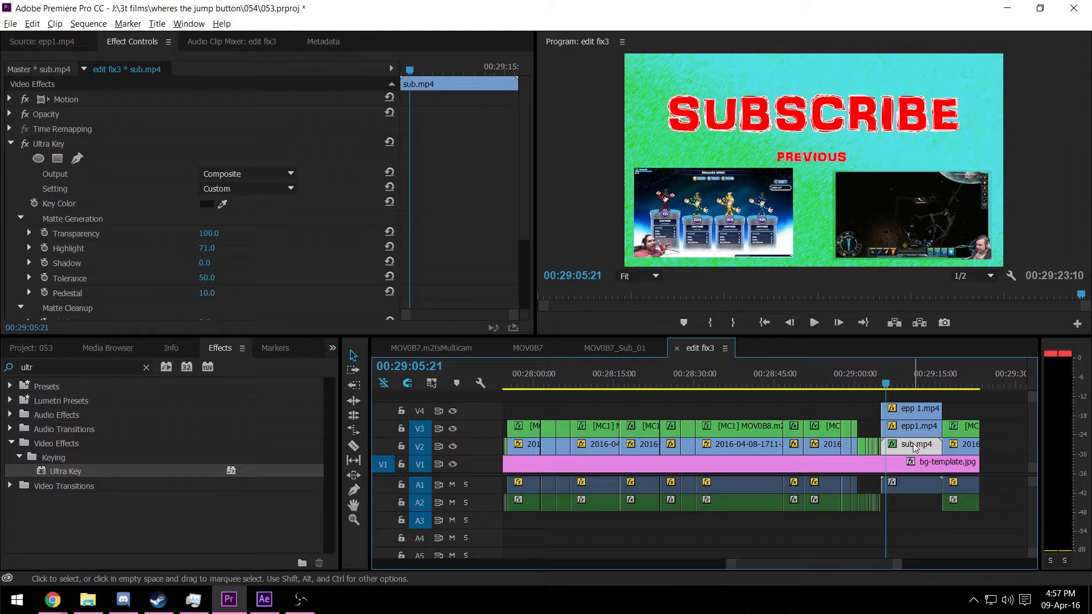
left_click(453, 428)
left_click(453, 446)
left_click(453, 411)
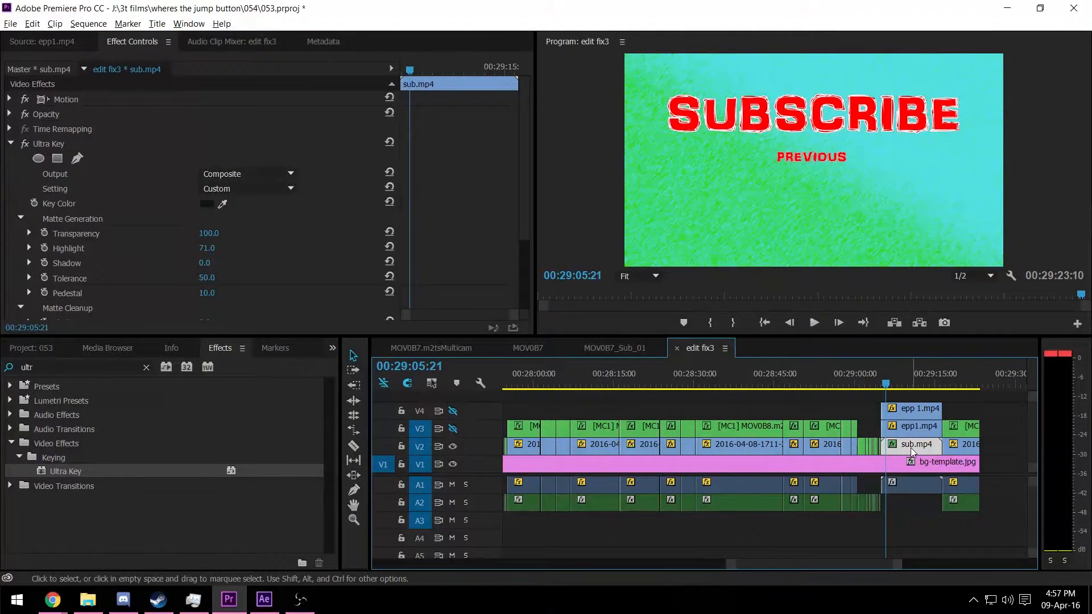
key("space")
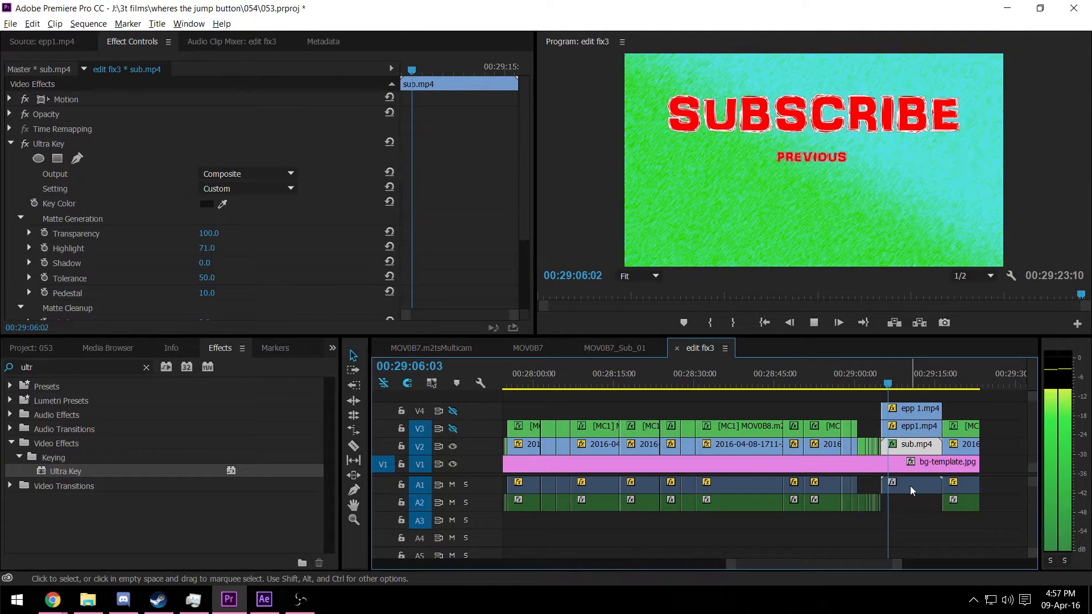
key("space")
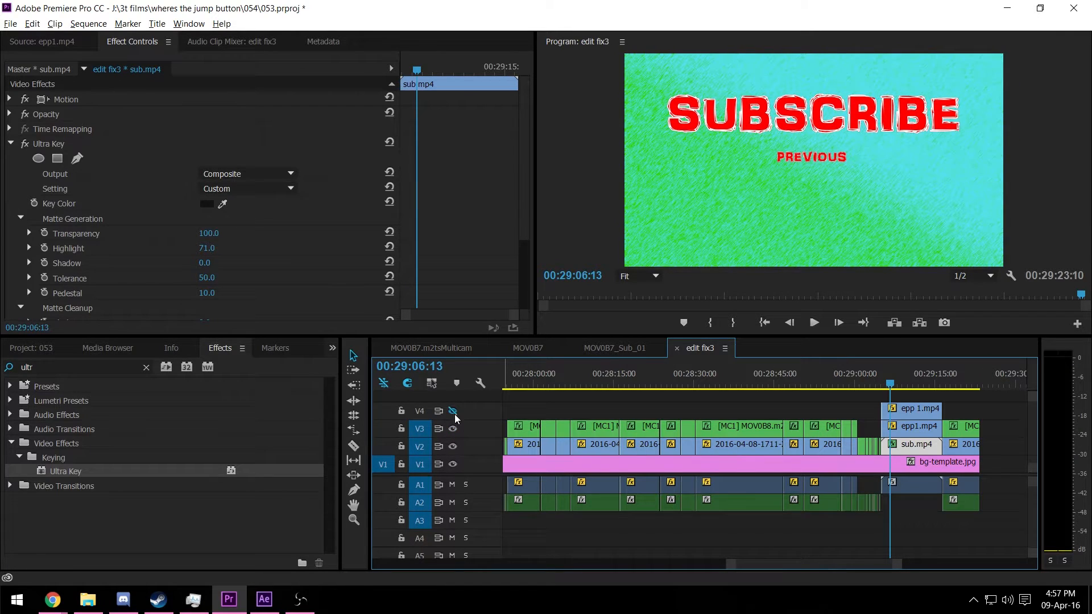
left_click(454, 412)
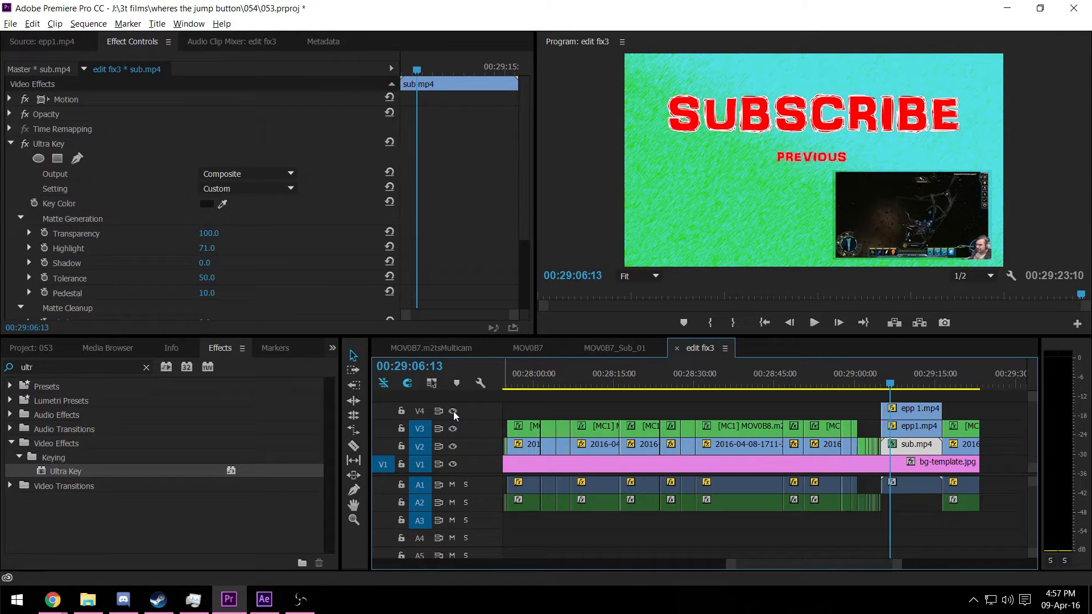
Step: Examine the Motion settings of the epp1.mp4 clip on V3
left_click(916, 429)
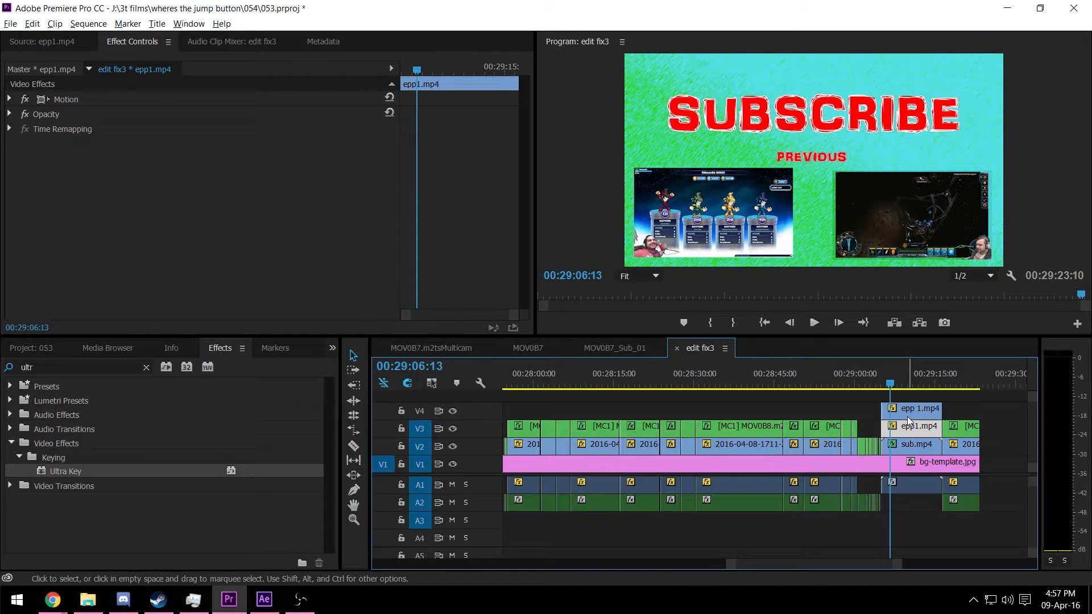
left_click(10, 100)
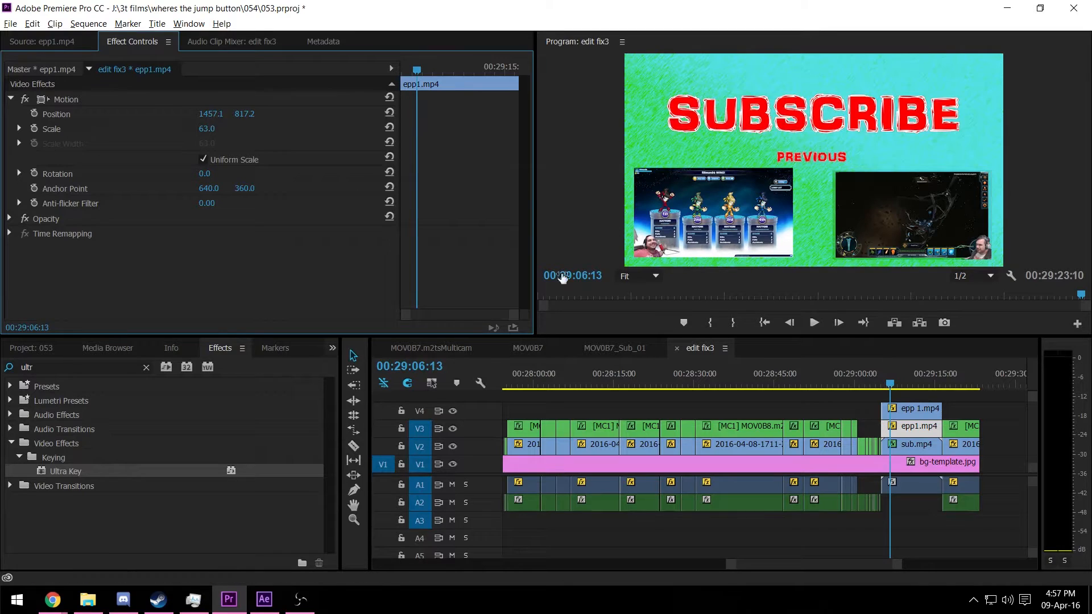
Step: Shift the epp1.mp4 picture to position 1437.3, 828.0 with anchor point 648.6, 377.1, deselect it, and play the sequence from 00:29:02:17
left_click(70, 99)
left_click_drag(912, 215, 882, 223)
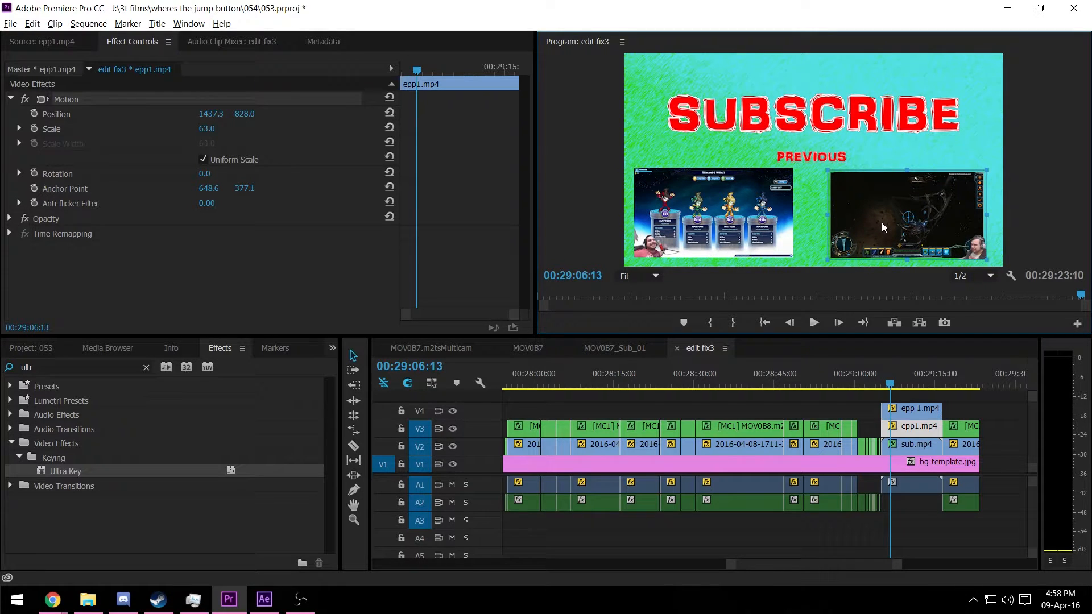
left_click(961, 396)
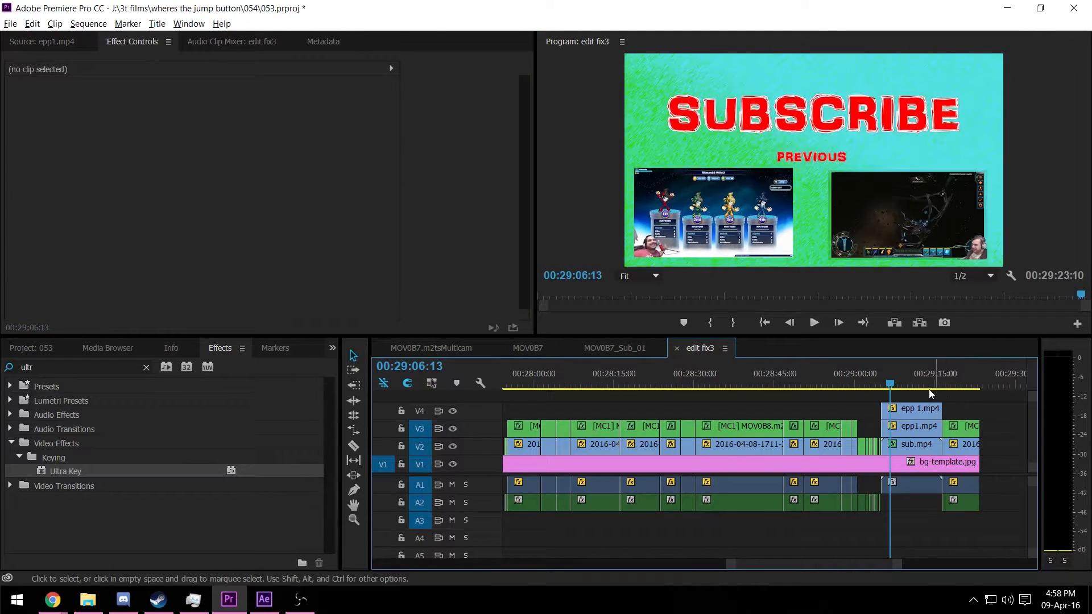
left_click_drag(881, 385, 870, 385)
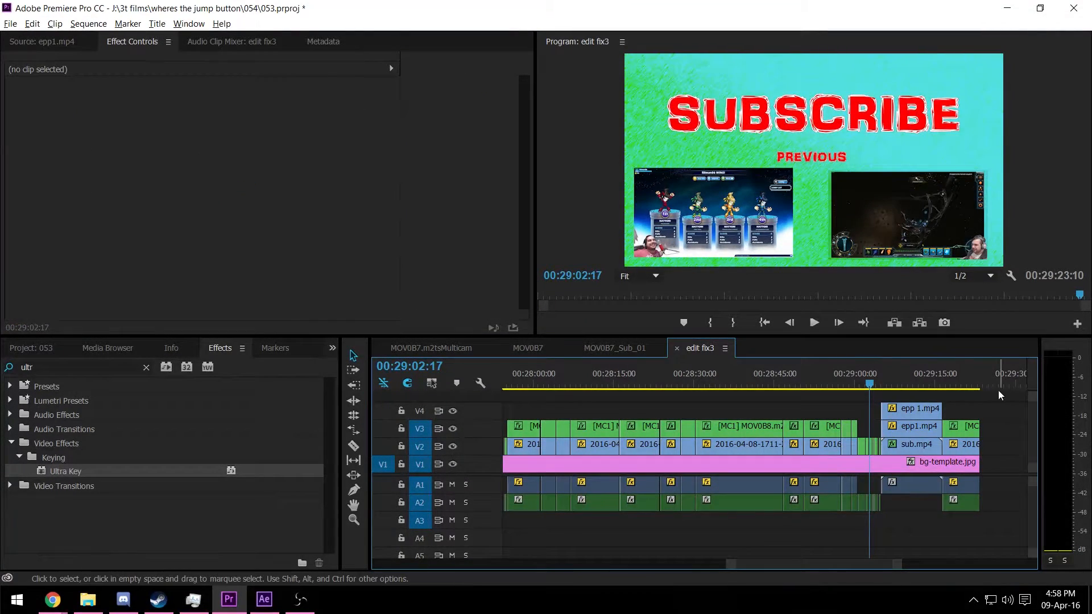
key("space")
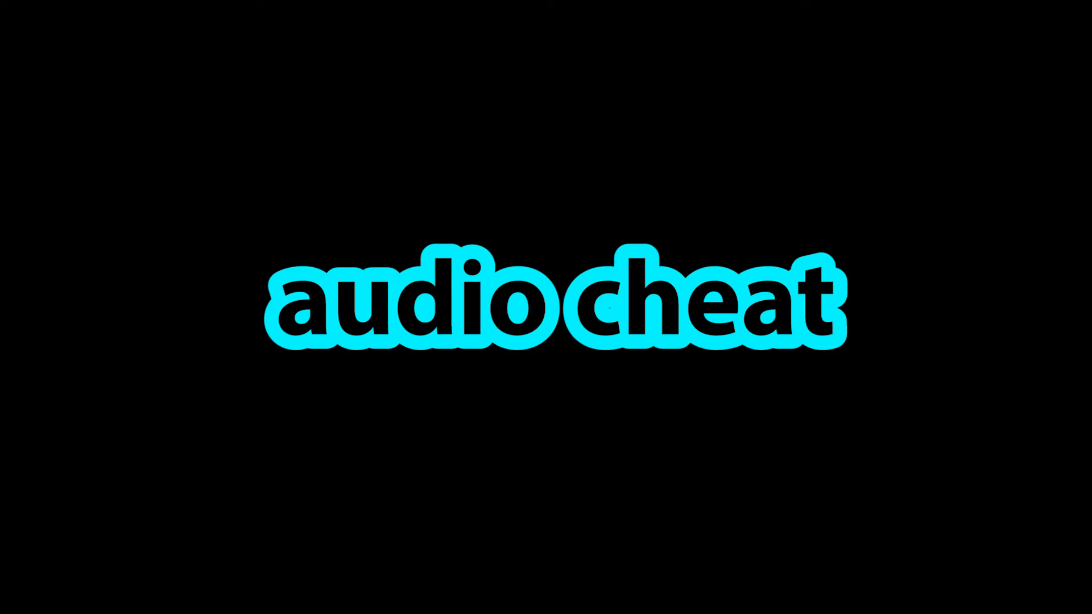
Step: Send the entire edit fix3 sequence to Adobe Audition with video through Dynamic Link, rendered audio clip effects and 1-second handles
left_click(32, 24)
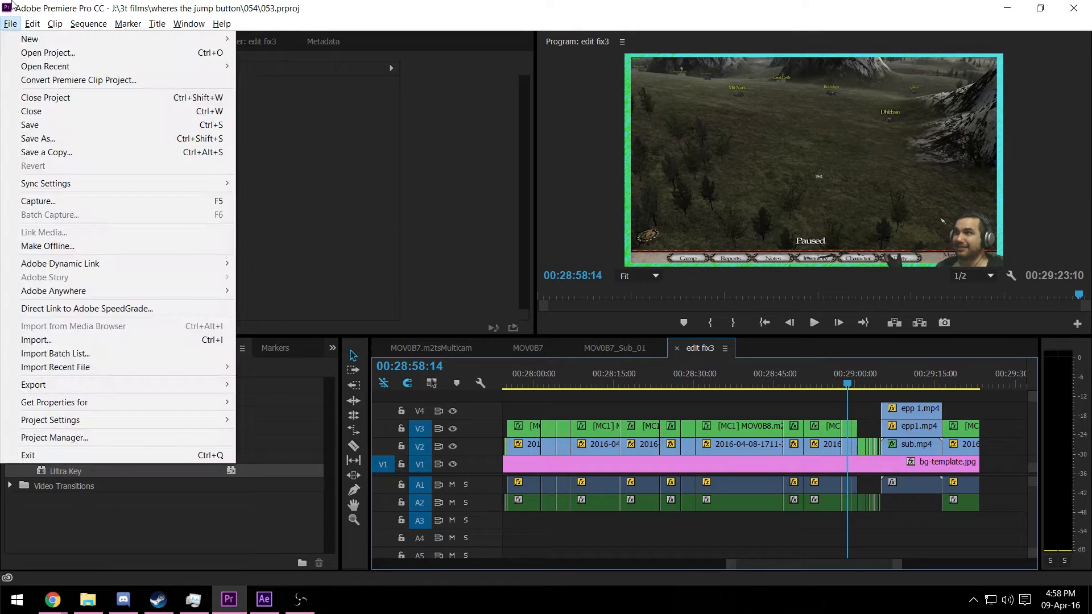
left_click(665, 401)
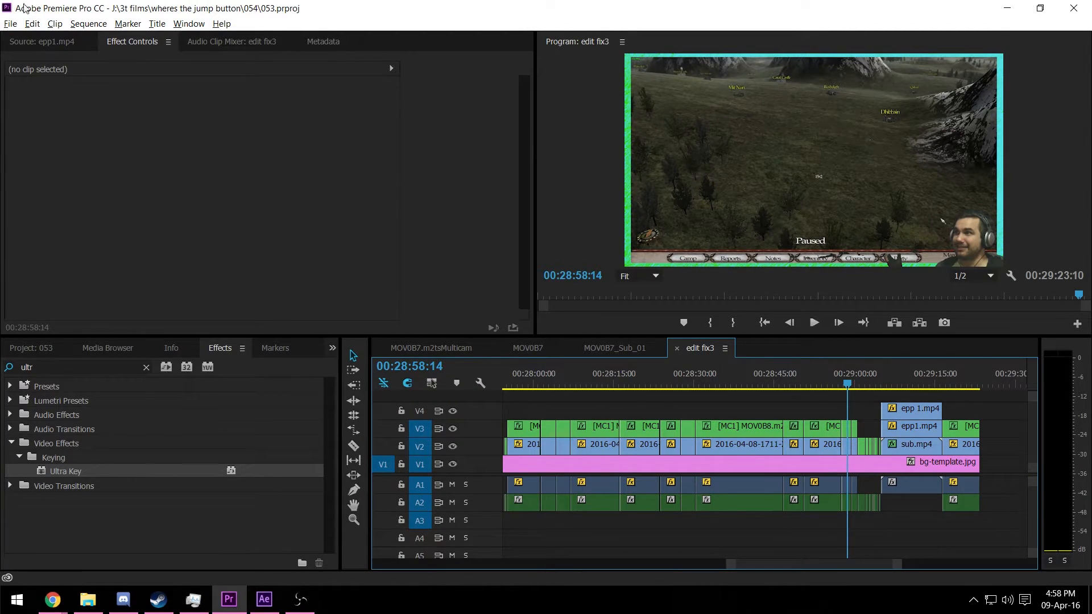
left_click(32, 23)
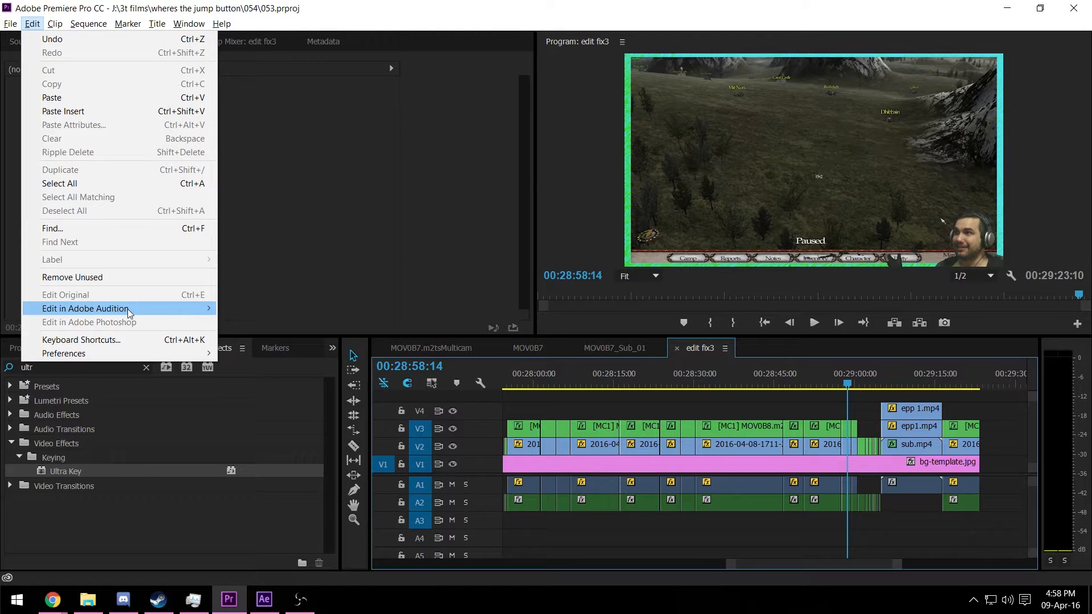
mouse_move(128, 309)
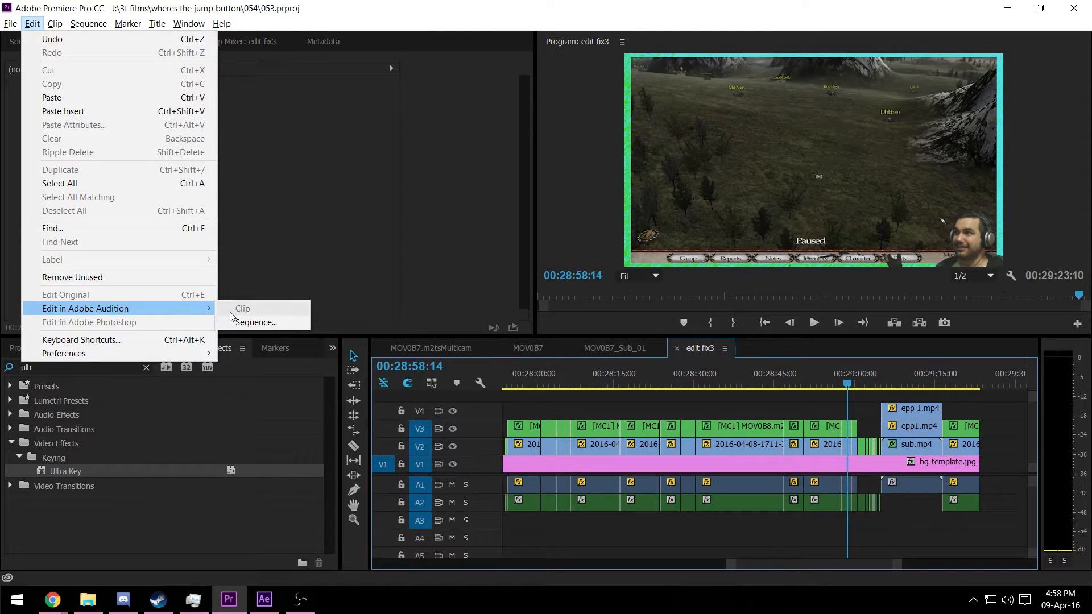
left_click(246, 322)
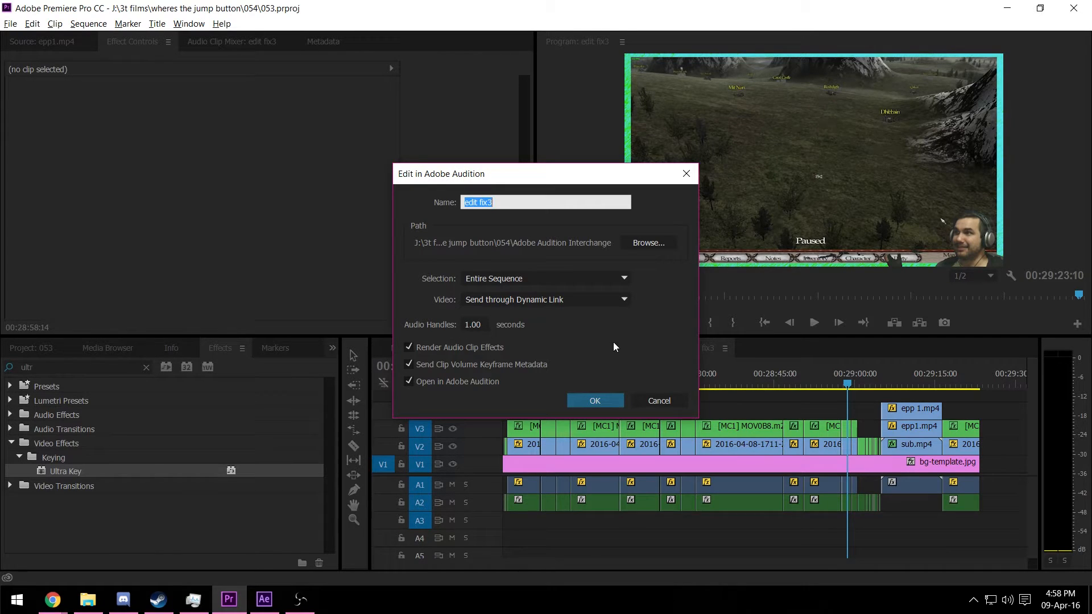
left_click(595, 402)
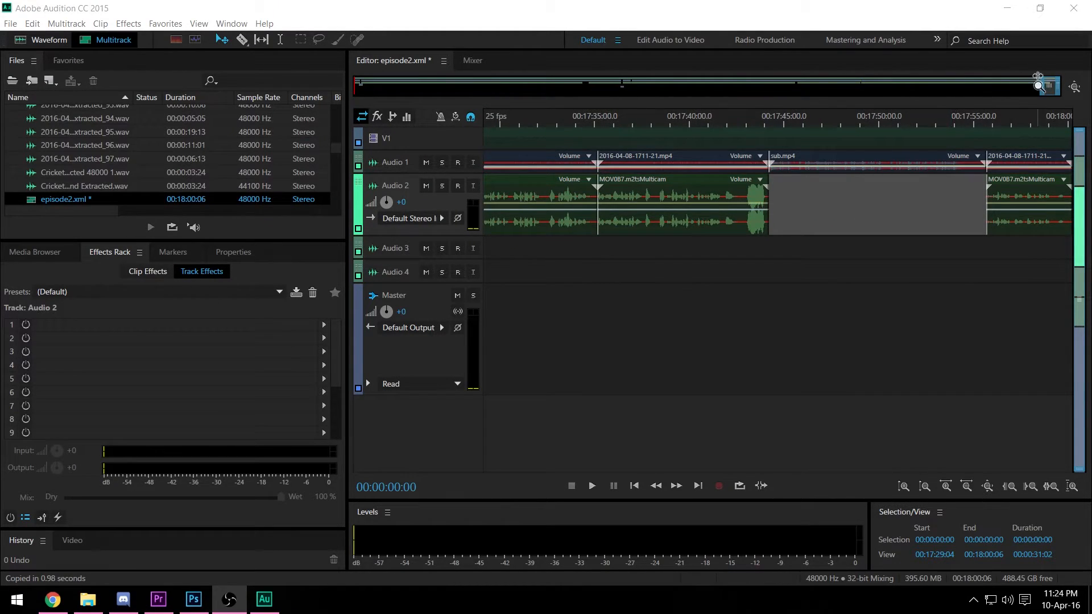
Step: Solo Audio 2, listen to it briefly from 00:03:42:08, and turn the solo off again
left_click_drag(1046, 87, 437, 92)
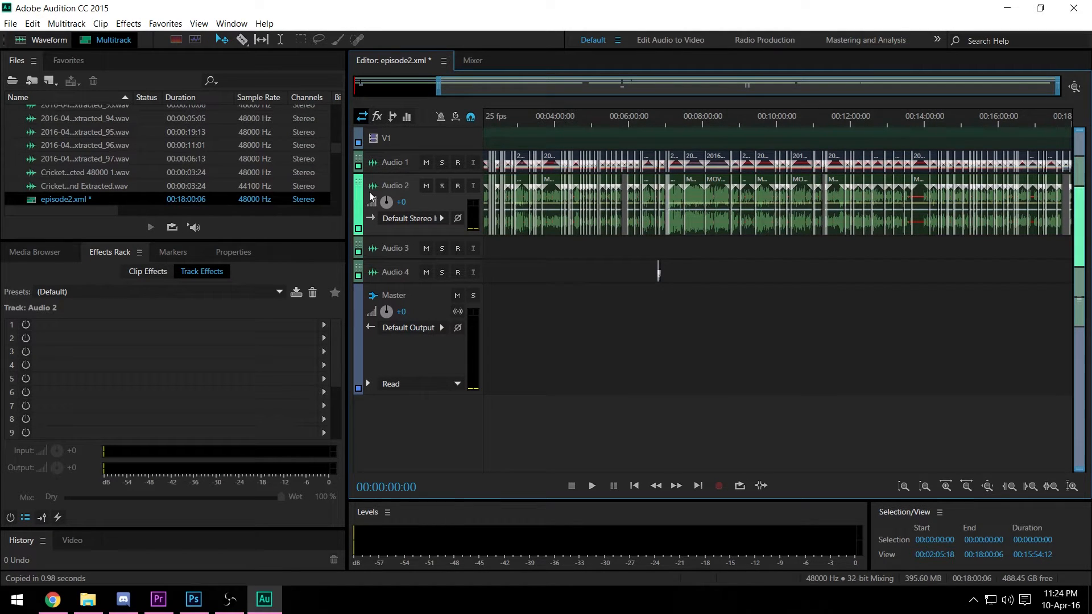
left_click(441, 187)
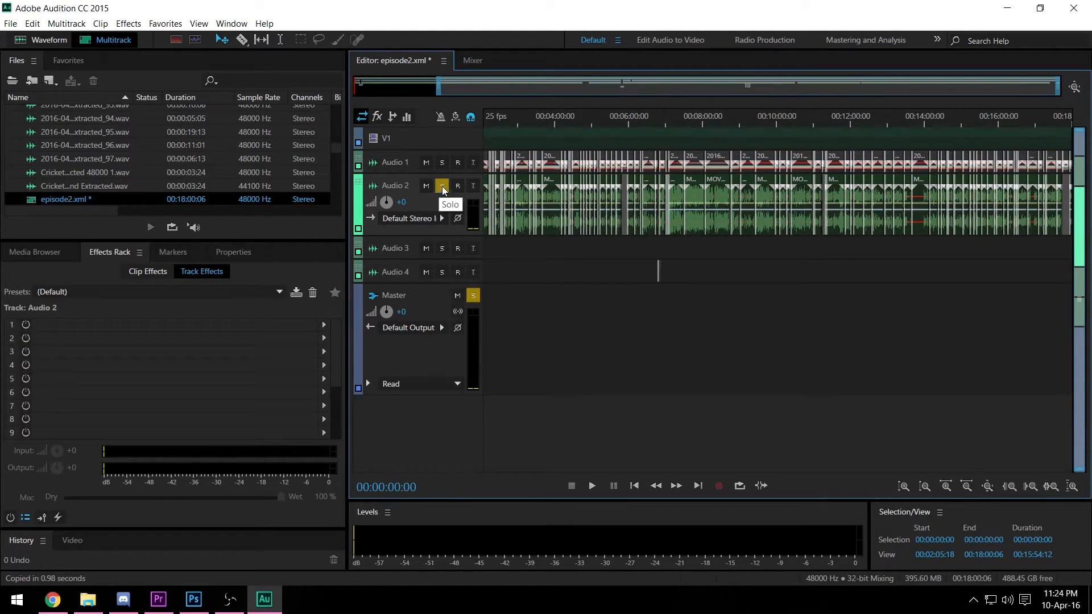
left_click(544, 121)
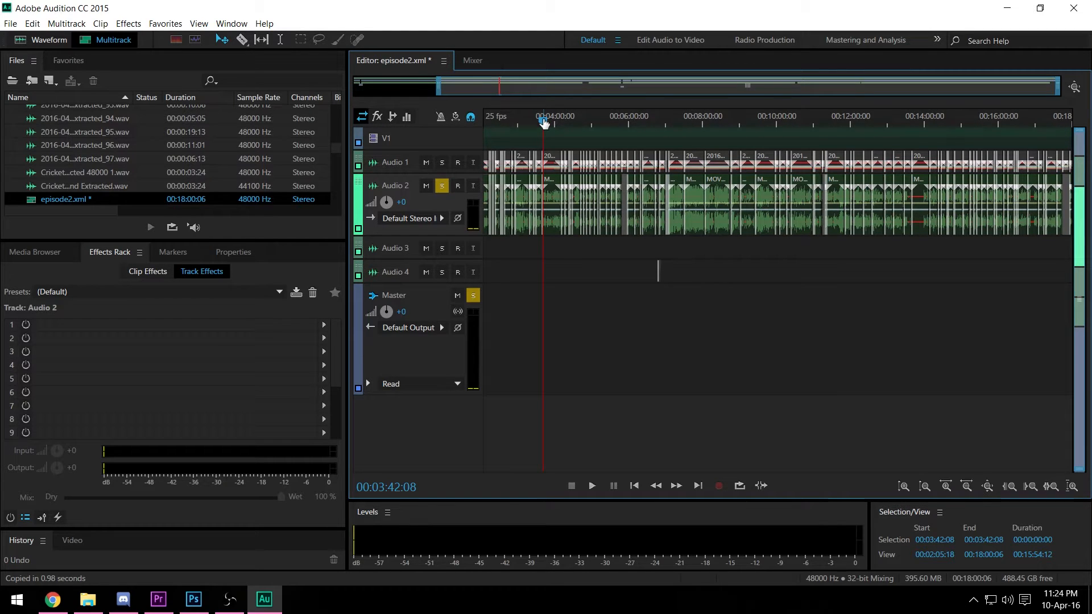
key("space")
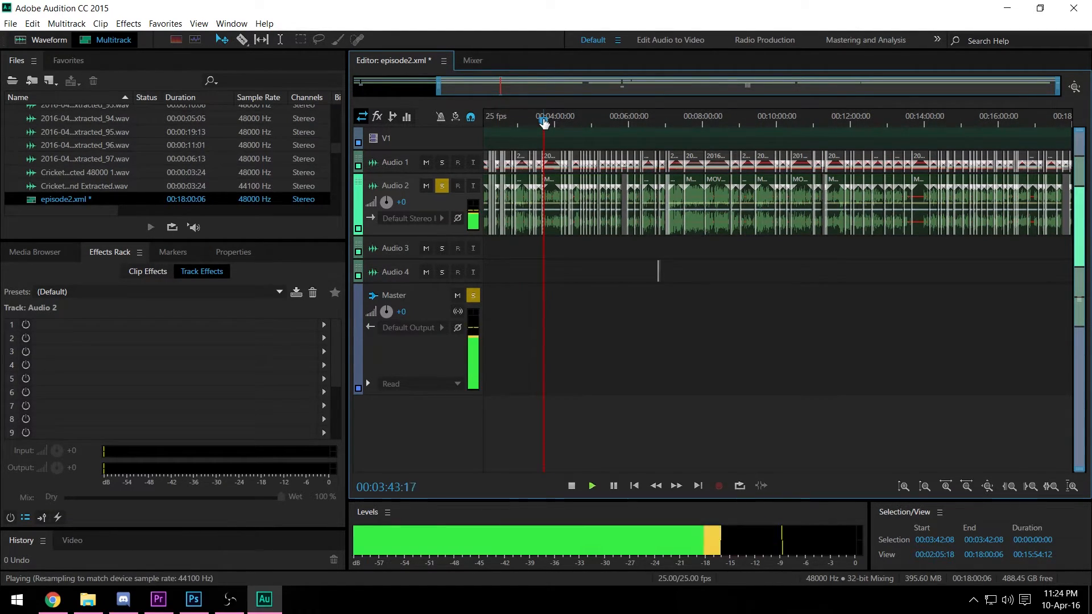
key("space")
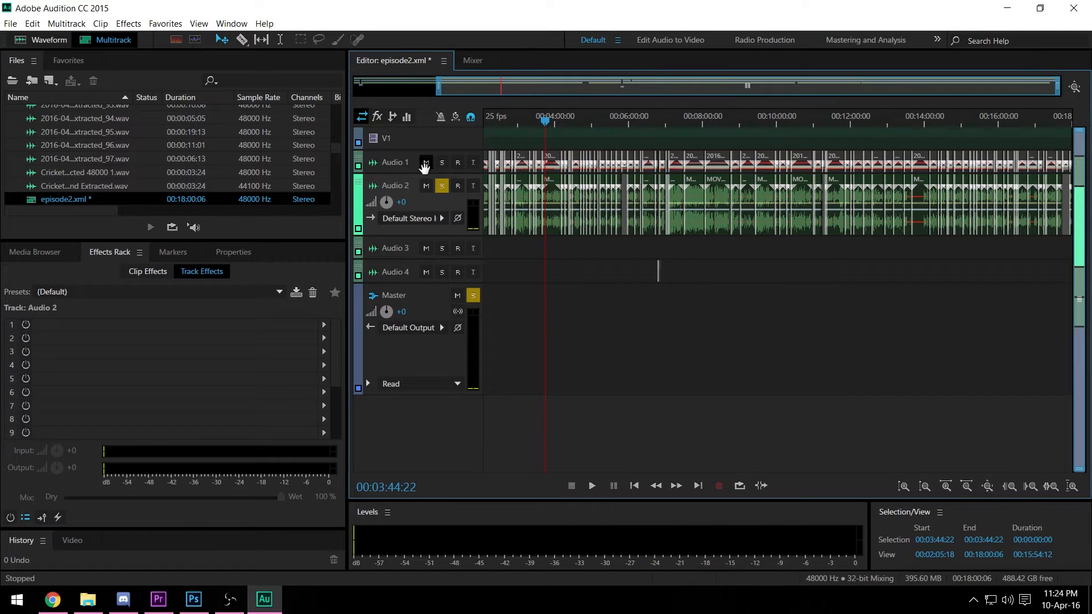
left_click(441, 187)
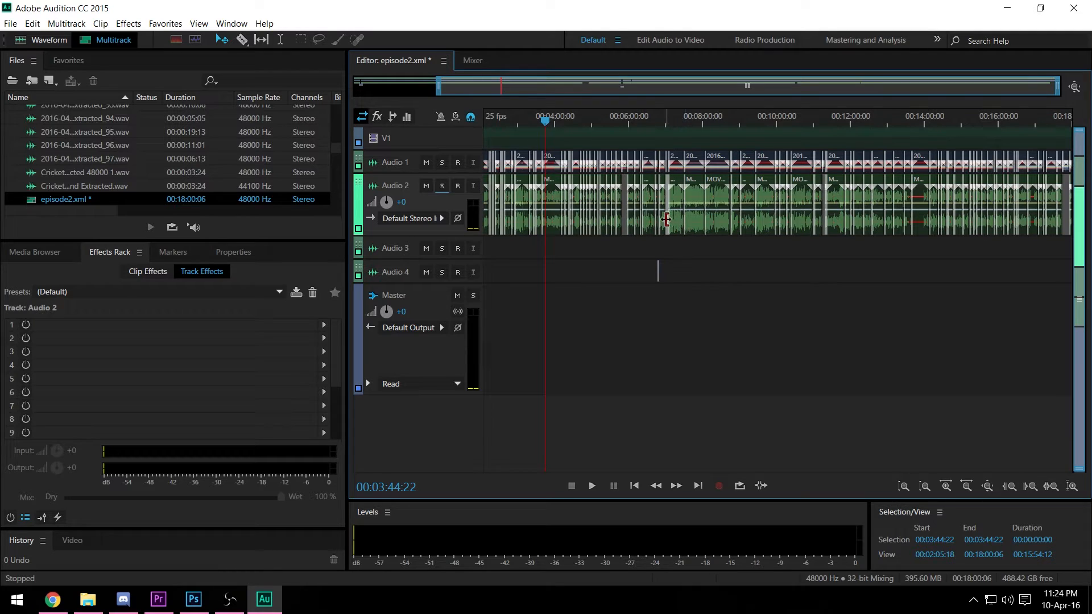
Step: Add the Speech Volume Leveler effect to the Audio 2 track and apply its wtjb1 preset
scroll(551, 231, "up", 3)
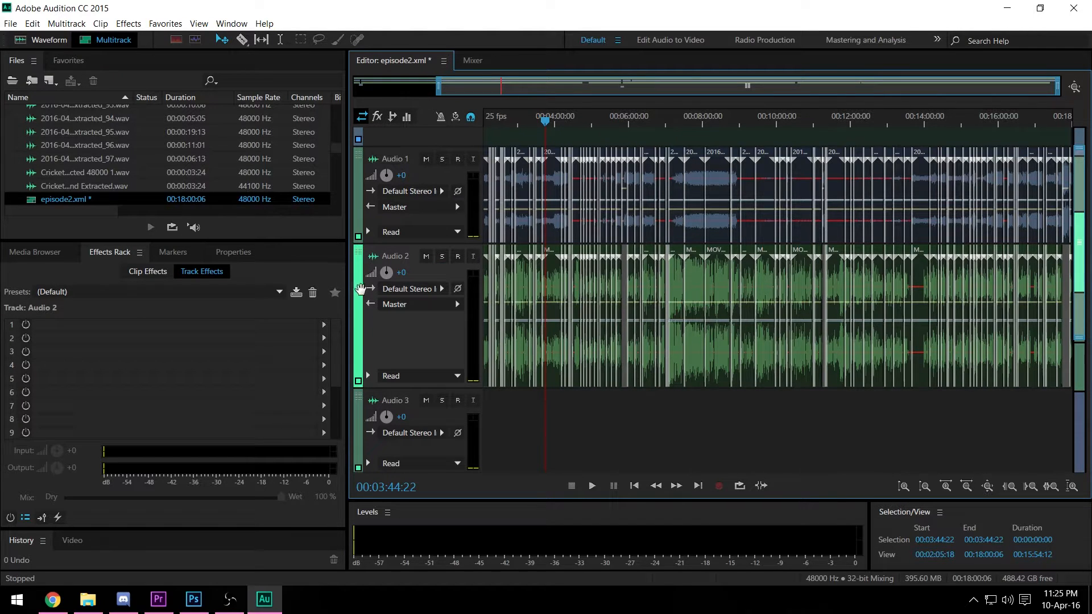
left_click(129, 24)
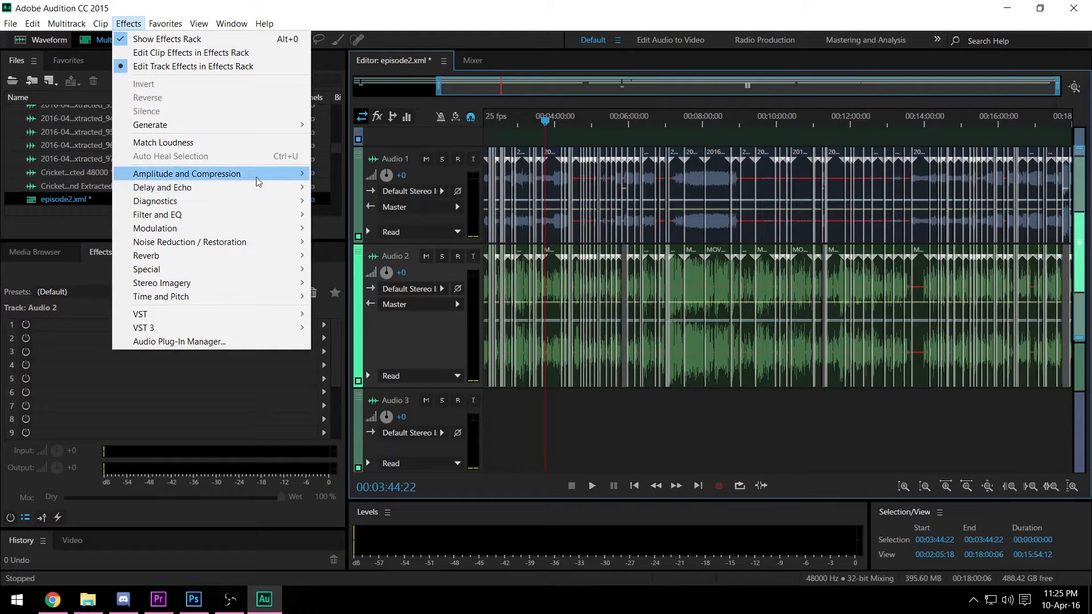
mouse_move(260, 180)
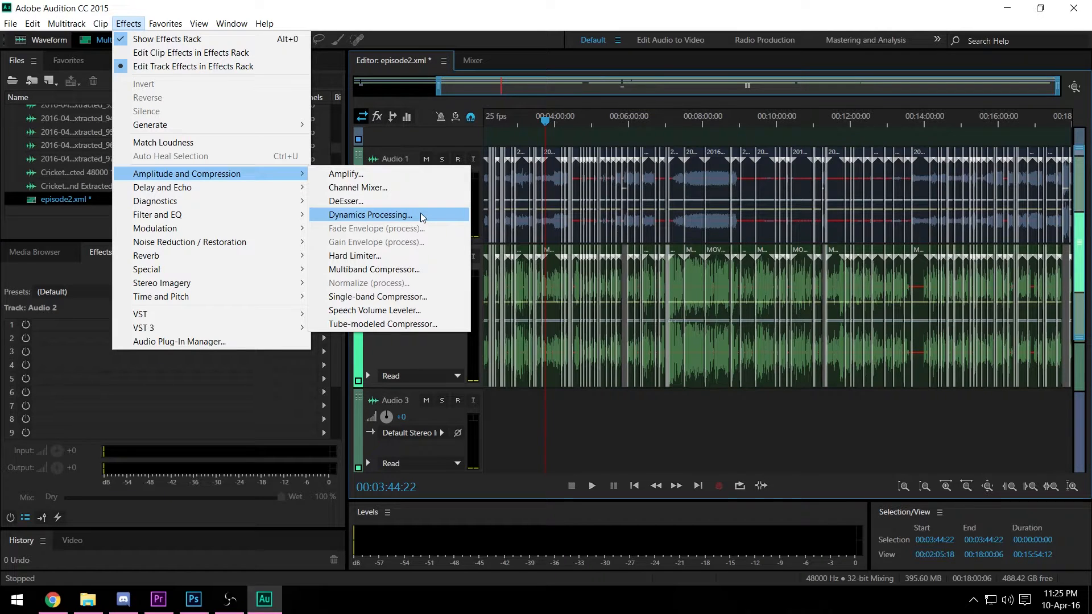
left_click(428, 311)
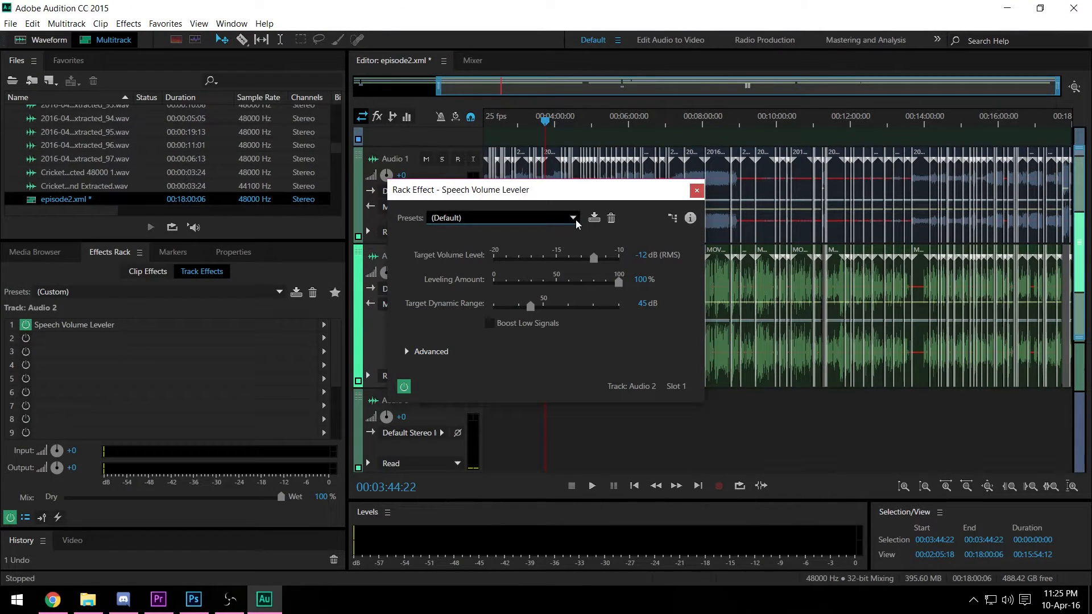
left_click(574, 220)
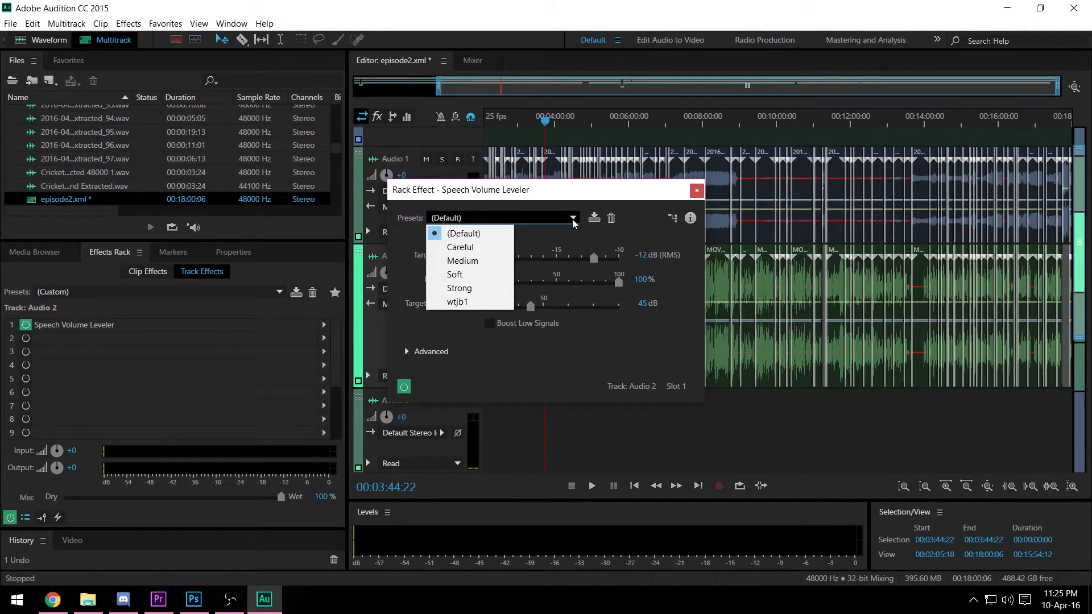
left_click(464, 302)
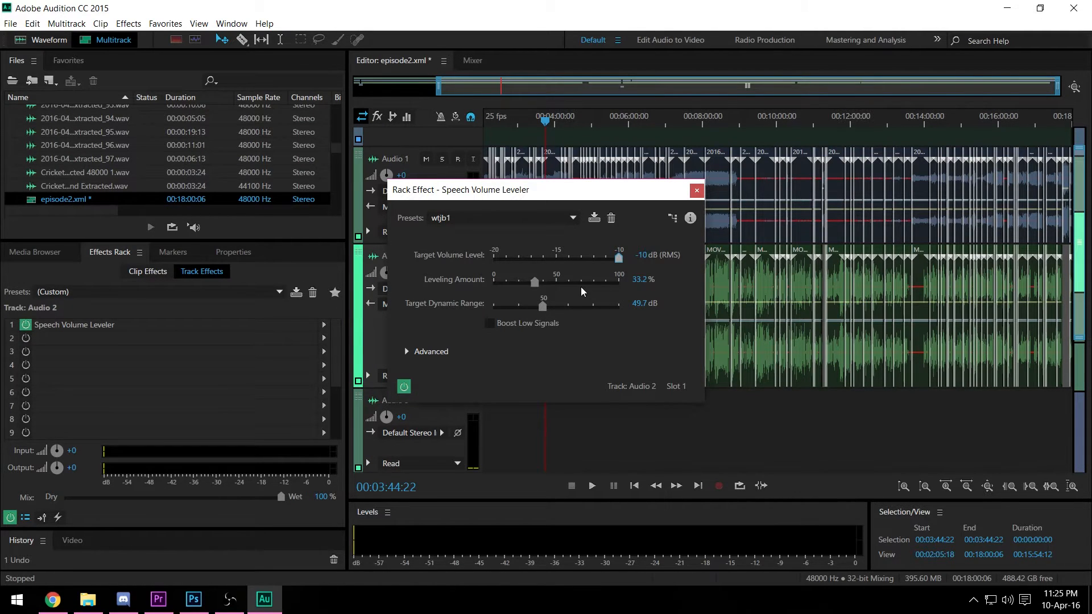
Step: Play the mix from 00:03:44:22 with the Speech Volume Leveler on, bypass the effect to compare the sound, and re-enable it
left_click_drag(621, 194, 344, 98)
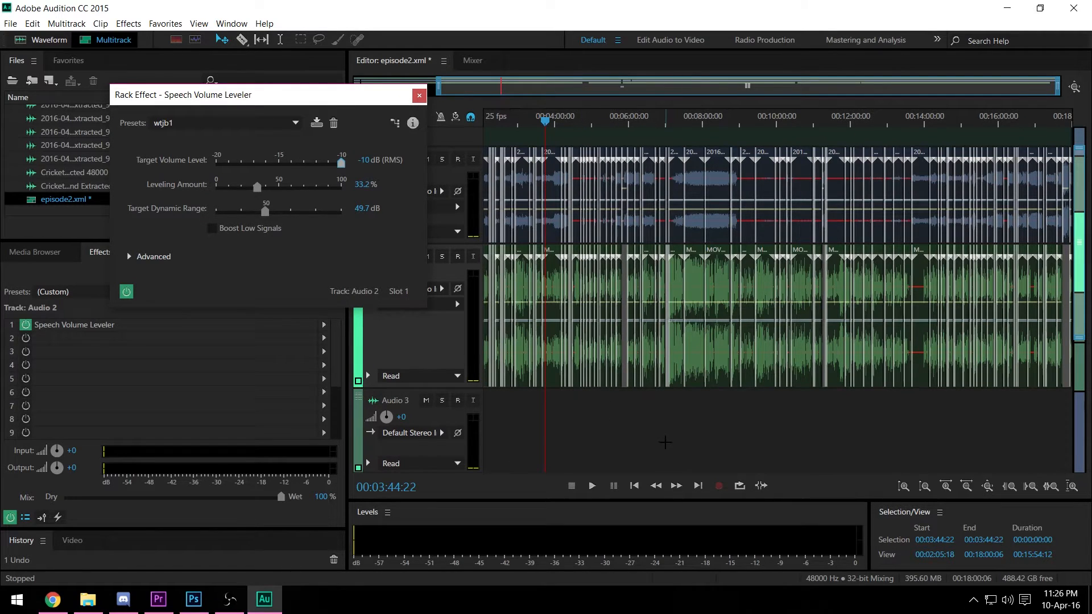
key("space")
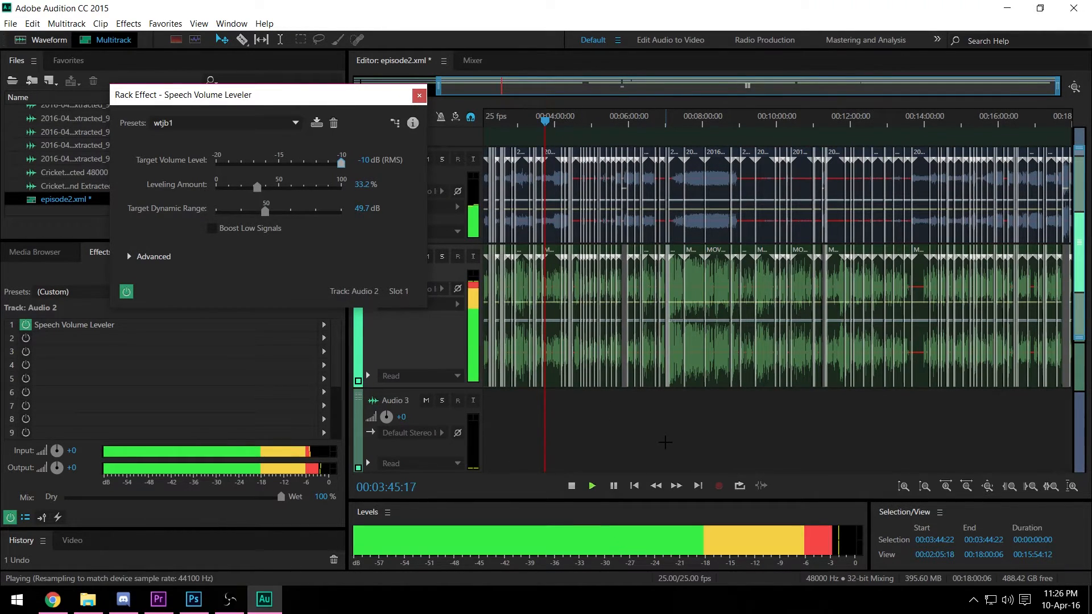
key("space")
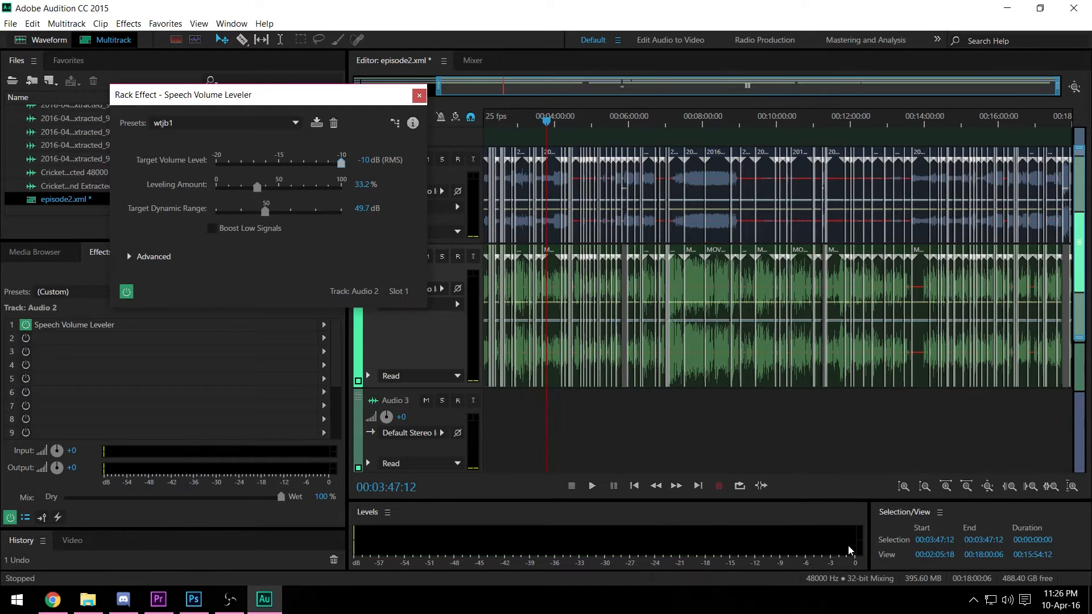
left_click(419, 96)
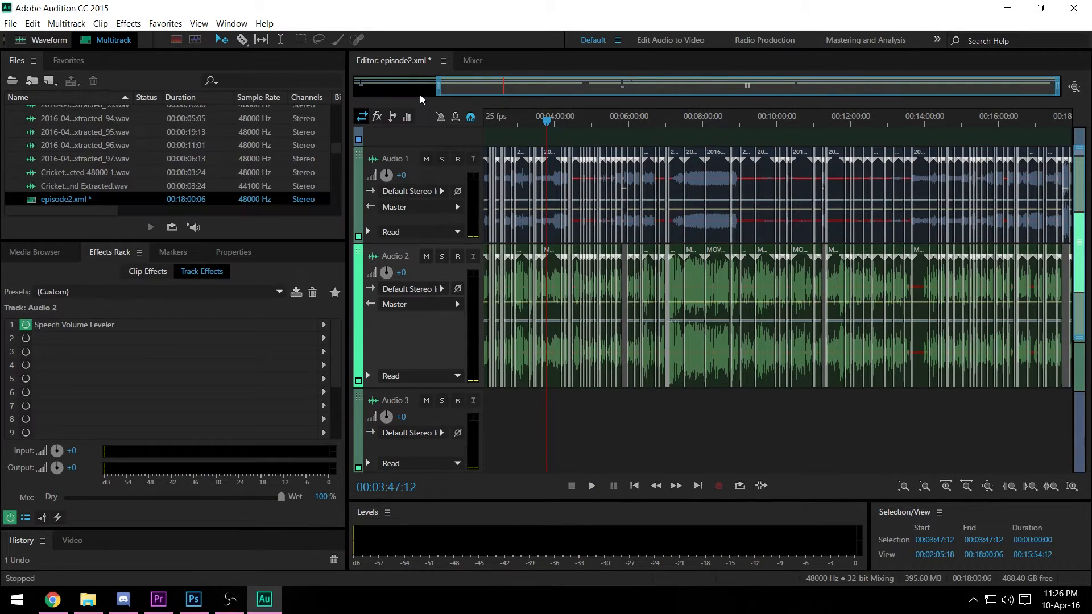
left_click(26, 325)
key("space")
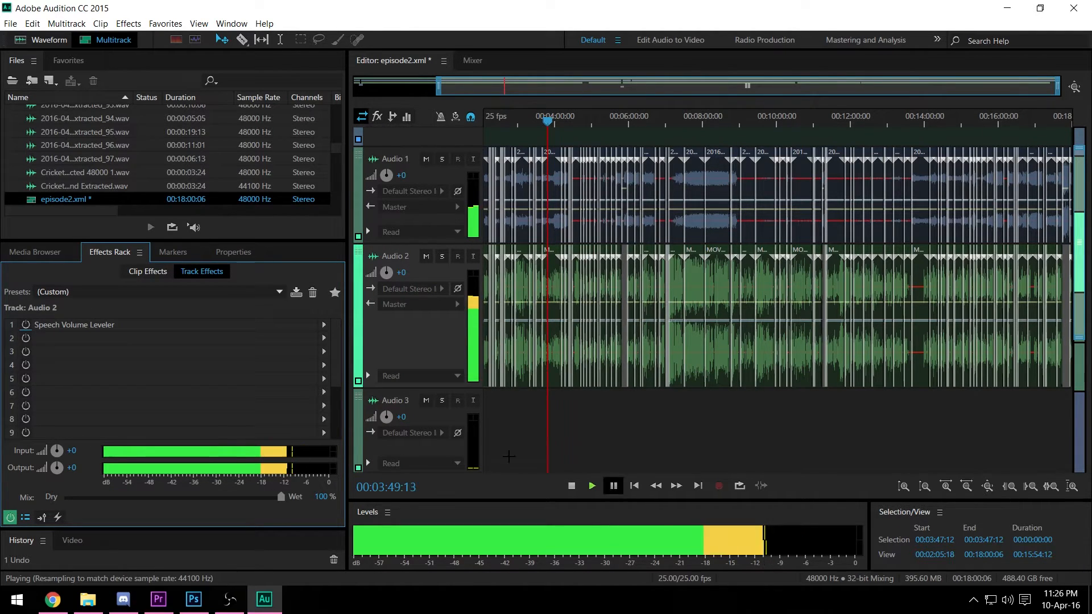
left_click(26, 326)
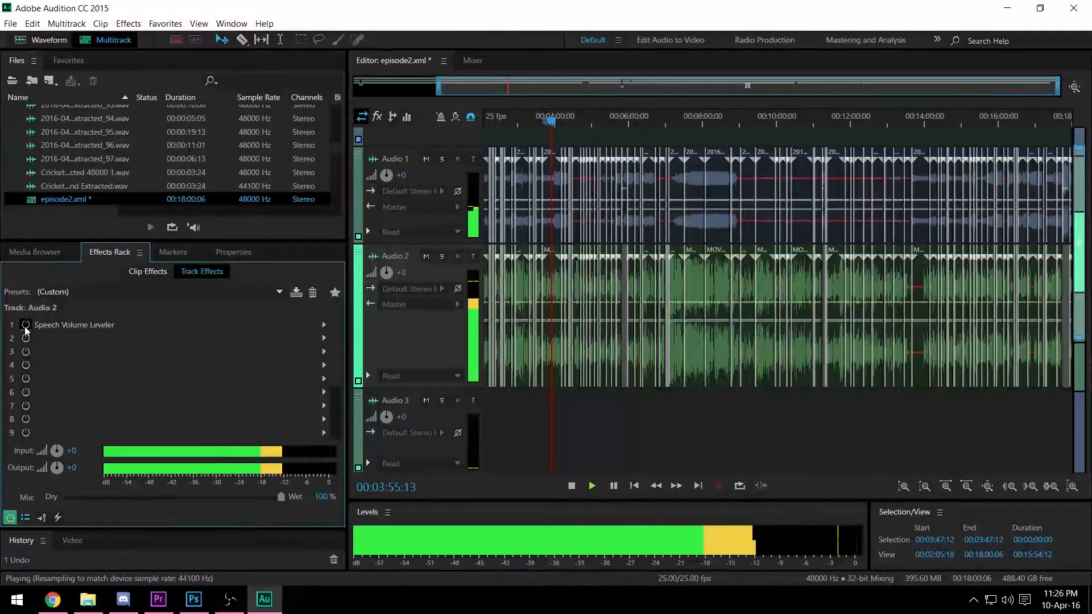
key("space")
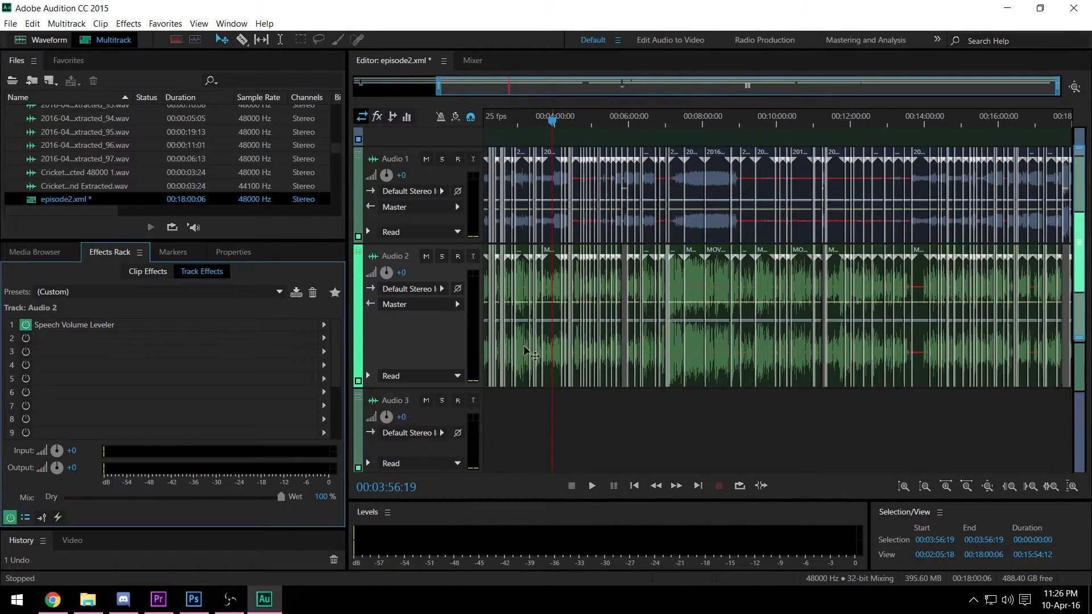
Step: Export a multitrack mixdown of the entire session as episode2_mixdown.mp3 in MP3 format to the wheres the jump button\054 folder
left_click(8, 25)
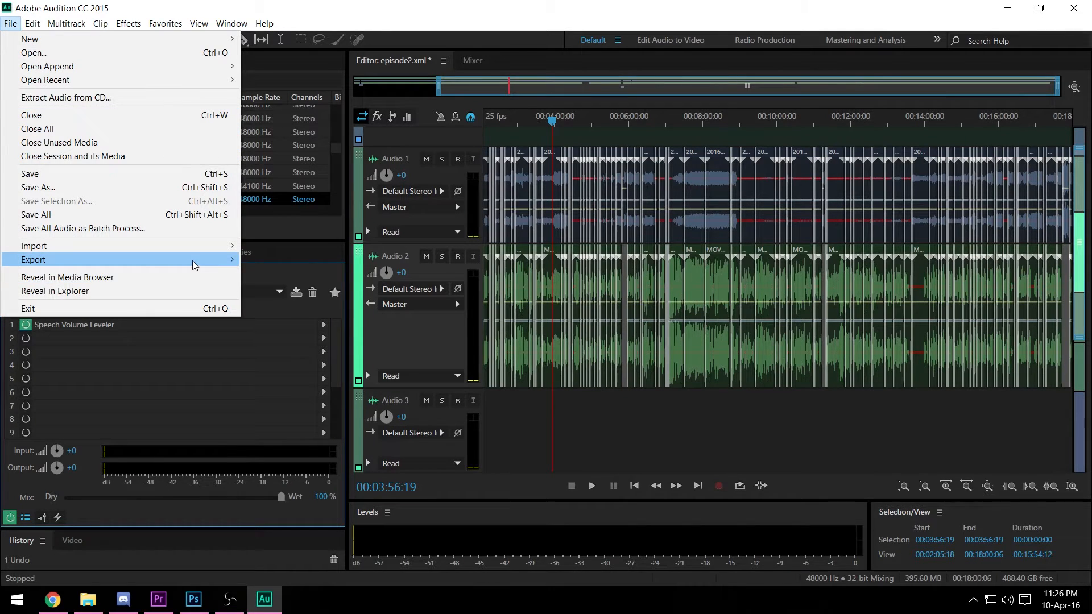
mouse_move(196, 266)
mouse_move(369, 320)
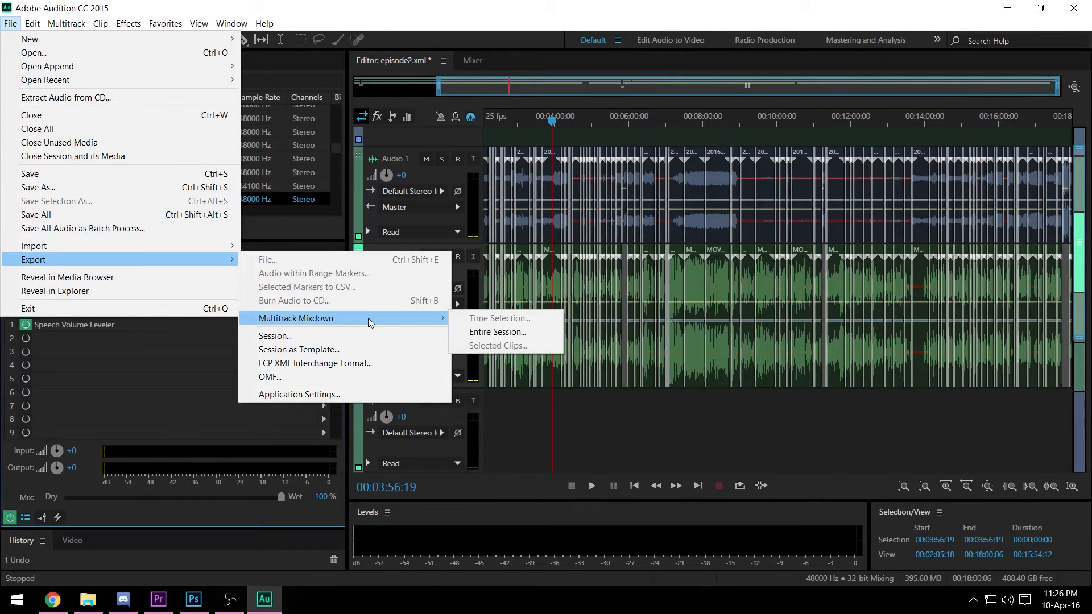
left_click(493, 332)
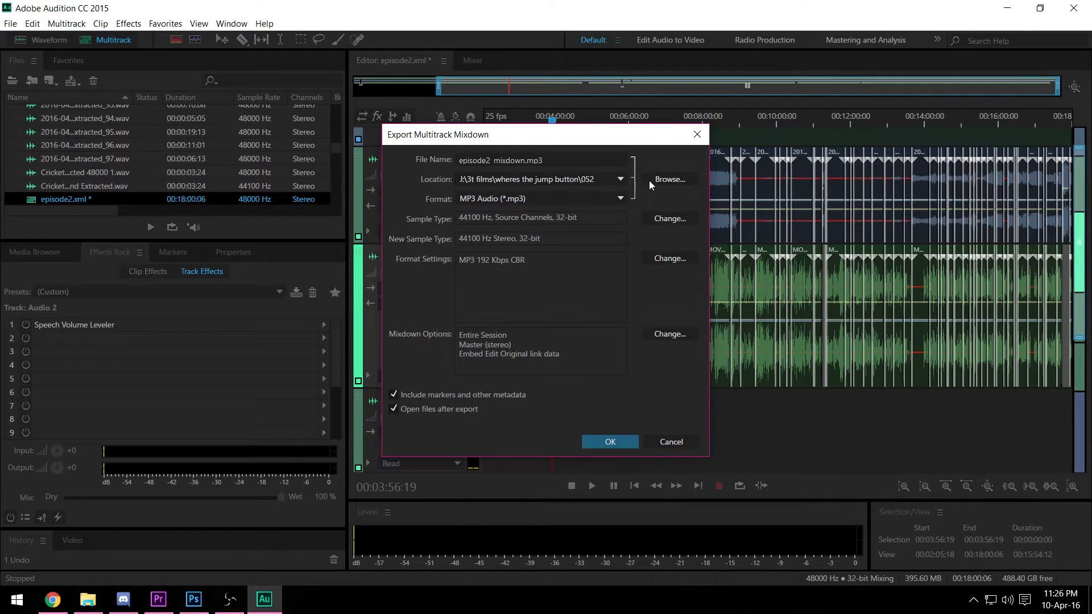
left_click(666, 182)
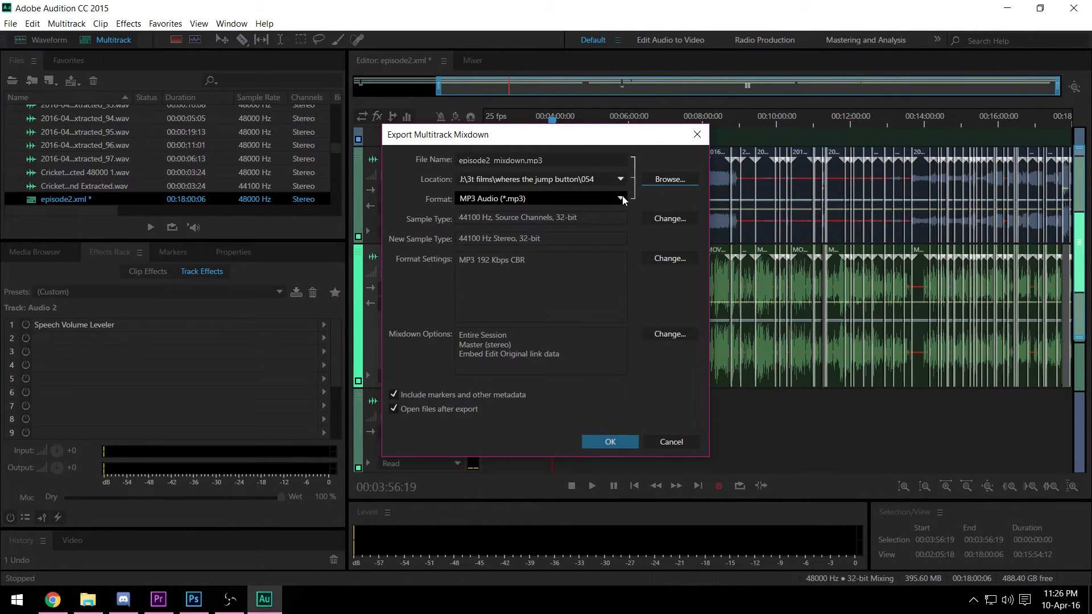
left_click(622, 200)
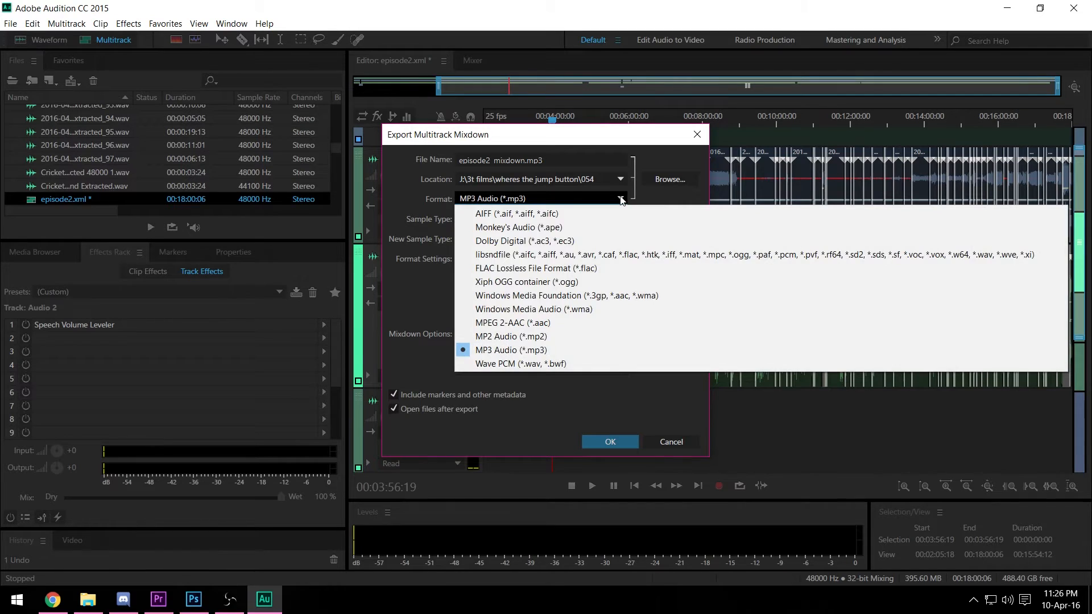
left_click(622, 199)
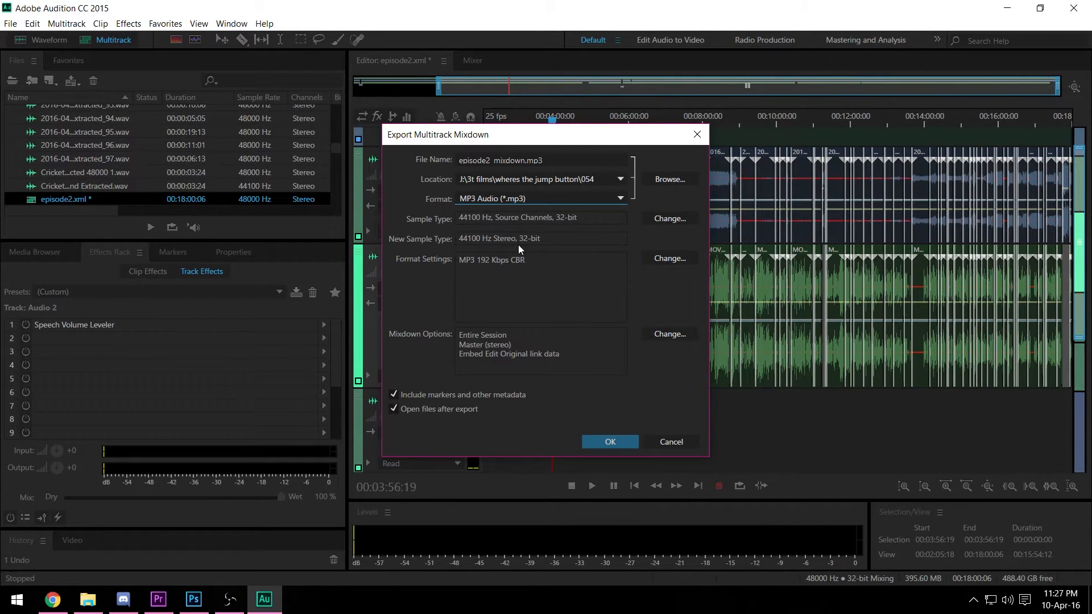
left_click(614, 440)
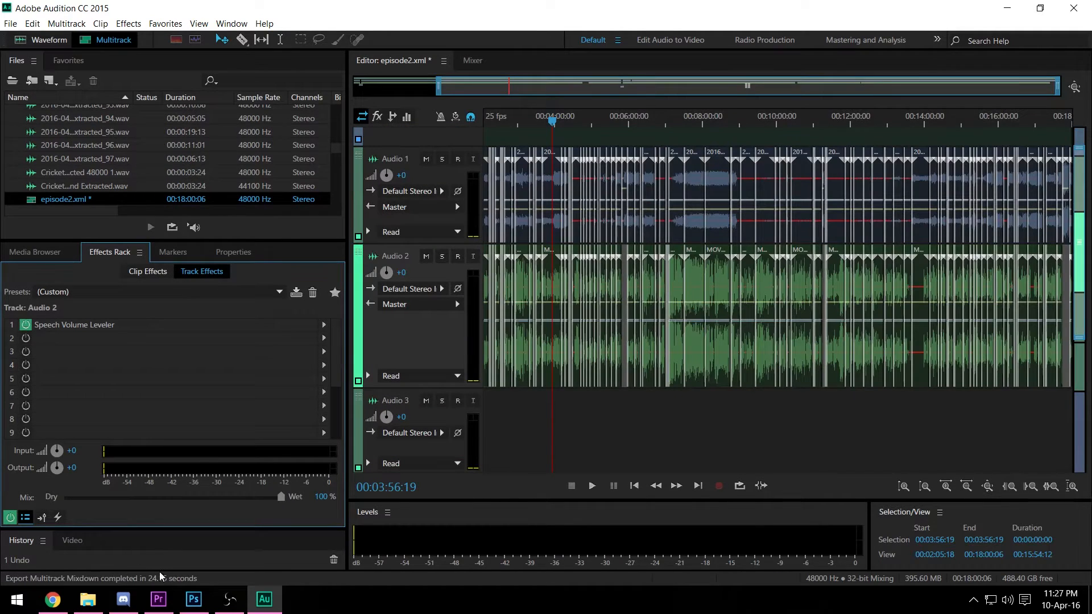
Step: Switch to Premiere Pro and import episode2_mixdown.mp3 from the 054 folder in File Explorer into the project
left_click(159, 600)
left_click(88, 600)
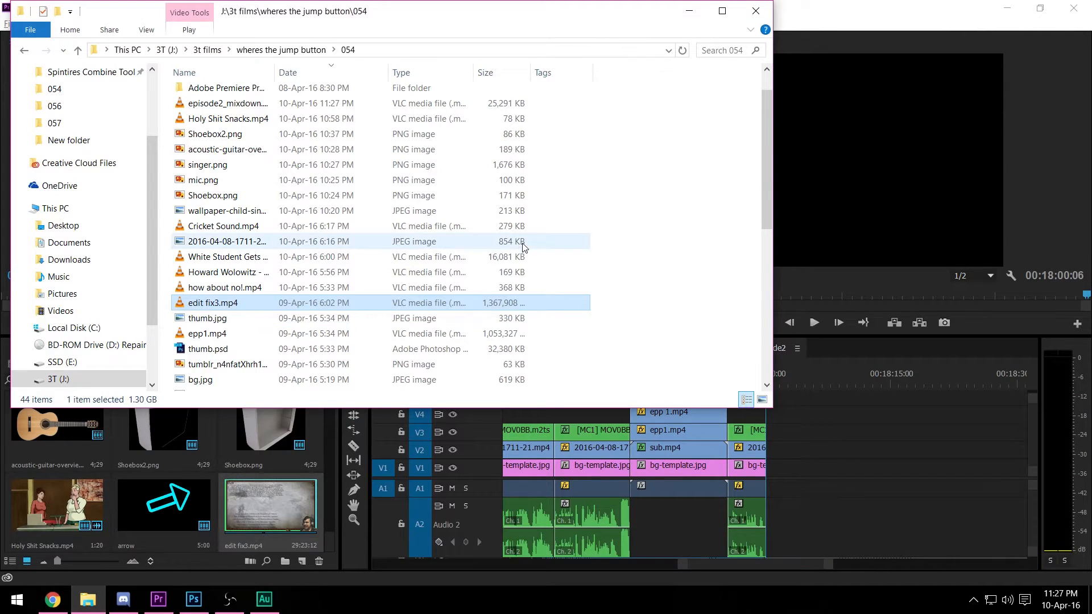
scroll(518, 246, "up", 1)
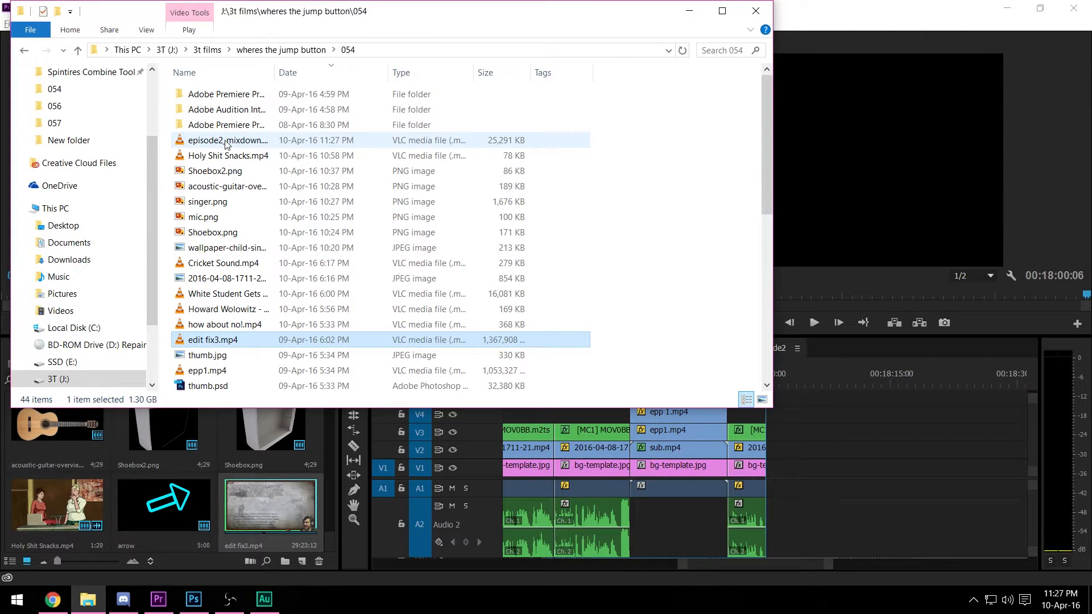
left_click_drag(226, 143, 320, 498)
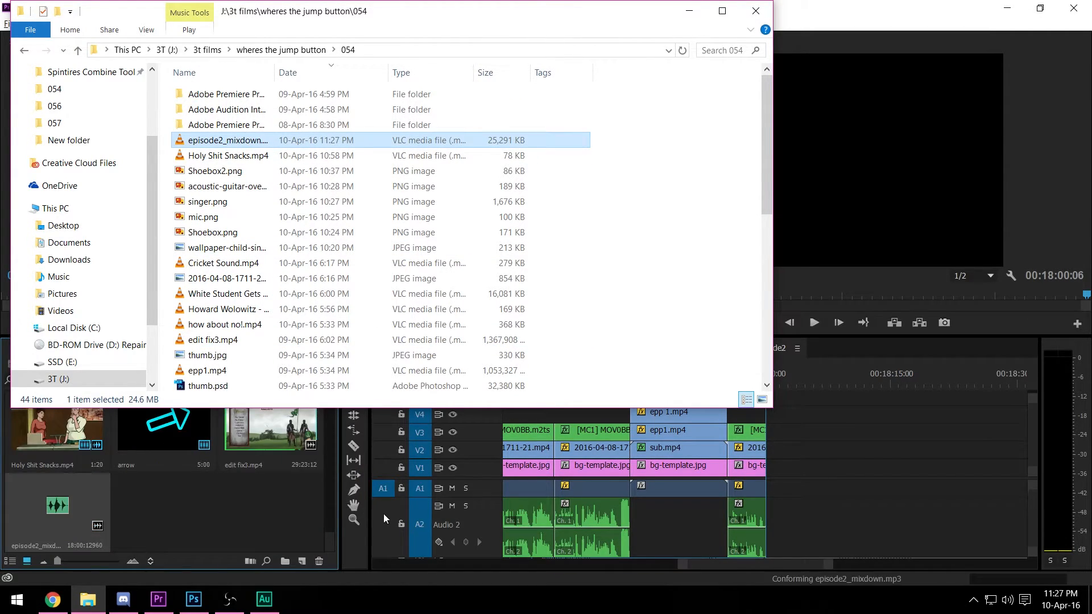
left_click(352, 553)
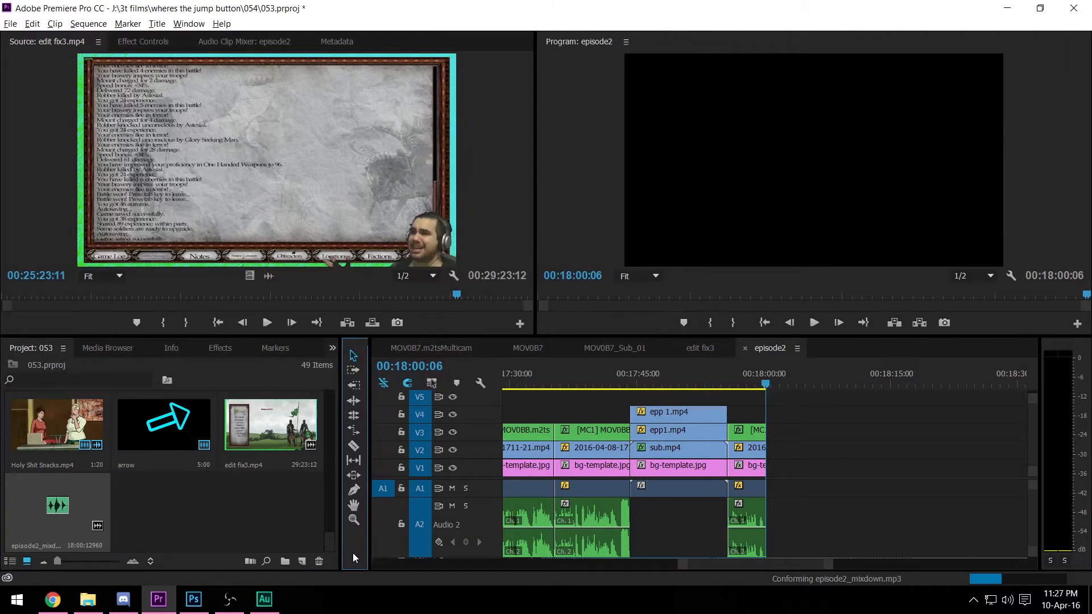
Step: Collapse audio track A2 and place the episode2 mixdown on a new A5 track, aligned with the start of the sequence
double_click(384, 507)
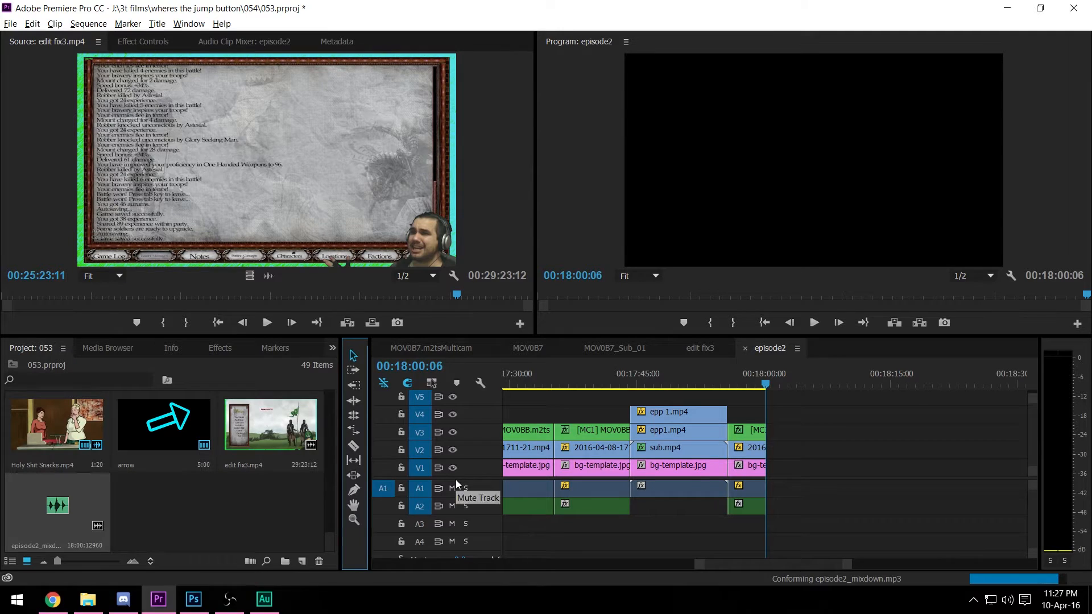
left_click_drag(459, 481, 461, 440)
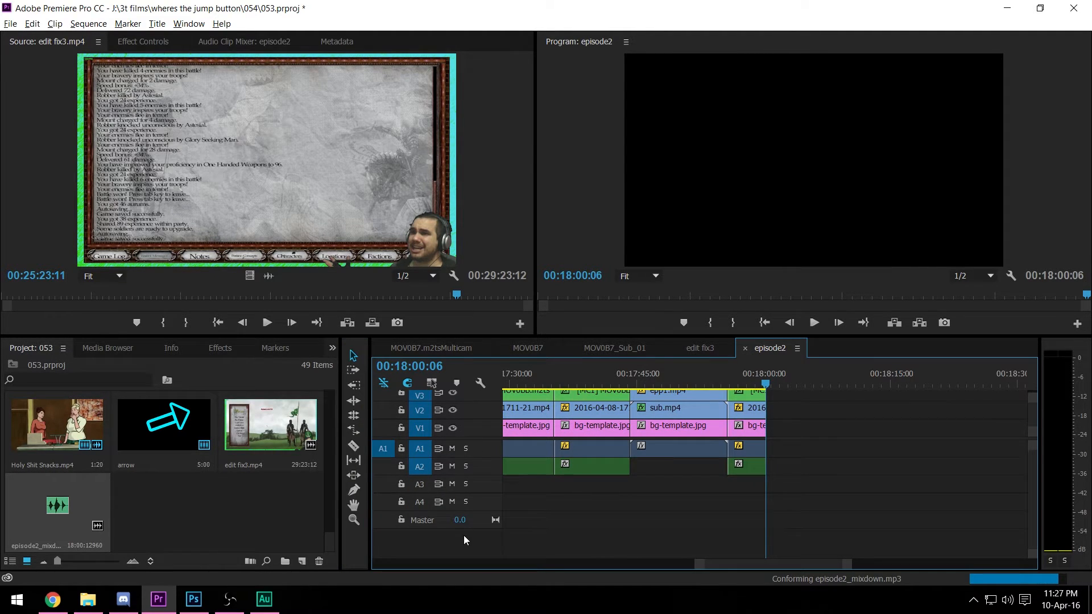
left_click_drag(85, 519, 173, 514)
left_click(710, 507)
key("backslash")
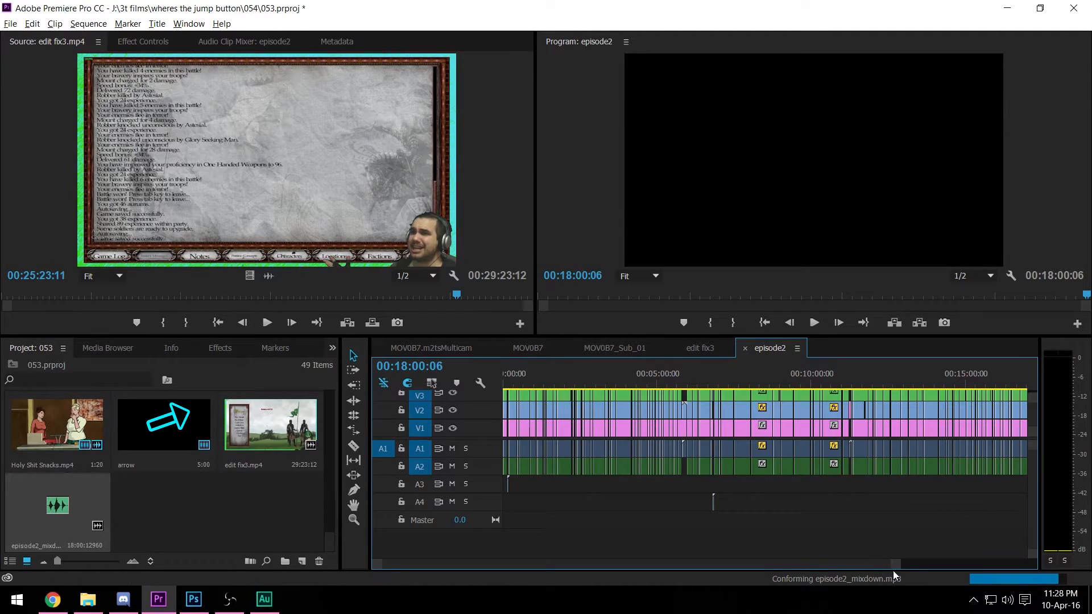
key("backslash")
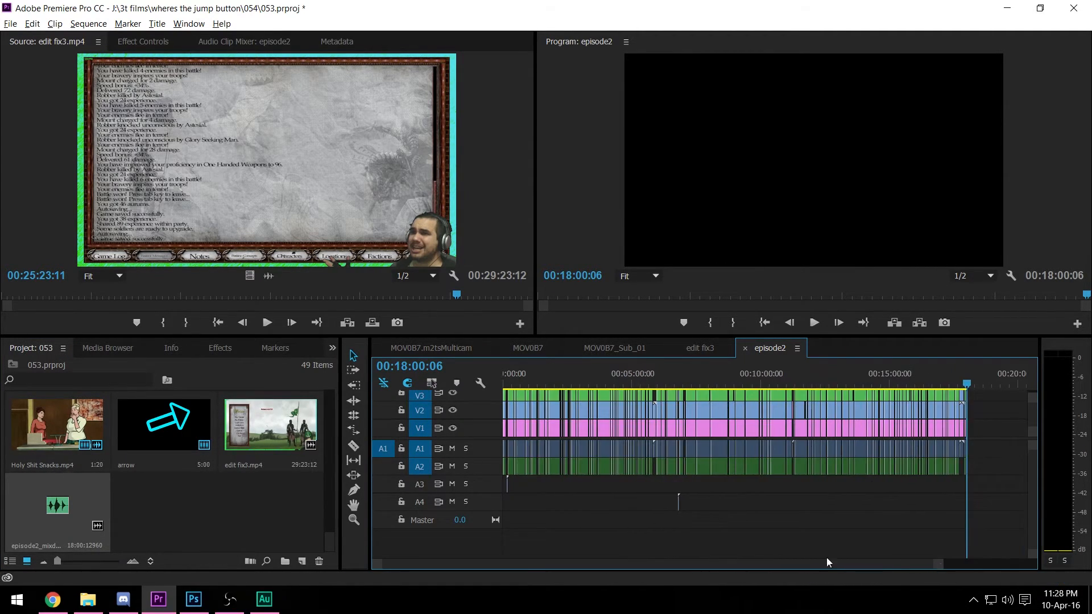
left_click_drag(91, 512, 441, 540)
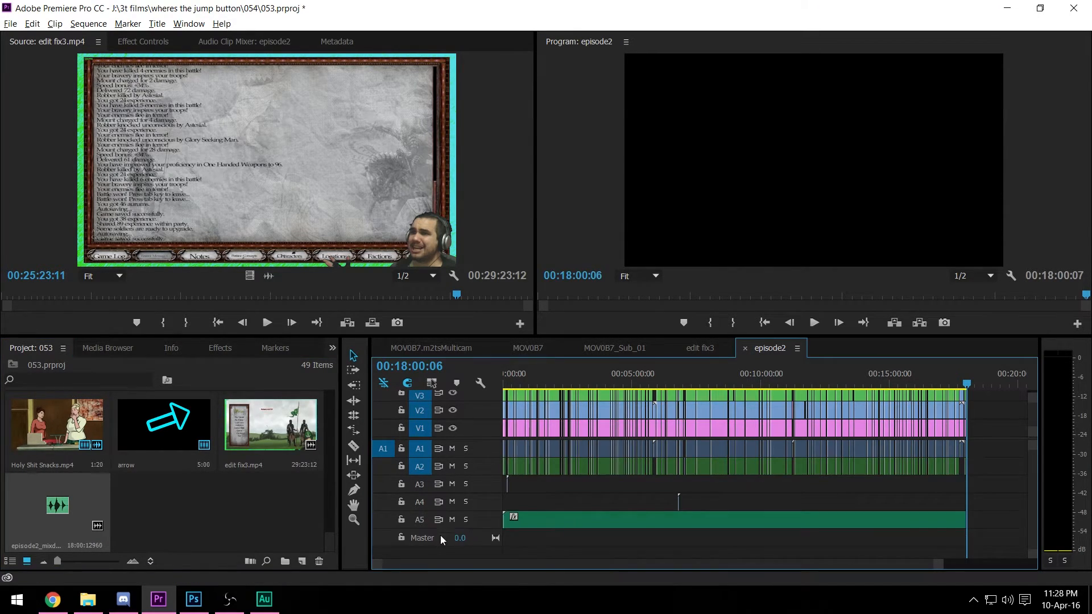
Step: Solo the A5 mixdown track and play the sequence briefly from around 00:08:18
left_click(466, 520)
left_click(623, 374)
left_click(718, 374)
key("space")
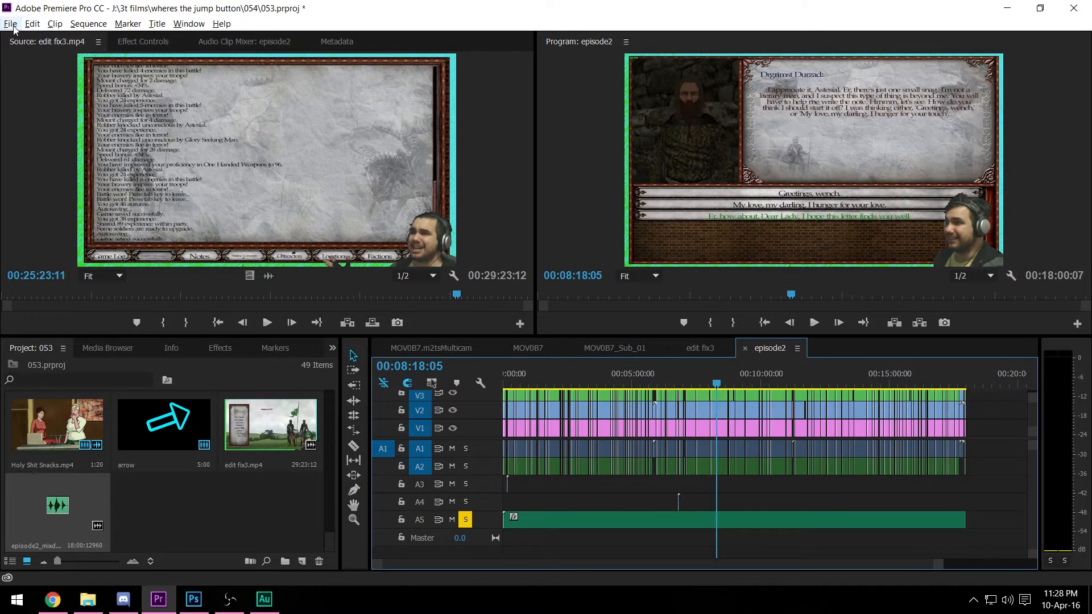
Step: Start a media export of episode2 with the H.264 preset Copy of wtjb 30fps, saving episode2.mp4 to the 054 folder
left_click(10, 23)
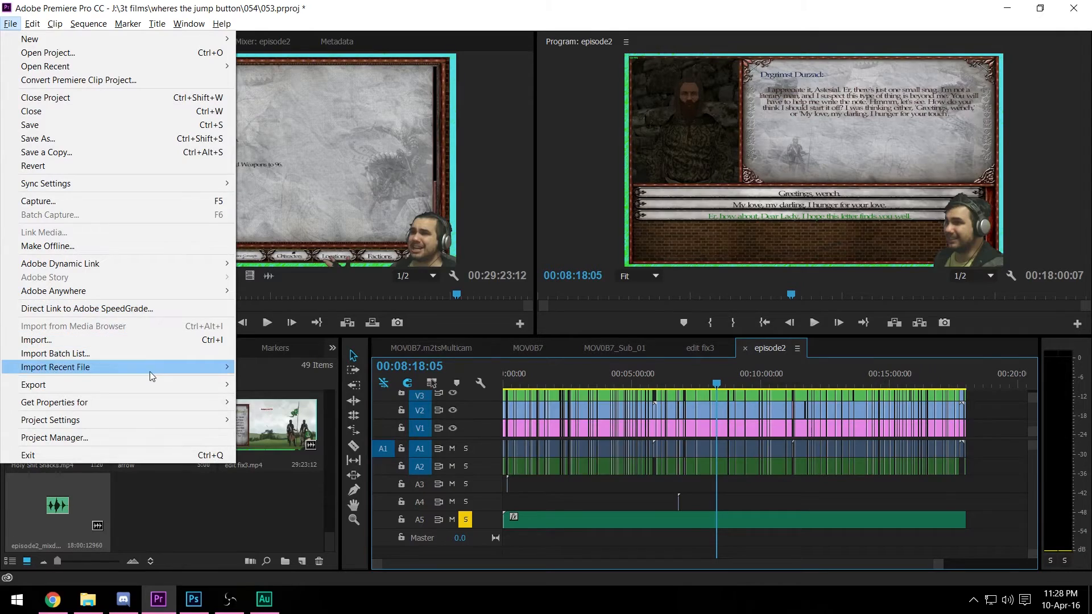
mouse_move(160, 386)
left_click(248, 386)
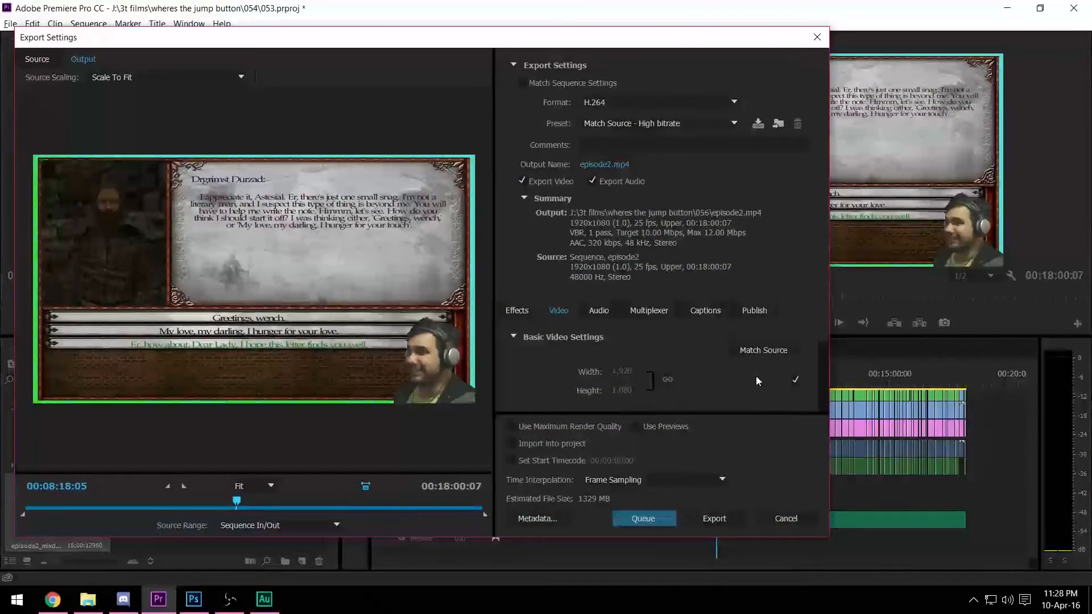
left_click(686, 121)
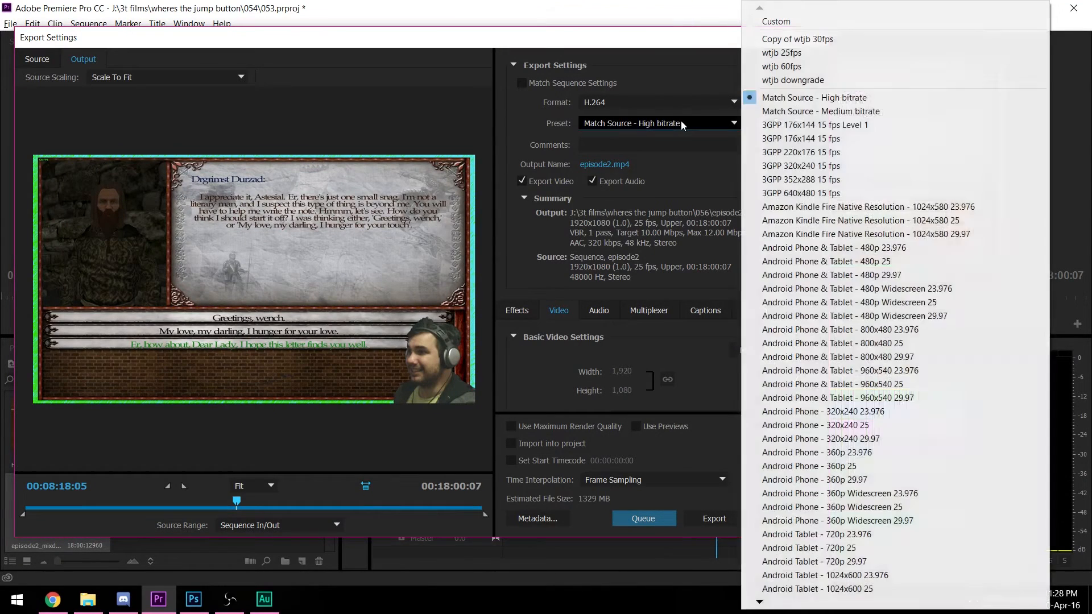
left_click(807, 40)
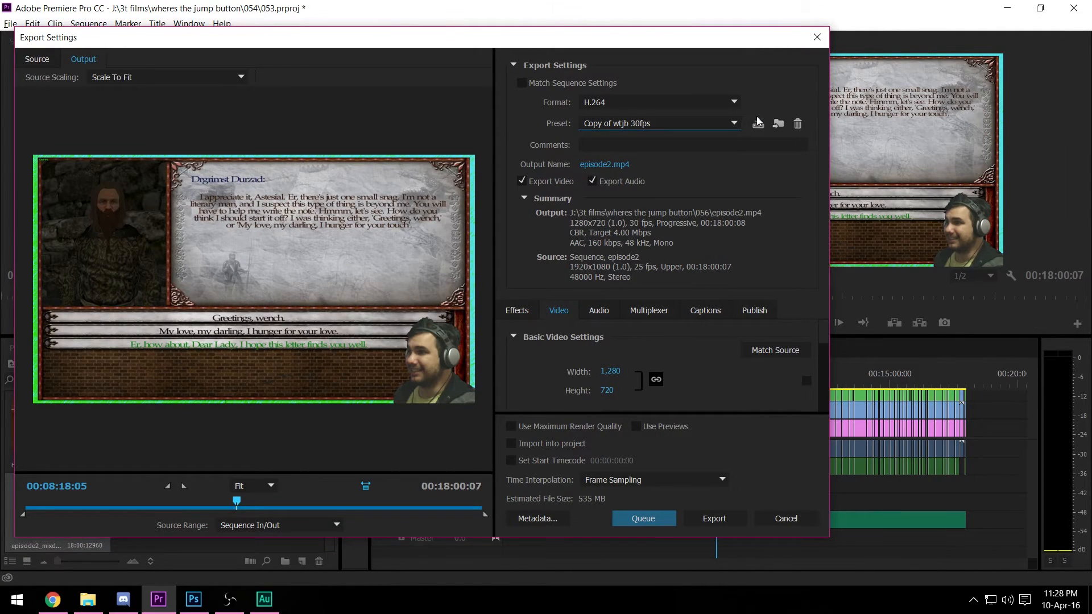
left_click(622, 166)
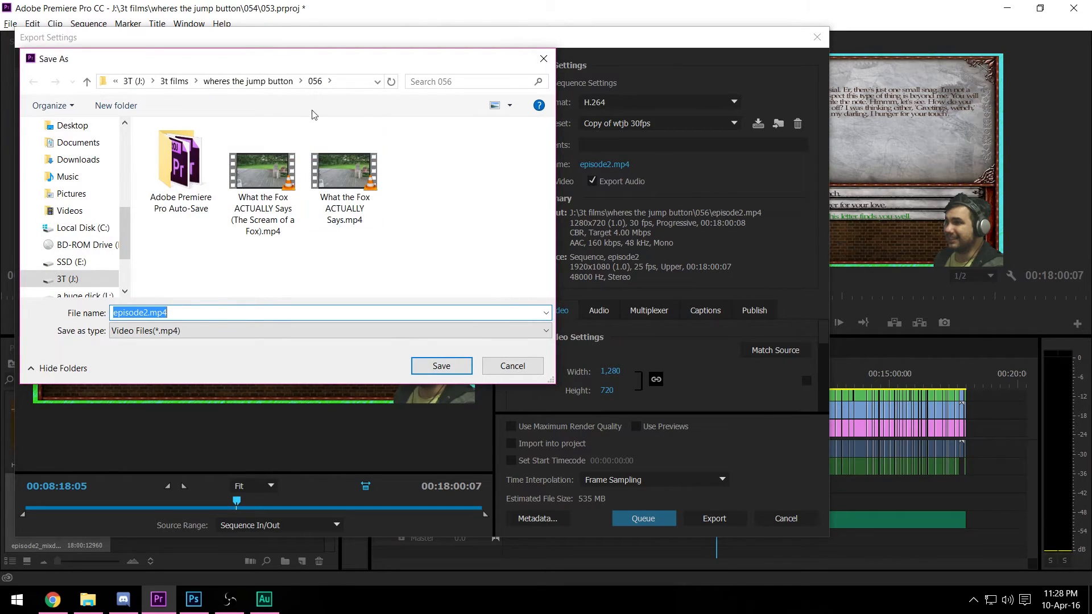
left_click(253, 82)
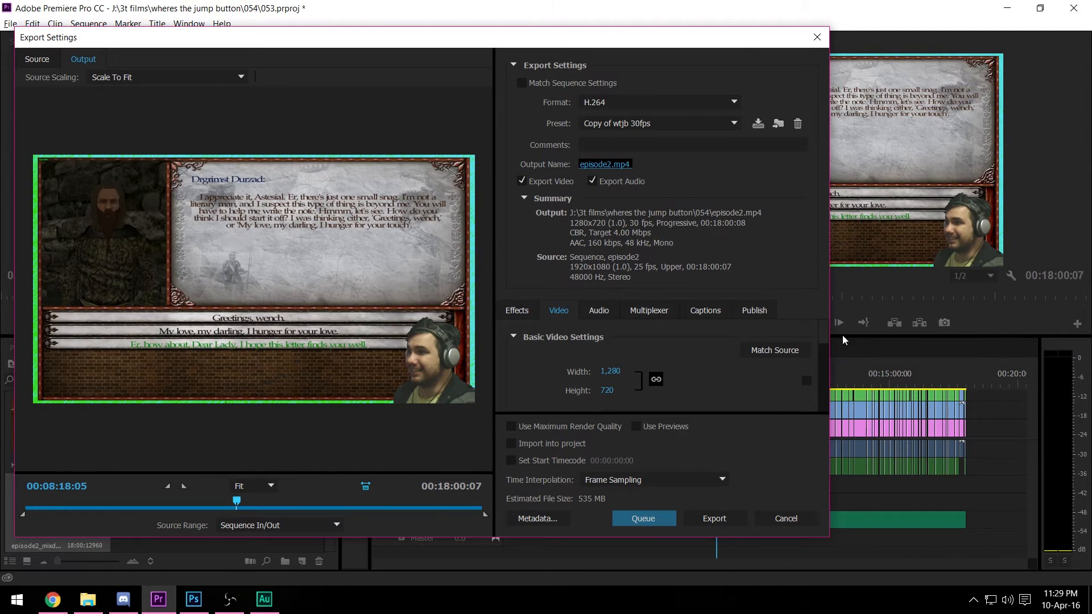
Step: Set the export's target bitrate to 5 Mbps and queue it in Adobe Media Encoder
left_click_drag(824, 333, 823, 350)
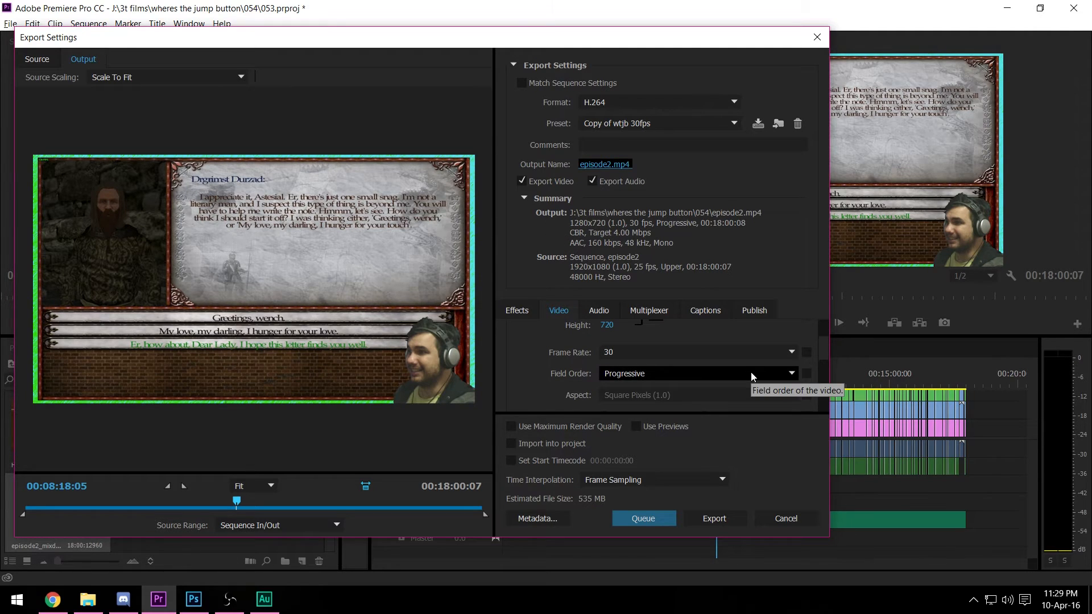
left_click_drag(826, 350, 816, 395)
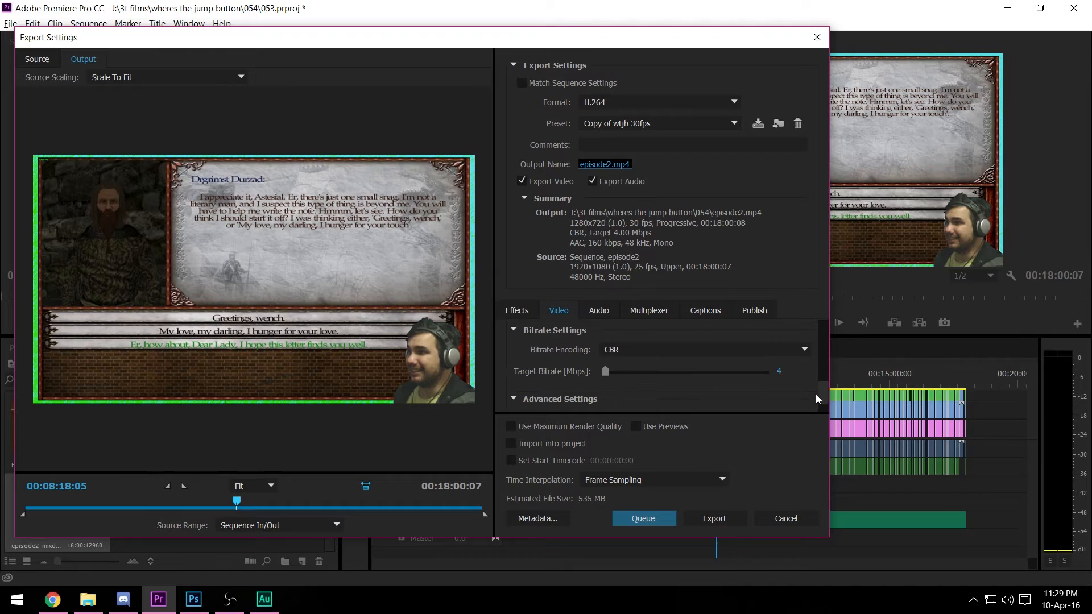
left_click(781, 373)
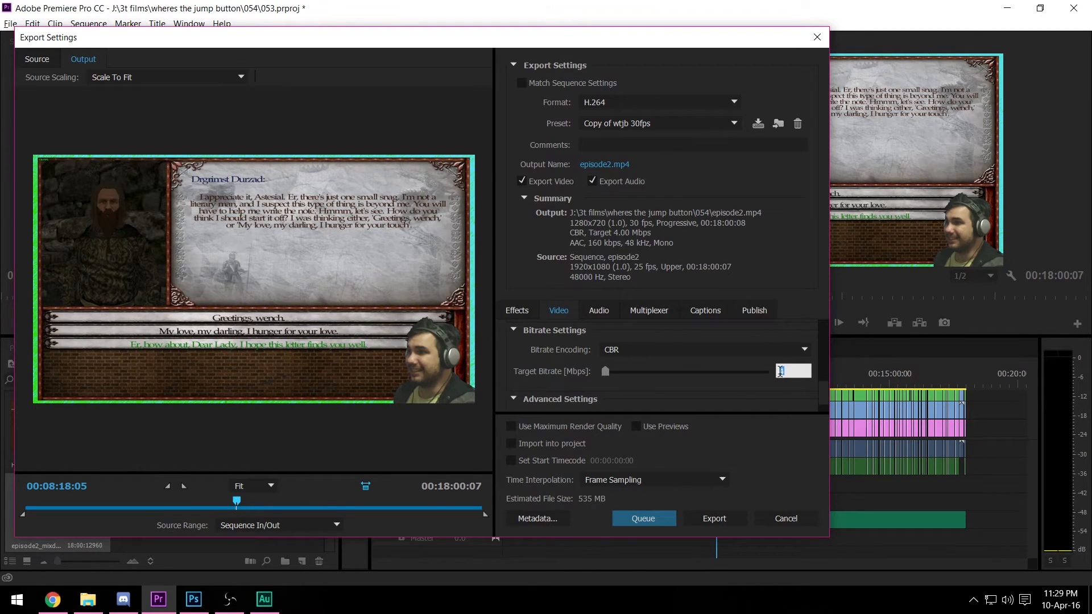
type("5")
key("Return")
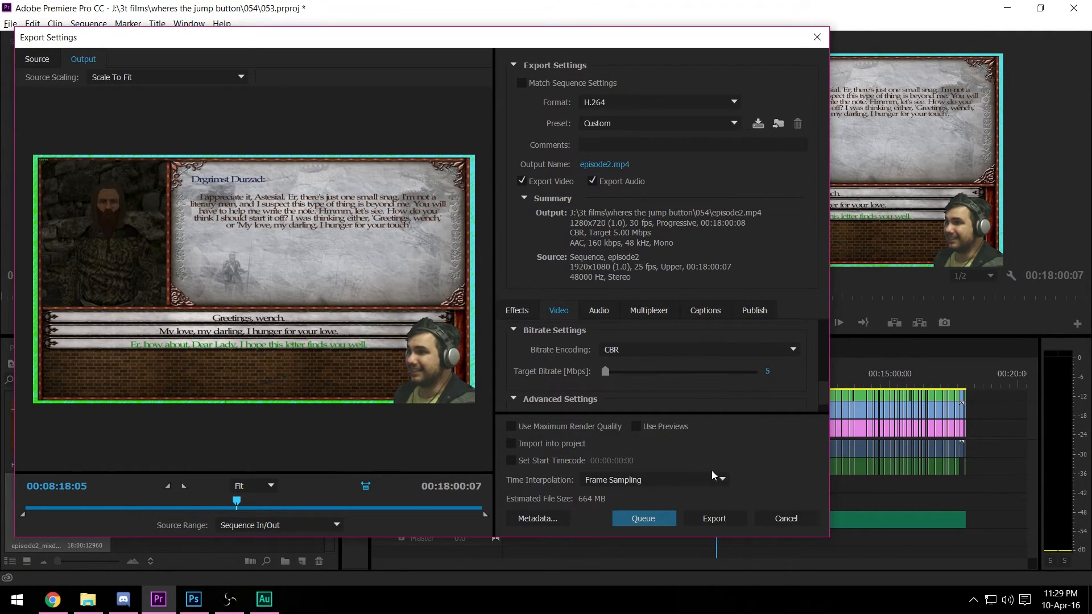
left_click(653, 521)
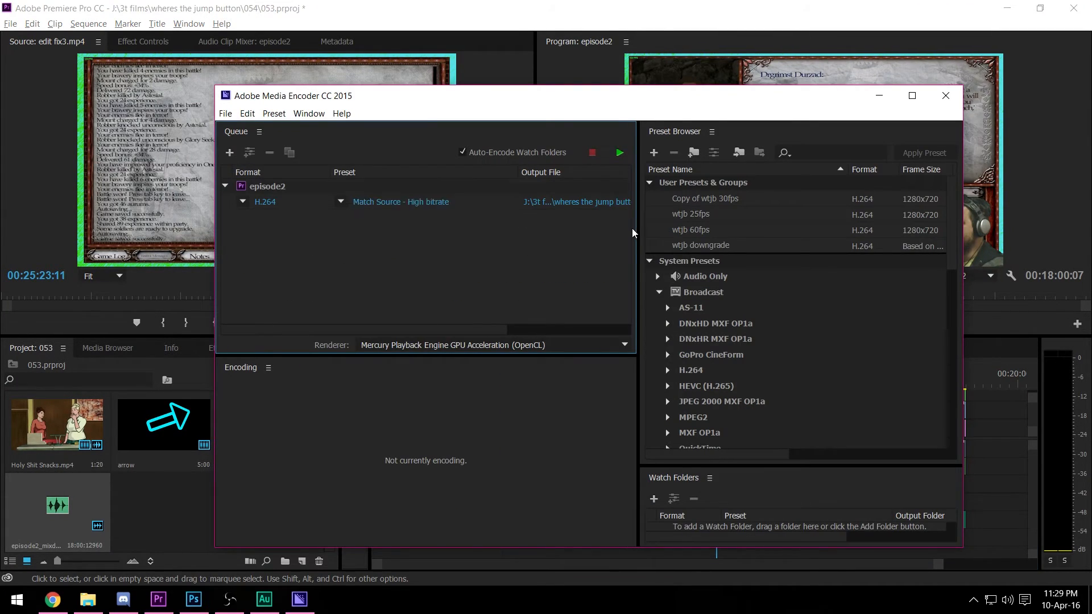
Step: Return to Premiere Pro, load the multicam clip at 00:00:07:15 into the Source monitor, and view its frame export options without exporting
left_click(582, 6)
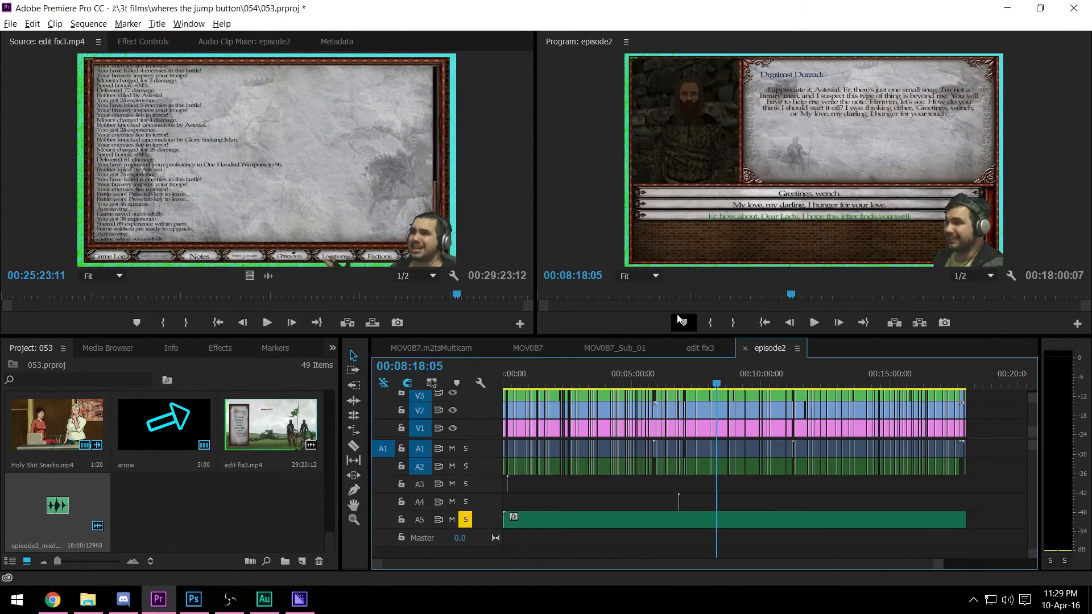
left_click_drag(528, 373, 488, 371)
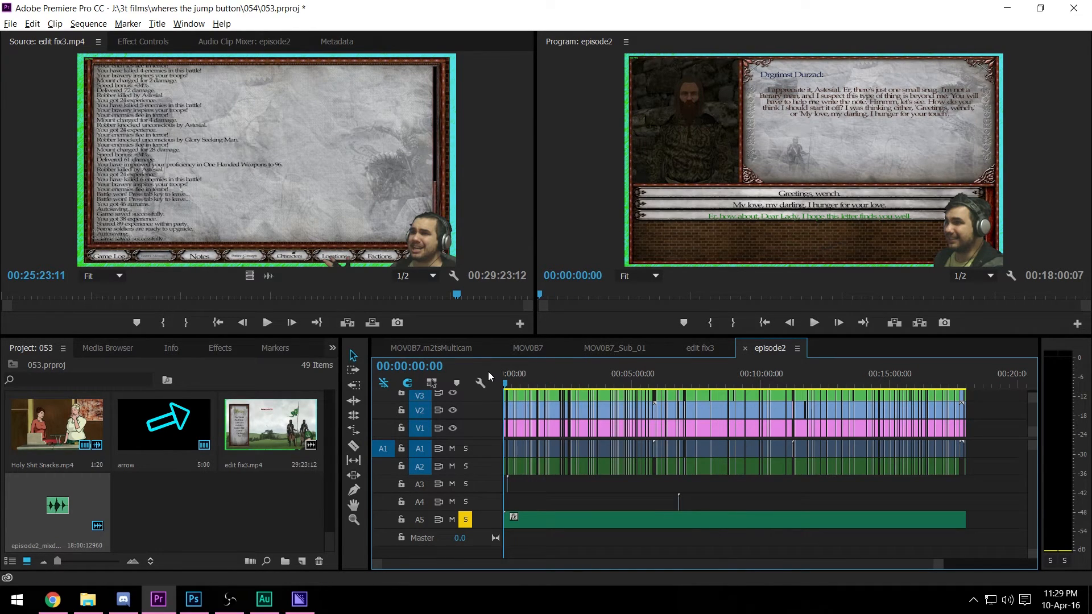
left_click_drag(942, 565, 729, 565)
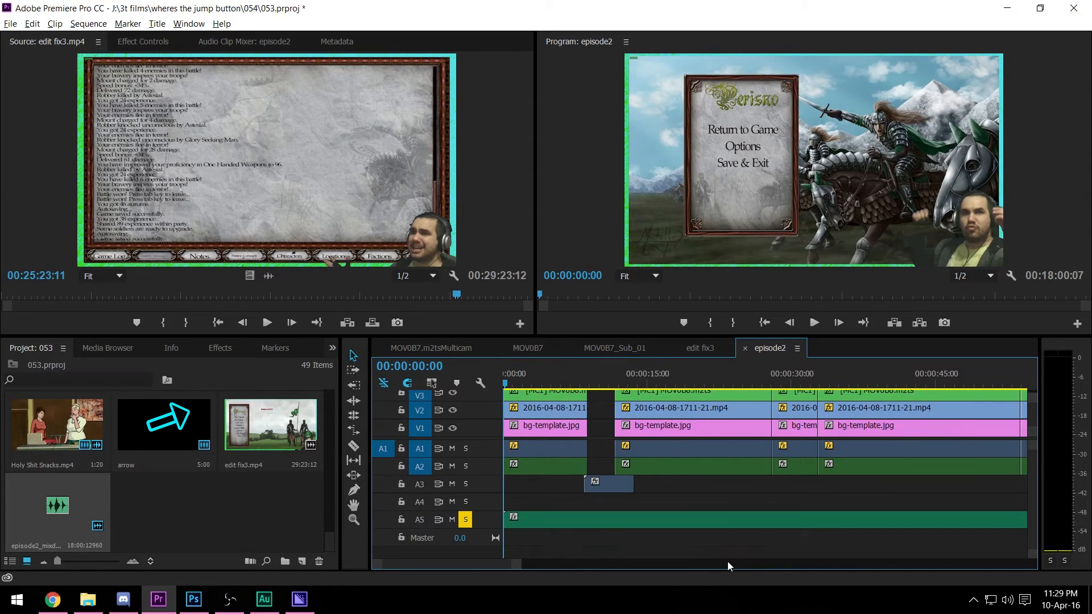
left_click(556, 370)
left_click(577, 374)
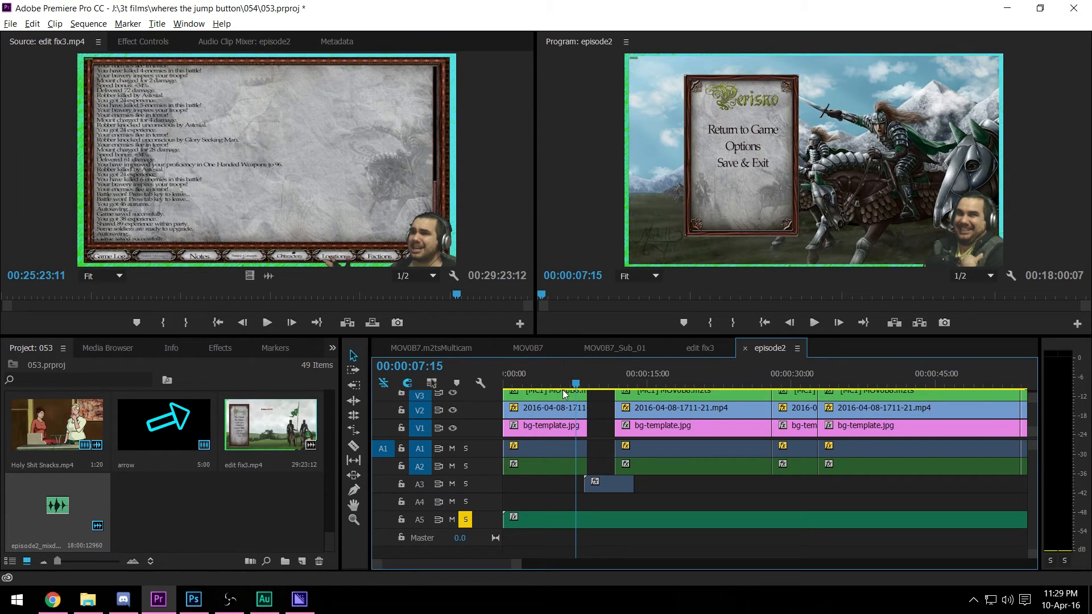
double_click(568, 394)
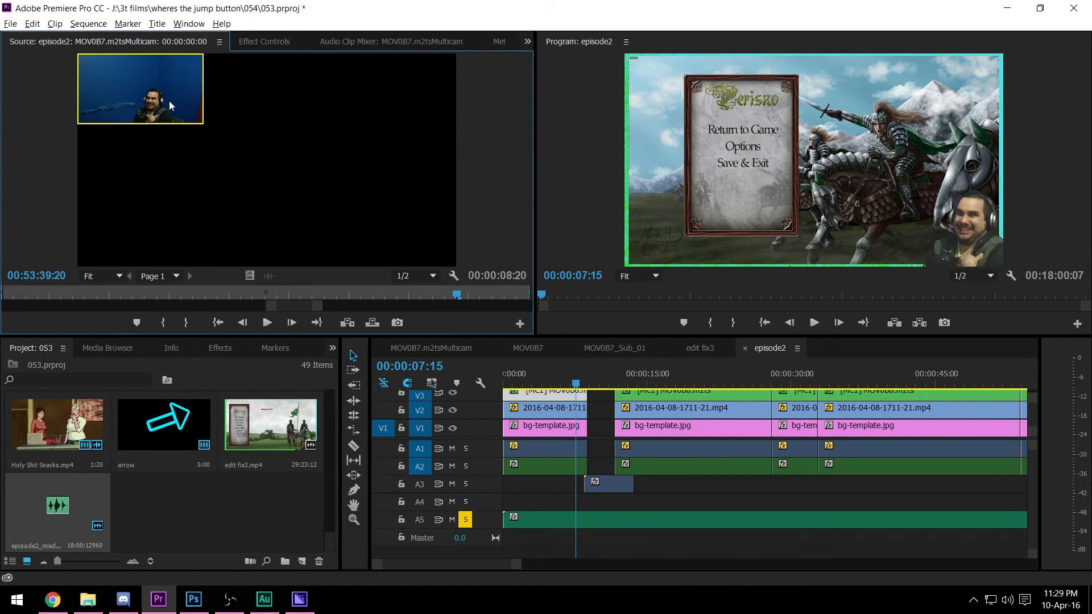
left_click(399, 323)
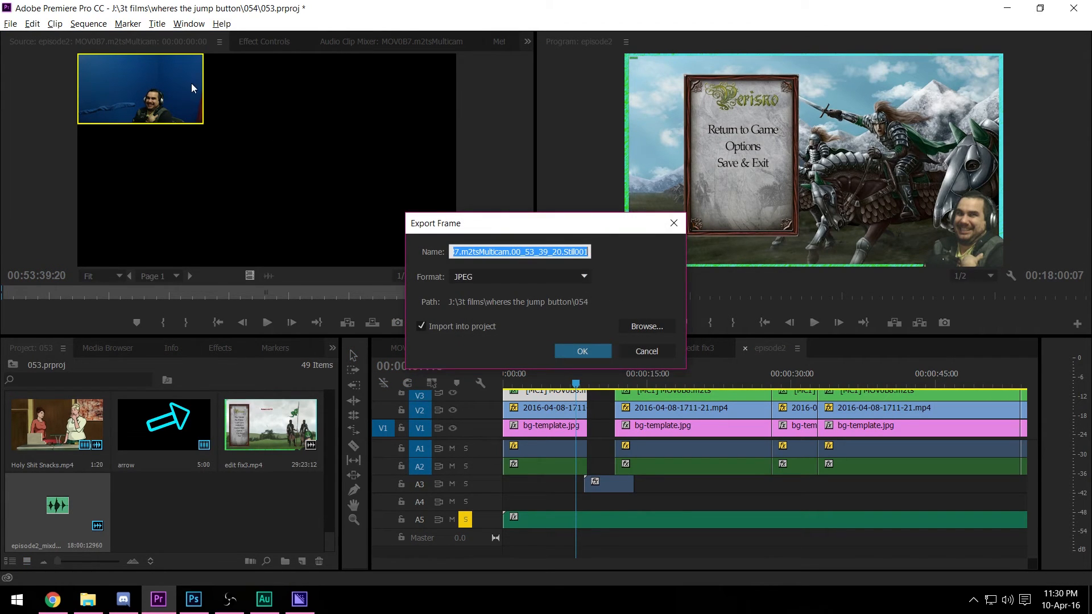
left_click(637, 351)
Step: Look over the thumb.psd thumbnail in Photoshop and return to Premiere Pro to view the whole episode2 sequence
left_click(194, 599)
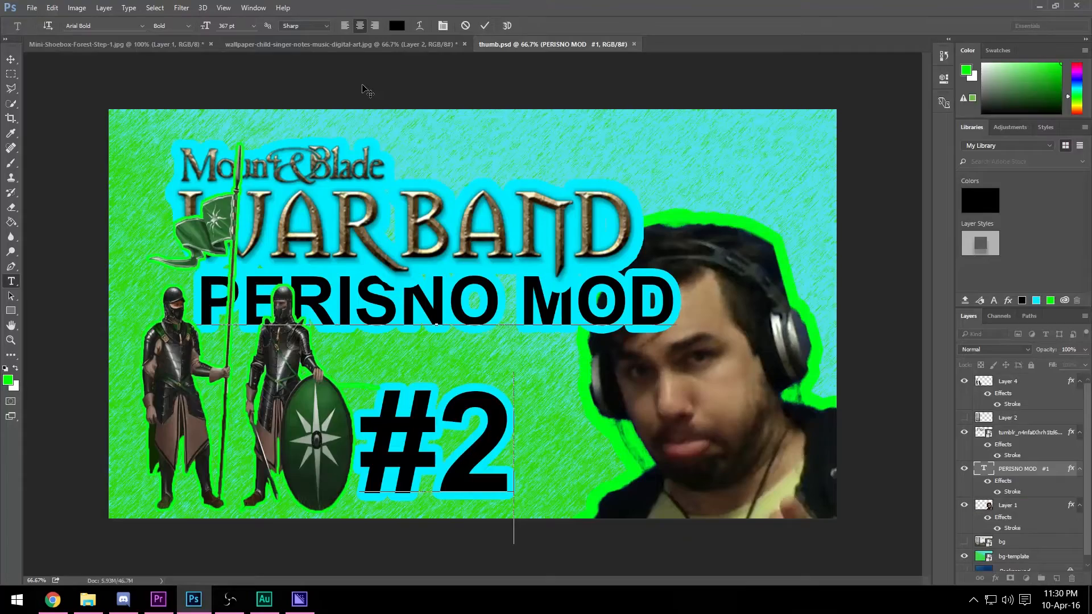
left_click(30, 8)
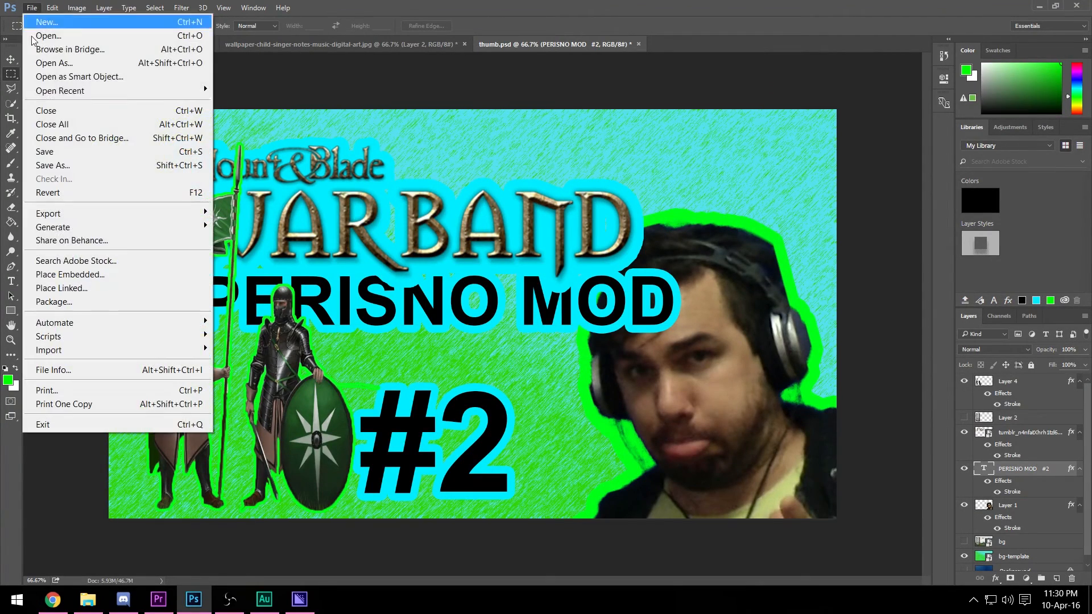
left_click(159, 600)
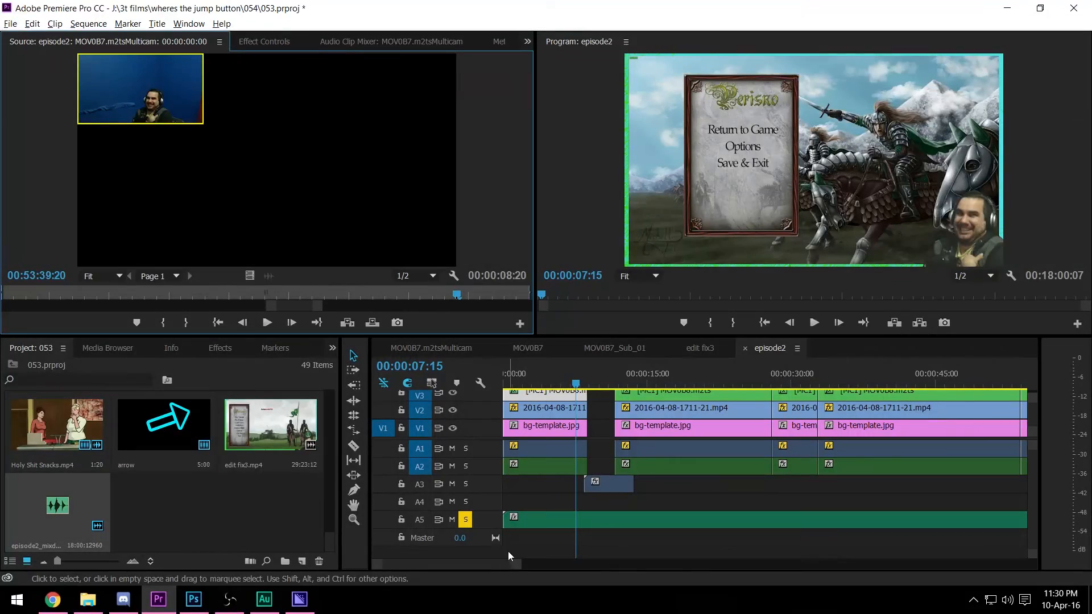
left_click_drag(520, 565, 919, 569)
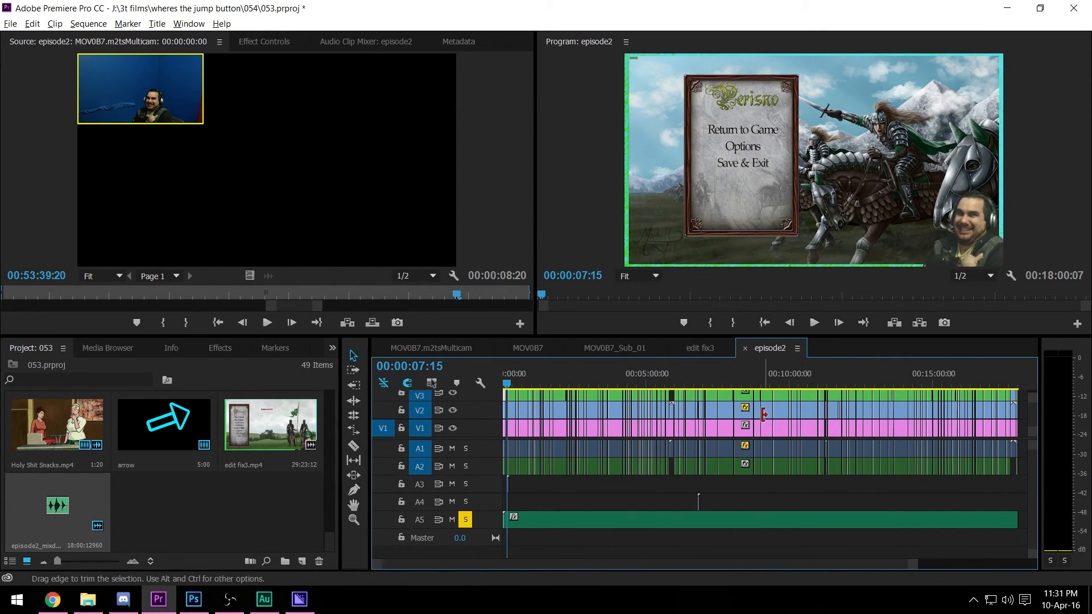